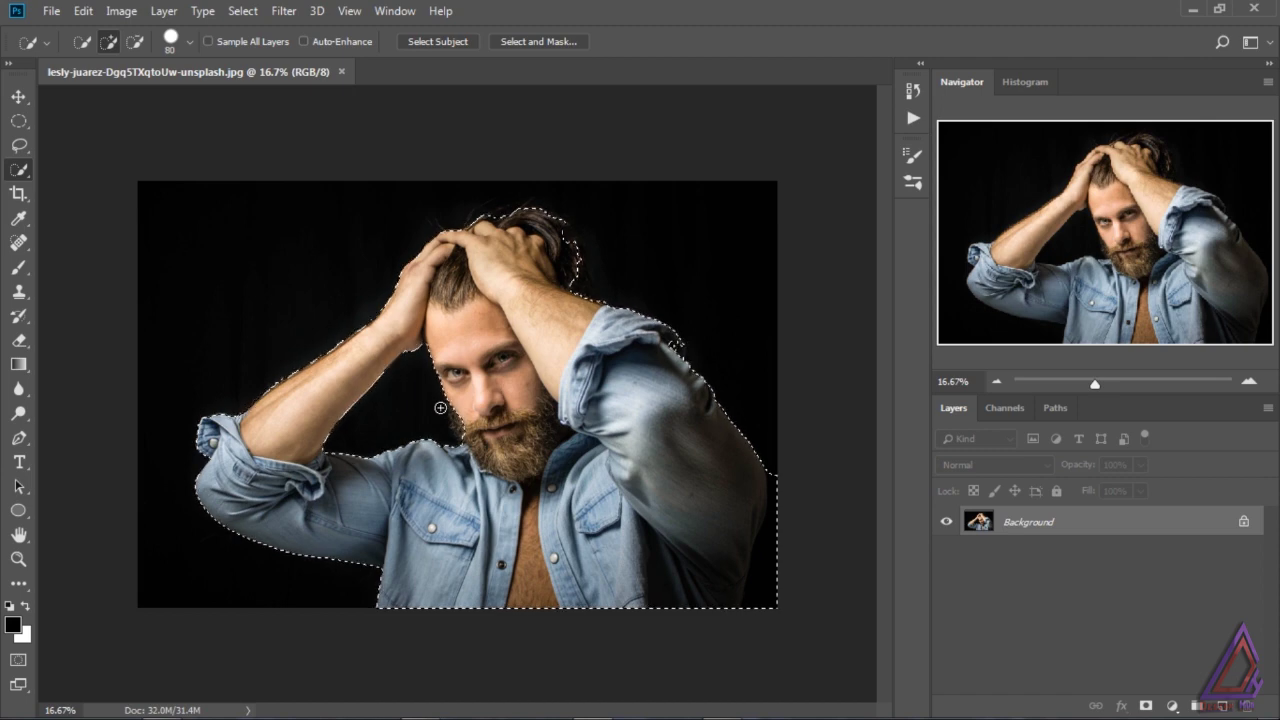
# - Subtract the black background beside the man's dark sleeve from the selection and open the selection in Select and Mask
pyautogui.moveTo(774, 474); pyautogui.dragTo(773, 587)
pyautogui.keyDown('alt'); pyautogui.click(773, 468); pyautogui.keyUp('alt')
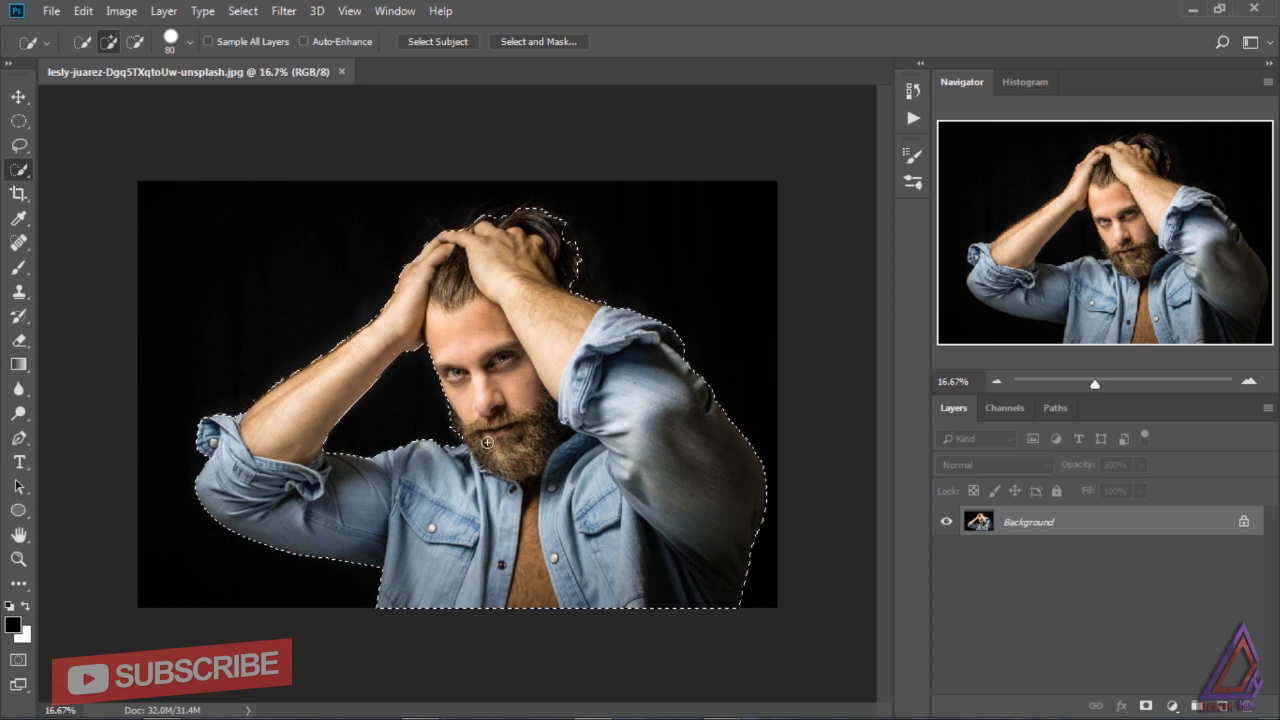
pyautogui.click(564, 45)
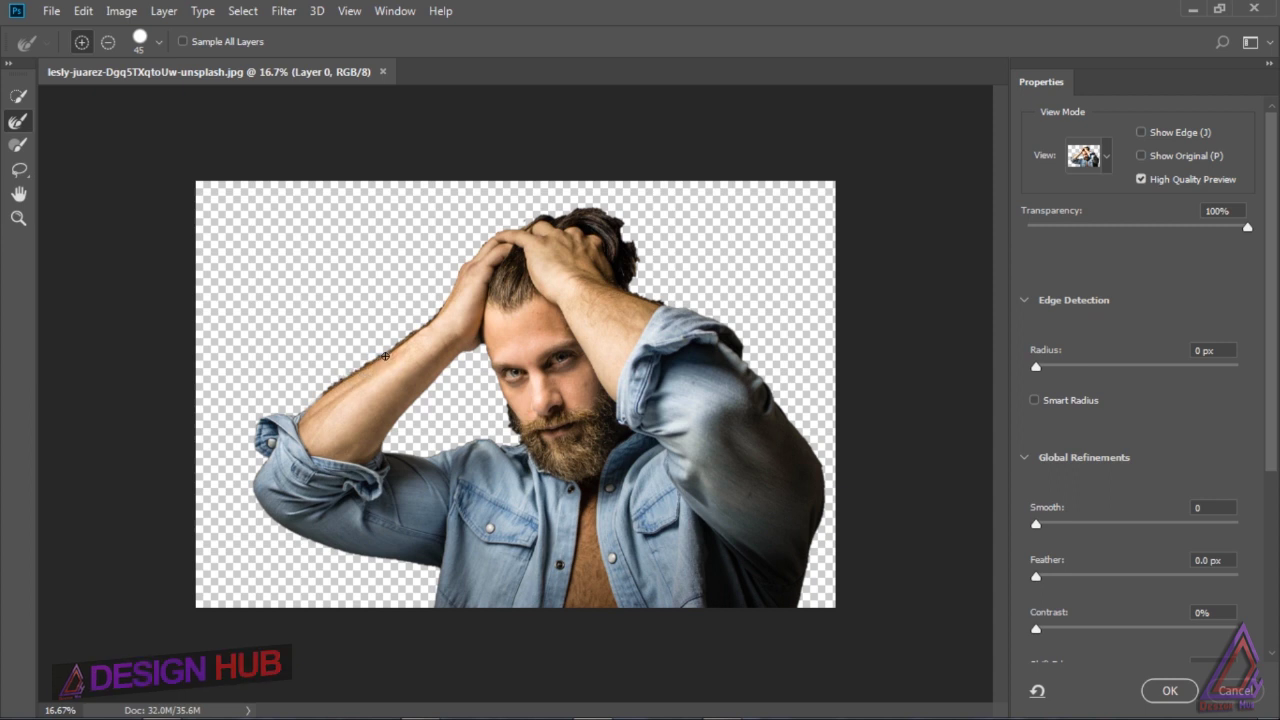
# - Refine the selection edge along the man's raised forearm, dismiss the antivirus licence reminder, and turn off High Quality Preview
pyautogui.moveTo(418, 331); pyautogui.dragTo(447, 305)
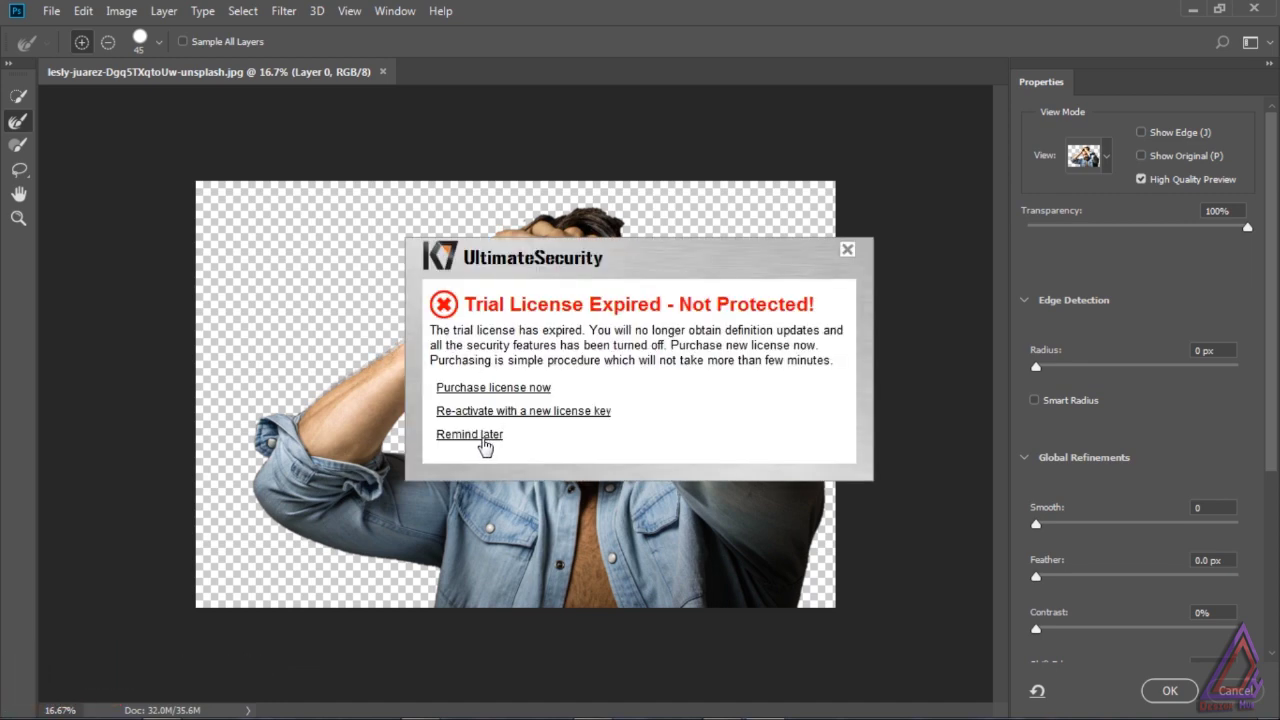
pyautogui.click(484, 437)
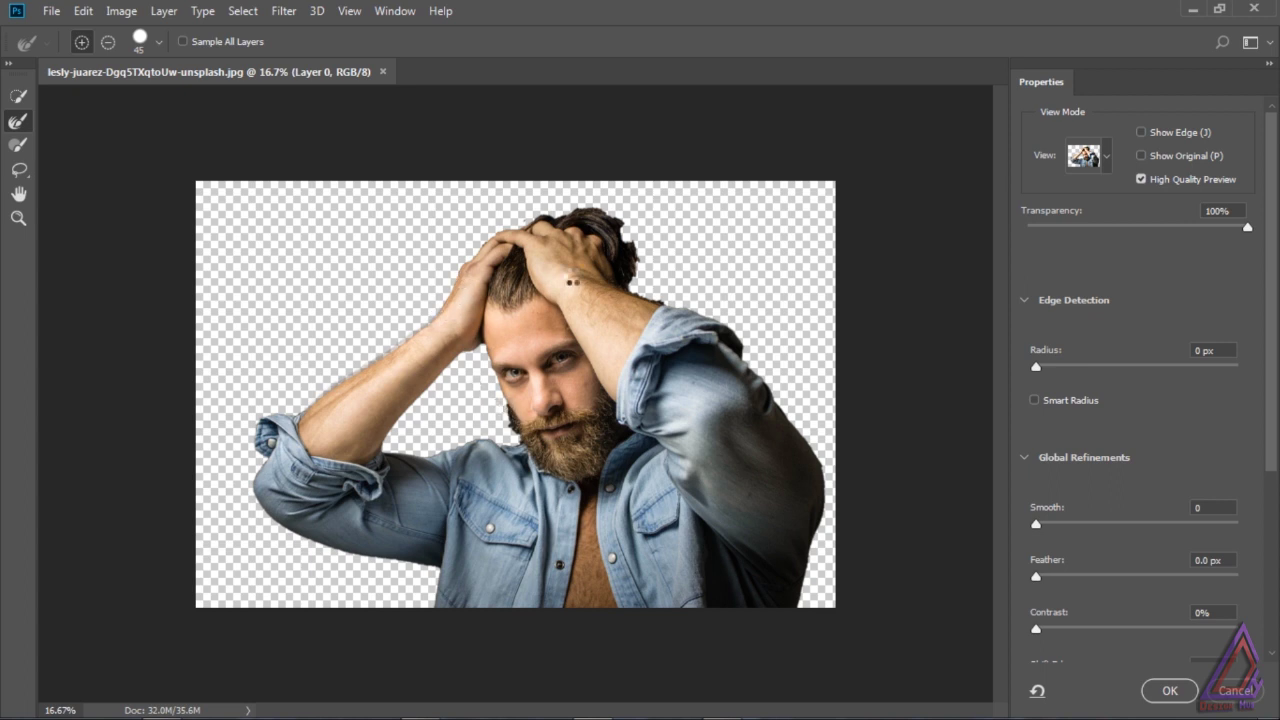
pyautogui.click(1141, 179)
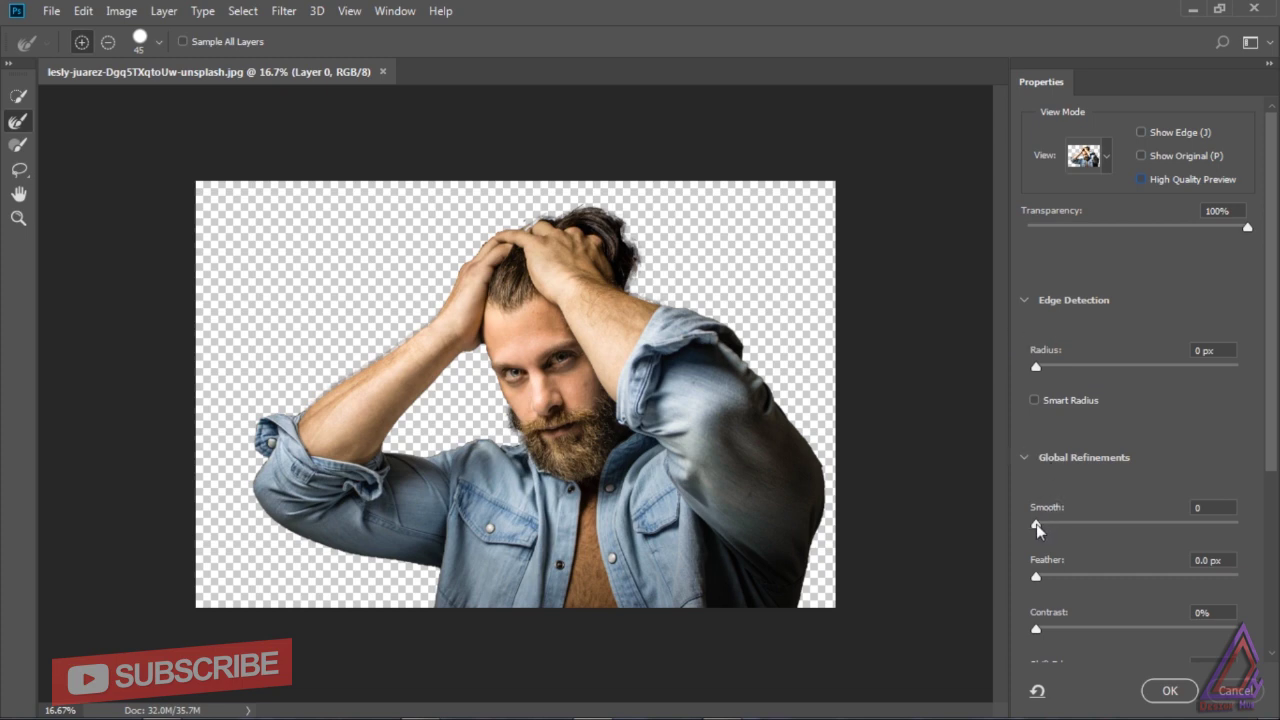
# - Set the edge refinements to Smooth 5, Feather 0.8 px and Contrast 15%, and compare the result with the original selection
pyautogui.moveTo(1043, 523); pyautogui.dragTo(1047, 524)
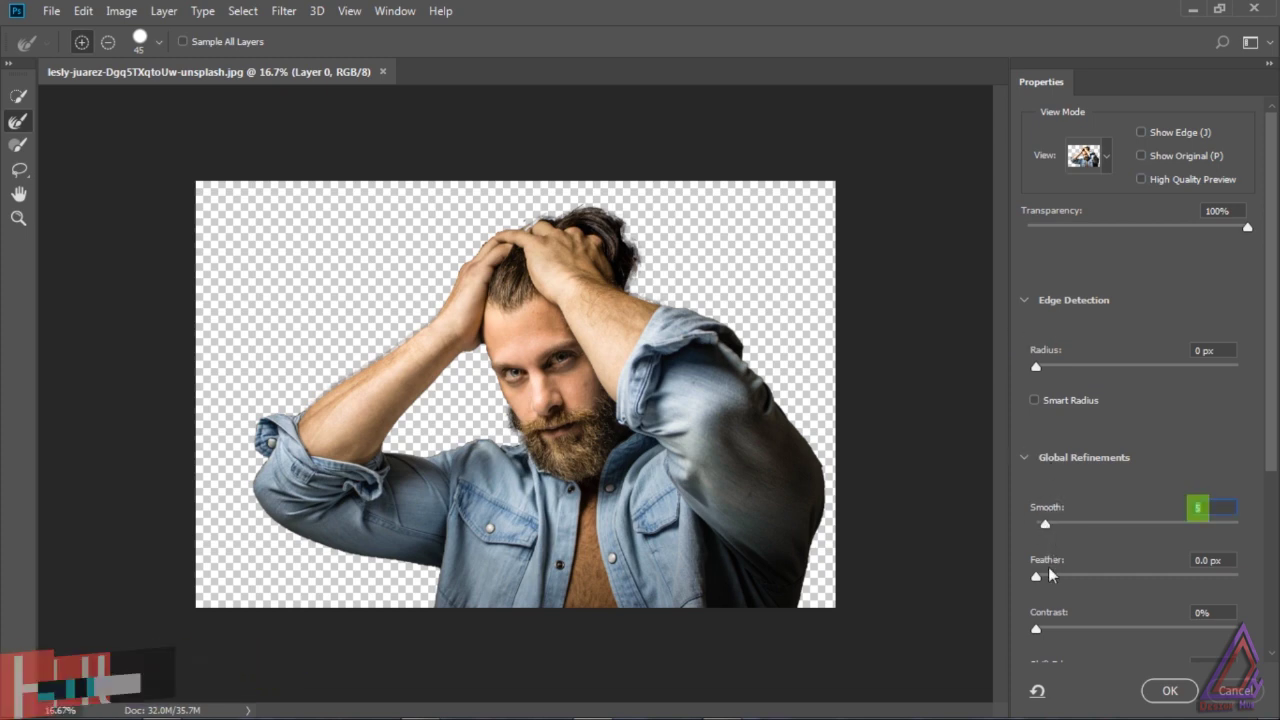
pyautogui.moveTo(1036, 578); pyautogui.dragTo(1041, 578)
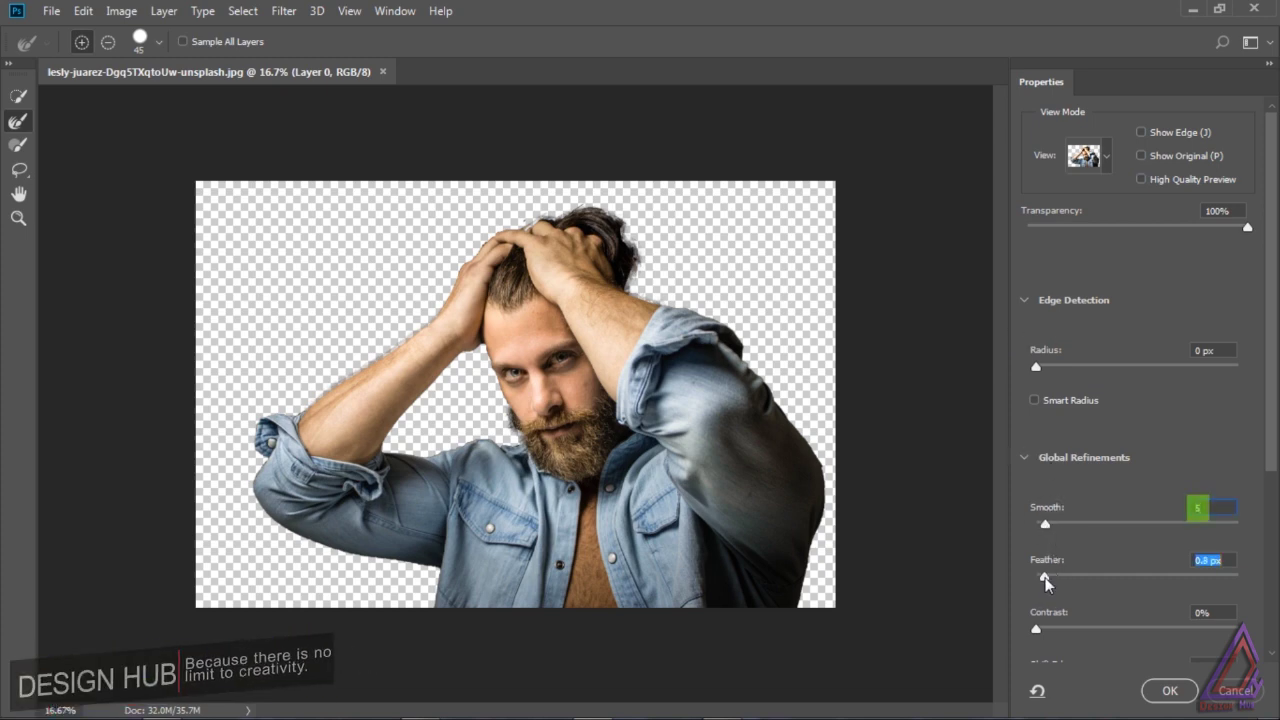
pyautogui.moveTo(1035, 628); pyautogui.dragTo(1063, 632)
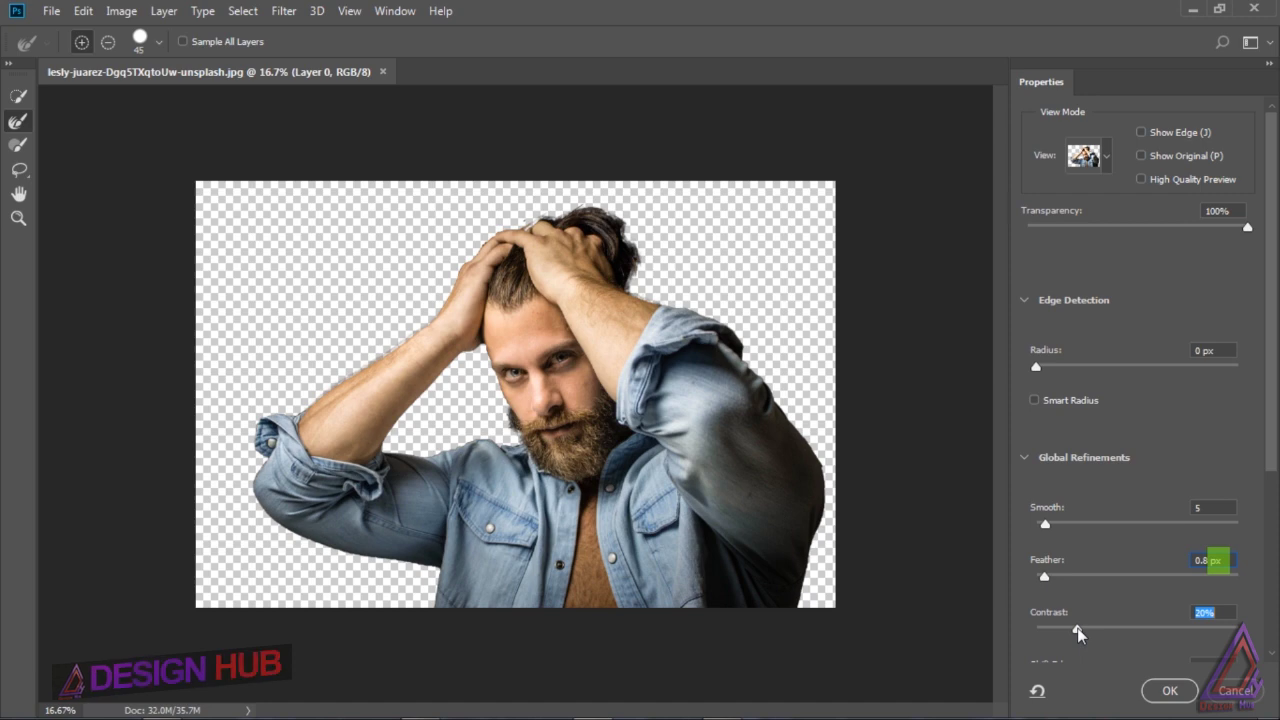
pyautogui.moveTo(1078, 626); pyautogui.dragTo(1067, 628)
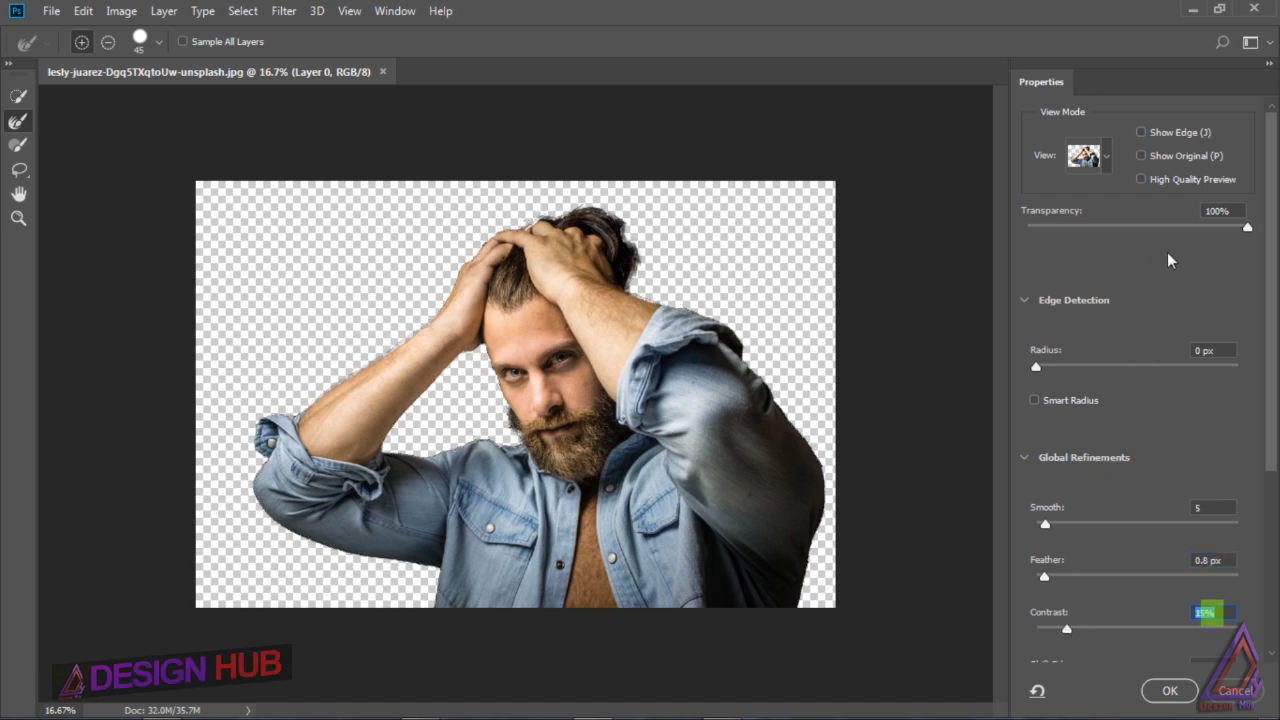
pyautogui.click(1141, 158)
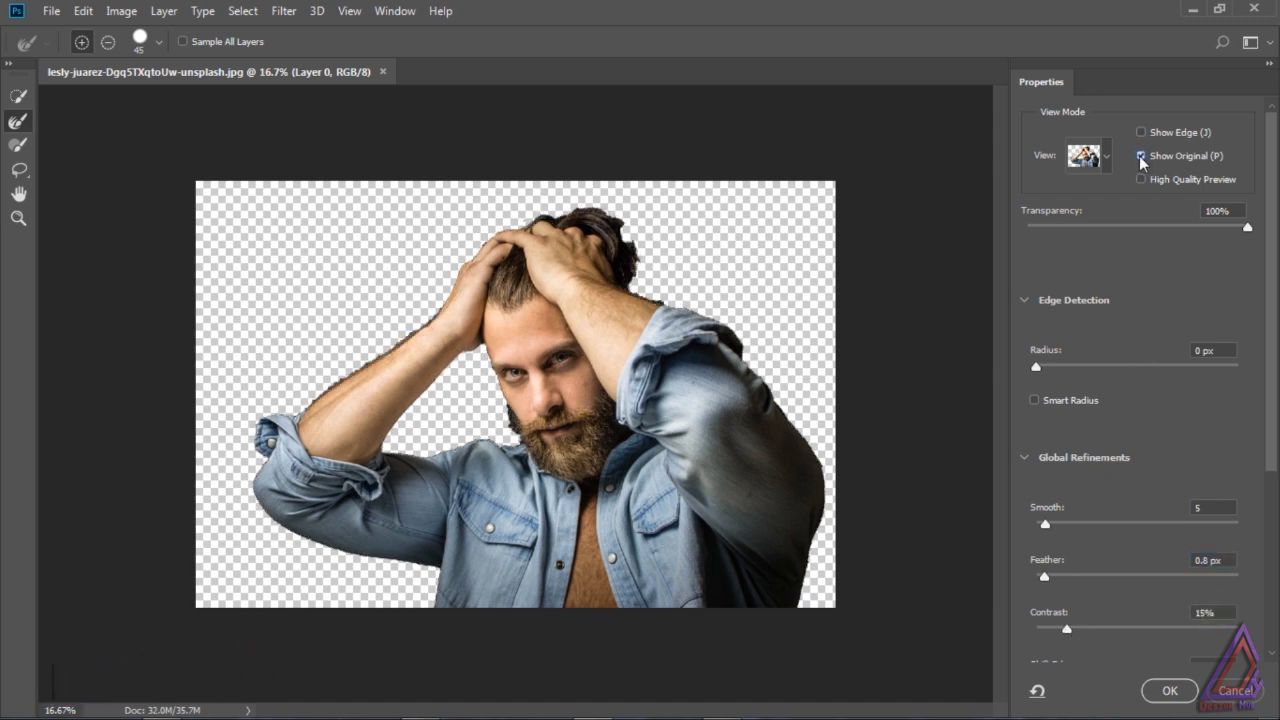
pyautogui.click(1142, 159)
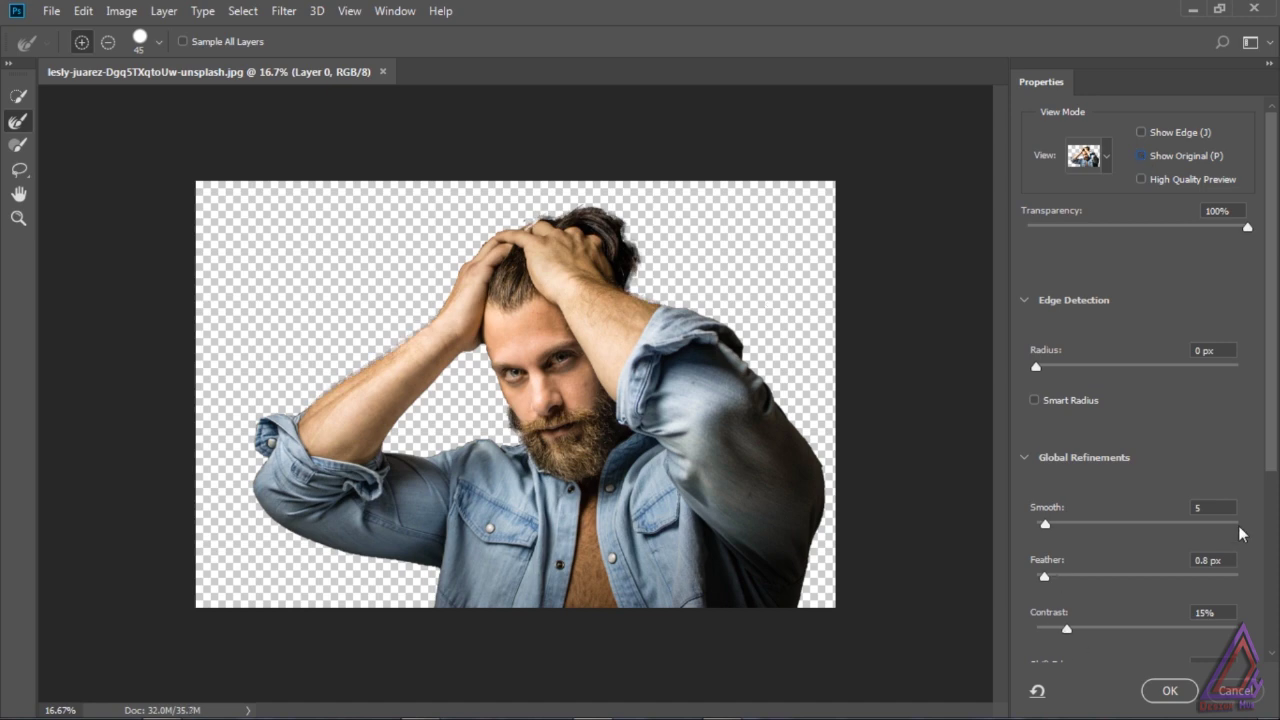
# - Output the refined selection as a layer mask
pyautogui.scroll(-5, 1270, 488)
pyautogui.click(1155, 603)
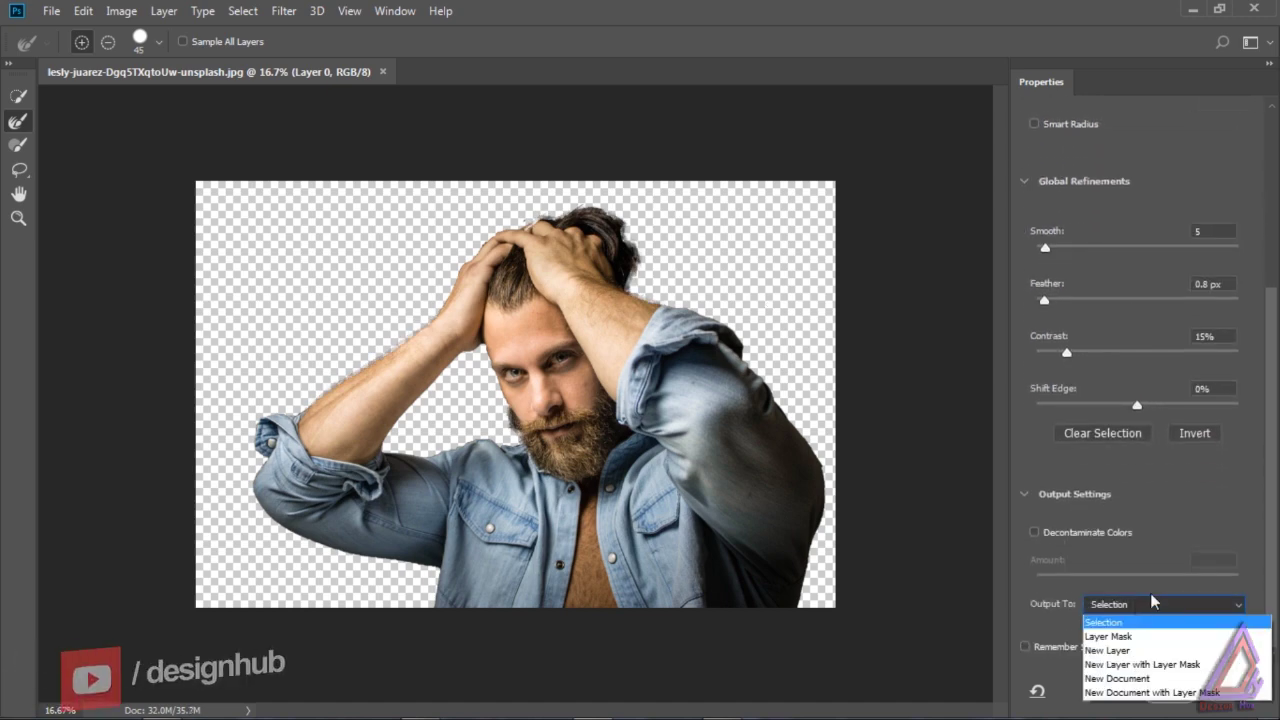
pyautogui.click(1130, 637)
pyautogui.click(1170, 692)
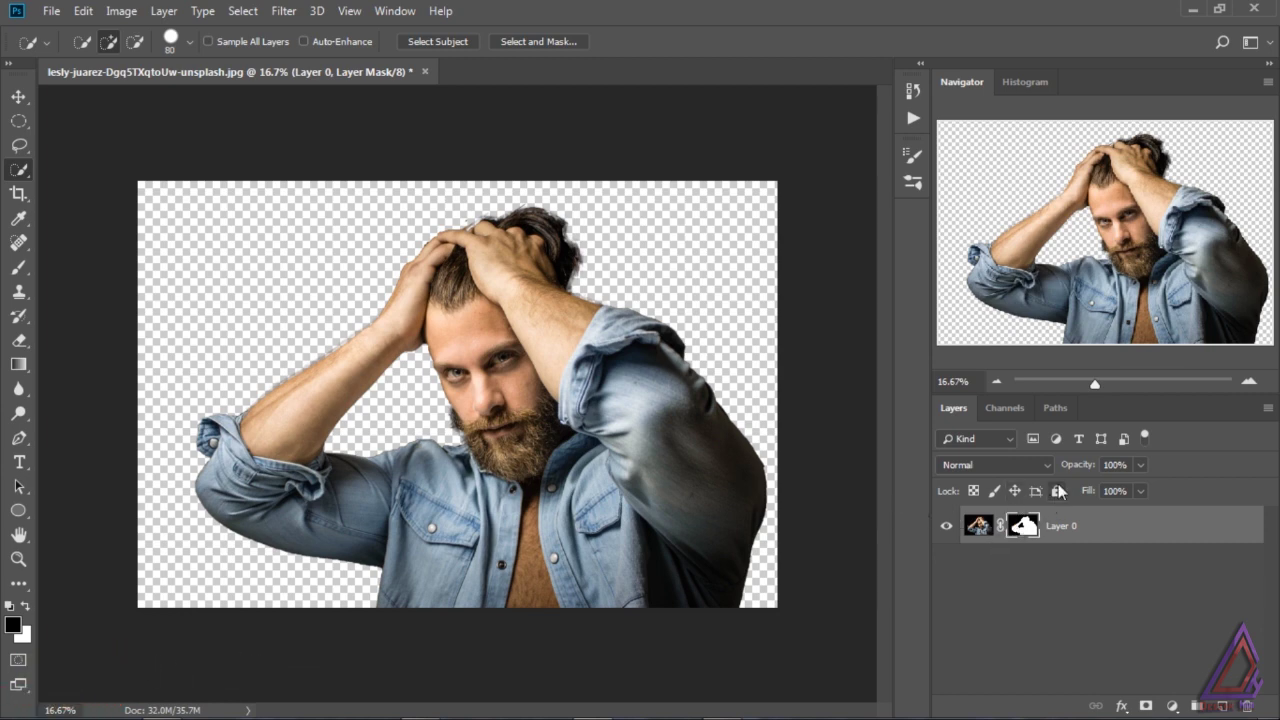
# - Scale the man proportionally to about 79% and place him against the canvas's lower edge, at about X 1838 px, Y 1651.5 px
pyautogui.click(18, 97)
pyautogui.click(978, 525)
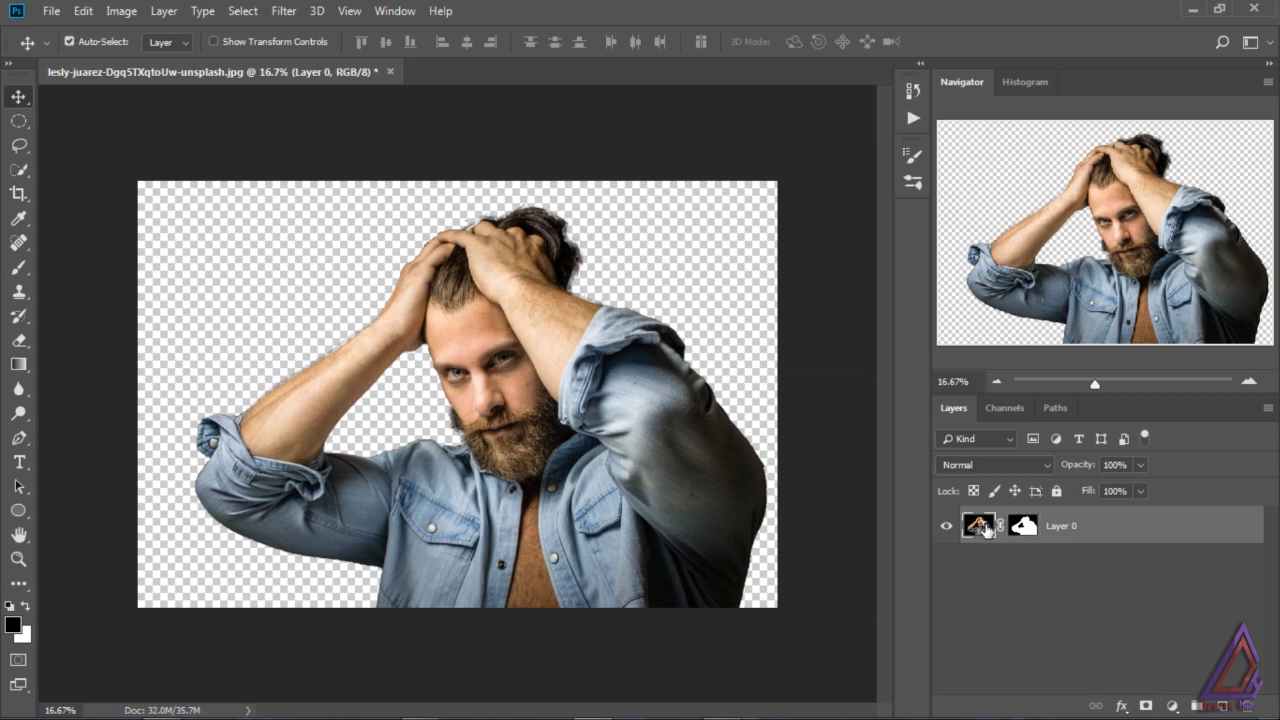
pyautogui.press('ctrl')
pyautogui.hotkey('ctrl', 't')
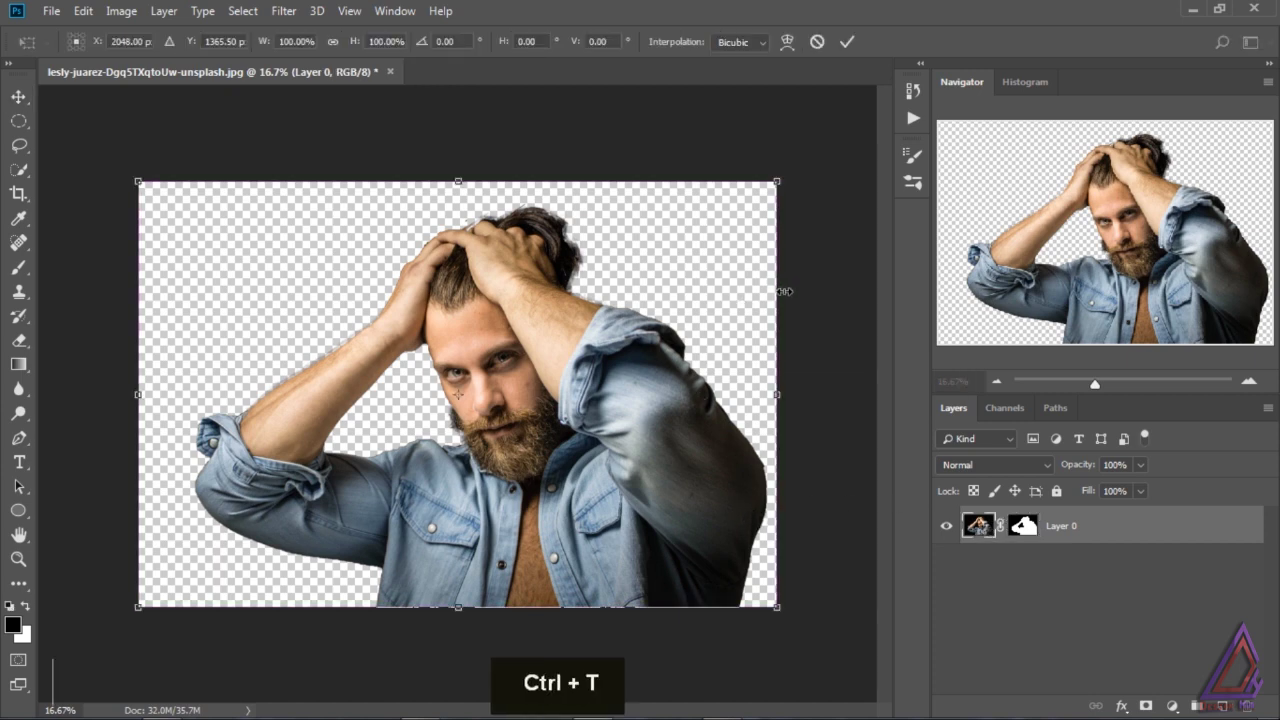
pyautogui.moveTo(777, 182); pyautogui.dragTo(714, 232)
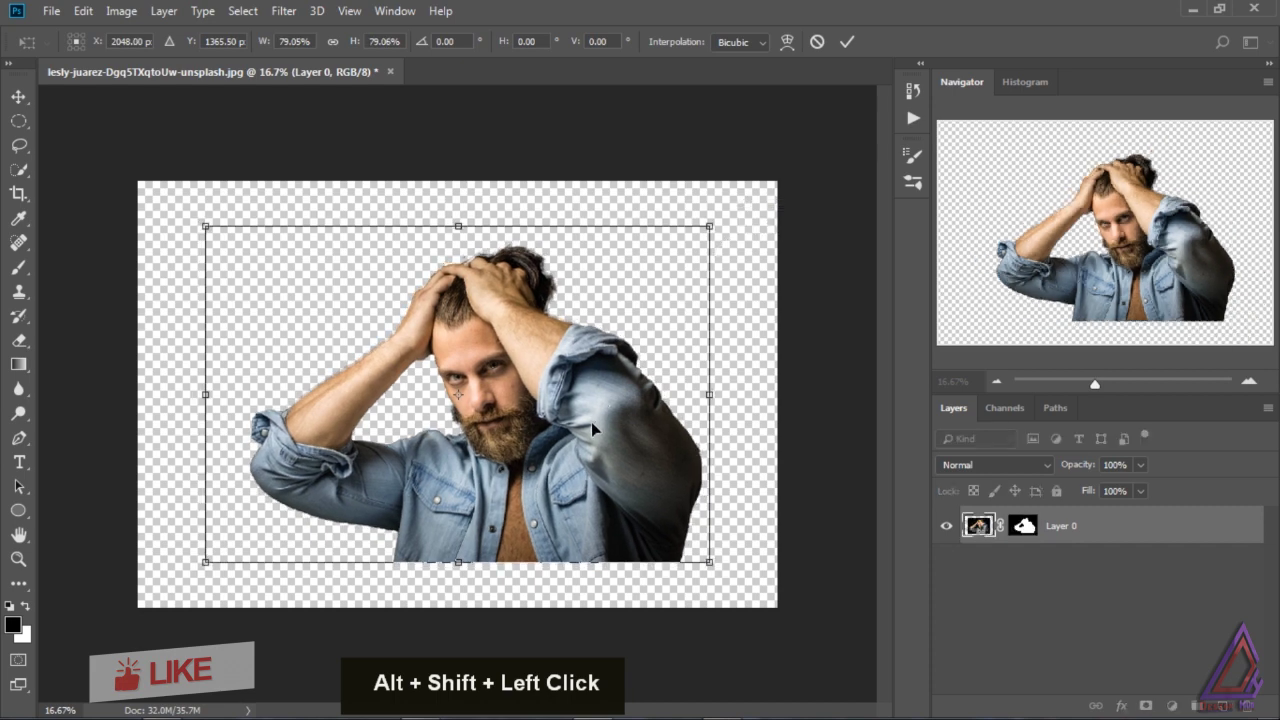
pyautogui.moveTo(592, 424); pyautogui.dragTo(559, 464)
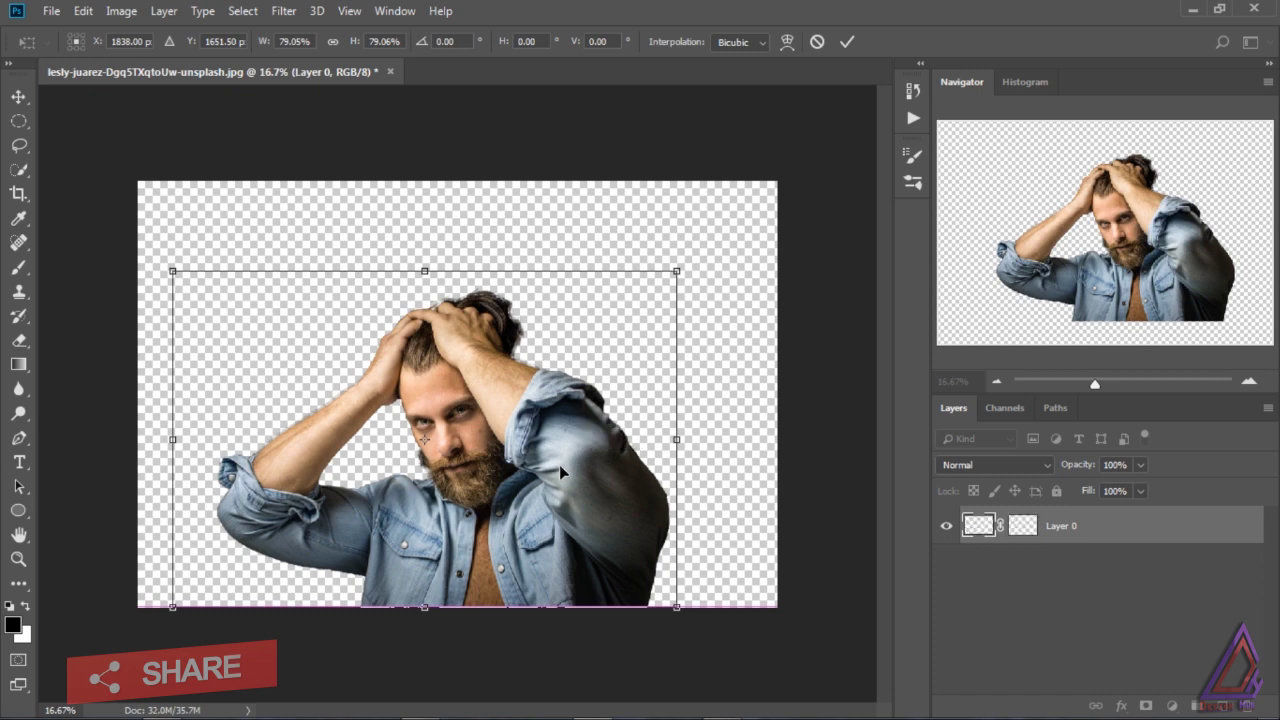
pyautogui.click(16, 98)
pyautogui.click(545, 284)
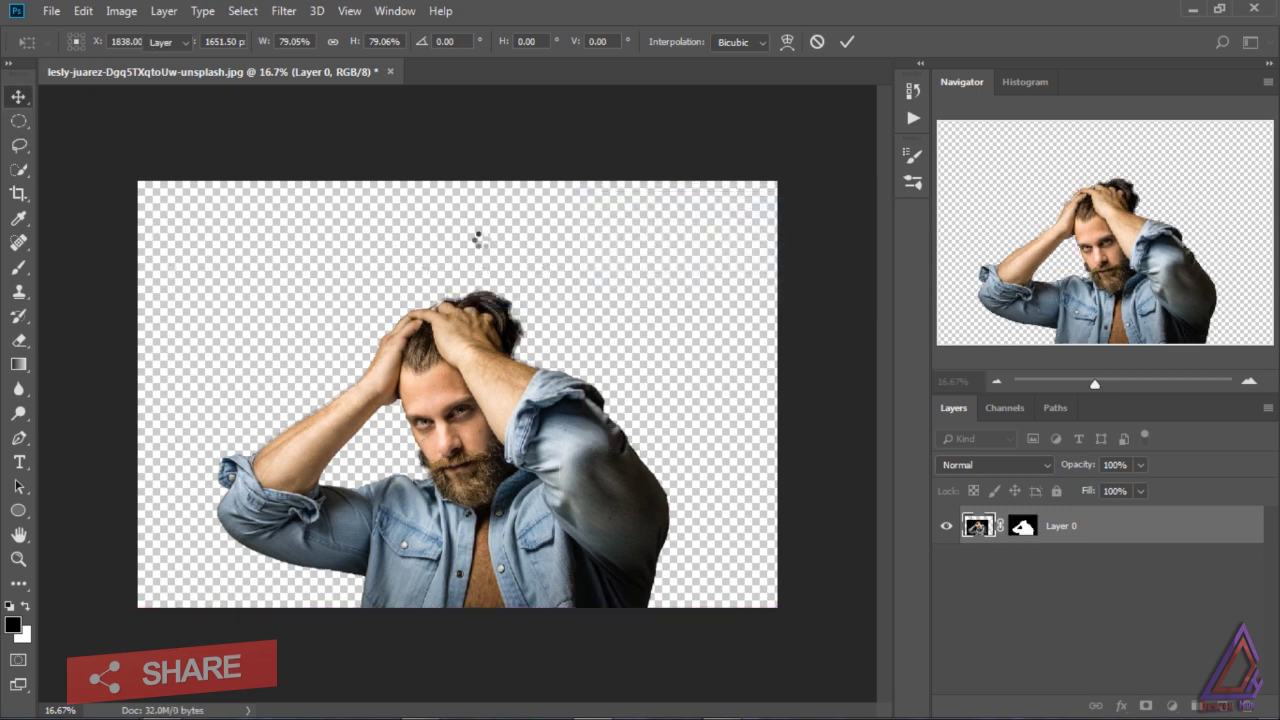
# - Crop off a strip of the empty canvas above the man's head
pyautogui.click(18, 193)
pyautogui.moveTo(452, 181); pyautogui.dragTo(457, 207)
pyautogui.click(16, 98)
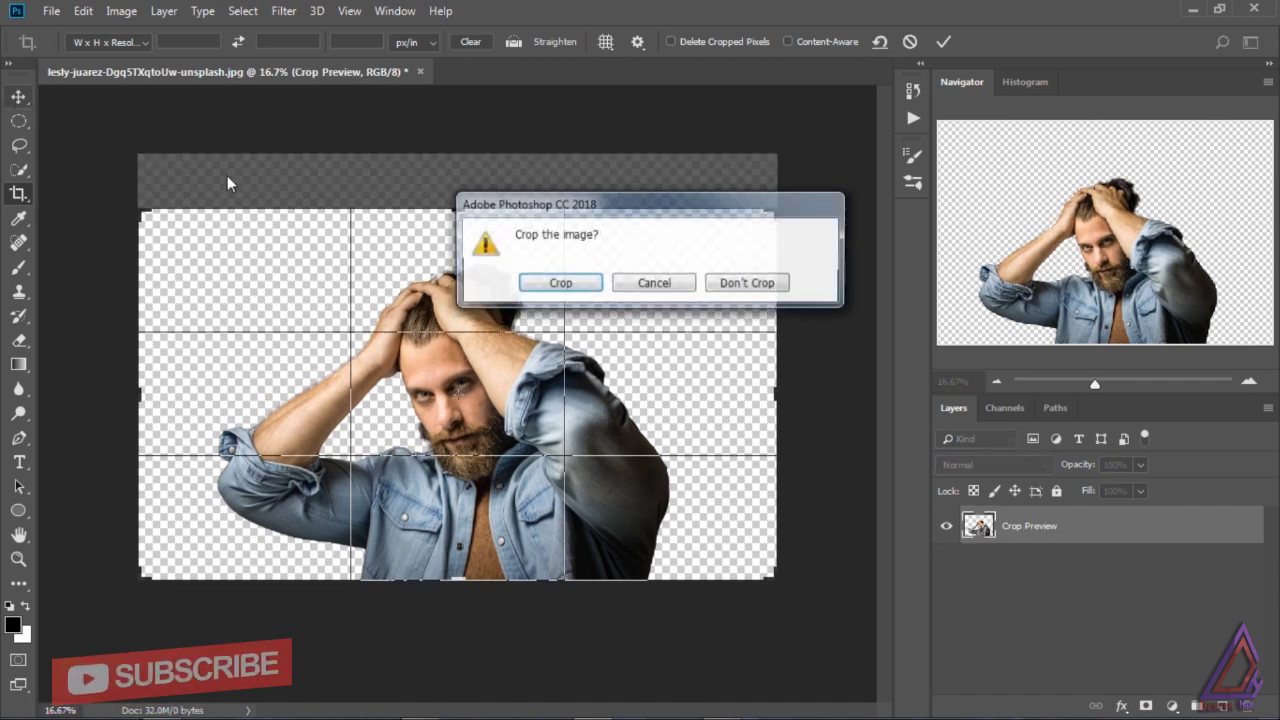
pyautogui.click(560, 283)
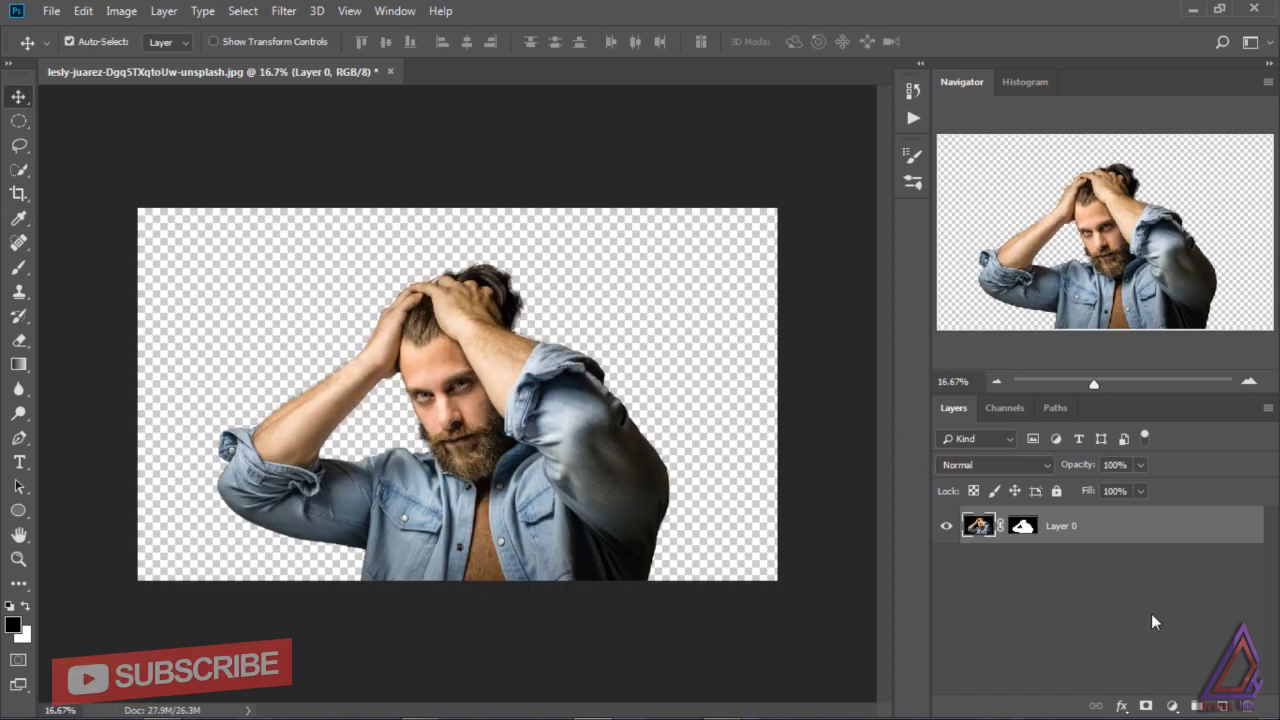
# - Add a new layer beneath the man and fill it with the dark grey foreground colour #1b1a1a
pyautogui.keyDown('ctrl'); pyautogui.click(1197, 706); pyautogui.keyUp('ctrl')
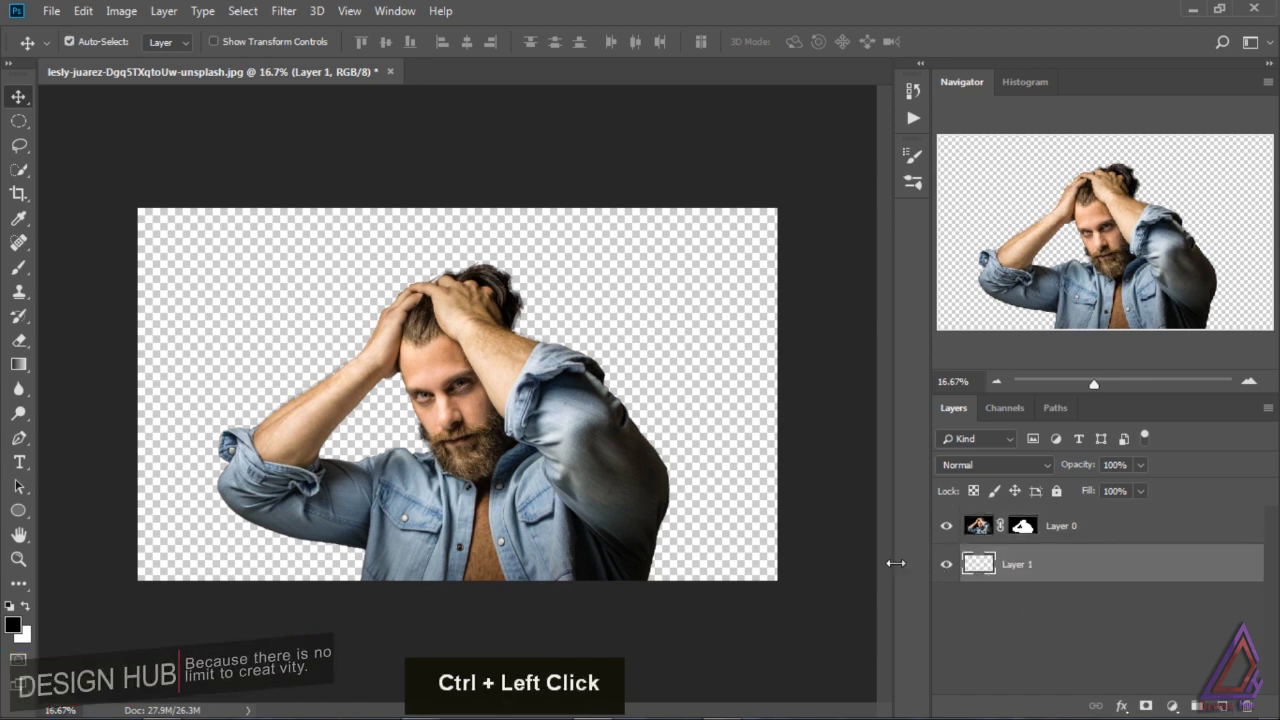
pyautogui.click(13, 625)
pyautogui.click(769, 340)
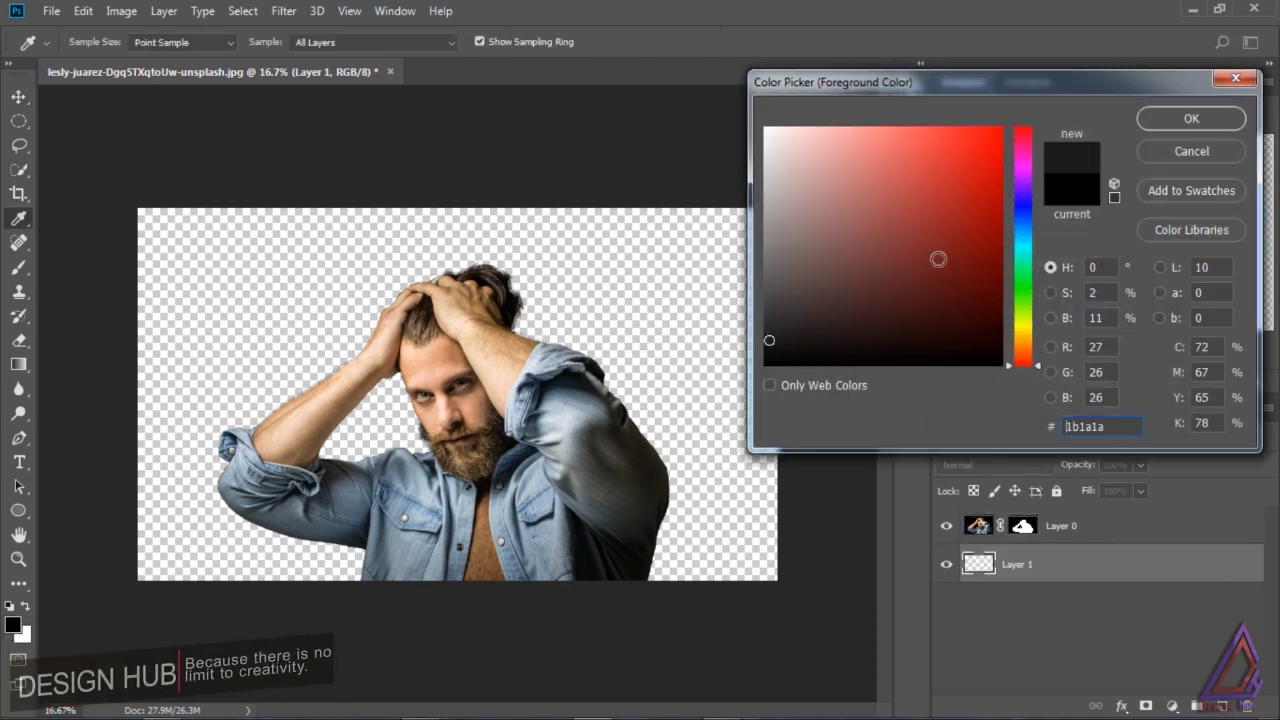
pyautogui.click(1168, 121)
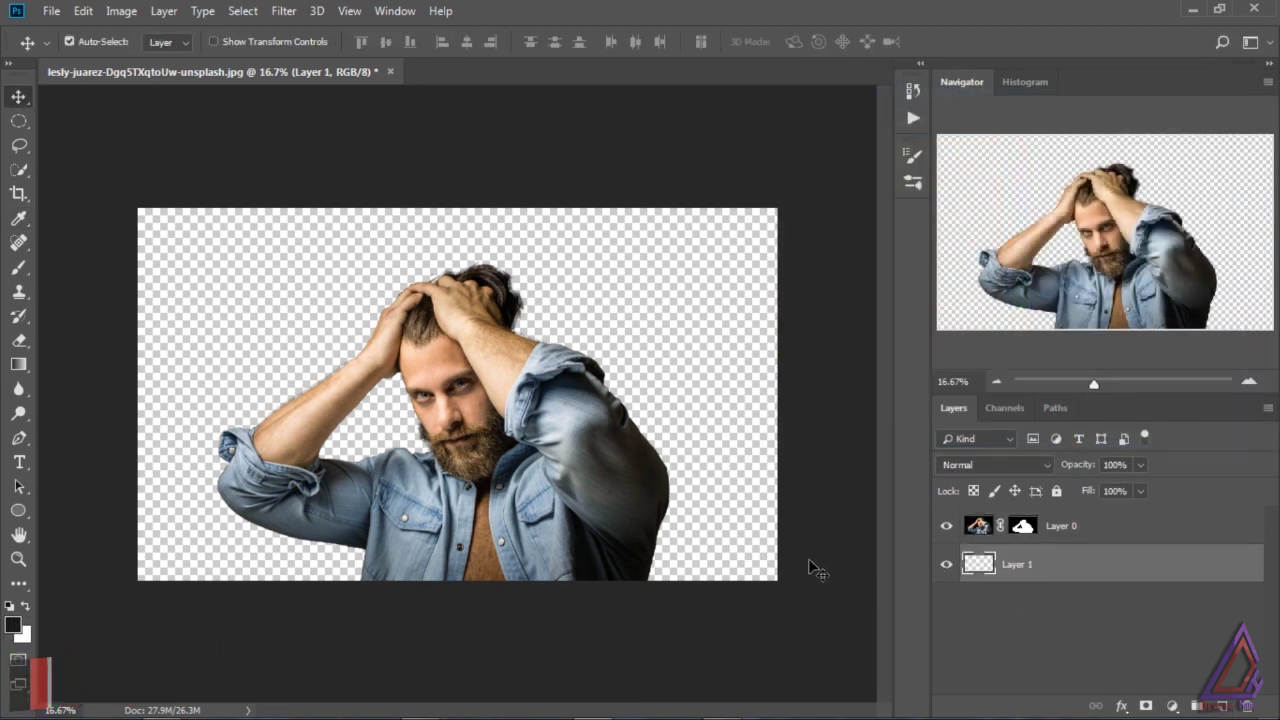
pyautogui.hotkey('alt', 'BackSpace')
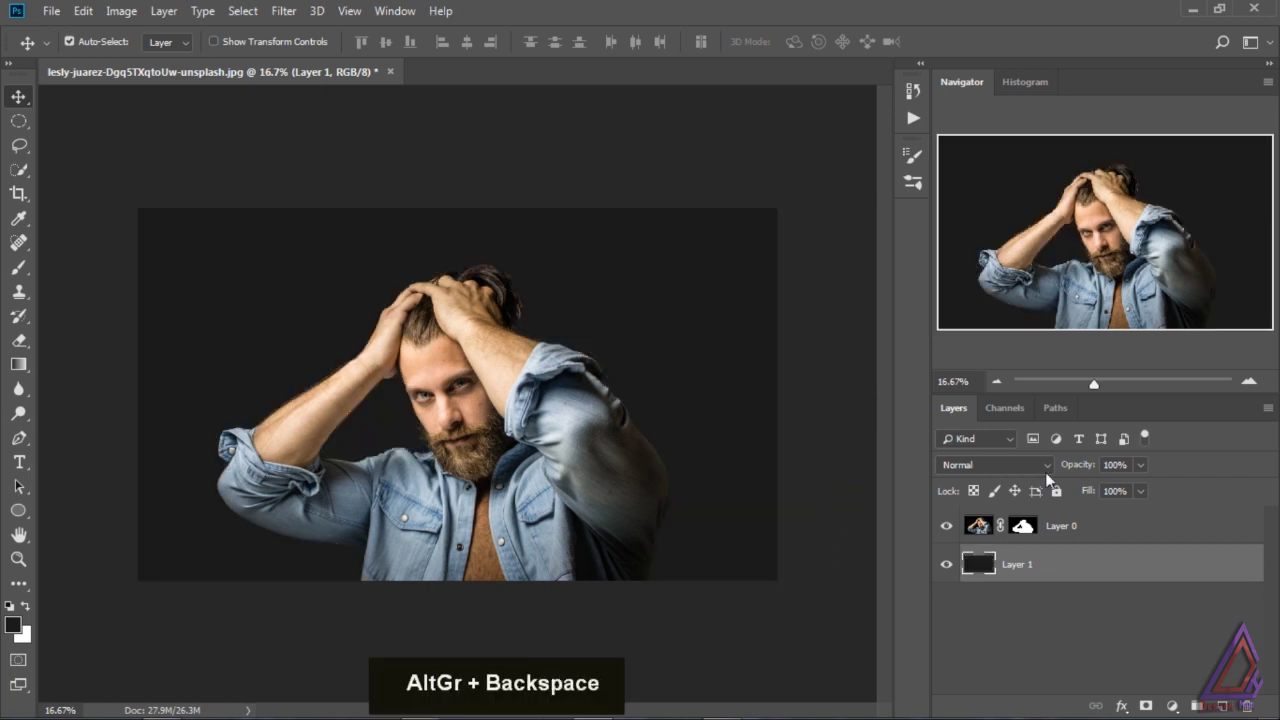
pyautogui.click(946, 526)
pyautogui.click(946, 526)
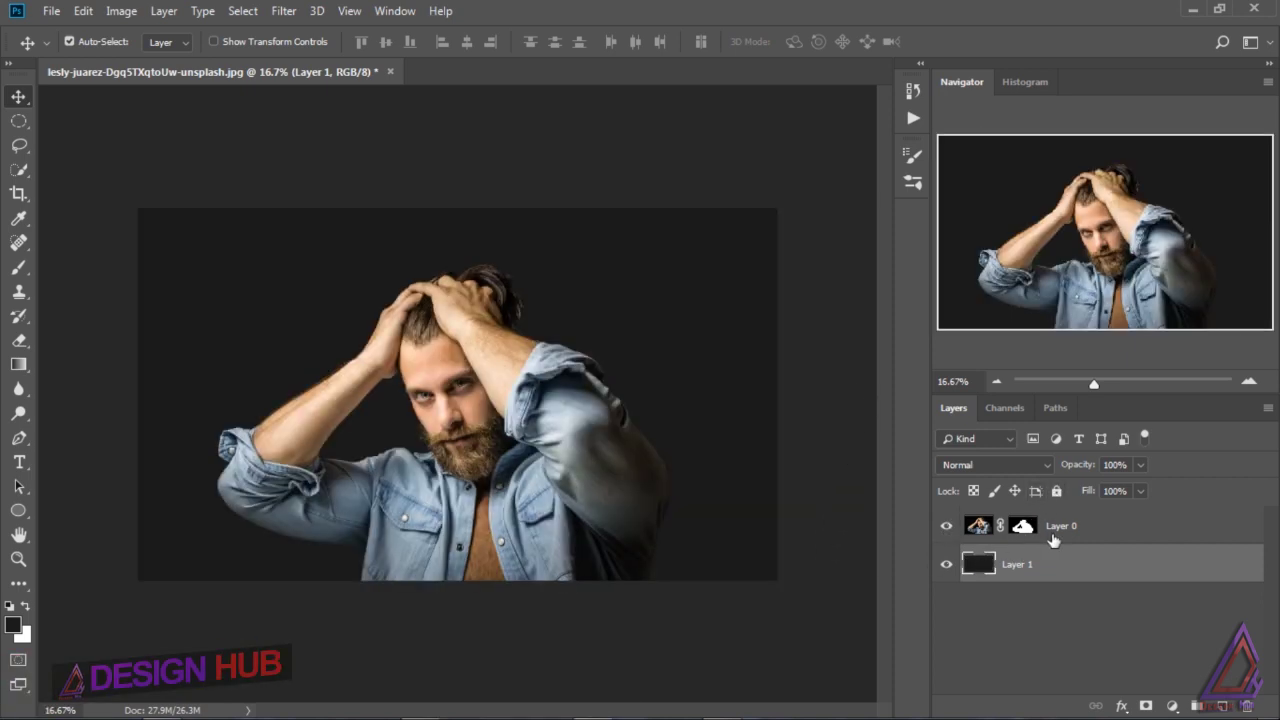
# - Apply the layer mask permanently to Layer 0, clear the selection around the man, and duplicate the layer
pyautogui.keyDown('ctrl'); pyautogui.click(1023, 527); pyautogui.keyUp('ctrl')
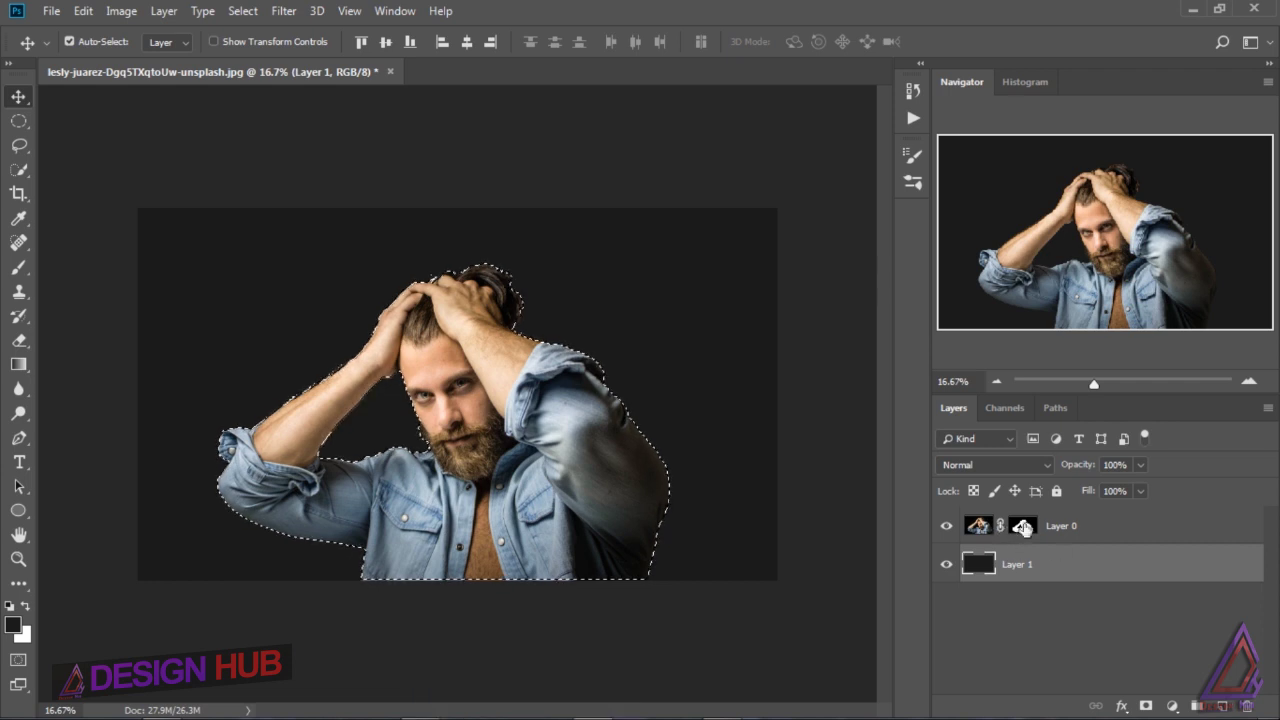
pyautogui.click(1047, 625)
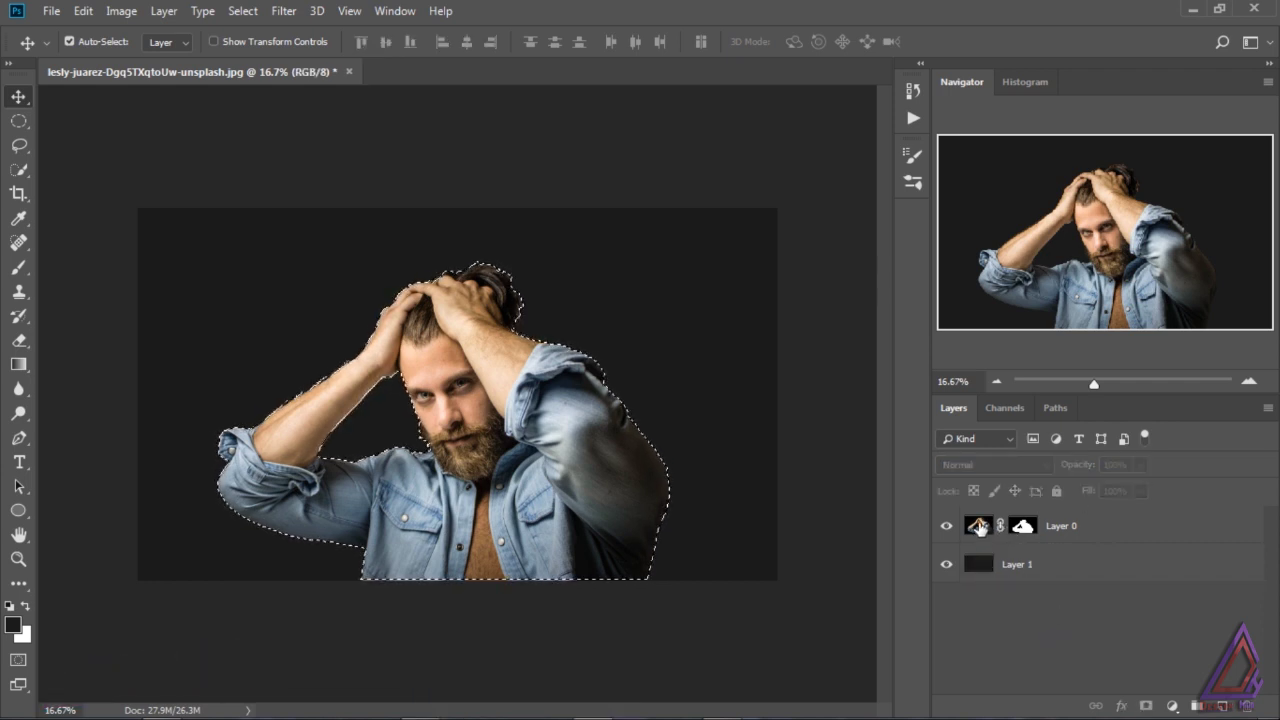
pyautogui.click(980, 528)
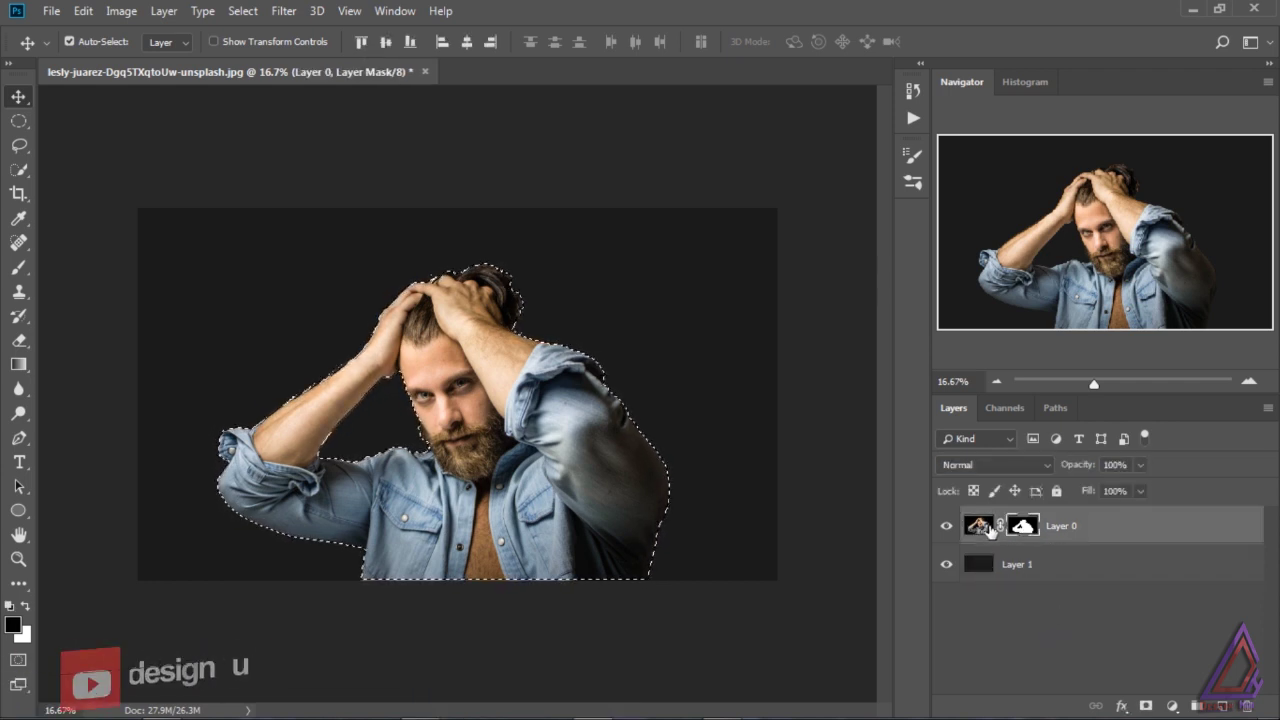
pyautogui.rightClick(1023, 528)
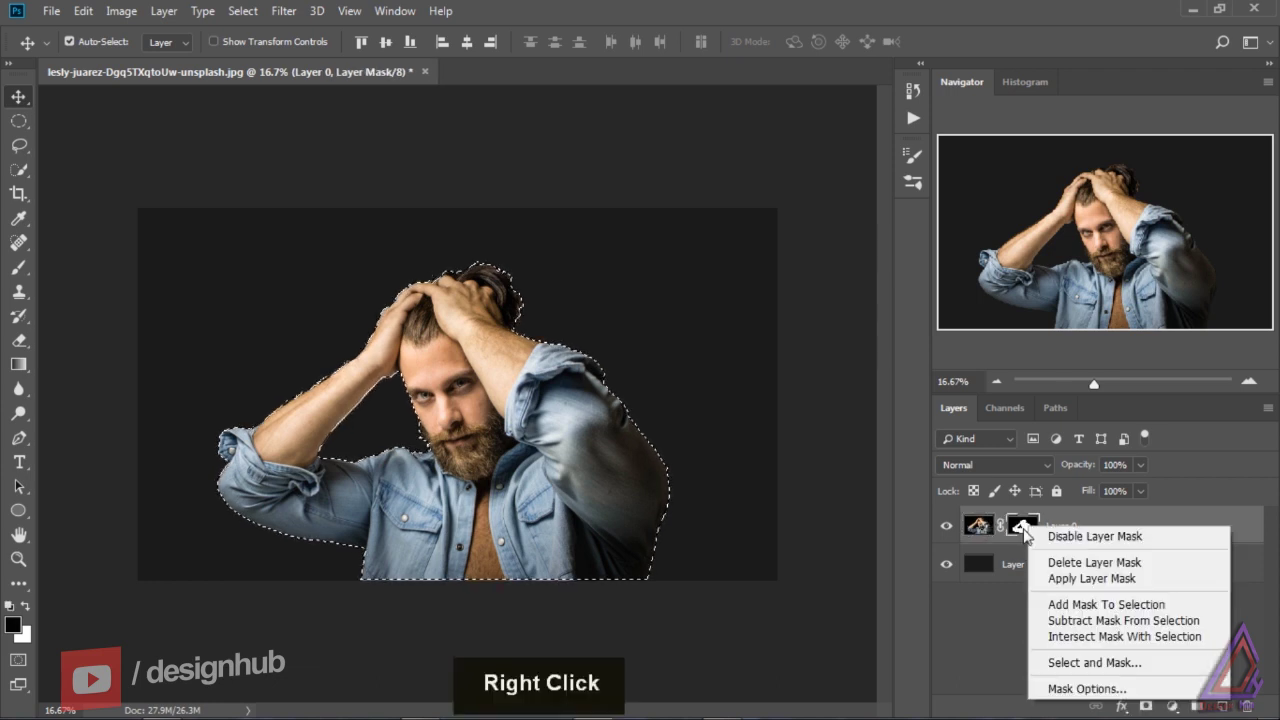
pyautogui.click(1090, 578)
pyautogui.hotkey('ctrl', 'd')
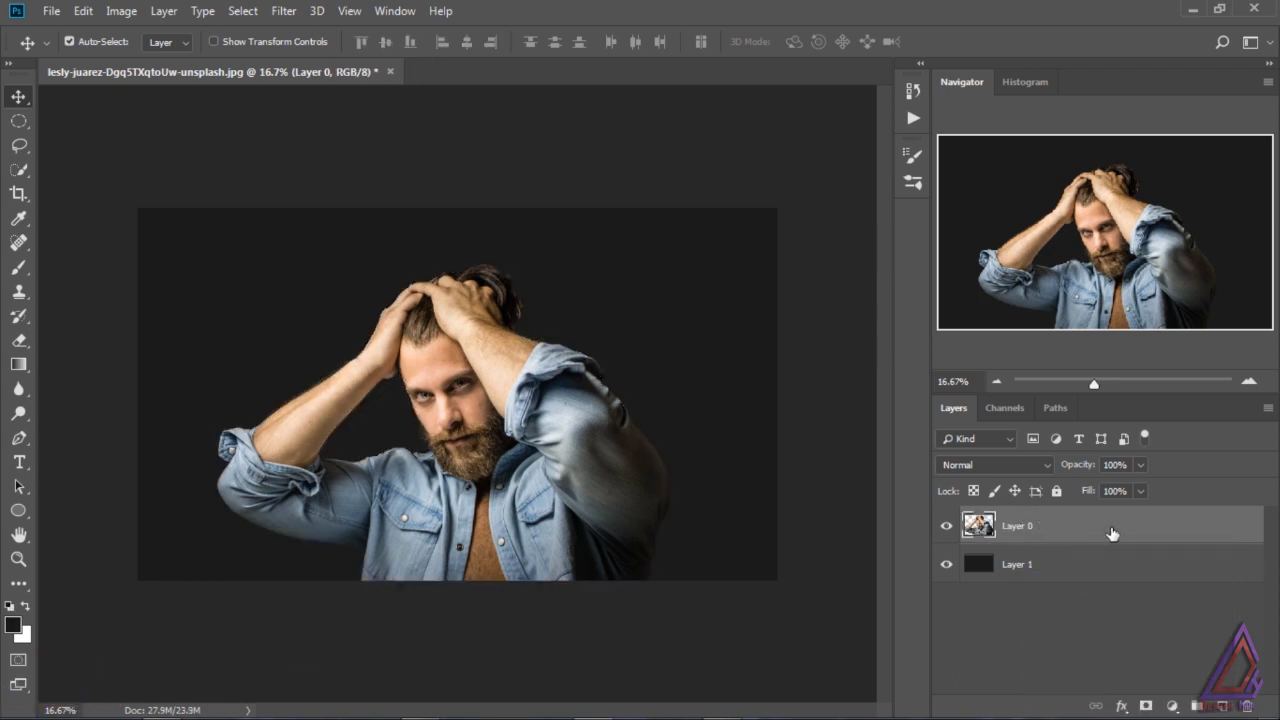
pyautogui.moveTo(1118, 532); pyautogui.dragTo(1197, 706)
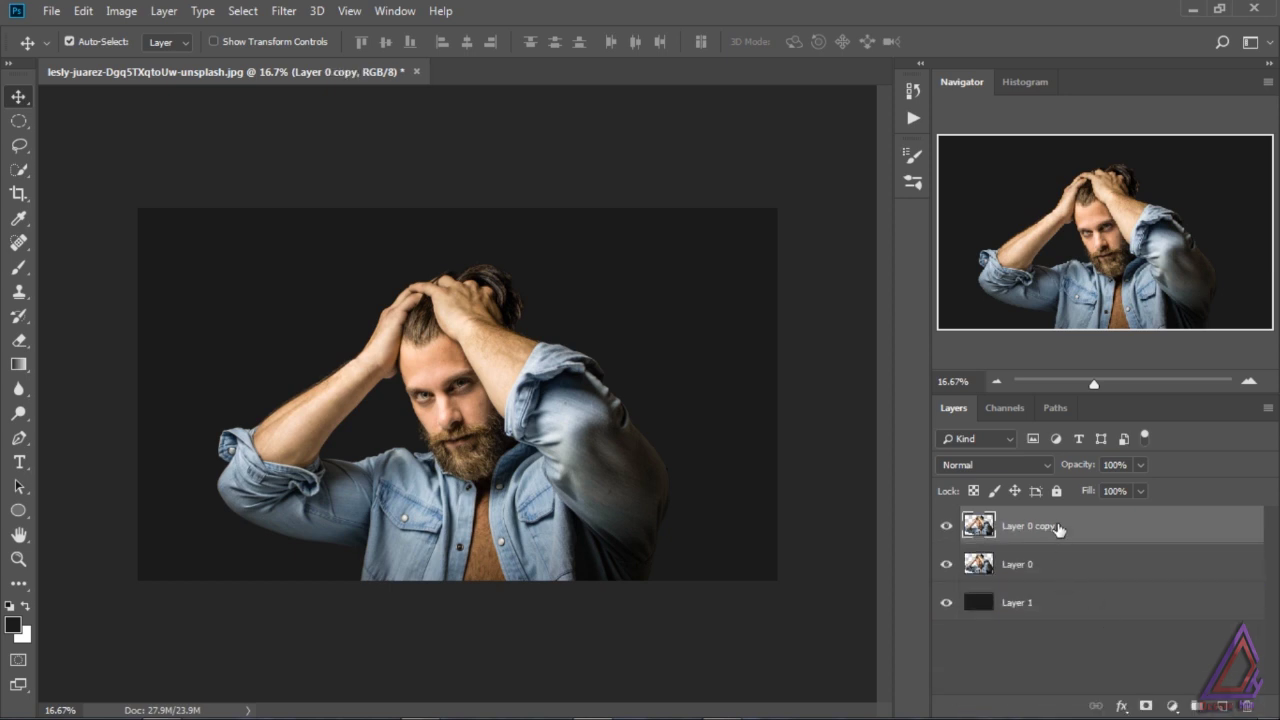
# - Add a Gradient Fill layer above Layer 0 copy with the preset fading from the foreground colour to transparent
pyautogui.click(1173, 706)
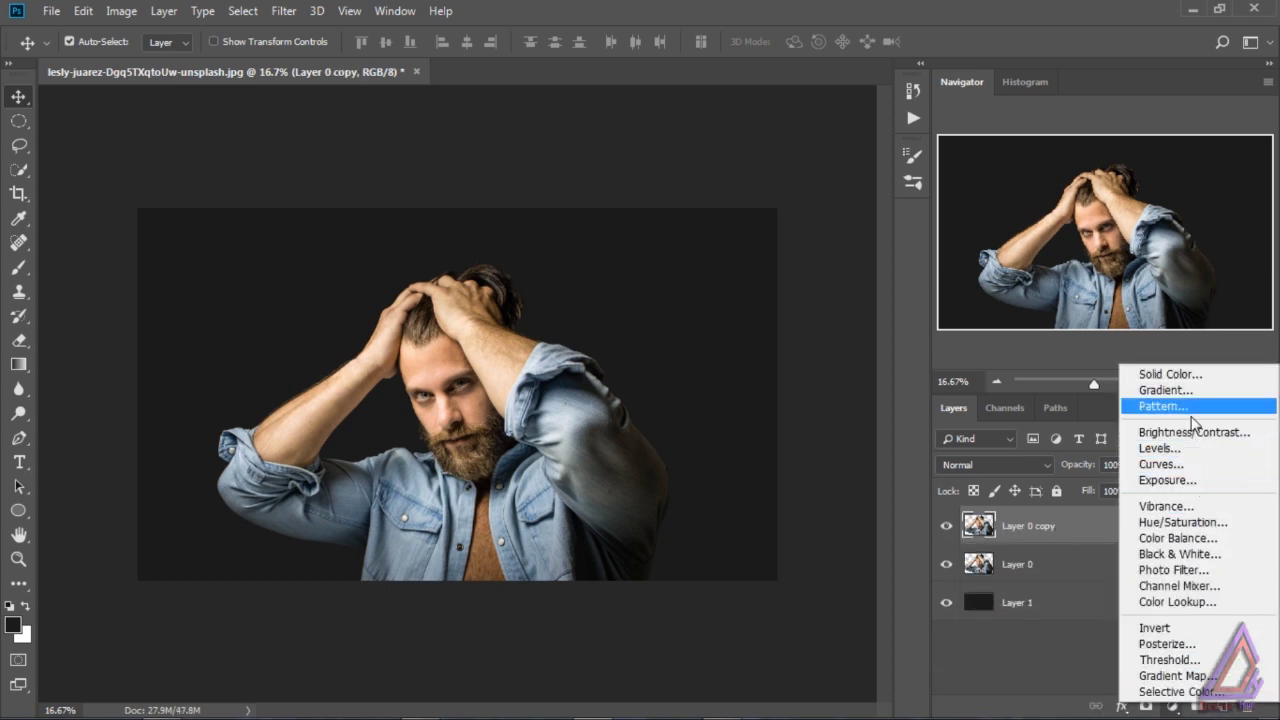
pyautogui.click(1160, 390)
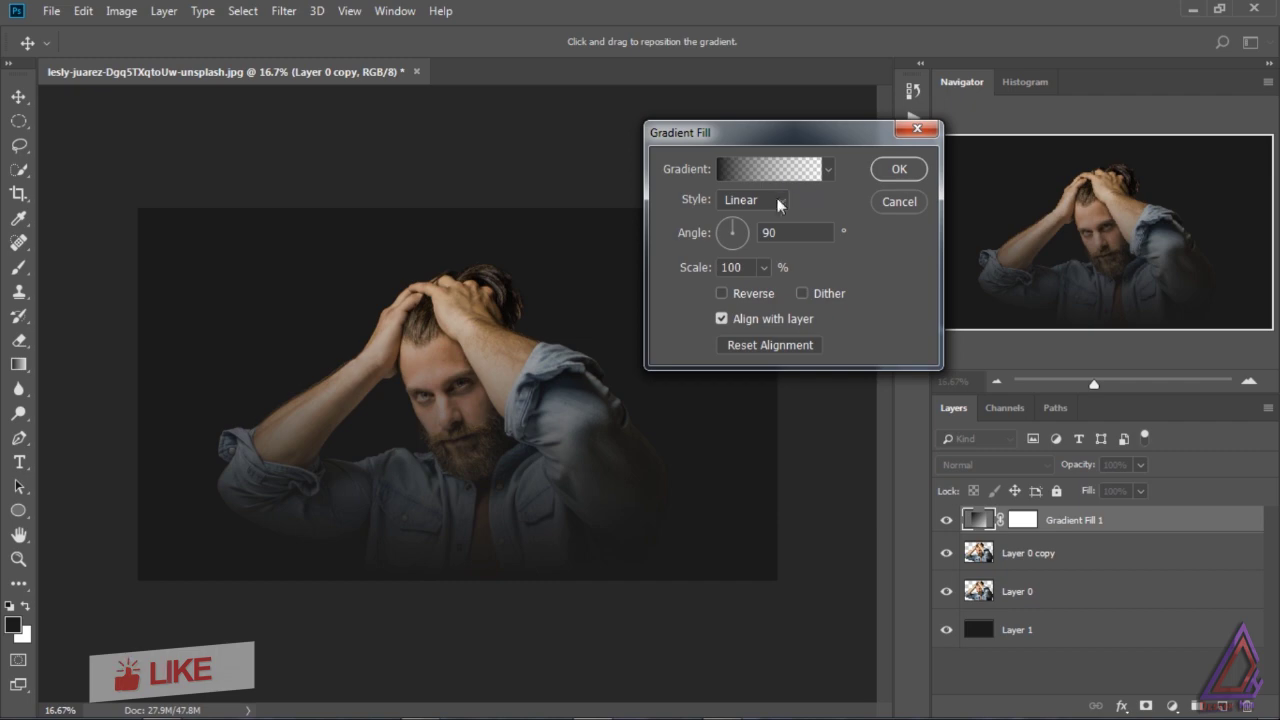
pyautogui.click(770, 169)
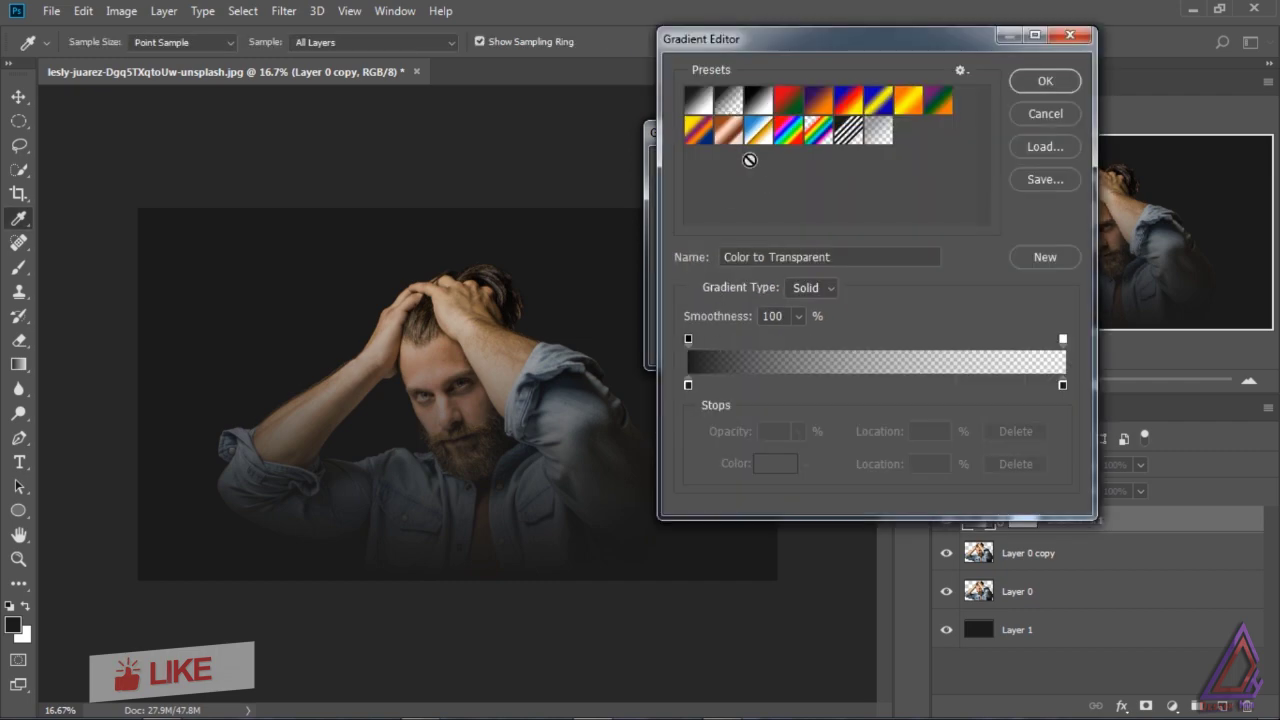
pyautogui.click(733, 104)
pyautogui.click(1035, 80)
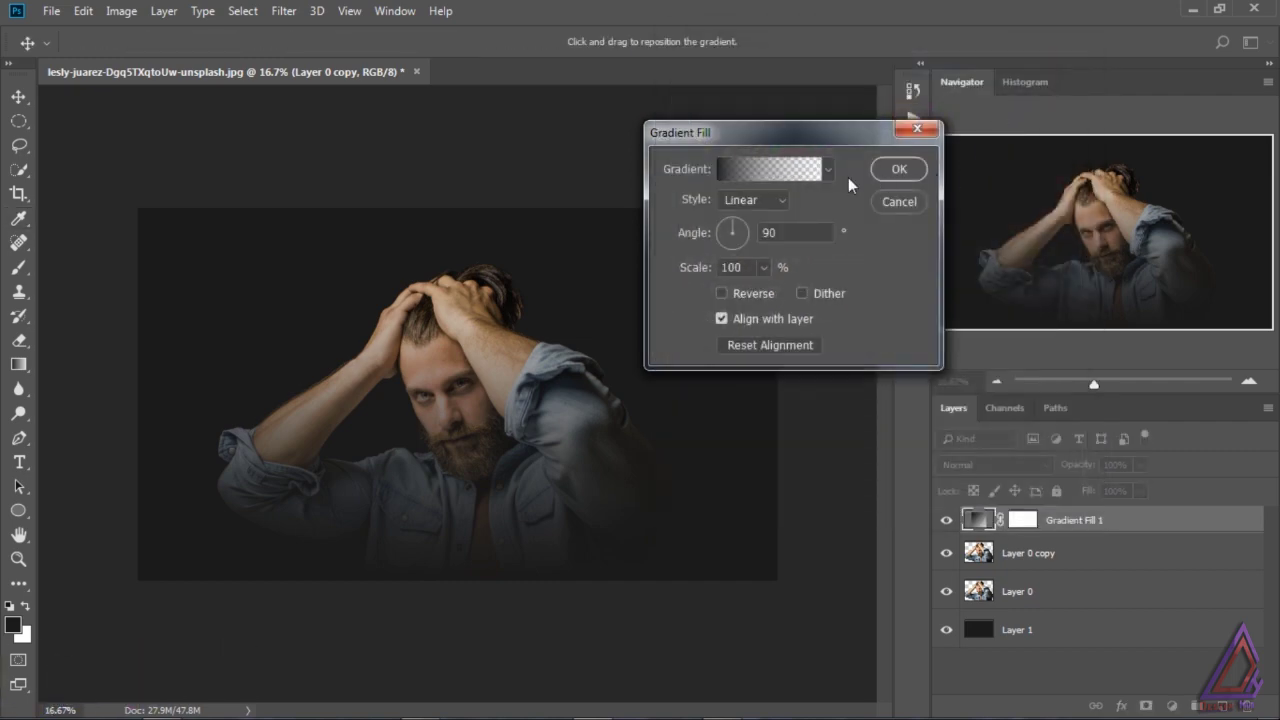
# - Set the starting colour stop of the fill layer's gradient to black, 000000
pyautogui.click(766, 172)
pyautogui.click(690, 384)
pyautogui.click(775, 463)
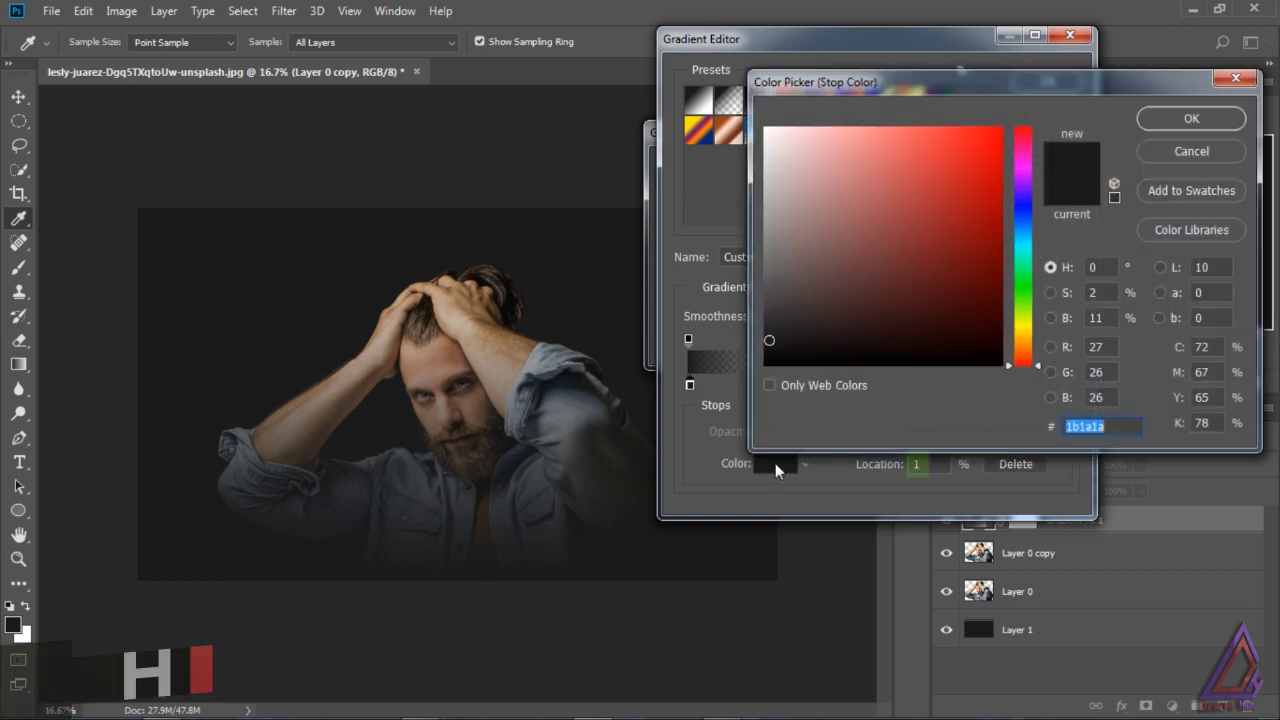
pyautogui.write('000000')
pyautogui.click(1162, 120)
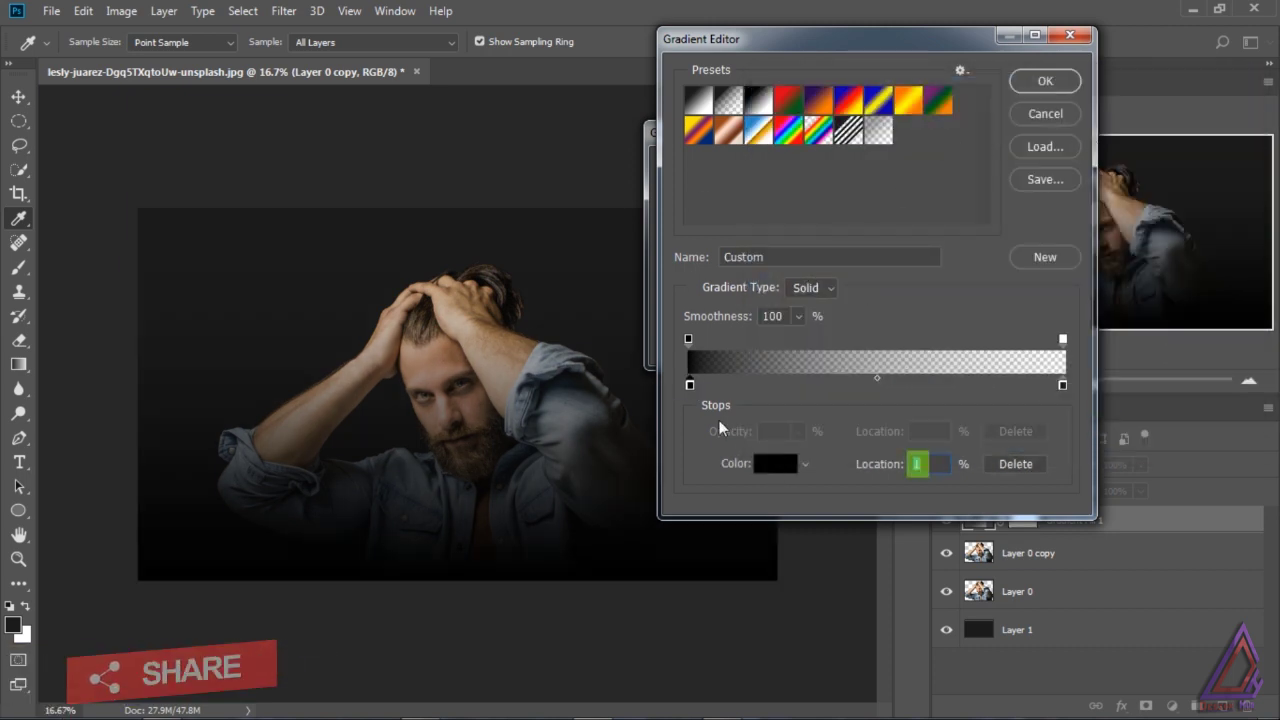
pyautogui.click(1043, 82)
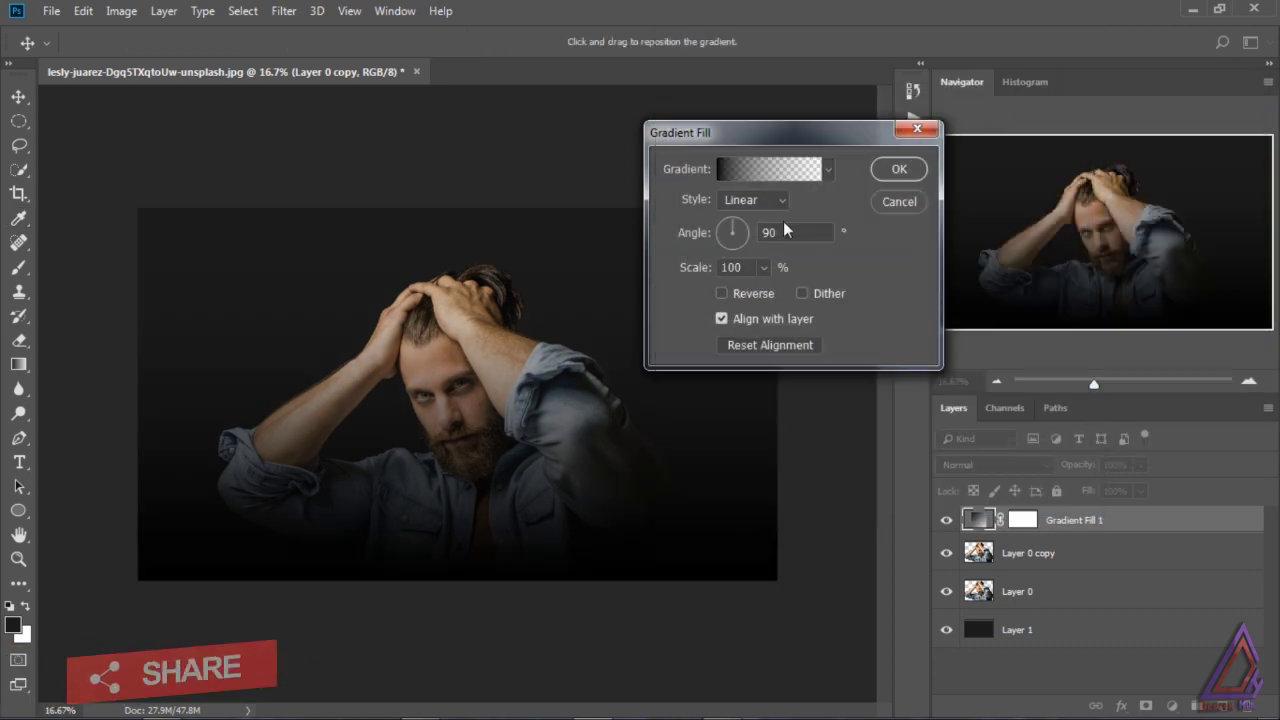
# - Set the gradient fill's angle to -180° and its scale to 34%, and apply it
pyautogui.moveTo(728, 226); pyautogui.dragTo(714, 237)
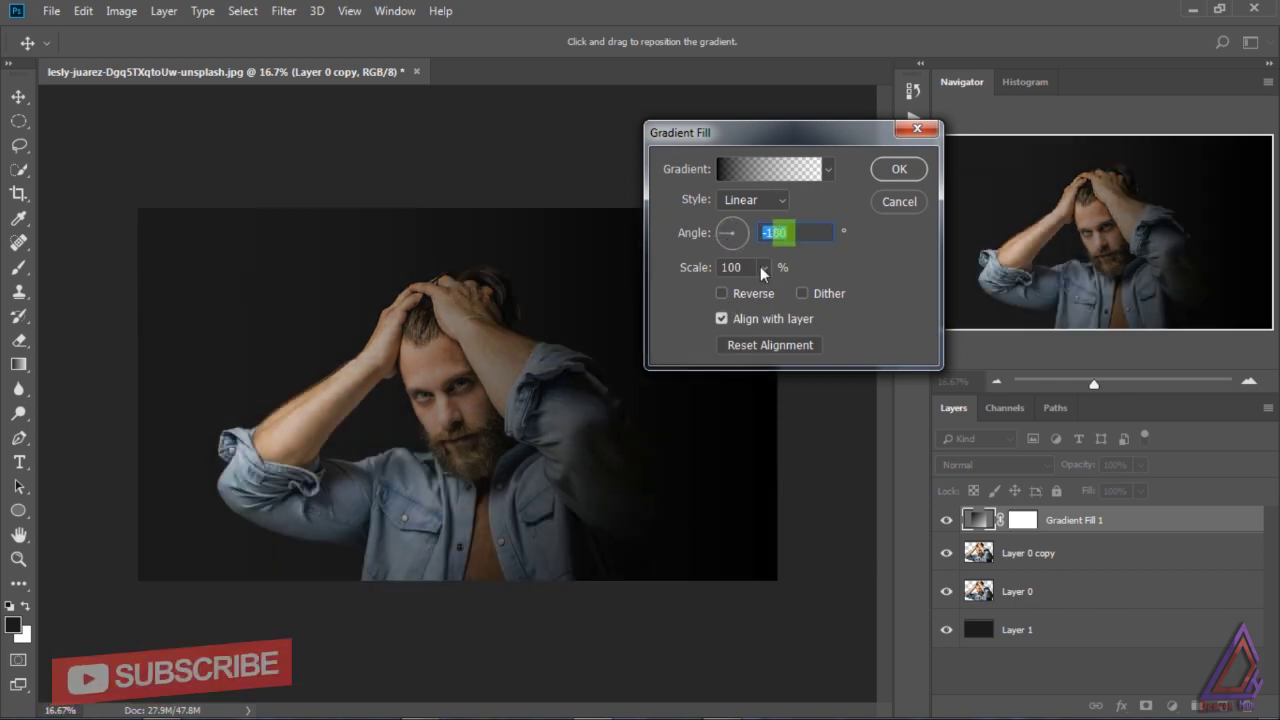
pyautogui.click(762, 267)
pyautogui.moveTo(759, 292); pyautogui.dragTo(757, 293)
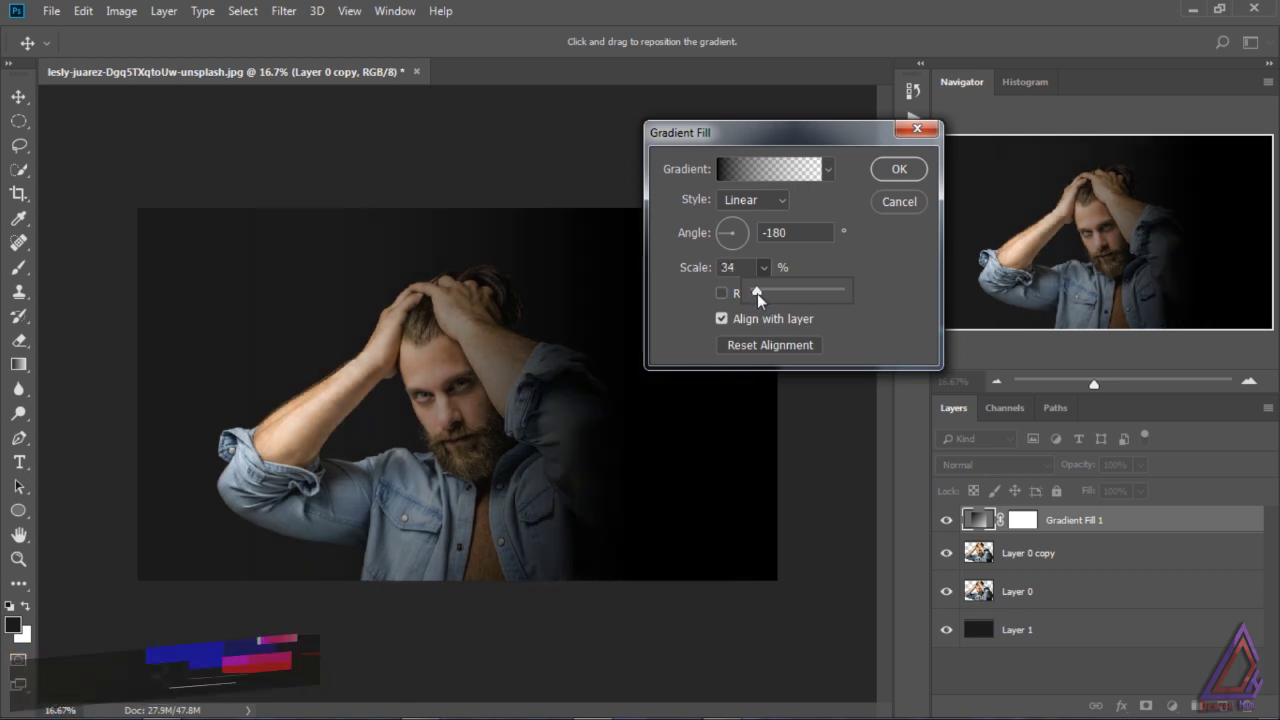
pyautogui.click(895, 169)
pyautogui.click(895, 169)
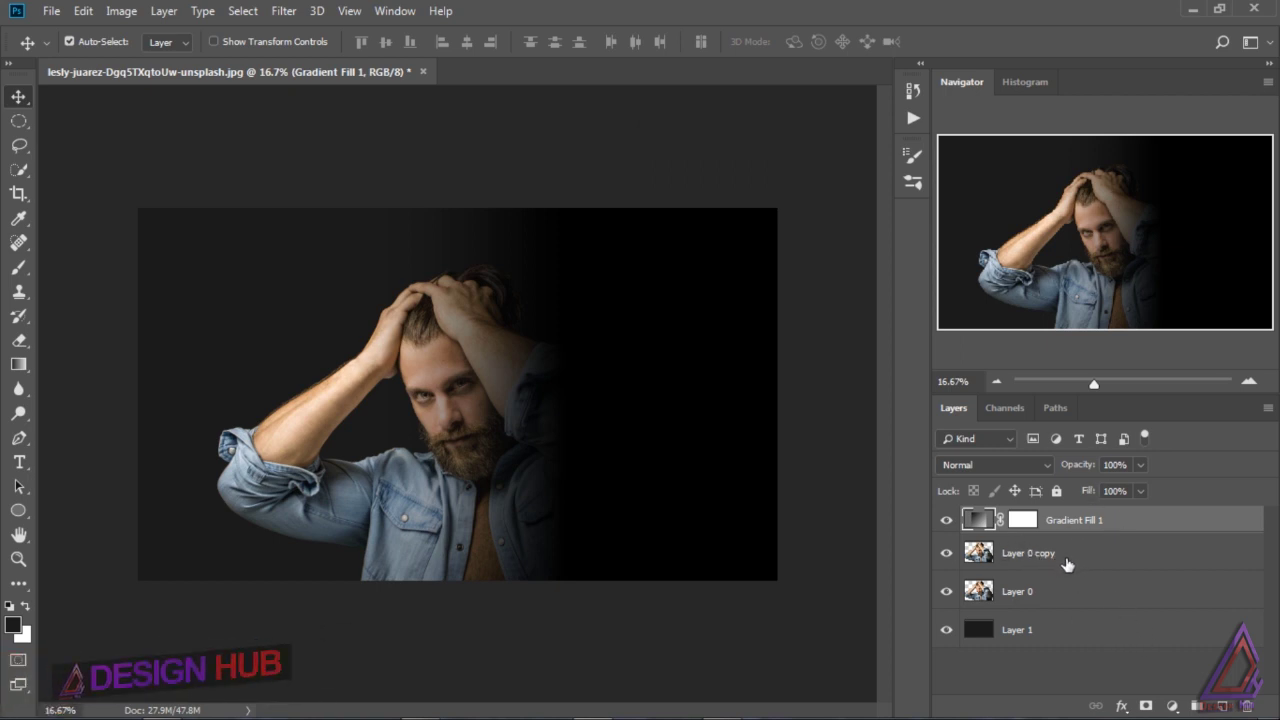
# - Move Layer 0 copy above the gradient fill layer and convert it to a smart object
pyautogui.click(985, 558)
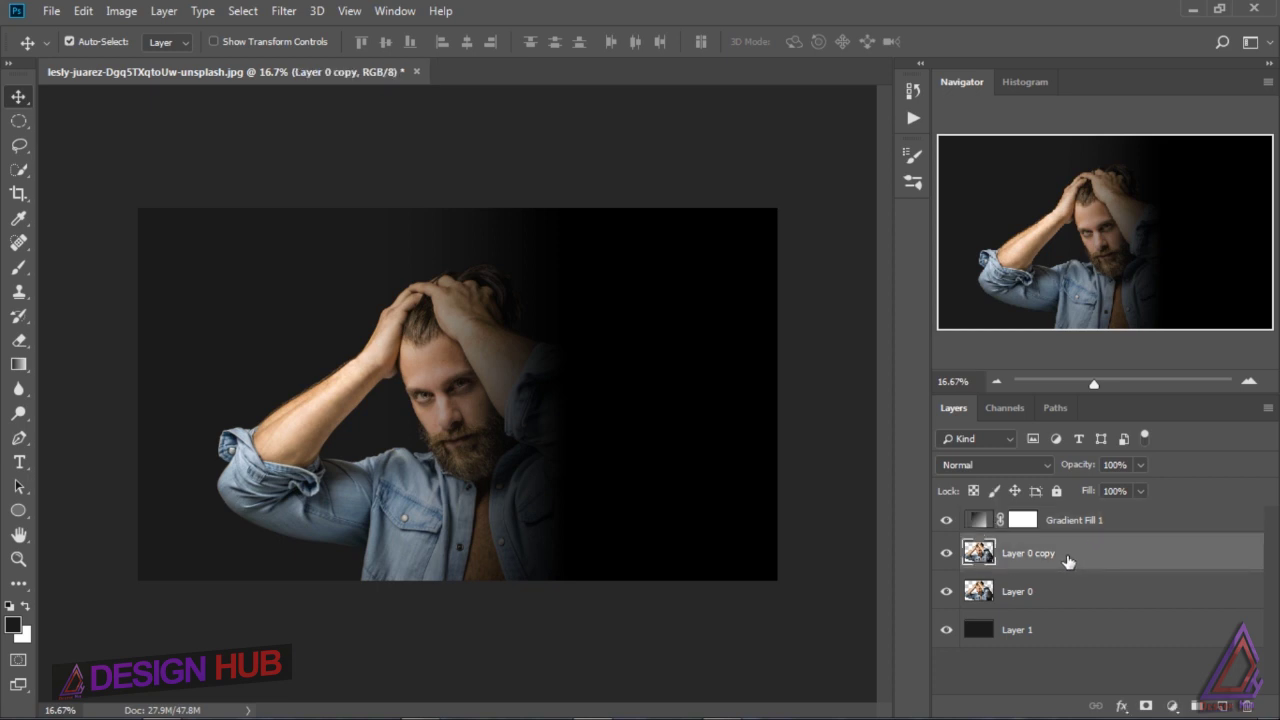
pyautogui.moveTo(1062, 563); pyautogui.dragTo(1058, 515)
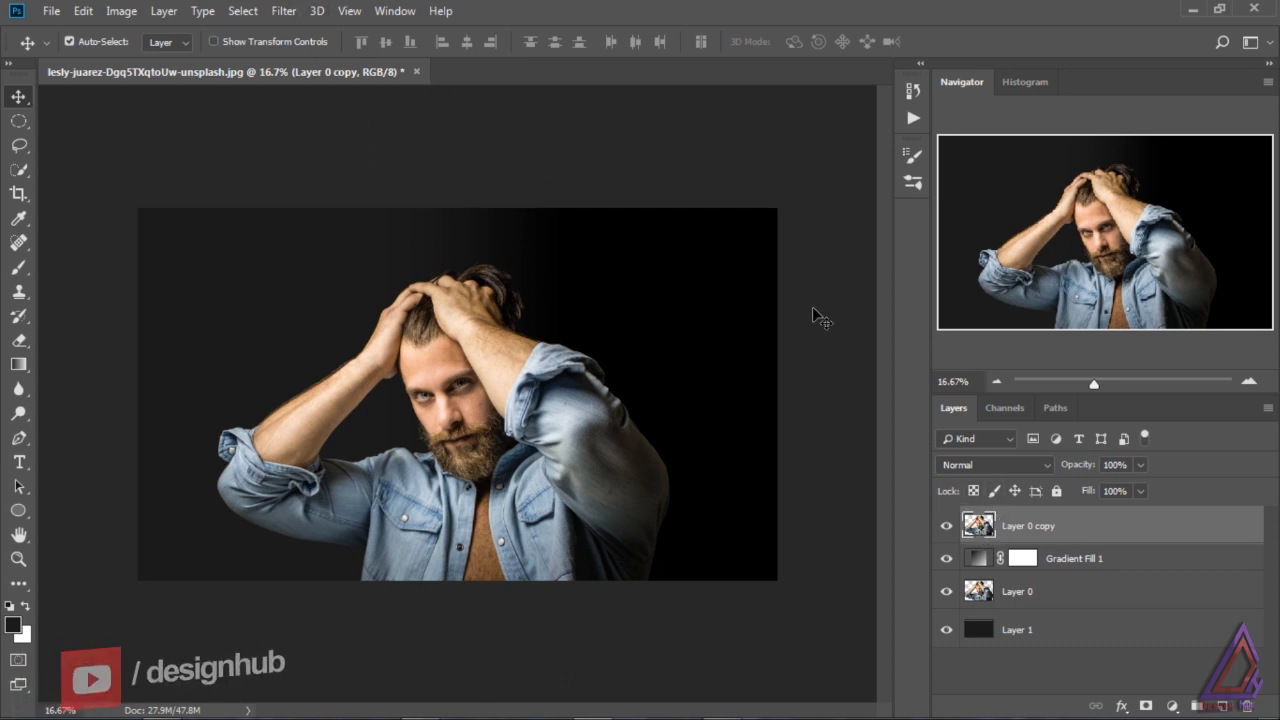
pyautogui.rightClick(1007, 525)
pyautogui.click(1085, 229)
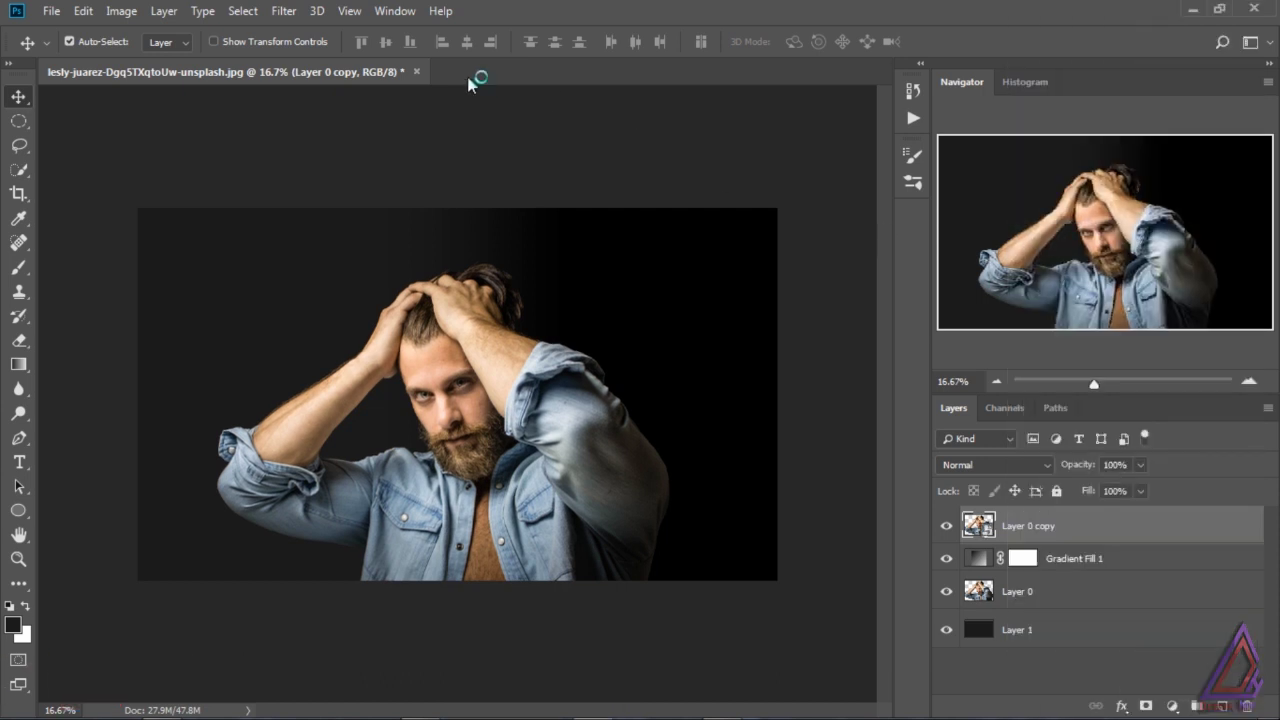
# - Apply a Gaussian Blur with a radius of about 6.6 pixels to Layer 0 copy
pyautogui.click(284, 11)
pyautogui.moveTo(292, 224)
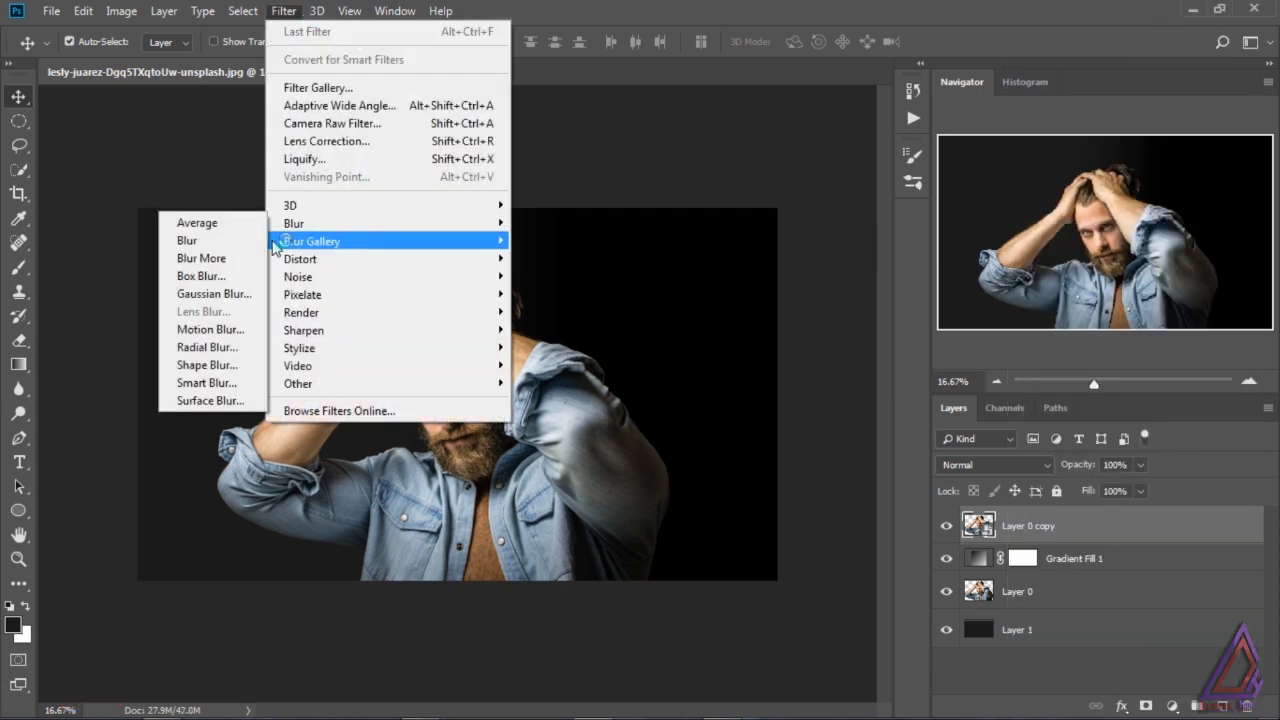
pyautogui.click(238, 294)
pyautogui.click(971, 408)
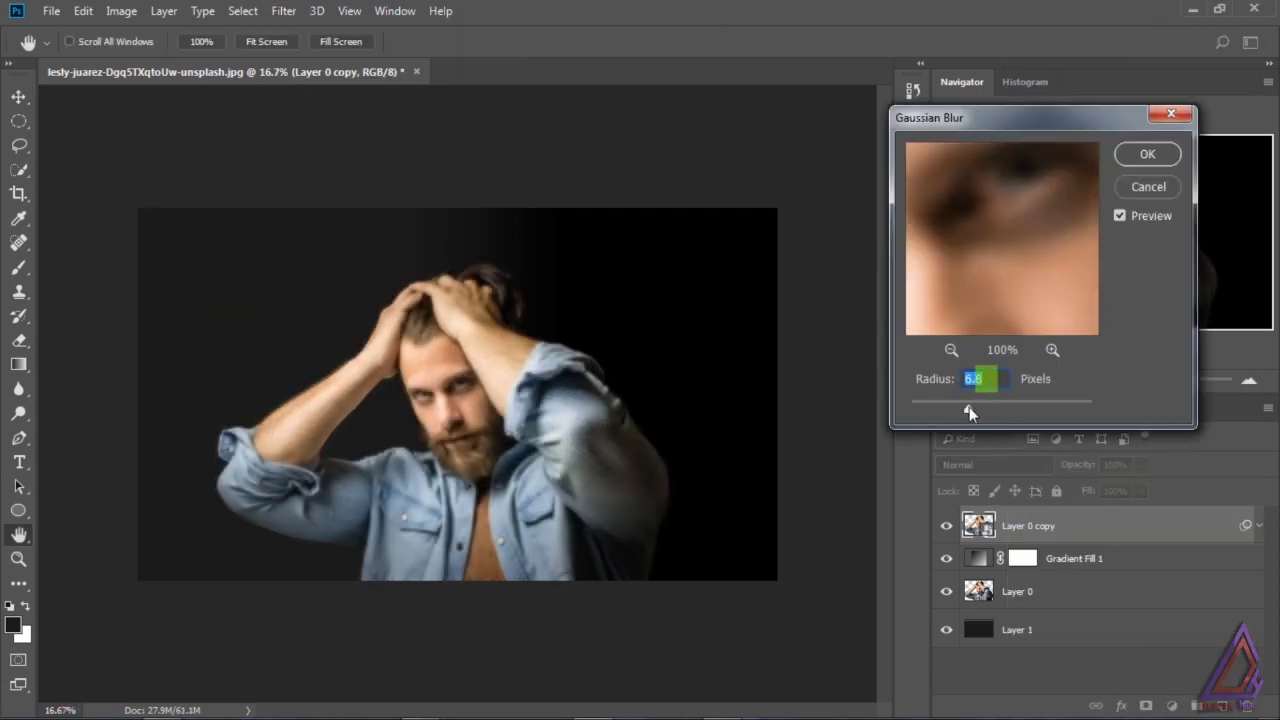
pyautogui.click(1146, 154)
# - Apply the Glowing Edges filter to Layer 0 copy with Edge Width 3, Edge Brightness 20 and Smoothness 13
pyautogui.click(285, 11)
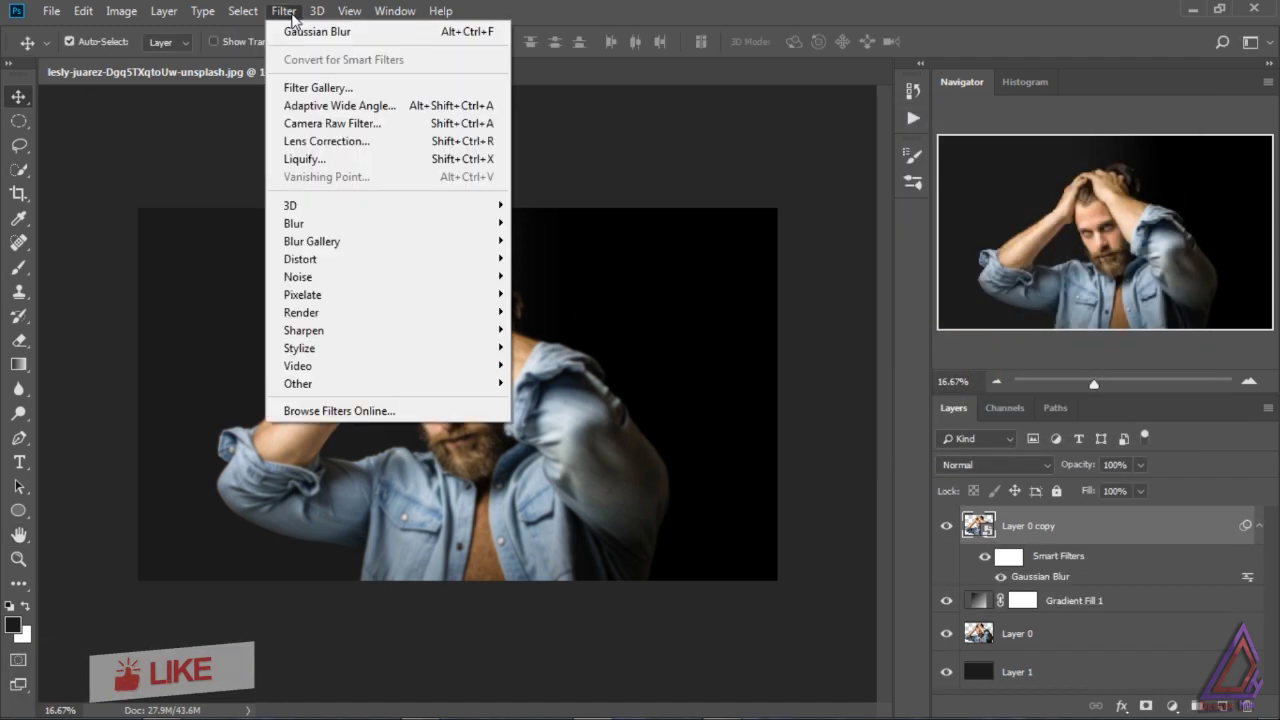
pyautogui.click(318, 88)
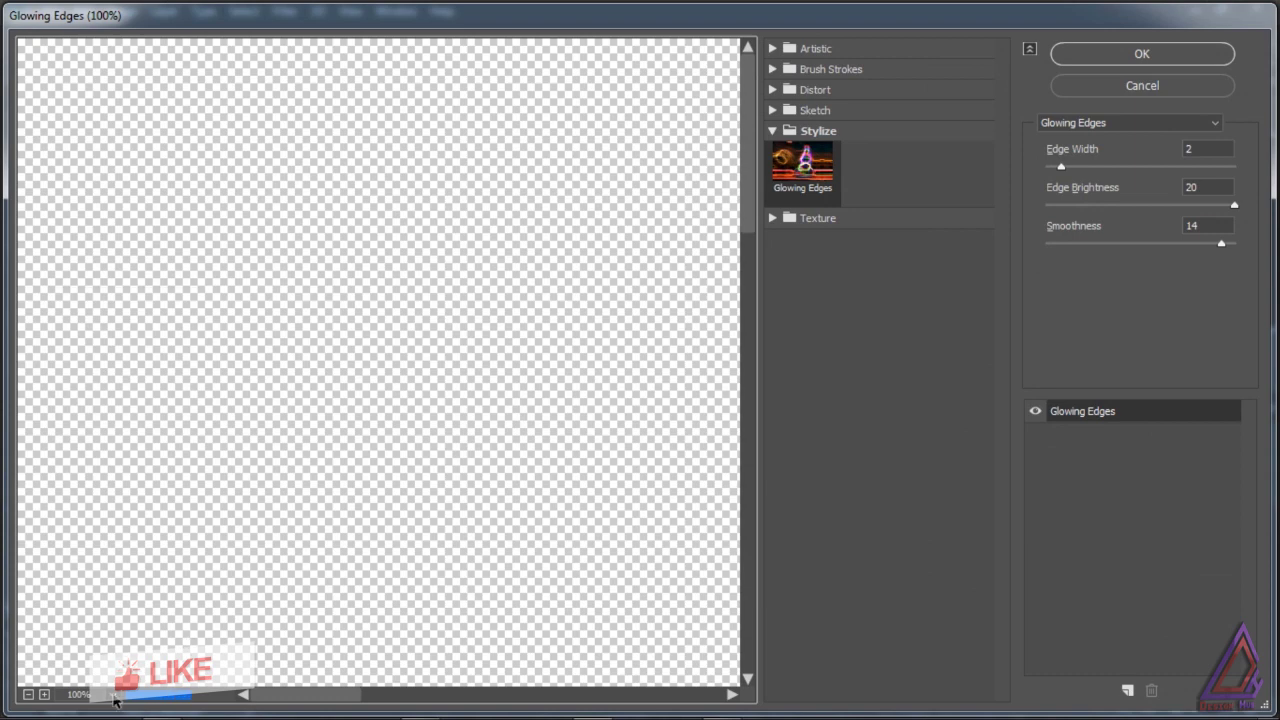
pyautogui.click(113, 697)
pyautogui.click(163, 677)
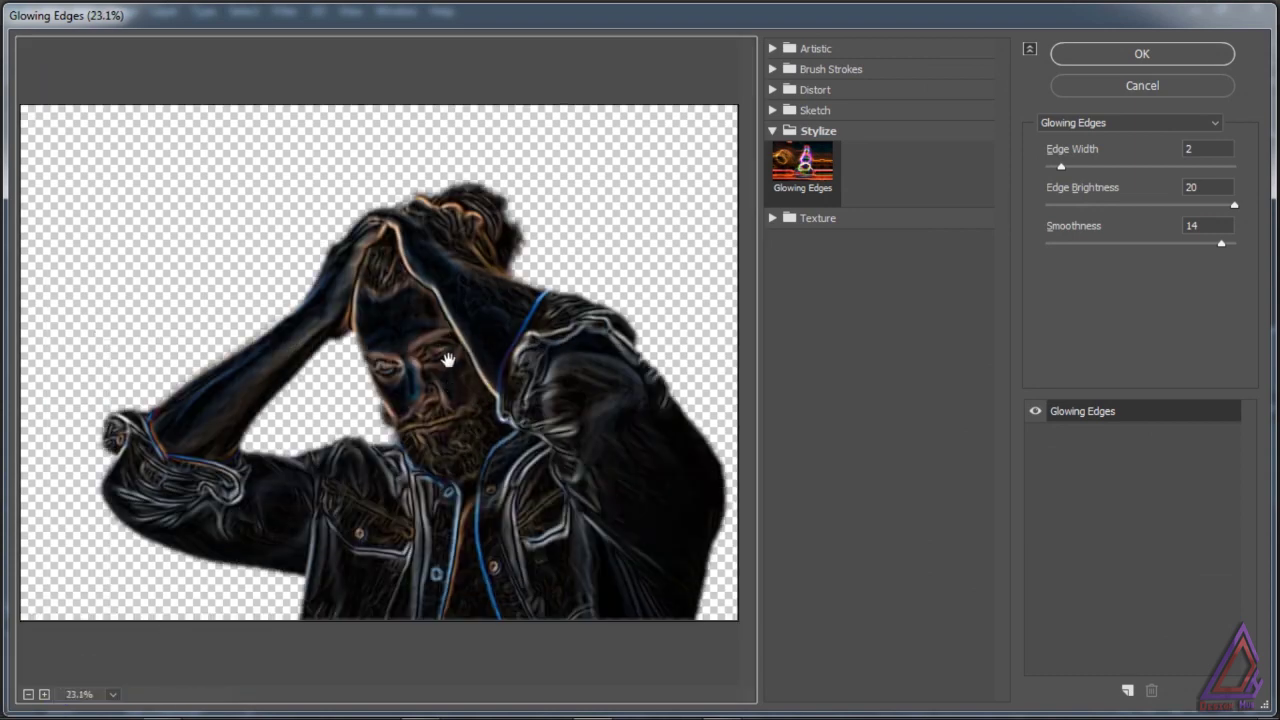
pyautogui.click(1063, 166)
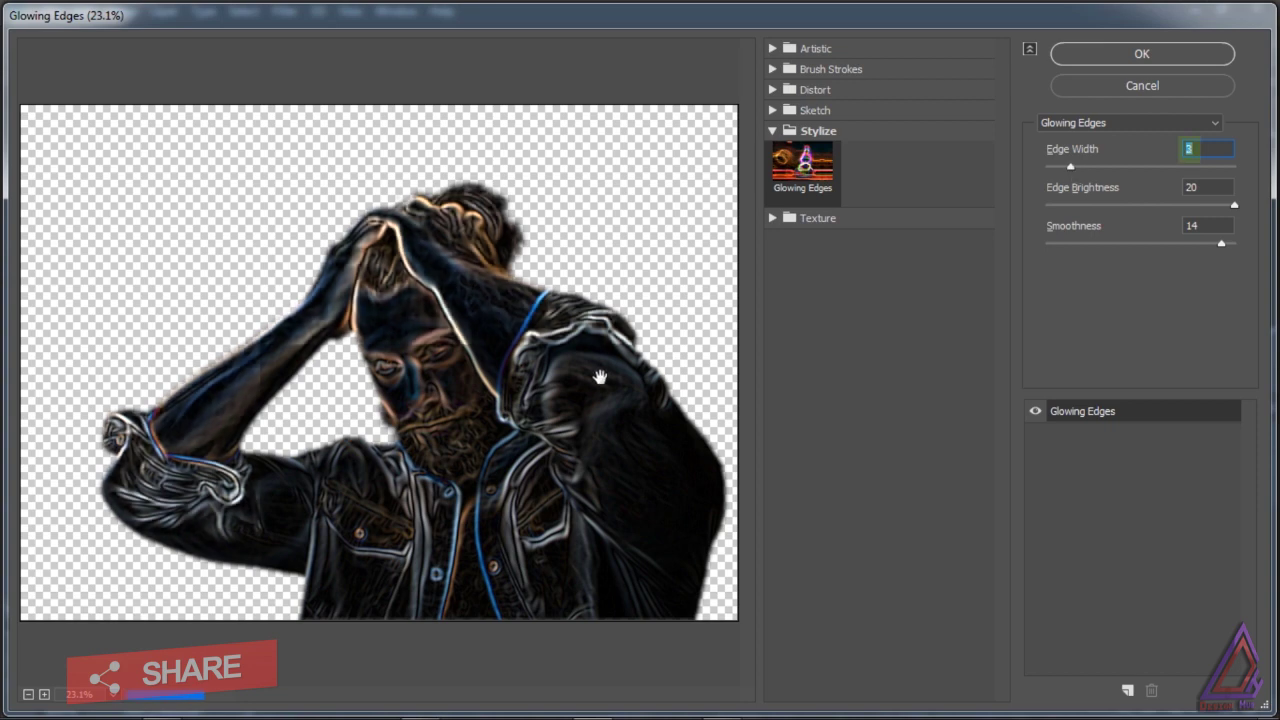
pyautogui.moveTo(1220, 244); pyautogui.dragTo(1208, 245)
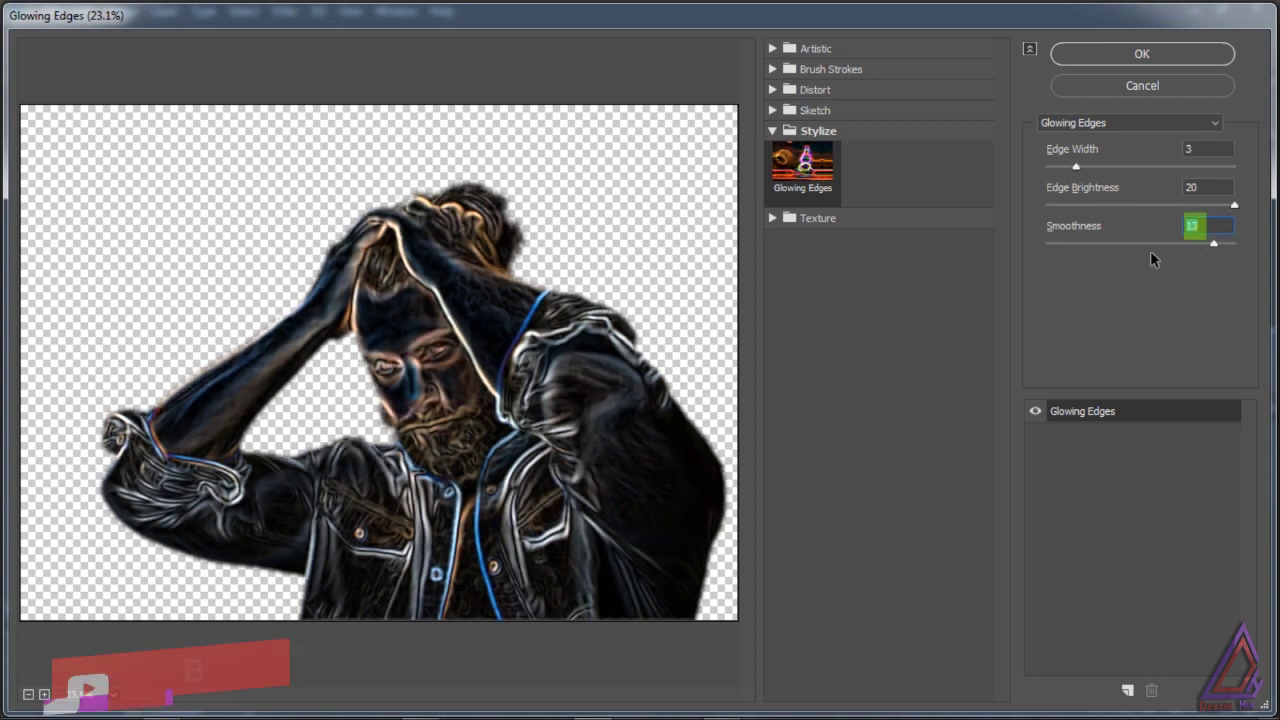
pyautogui.click(1140, 56)
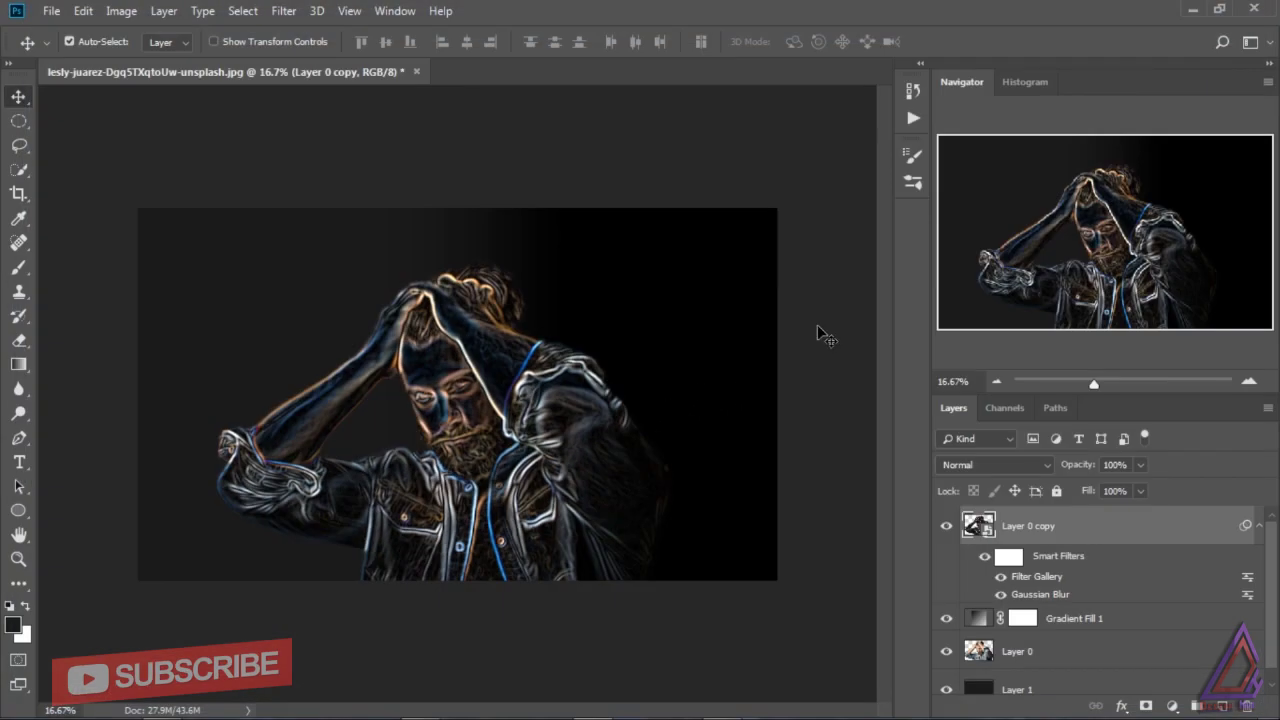
# - Clip Layer 0 copy to the gradient fill layer and compare the image with the gradient hidden and shown
pyautogui.rightClick(1068, 528)
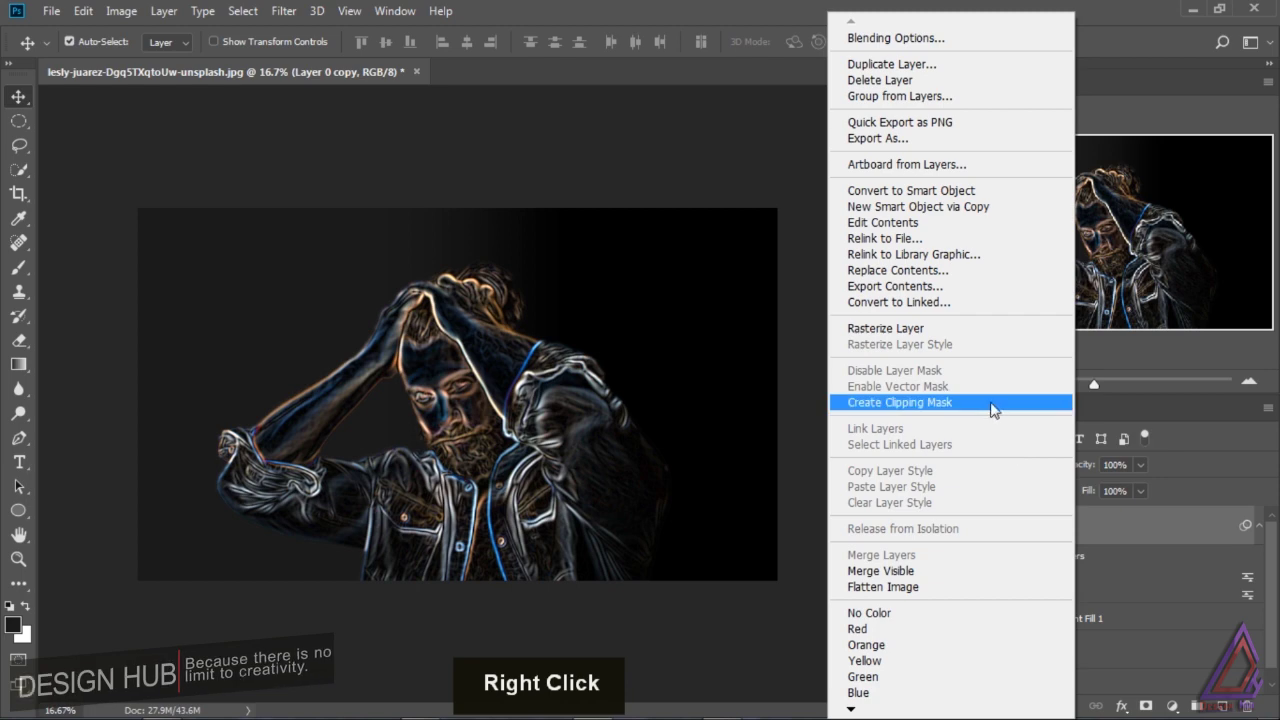
pyautogui.click(991, 403)
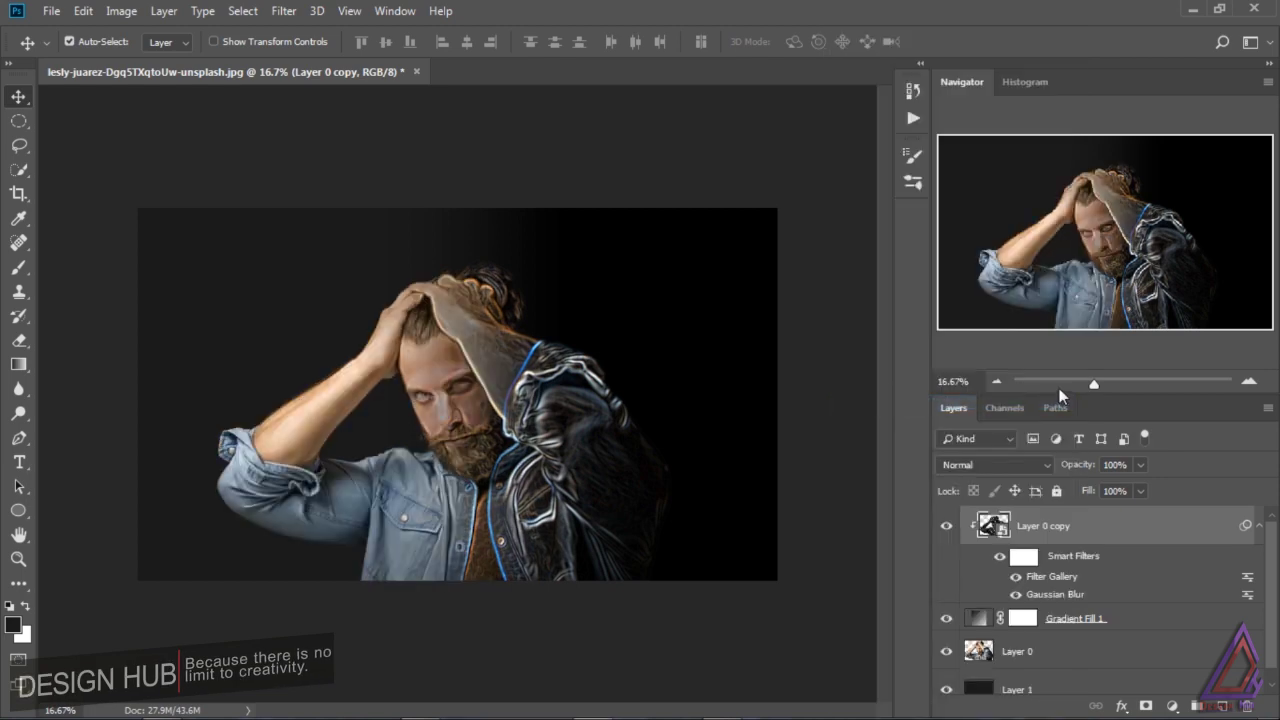
pyautogui.click(947, 621)
pyautogui.click(946, 618)
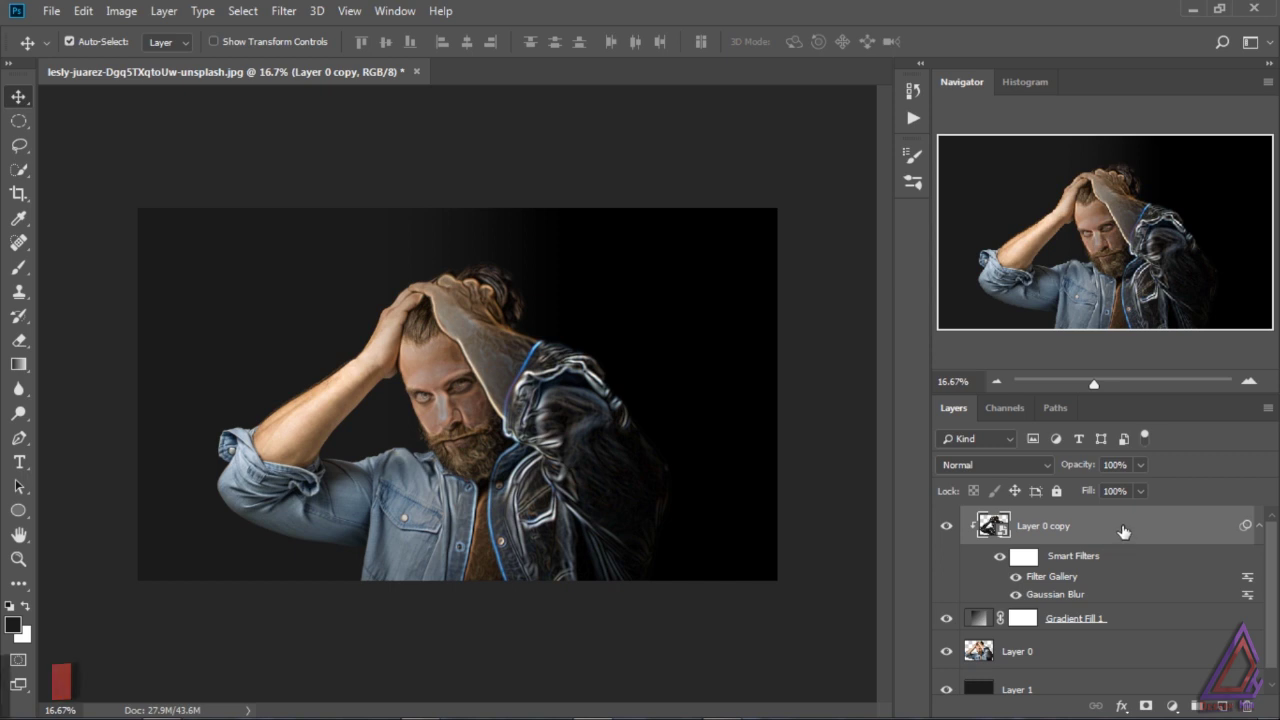
pyautogui.click(1222, 706)
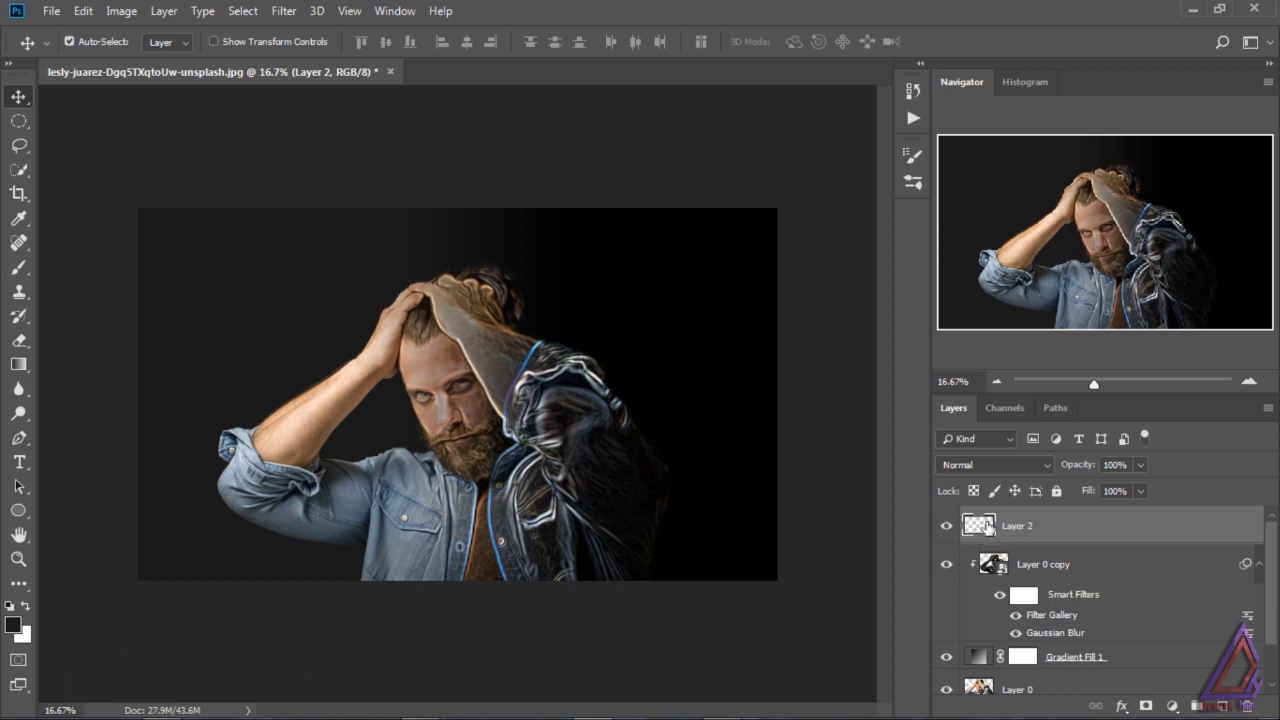
pyautogui.click(1246, 706)
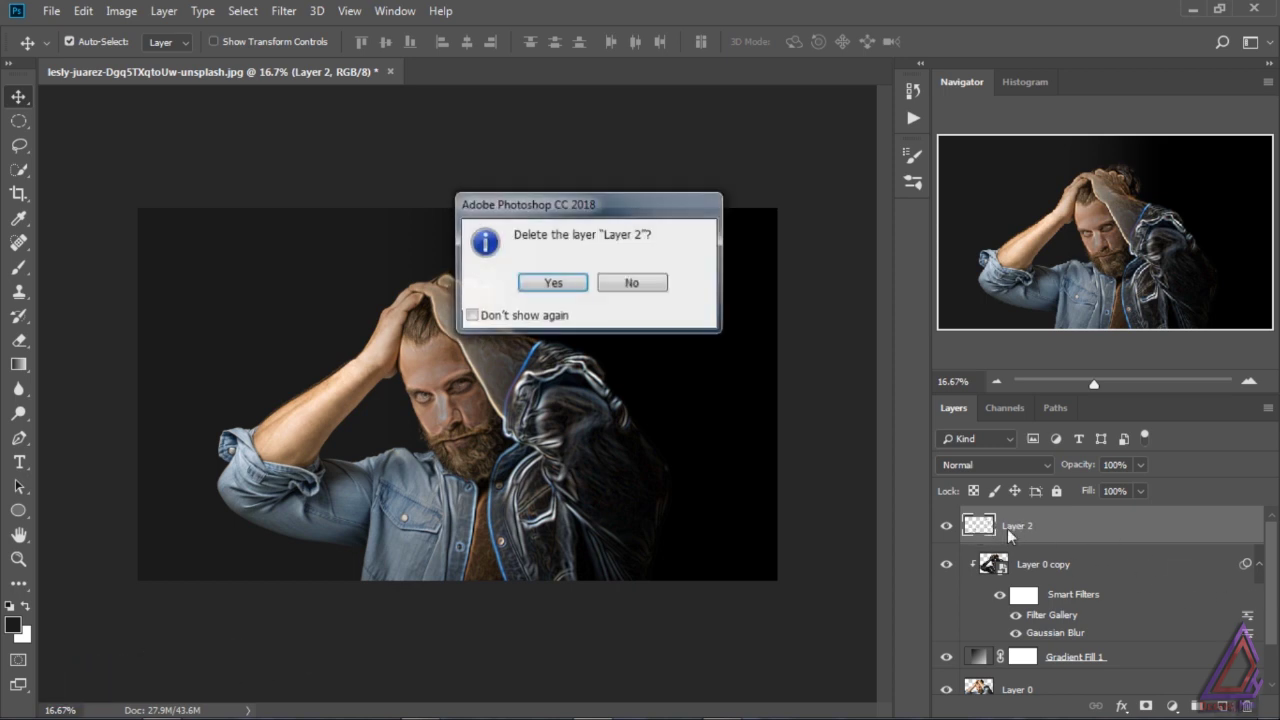
pyautogui.click(560, 288)
# - Load Layer 0 copy's outline as a selection, fill it with black on the gradient fill's mask, and deselect
pyautogui.keyDown('ctrl'); pyautogui.click(993, 525); pyautogui.keyUp('ctrl')
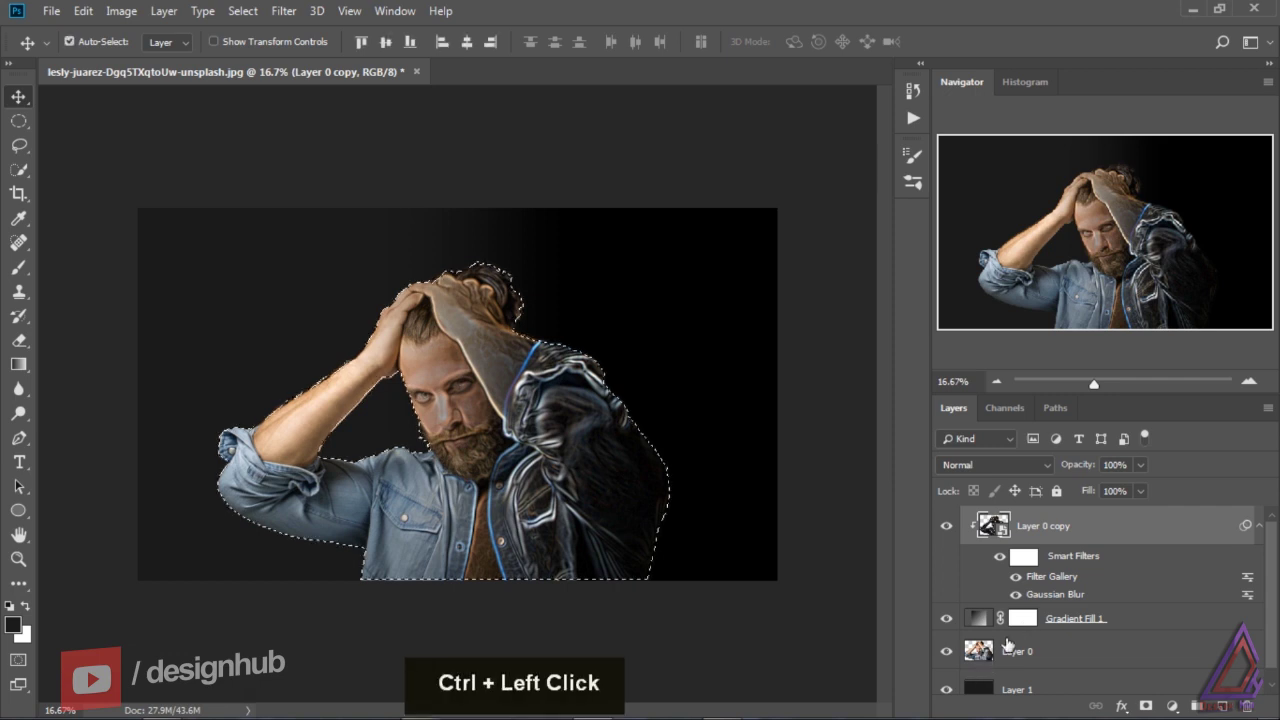
pyautogui.click(1022, 618)
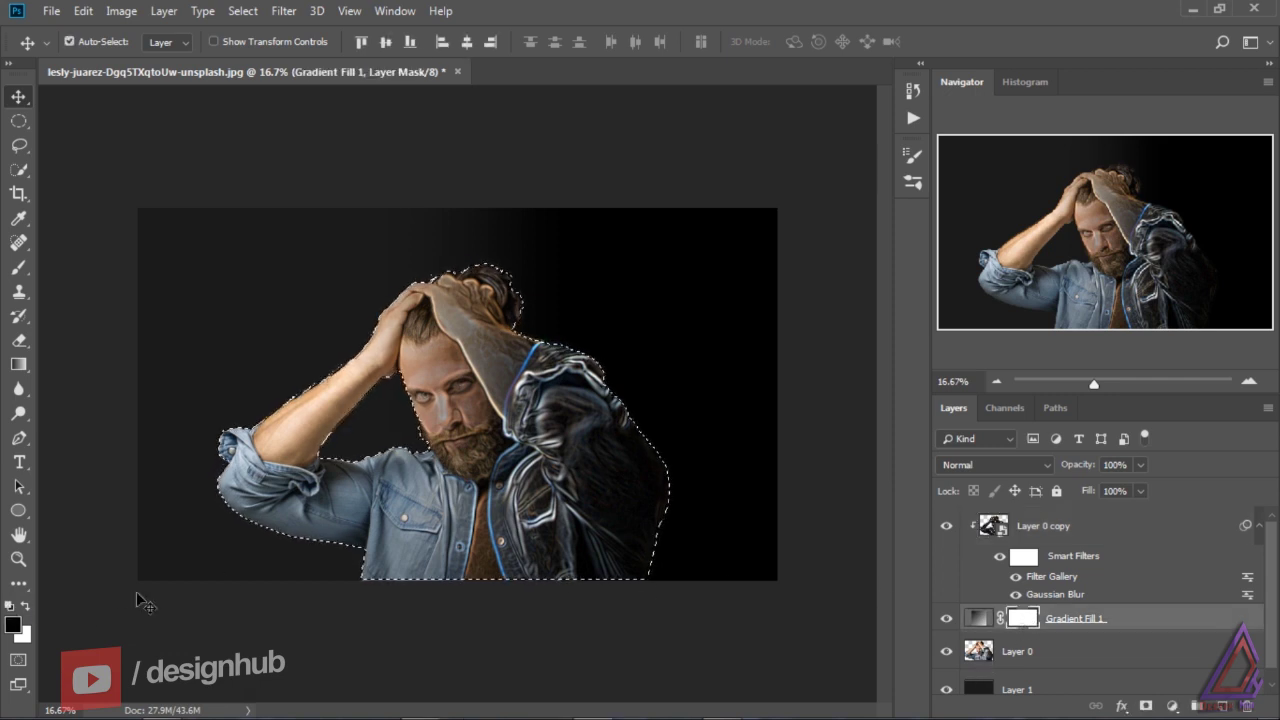
pyautogui.hotkey('alt', 'BackSpace')
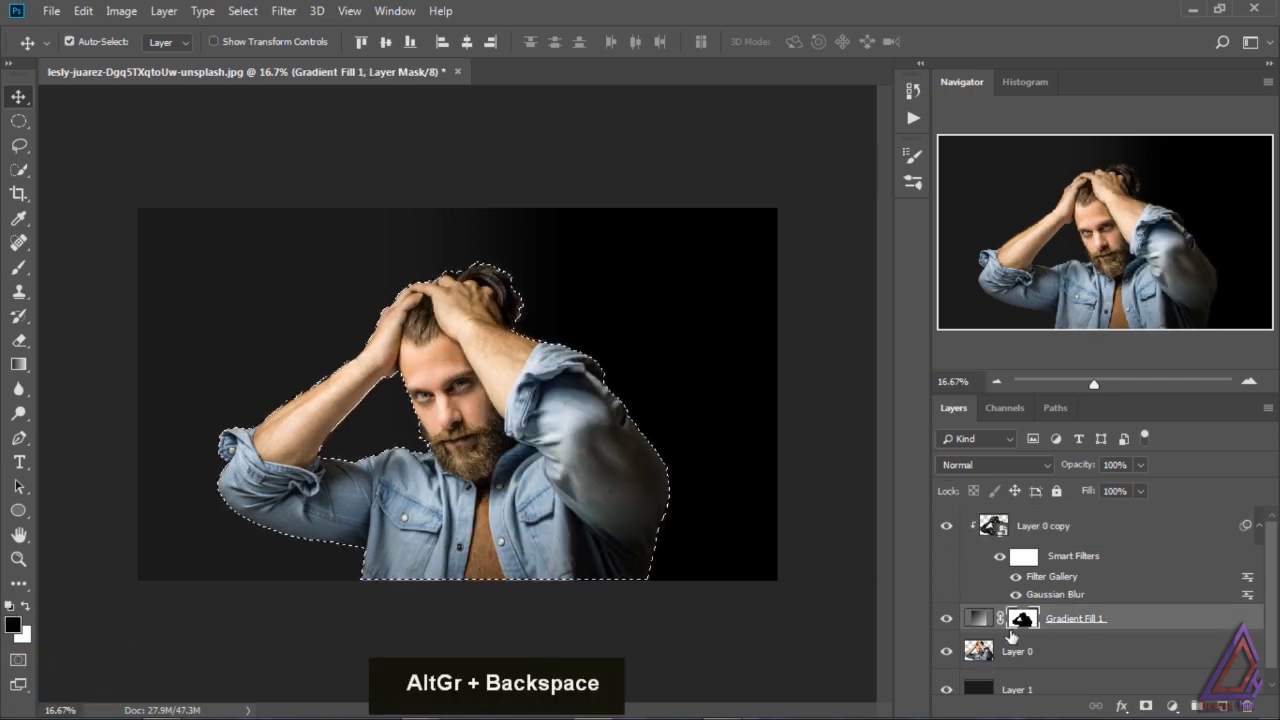
pyautogui.hotkey('ctrl', 'd')
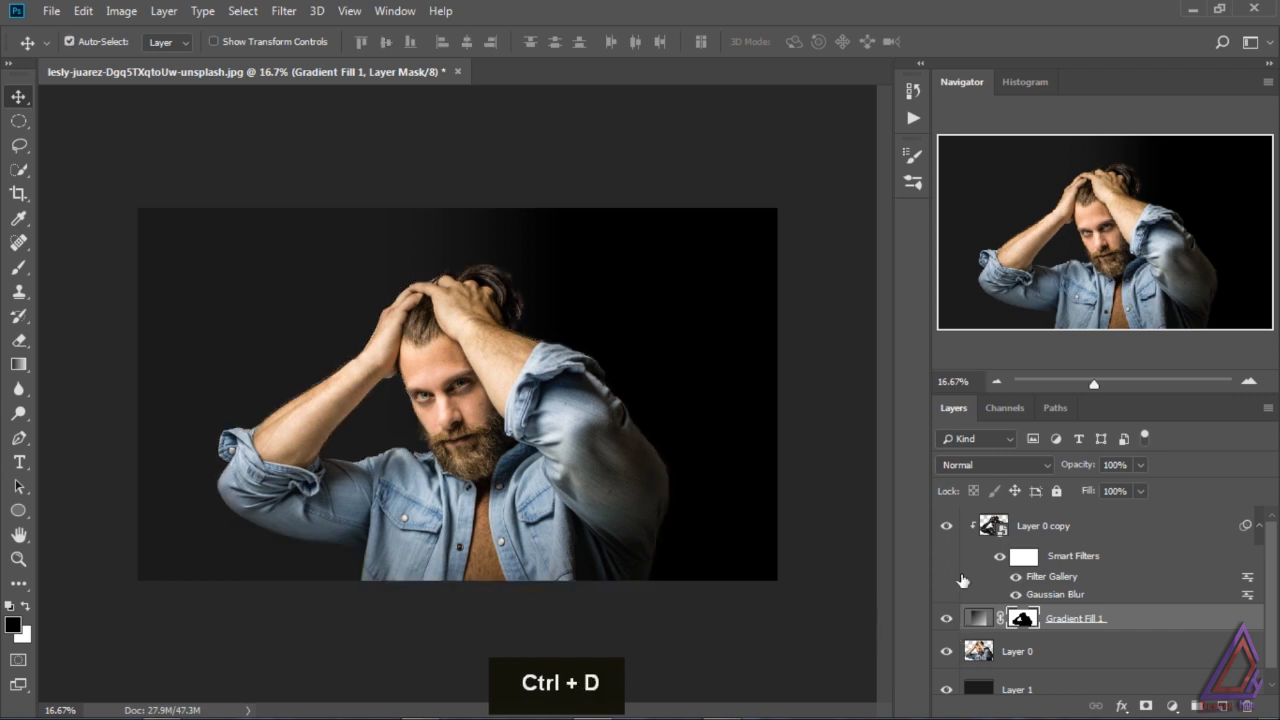
# - Invert the gradient fill layer's mask
pyautogui.click(992, 528)
pyautogui.click(1024, 620)
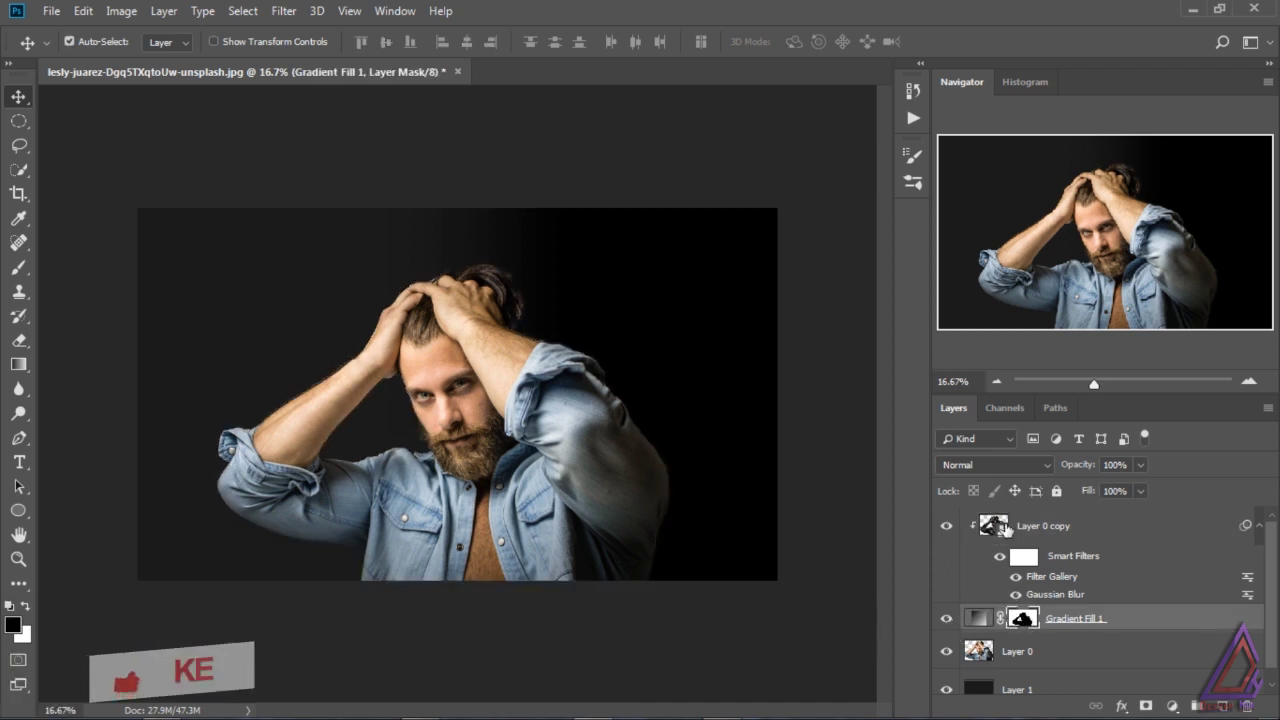
pyautogui.hotkey('ctrl', 'i')
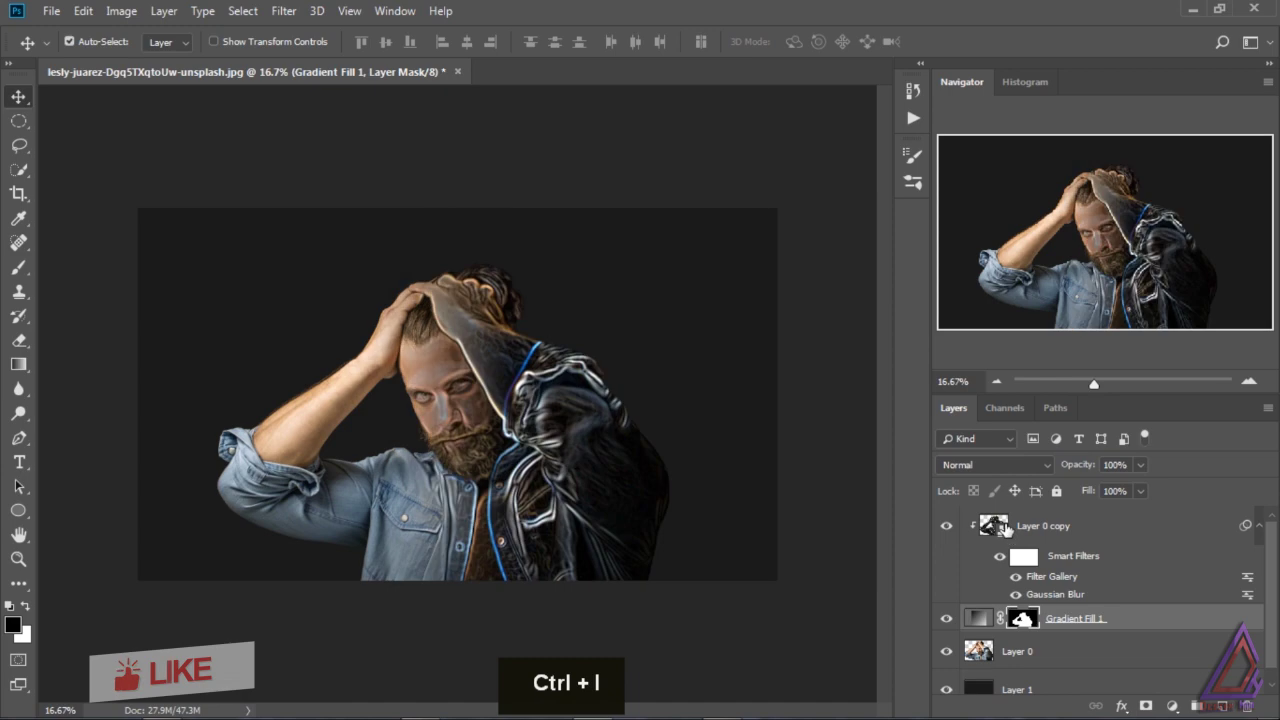
# - Add a Solid Color fill layer in white, ffffff, above Layer 0 copy and make its mask active
pyautogui.click(1100, 525)
pyautogui.click(1172, 706)
pyautogui.click(1165, 372)
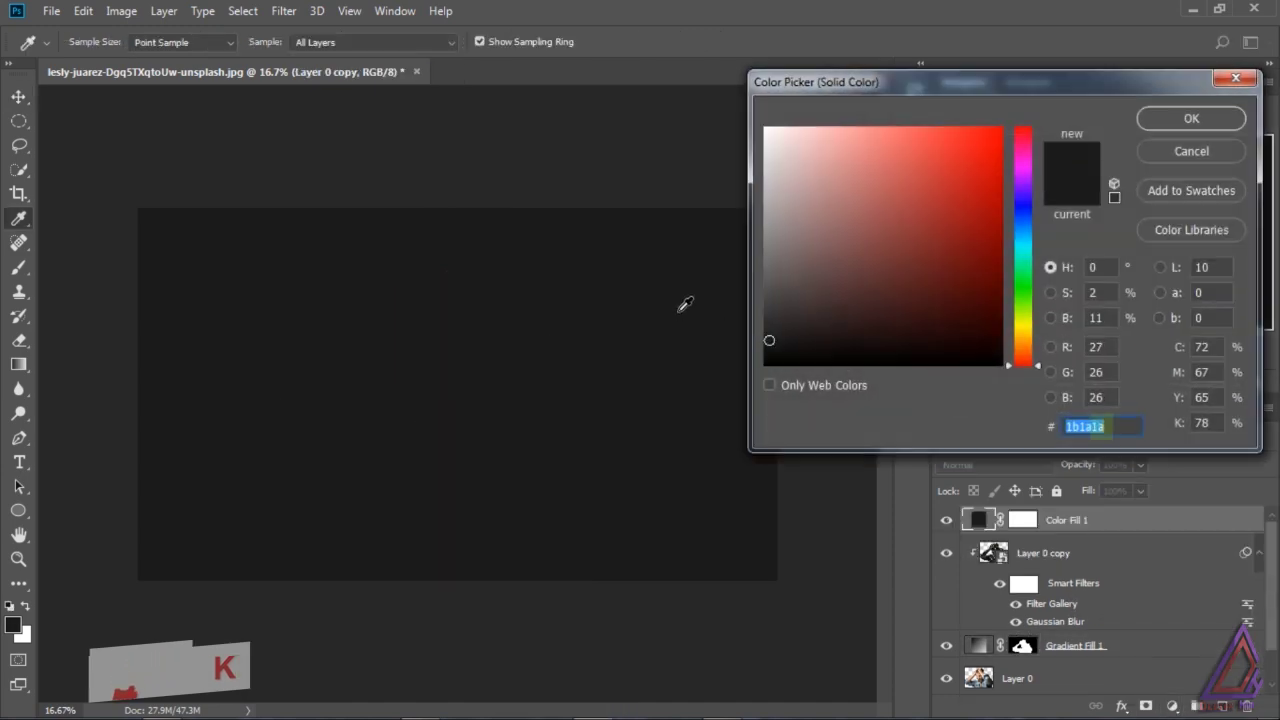
pyautogui.write('ffffff')
pyautogui.click(1165, 118)
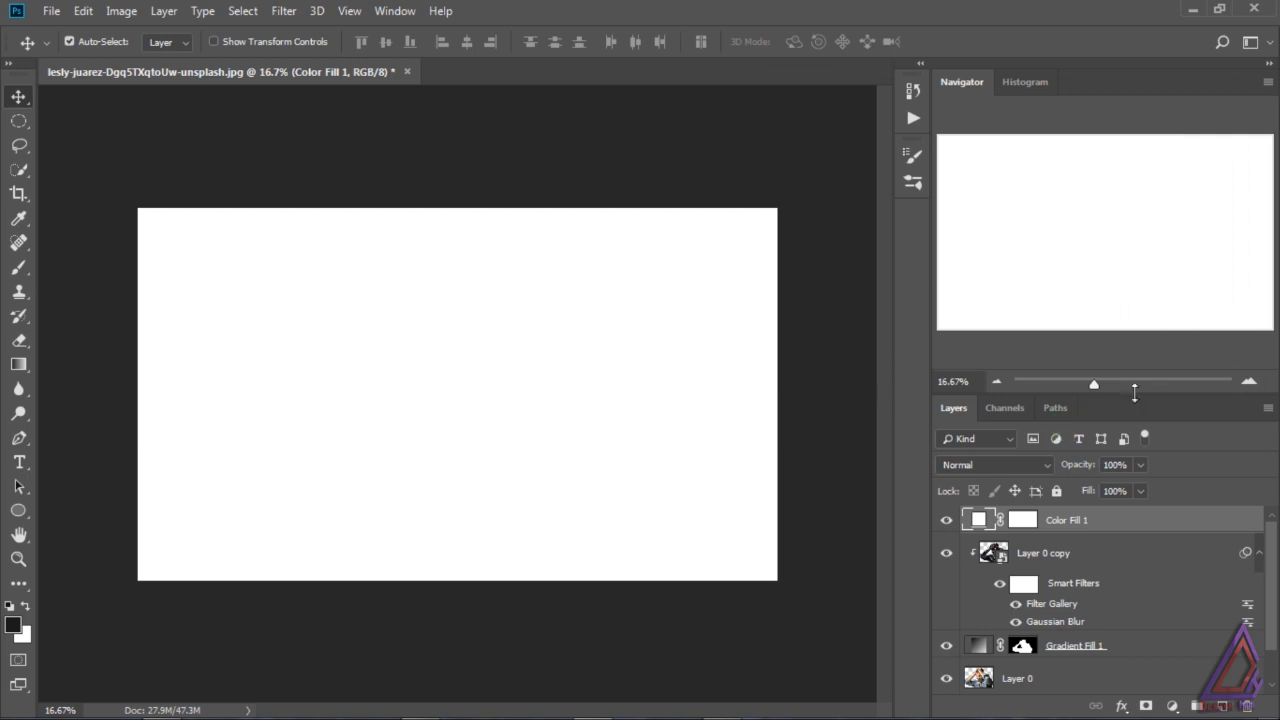
pyautogui.click(1023, 525)
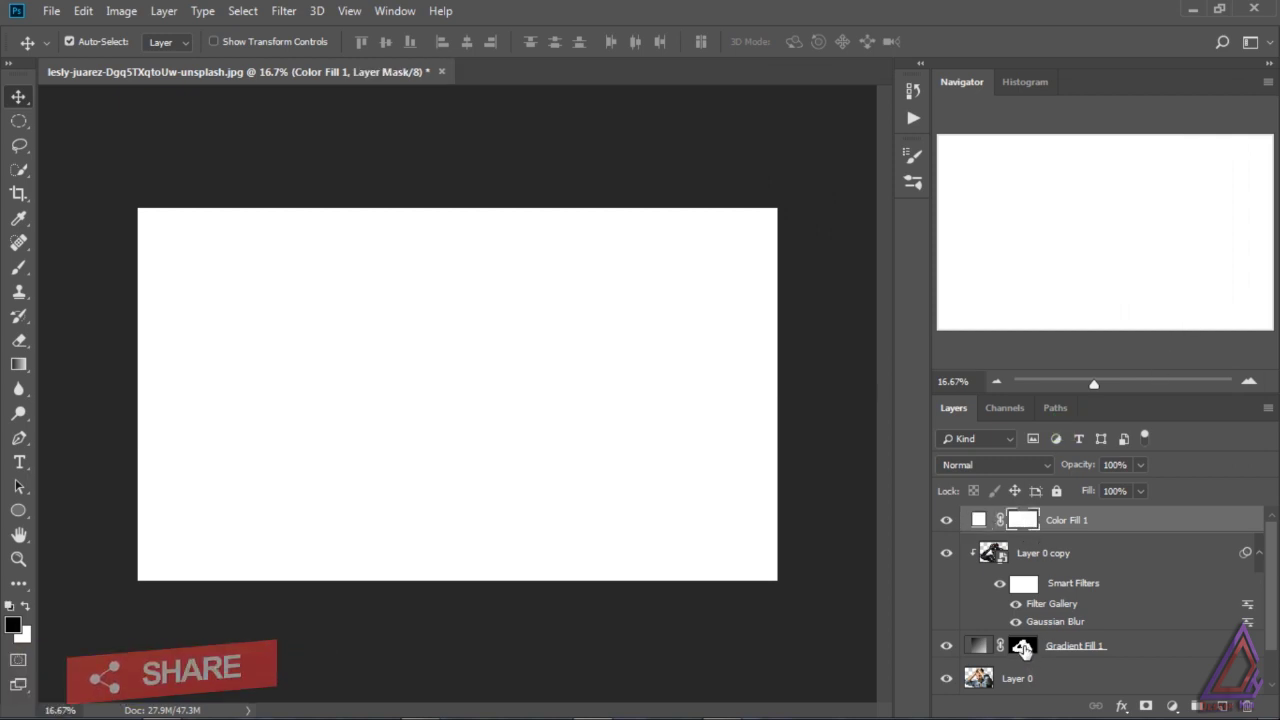
# - Replace Color Fill 1's mask with a copy of the gradient fill's mask, inverted and feathered by 200.5 px
pyautogui.moveTo(1023, 648); pyautogui.dragTo(1023, 522)
pyautogui.click(583, 285)
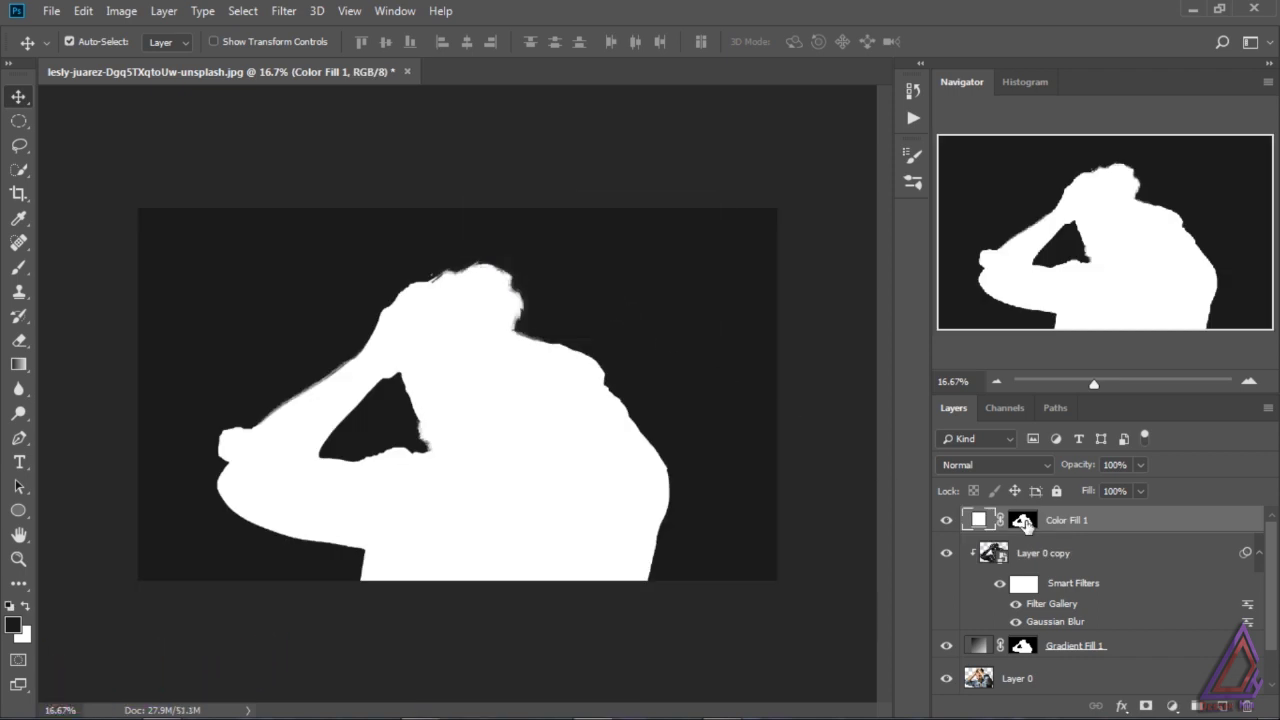
pyautogui.click(1027, 524)
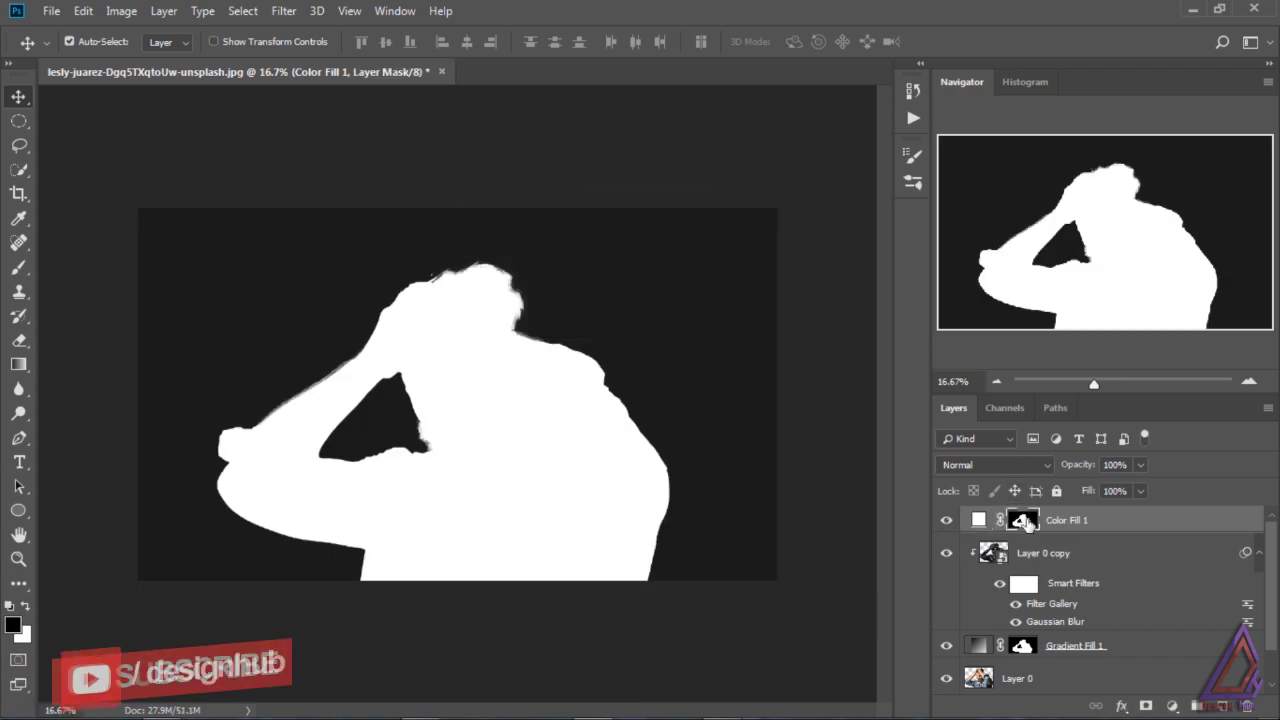
pyautogui.doubleClick(1024, 521)
pyautogui.click(811, 333)
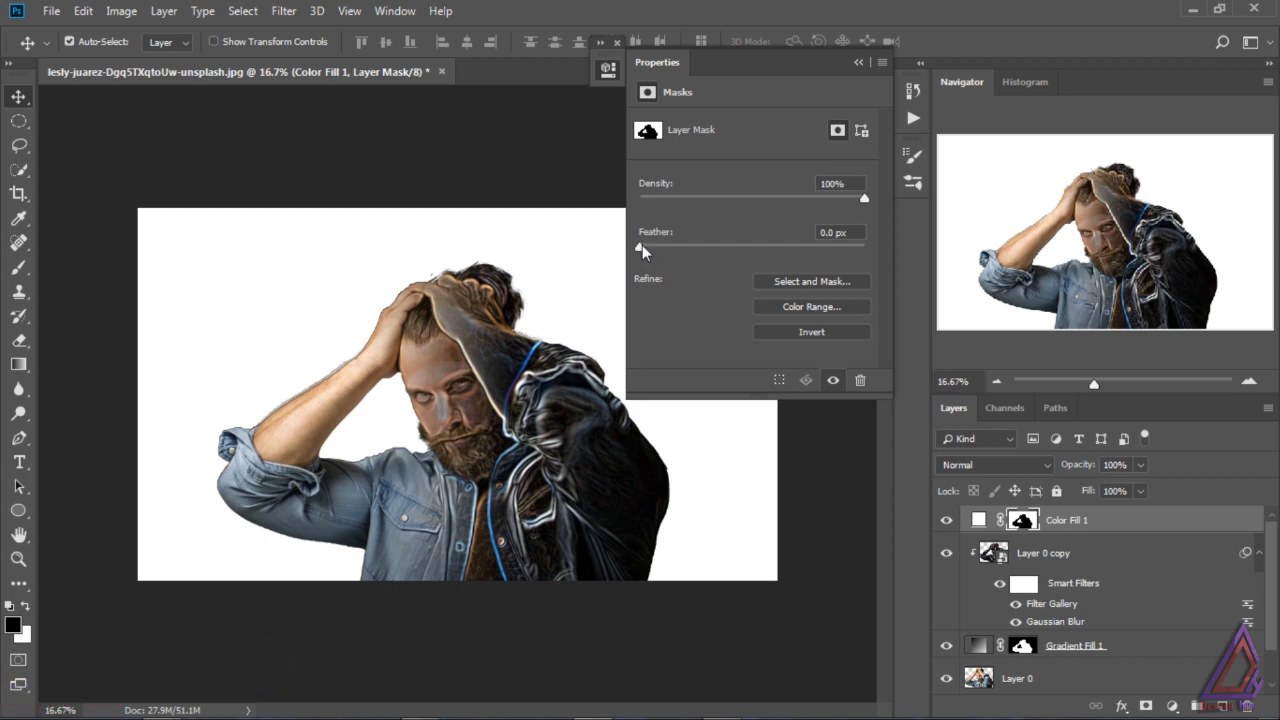
pyautogui.moveTo(640, 247); pyautogui.dragTo(825, 248)
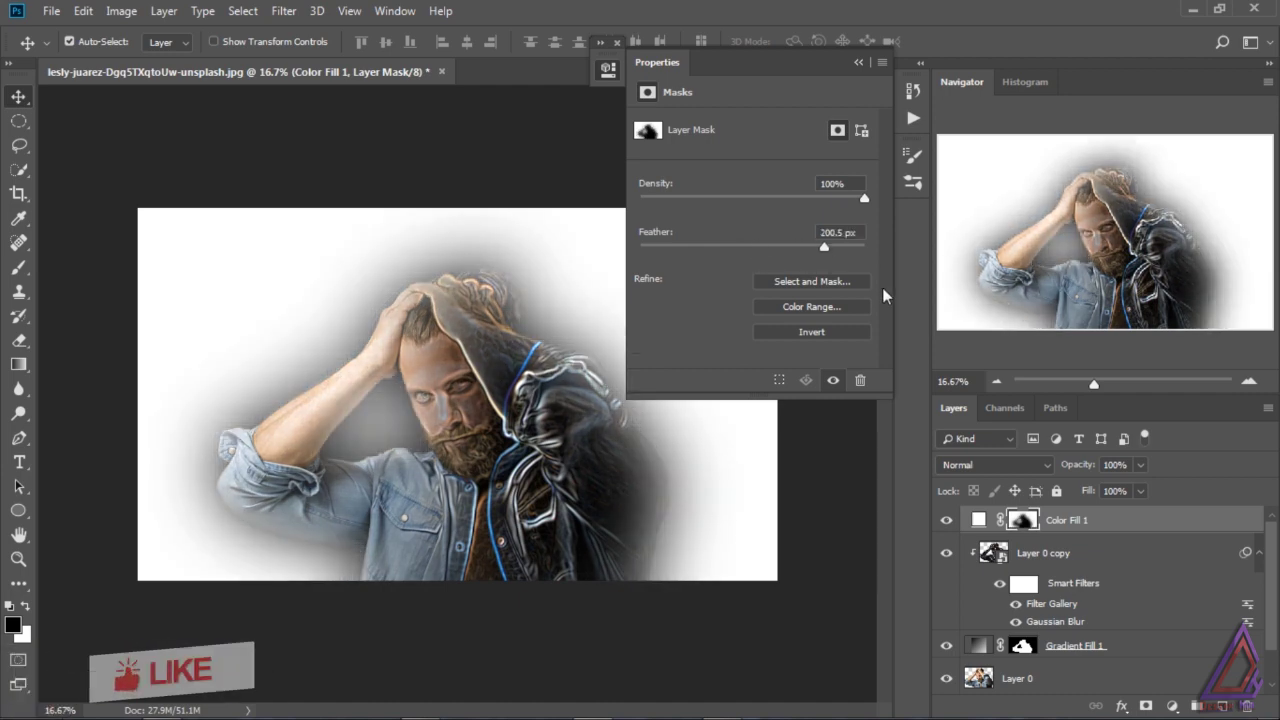
# - Clip Color Fill 1 to the layer below and slightly reduce its mask's feather
pyautogui.rightClick(1090, 522)
pyautogui.click(962, 332)
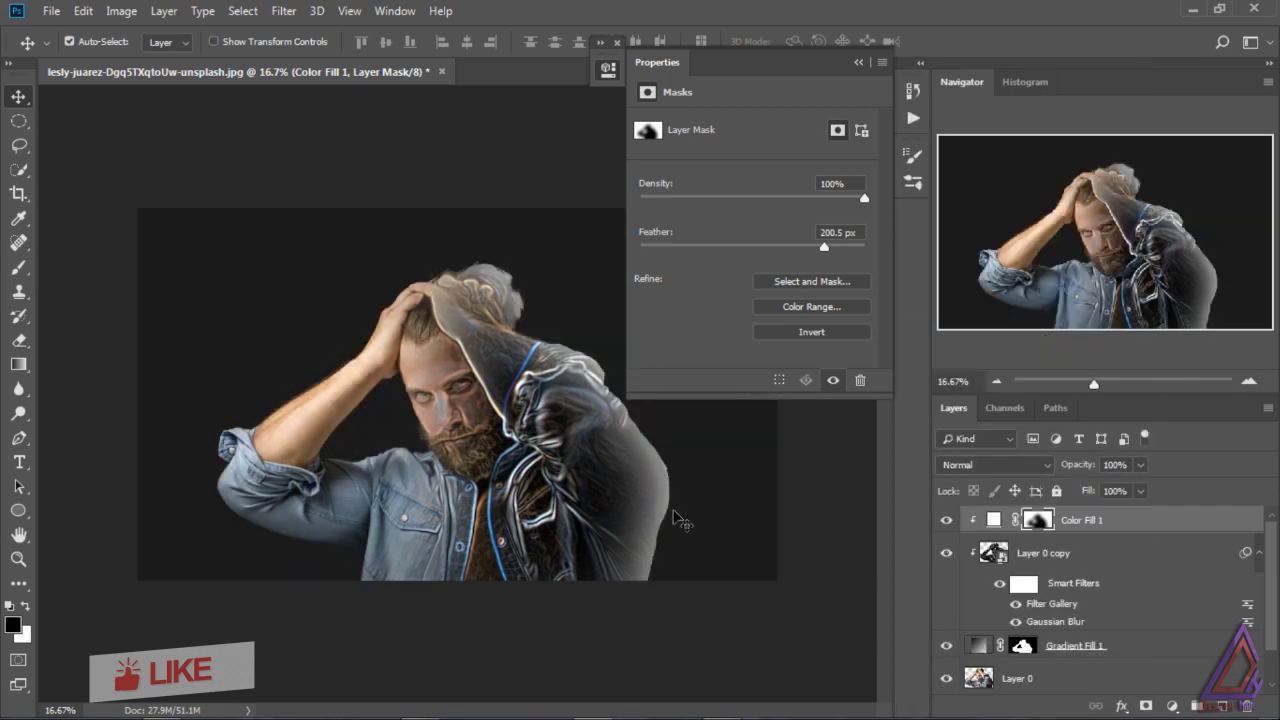
pyautogui.moveTo(826, 248); pyautogui.dragTo(813, 253)
pyautogui.click(858, 62)
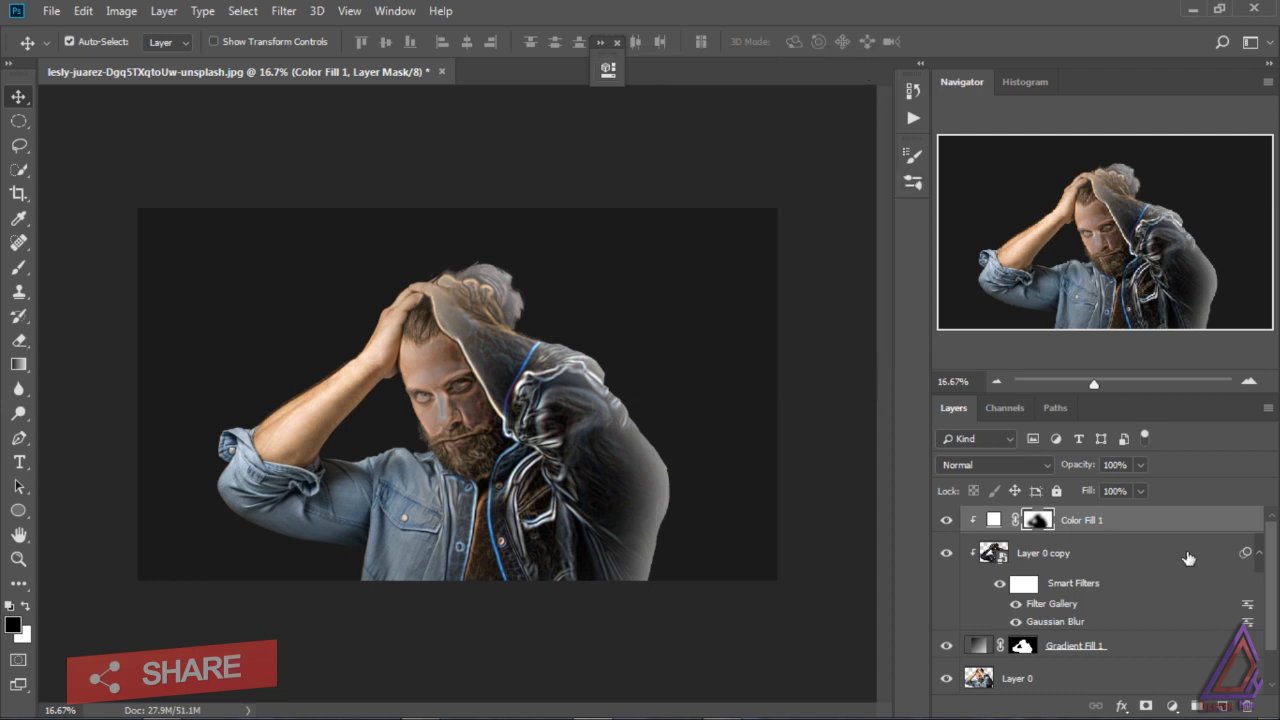
# - Group Color Fill 1, Layer 0 copy and Gradient Fill 1, and name the group light reference
pyautogui.scroll(-2, 1186, 557)
pyautogui.click(1152, 614)
pyautogui.scroll(2, 1140, 590)
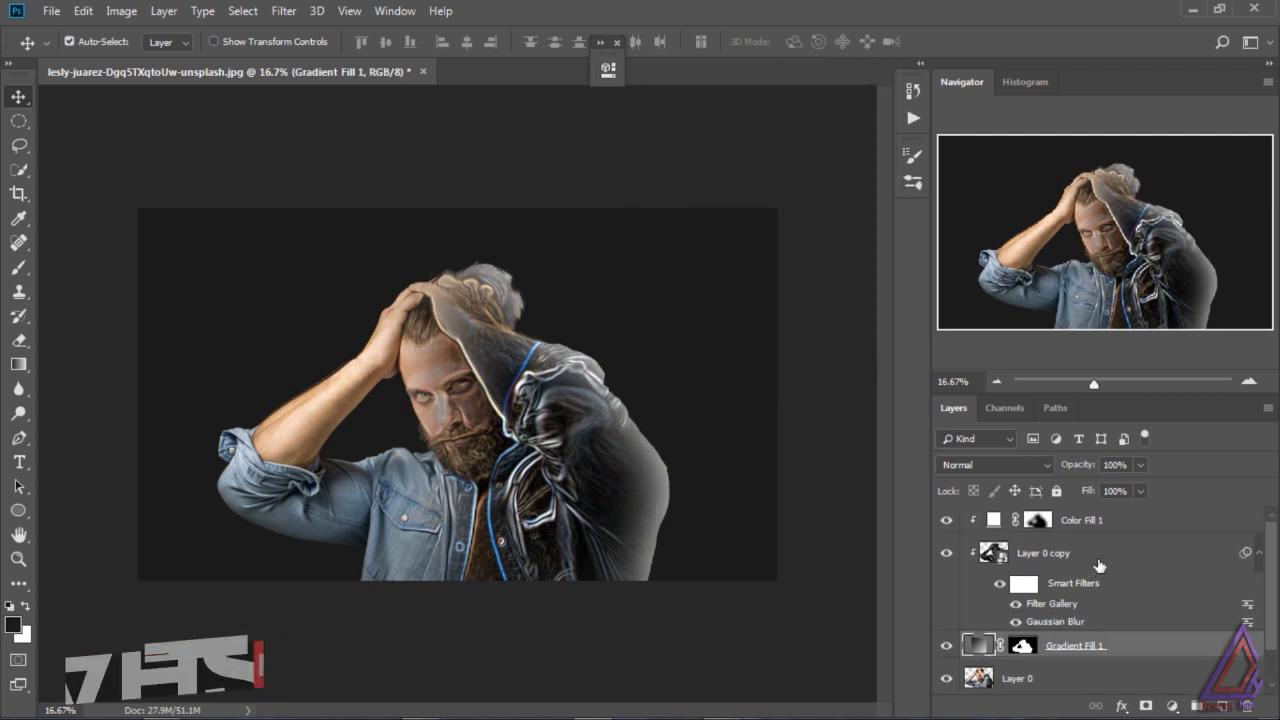
pyautogui.keyDown('shift'); pyautogui.click(1127, 522); pyautogui.keyUp('shift')
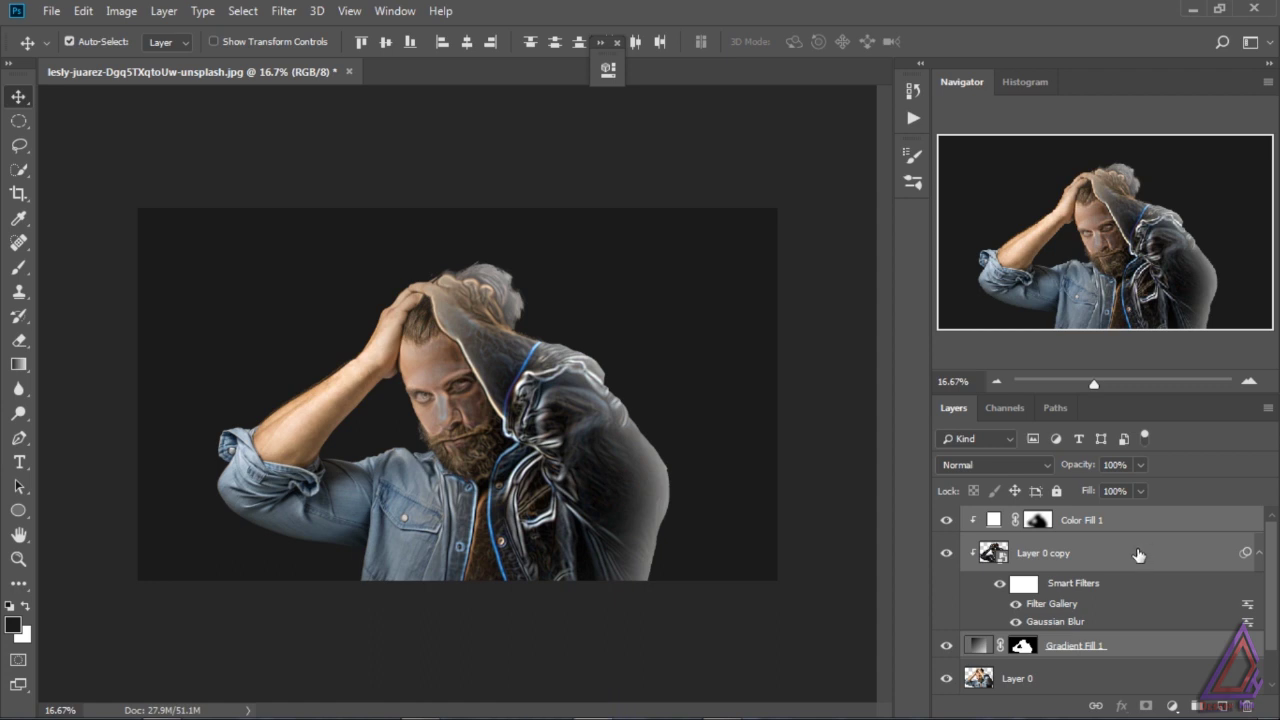
pyautogui.hotkey('ctrl', 'g')
pyautogui.doubleClick(1017, 518)
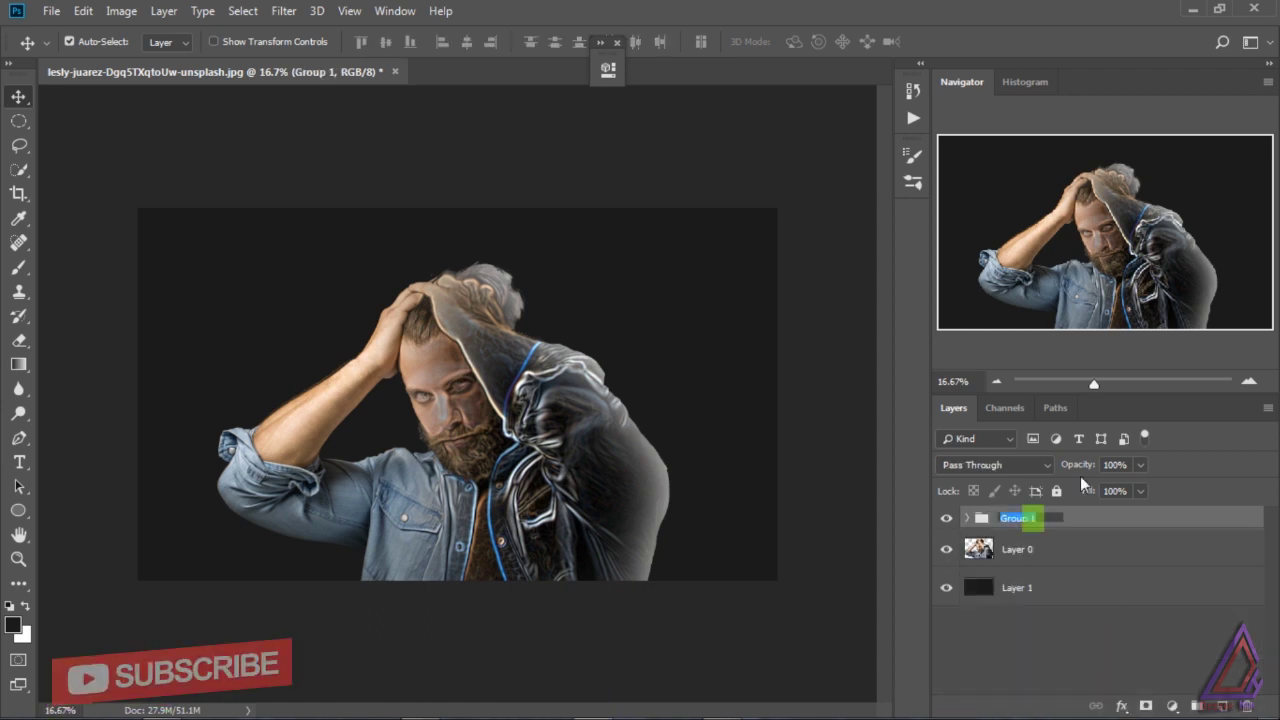
pyautogui.write('lights')
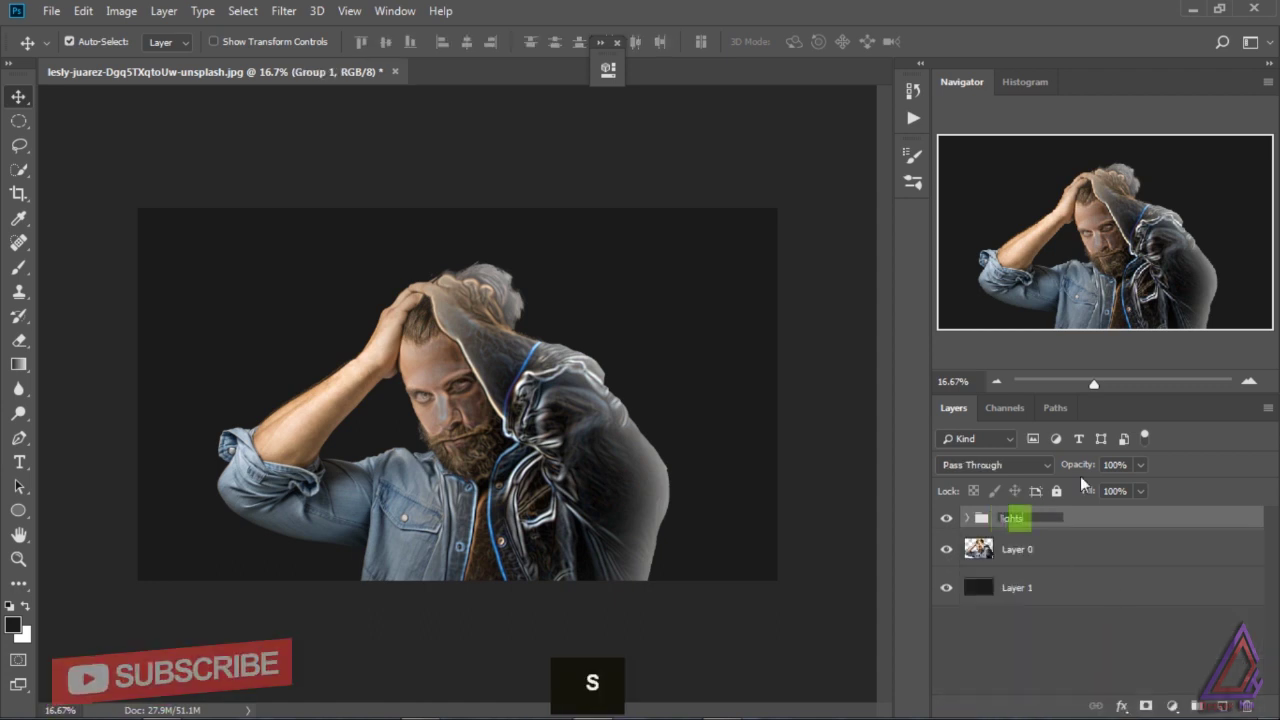
pyautogui.press('BackSpace')
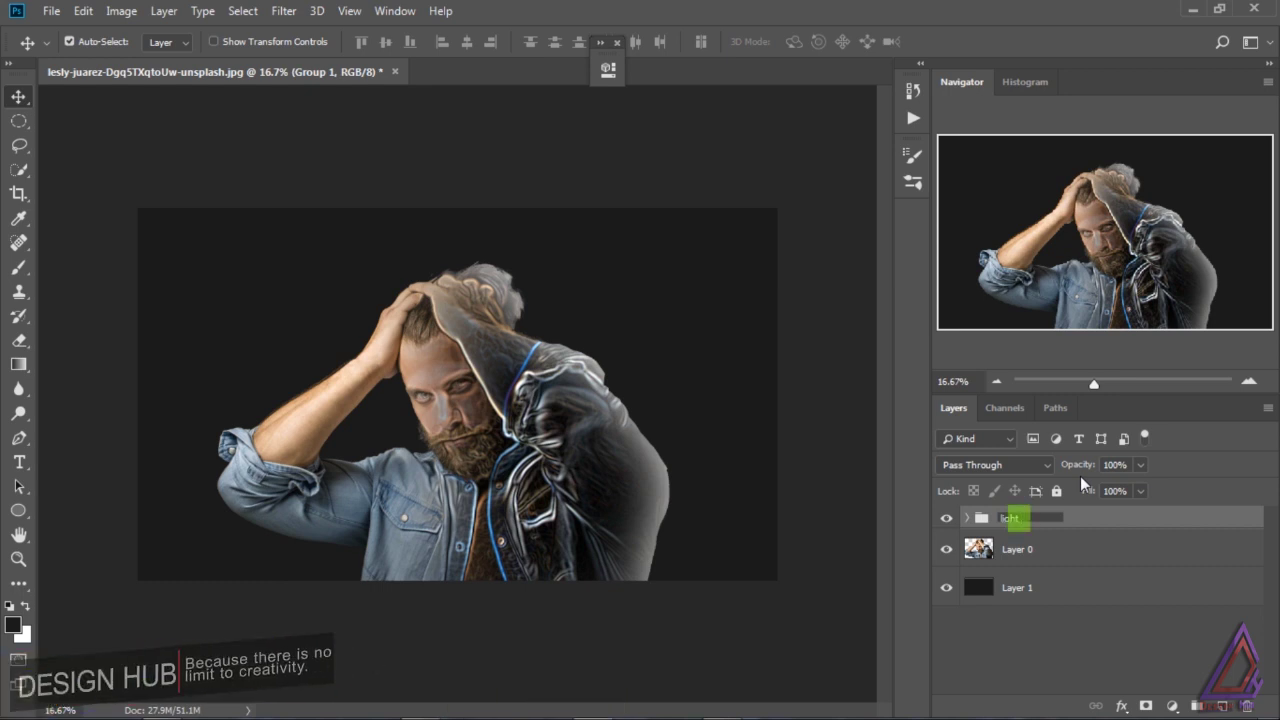
pyautogui.write('reference')
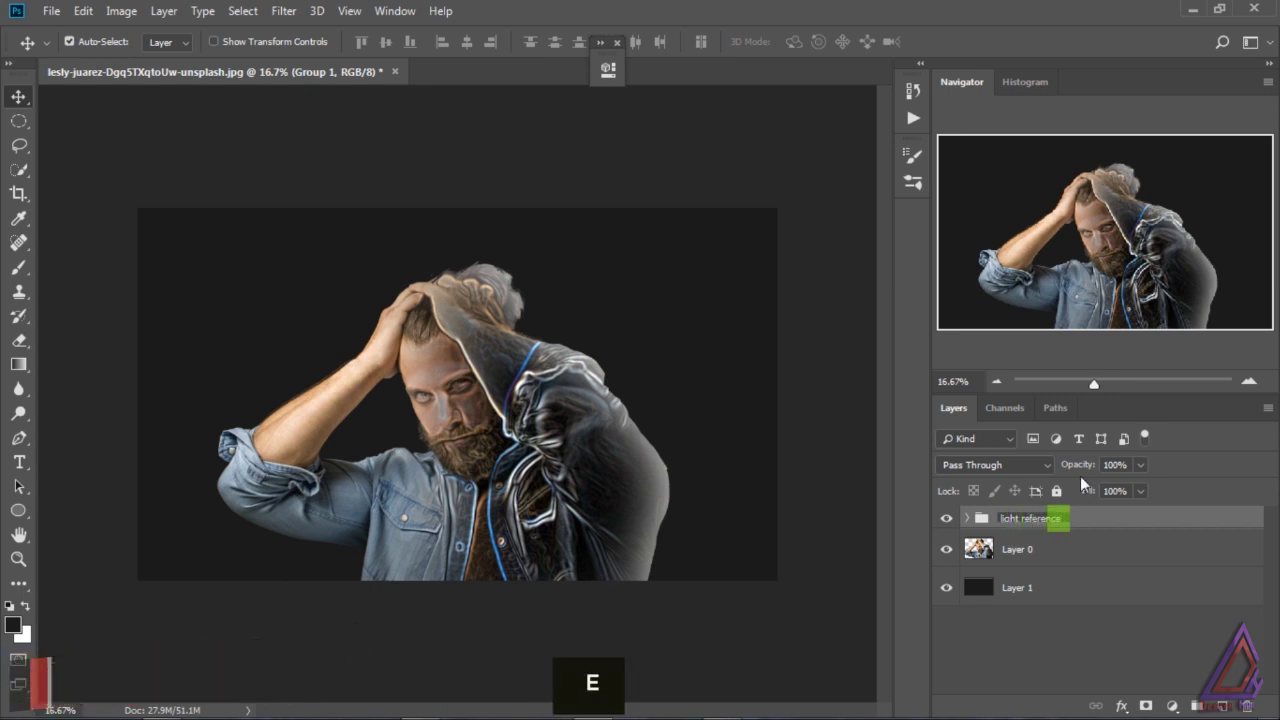
pyautogui.press('Return')
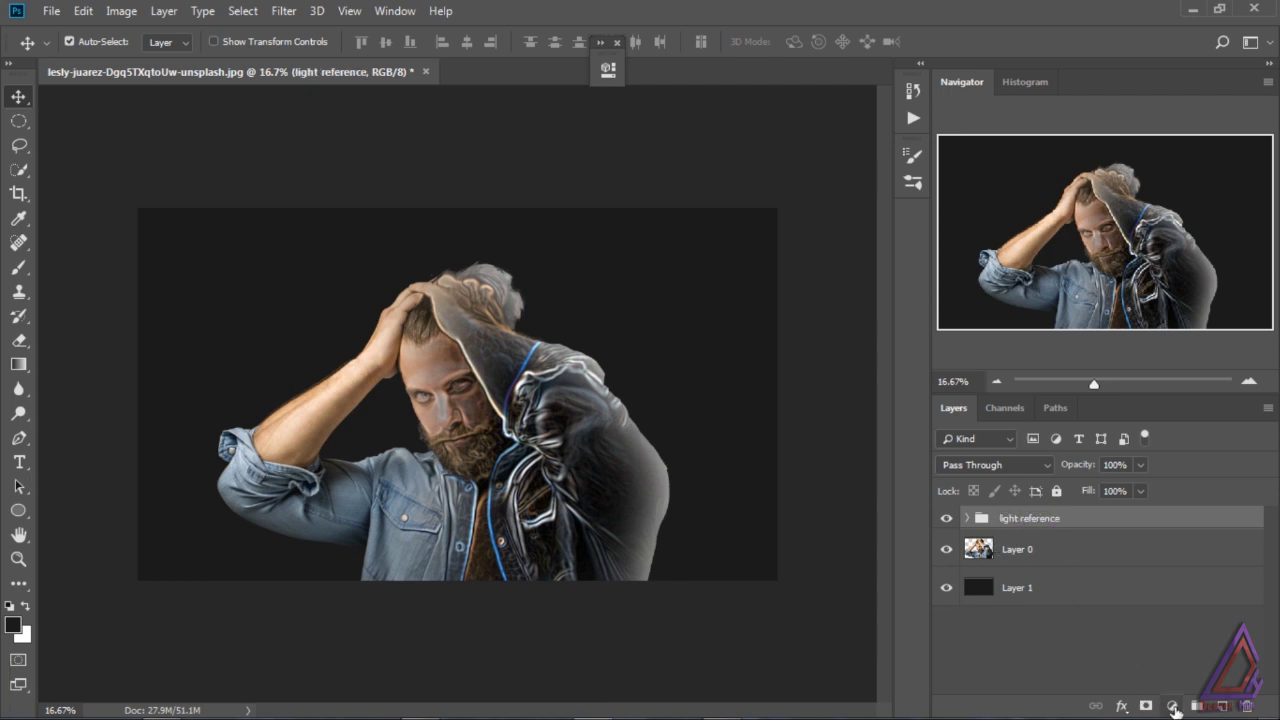
# - Add a purple Solid Color fill layer, aa0edd, above the light reference group and copy its hex code
pyautogui.click(1172, 706)
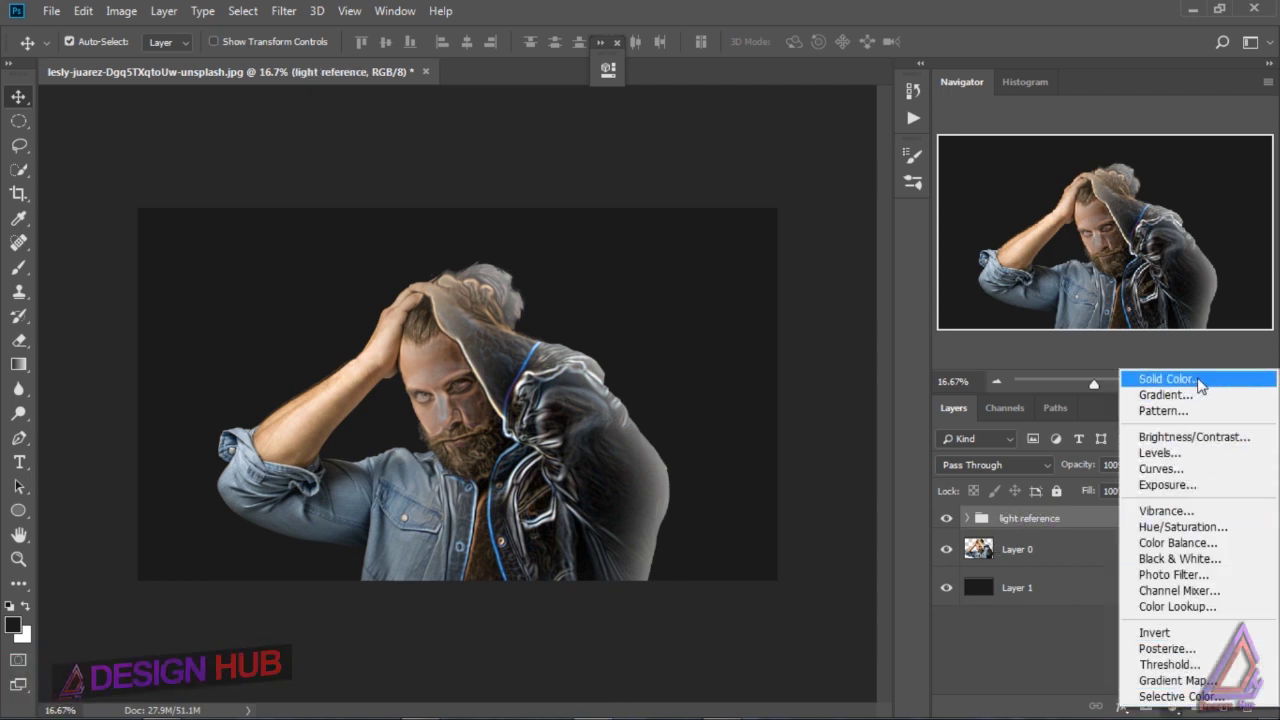
pyautogui.click(1190, 385)
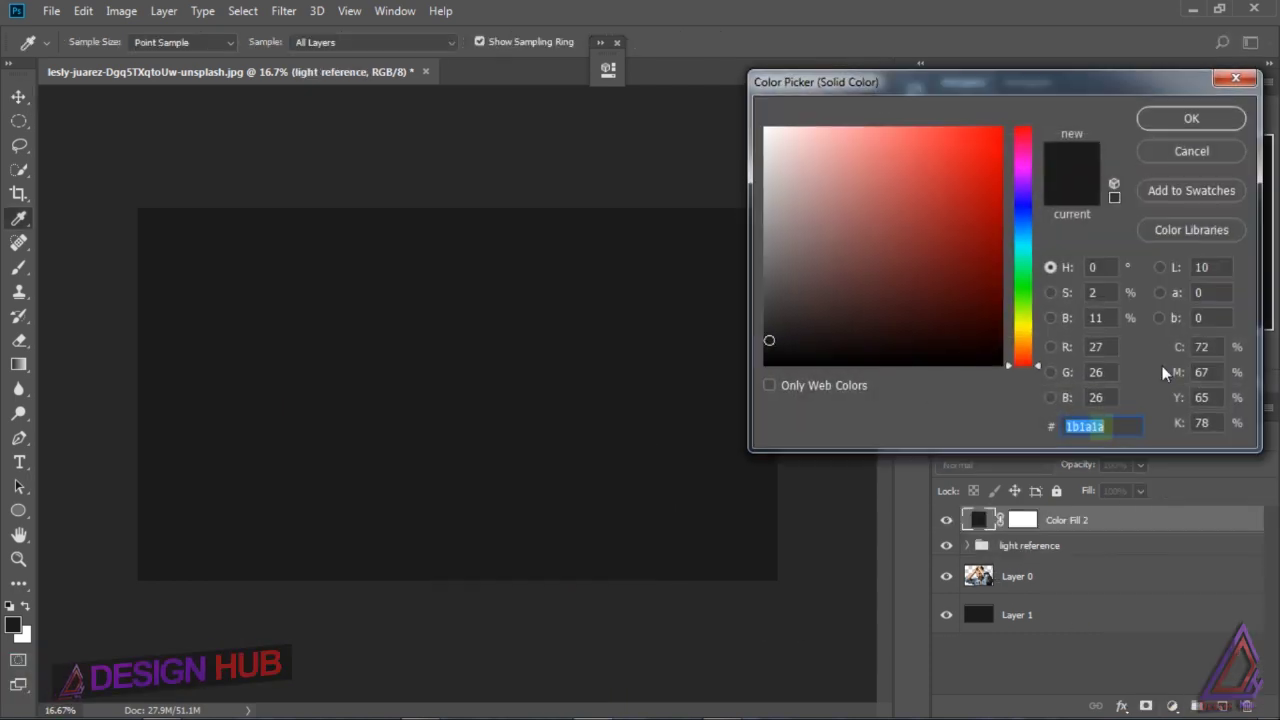
pyautogui.click(1022, 199)
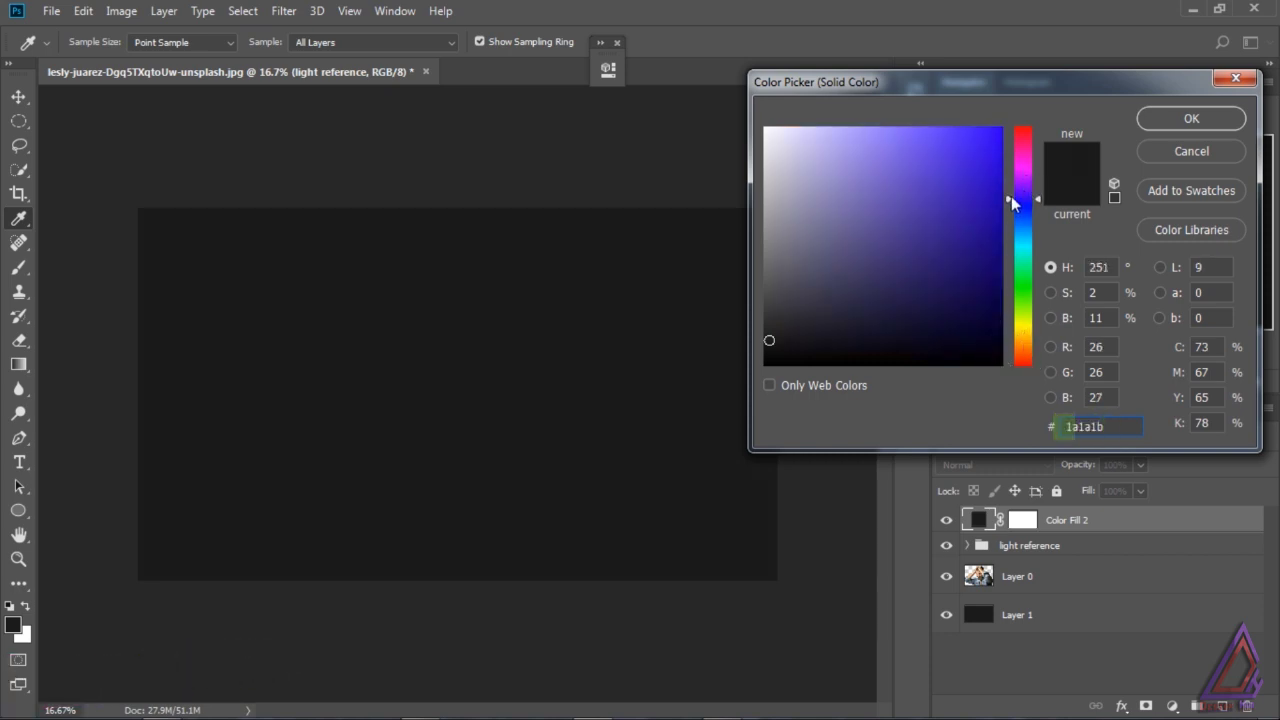
pyautogui.moveTo(1011, 196); pyautogui.dragTo(1011, 176)
pyautogui.click(987, 174)
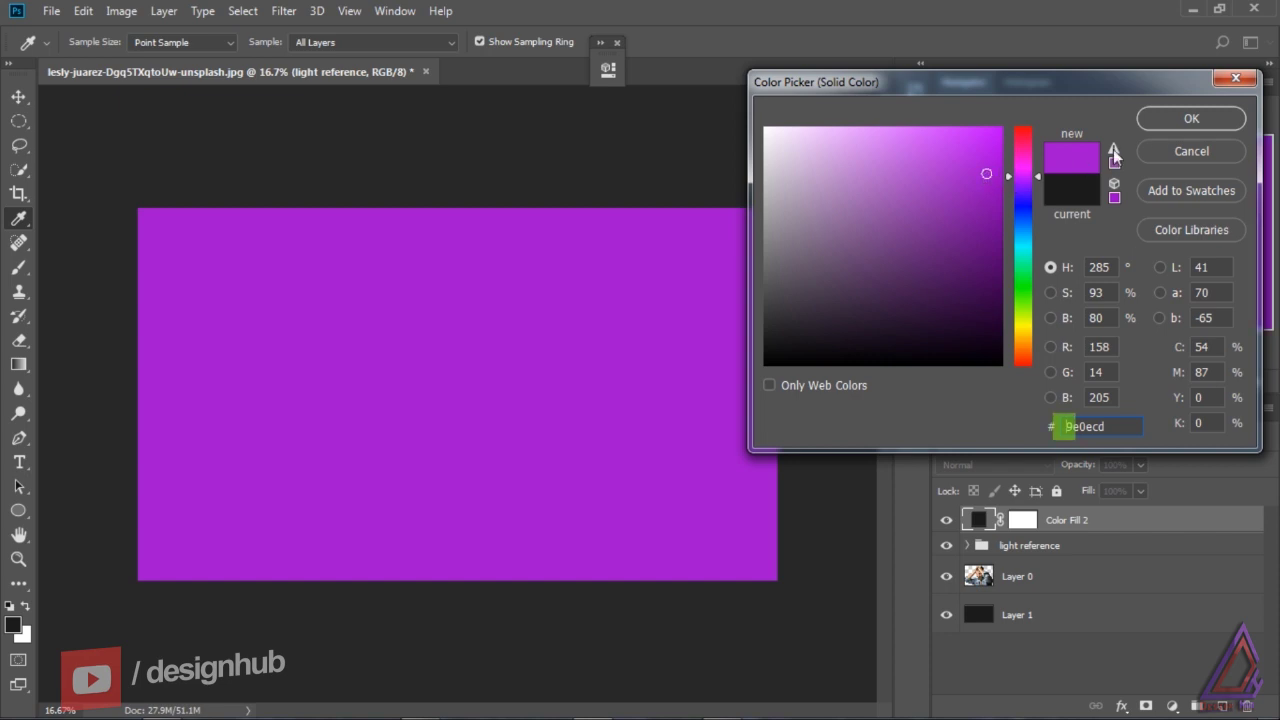
pyautogui.click(987, 159)
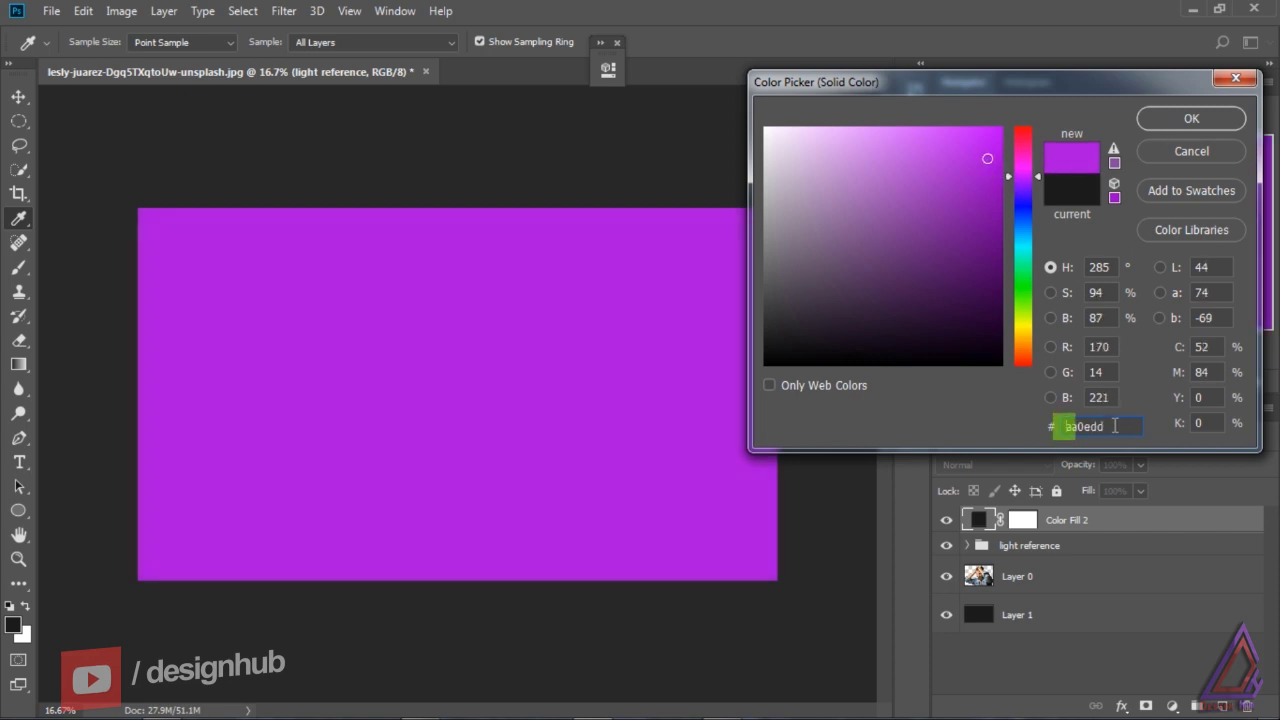
pyautogui.moveTo(1115, 426); pyautogui.dragTo(1063, 426)
pyautogui.rightClick(1086, 428)
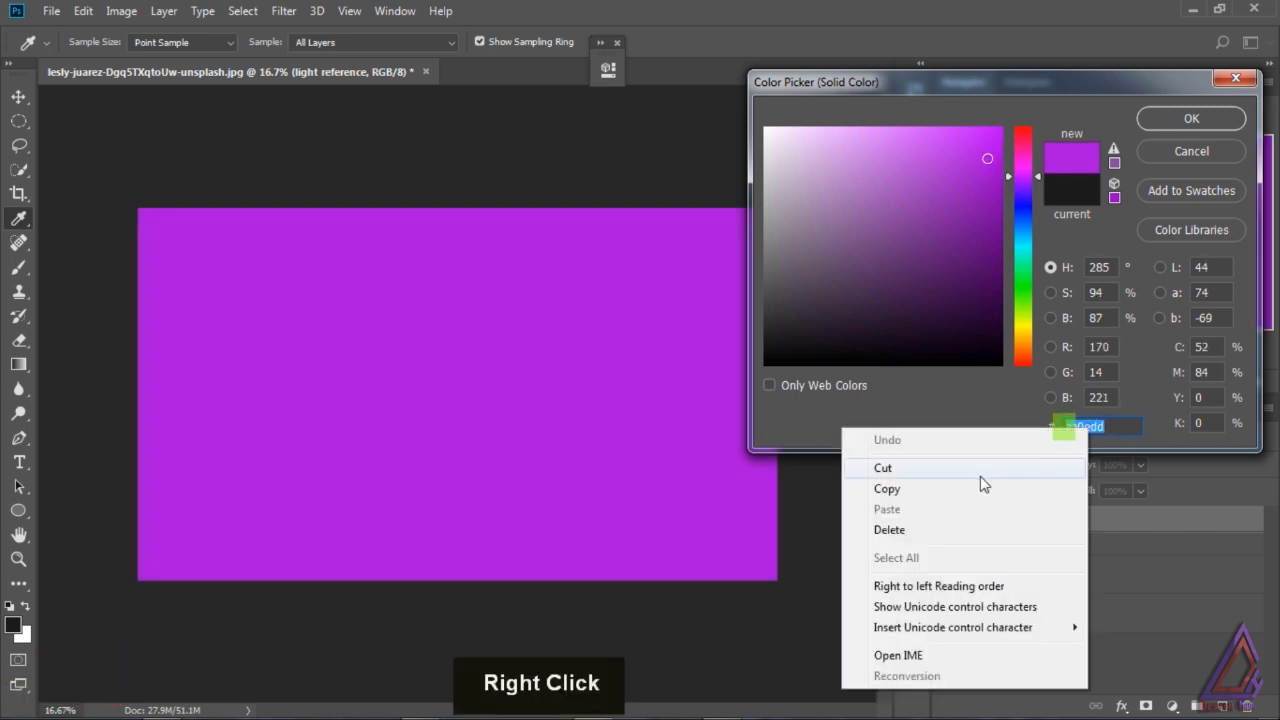
pyautogui.click(887, 489)
pyautogui.click(1057, 424)
pyautogui.press('Return')
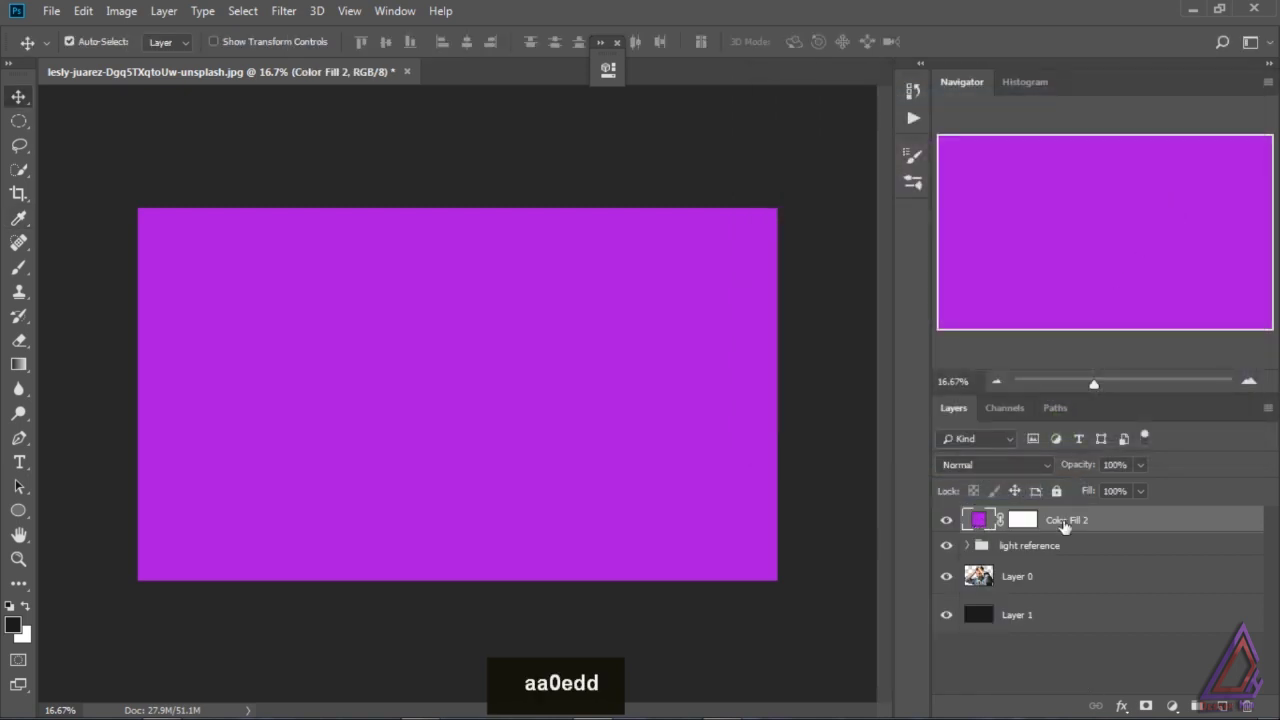
# - Set Color Fill 2's blend mode to Multiply and clip it to the light reference group
pyautogui.click(1015, 466)
pyautogui.click(968, 67)
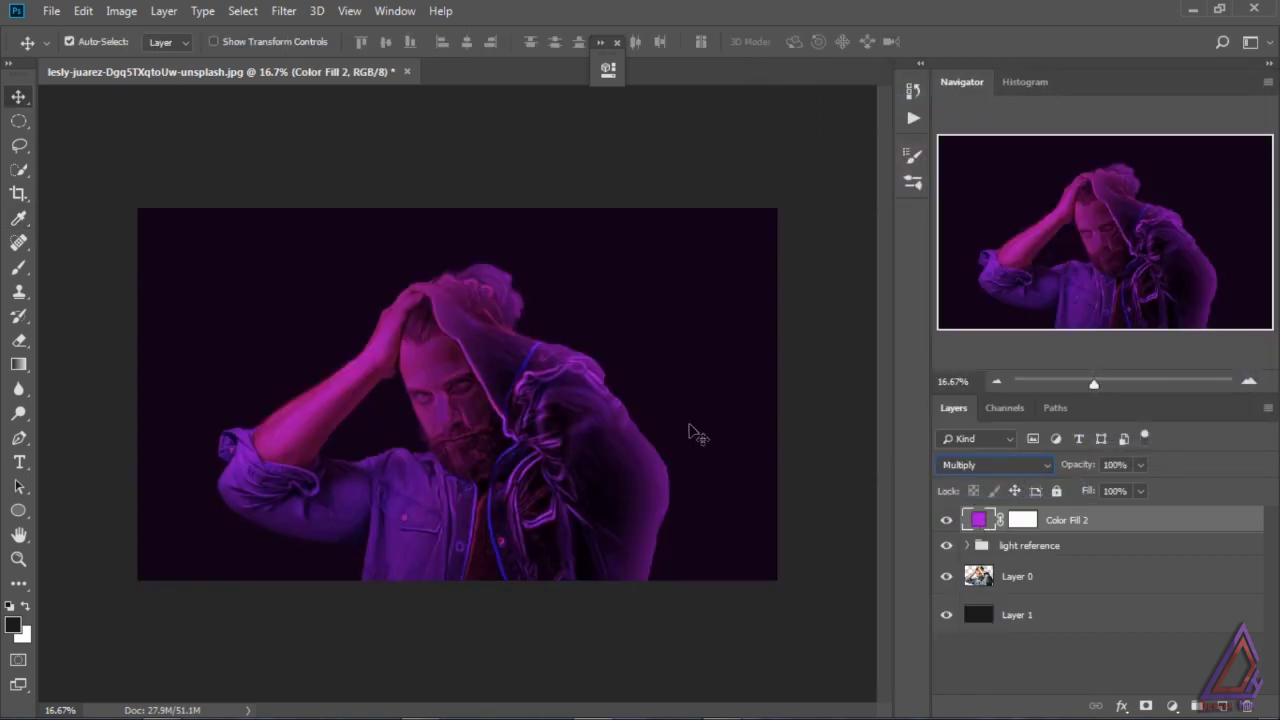
pyautogui.rightClick(1120, 525)
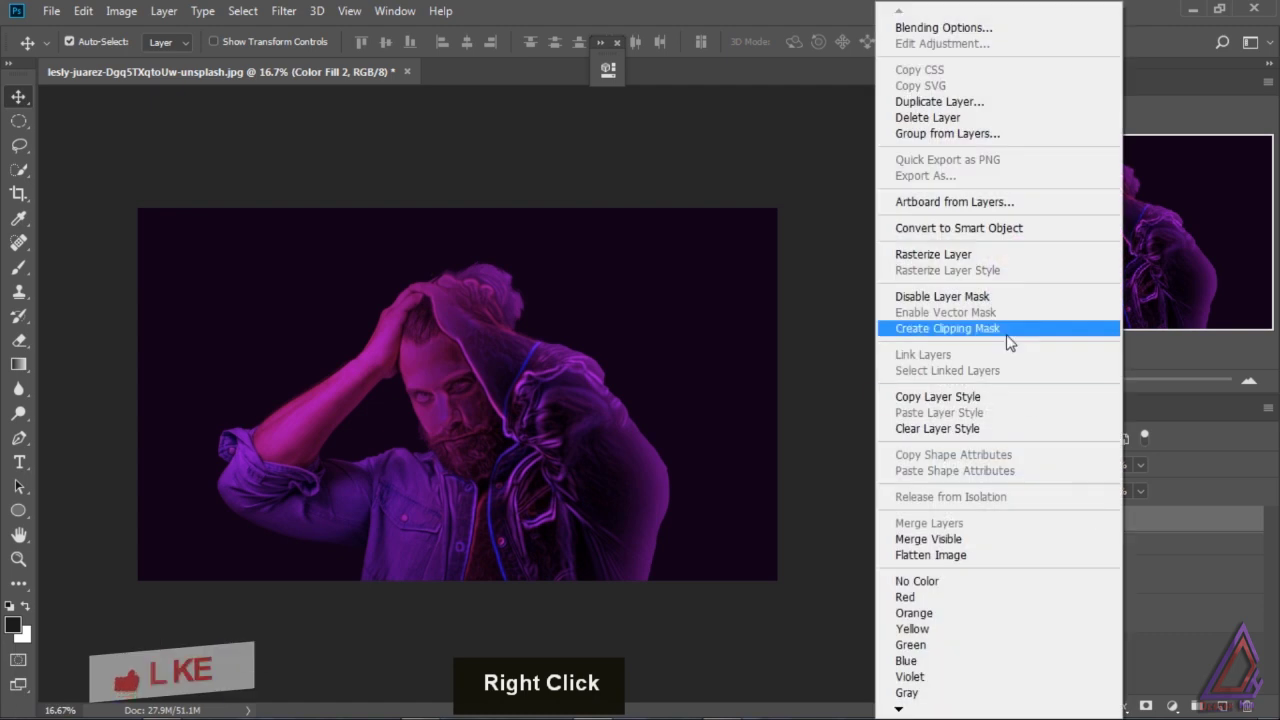
pyautogui.click(1012, 340)
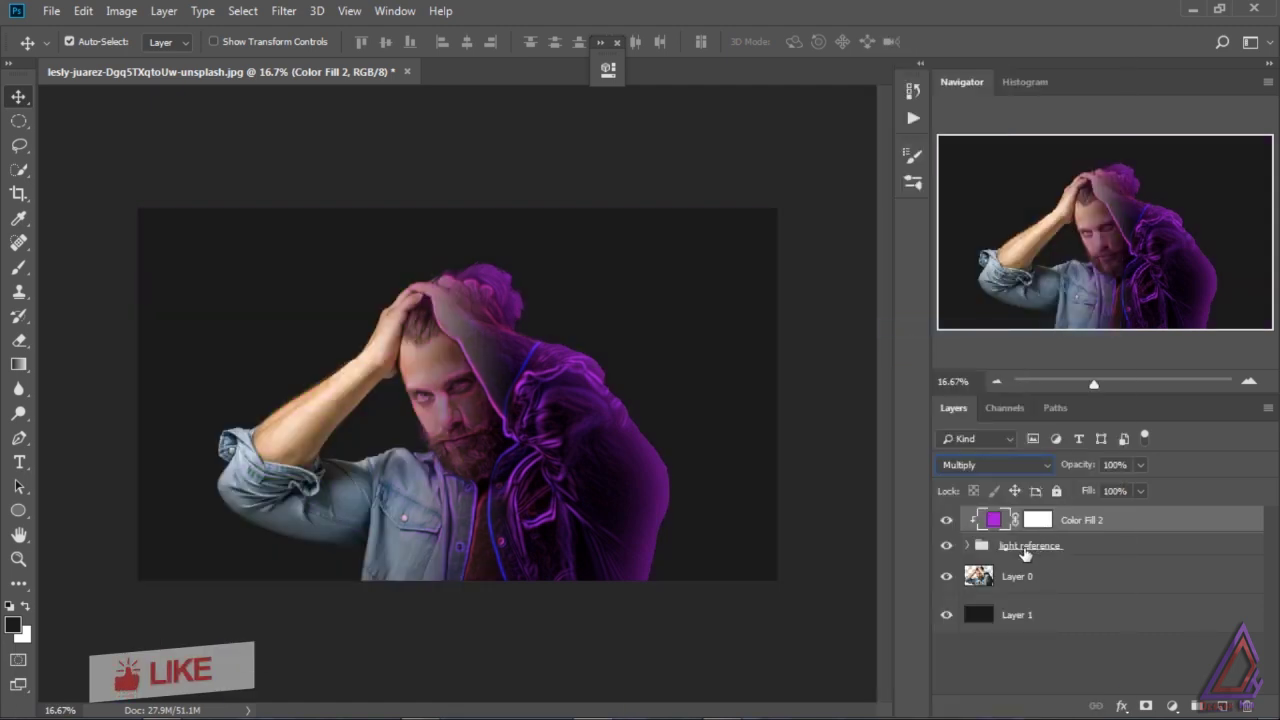
# - Set the light reference group's blend mode to Screen
pyautogui.click(1025, 548)
pyautogui.click(997, 466)
pyautogui.click(990, 172)
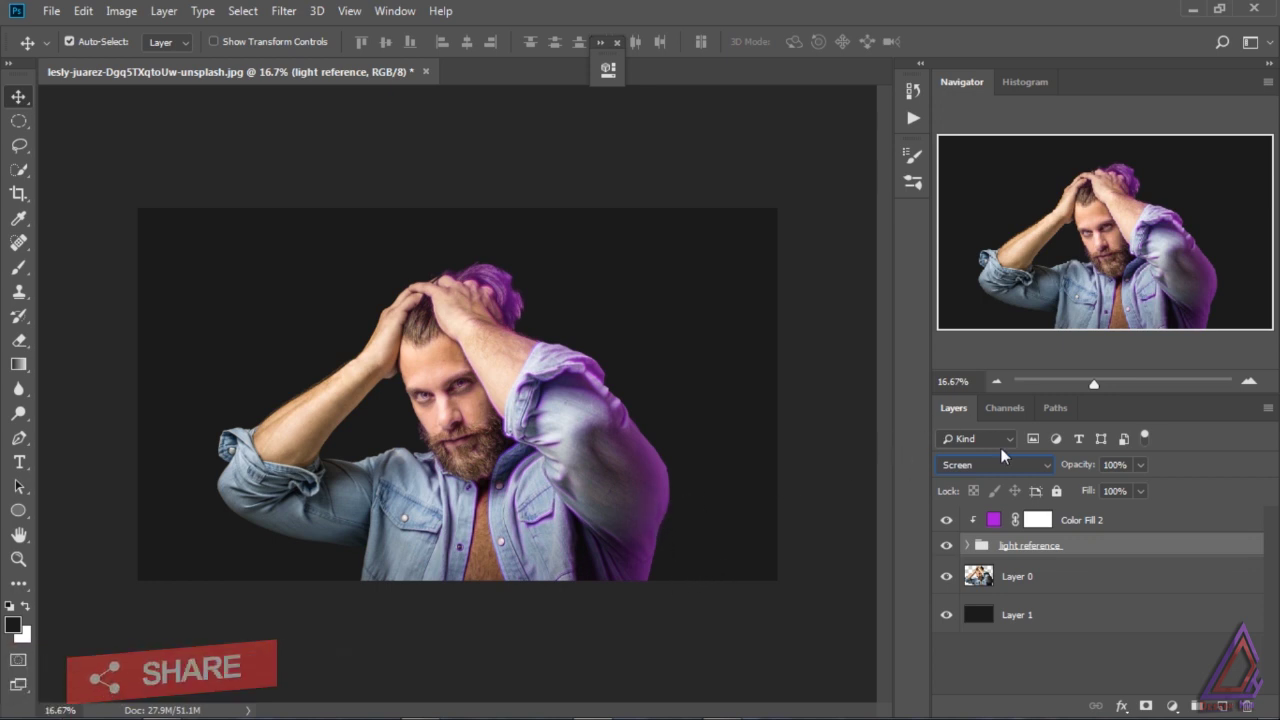
# - Add a clipped Levels adjustment layer directly above Layer 0 copy inside the light reference group
pyautogui.click(968, 546)
pyautogui.scroll(-2, 1277, 625)
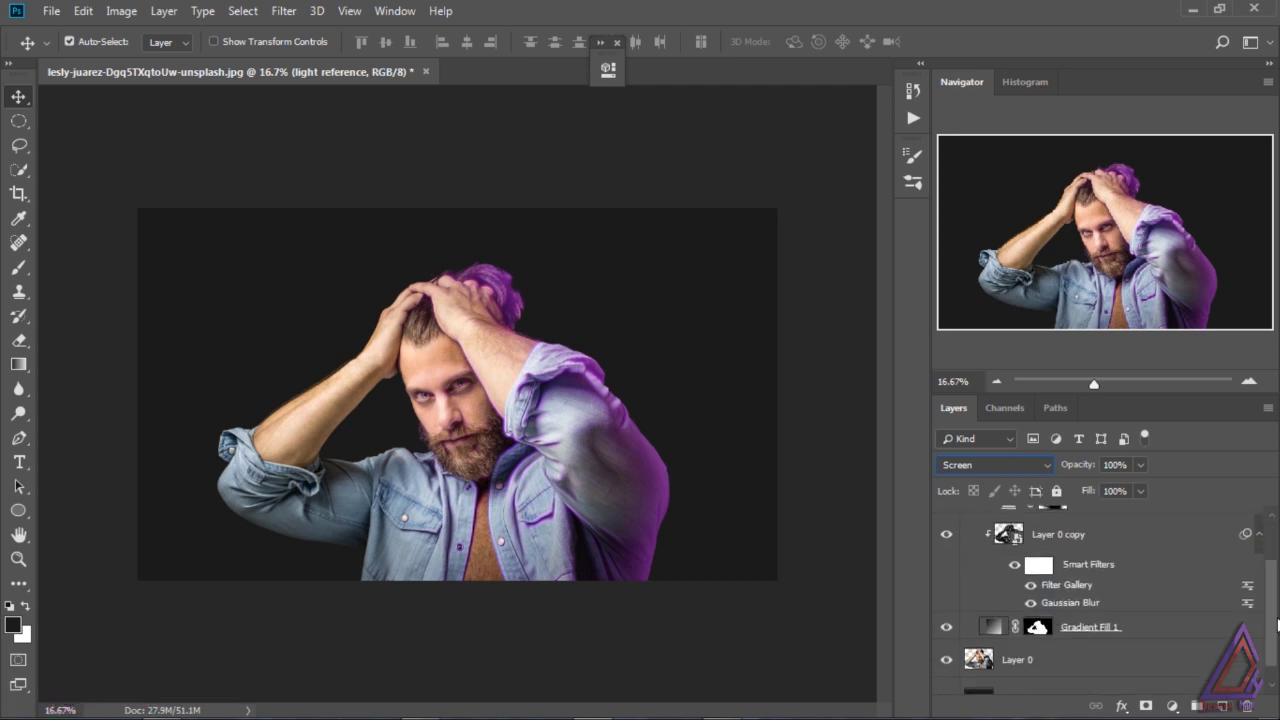
pyautogui.scroll(1, 1277, 625)
pyautogui.click(1040, 580)
pyautogui.click(1173, 706)
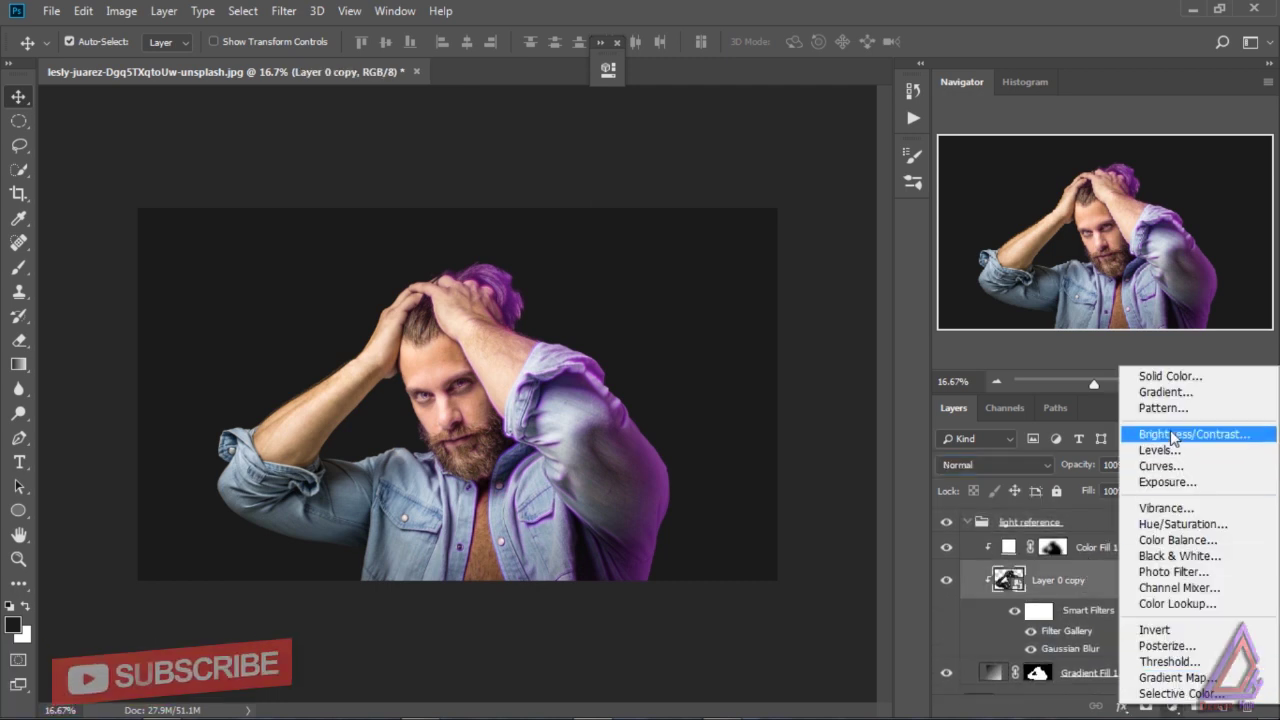
pyautogui.click(1176, 451)
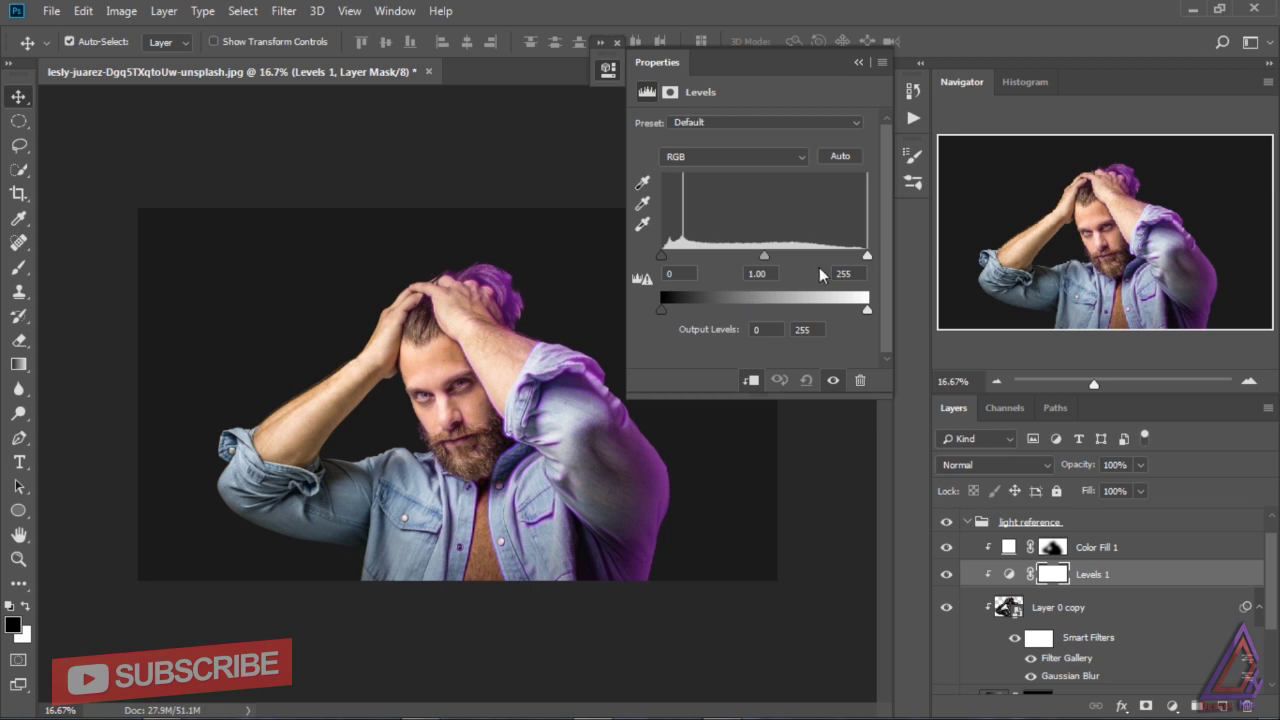
# - Set the Levels adjustment's white input level to 169 and its midtone to 1.00
pyautogui.moveTo(862, 254); pyautogui.dragTo(823, 255)
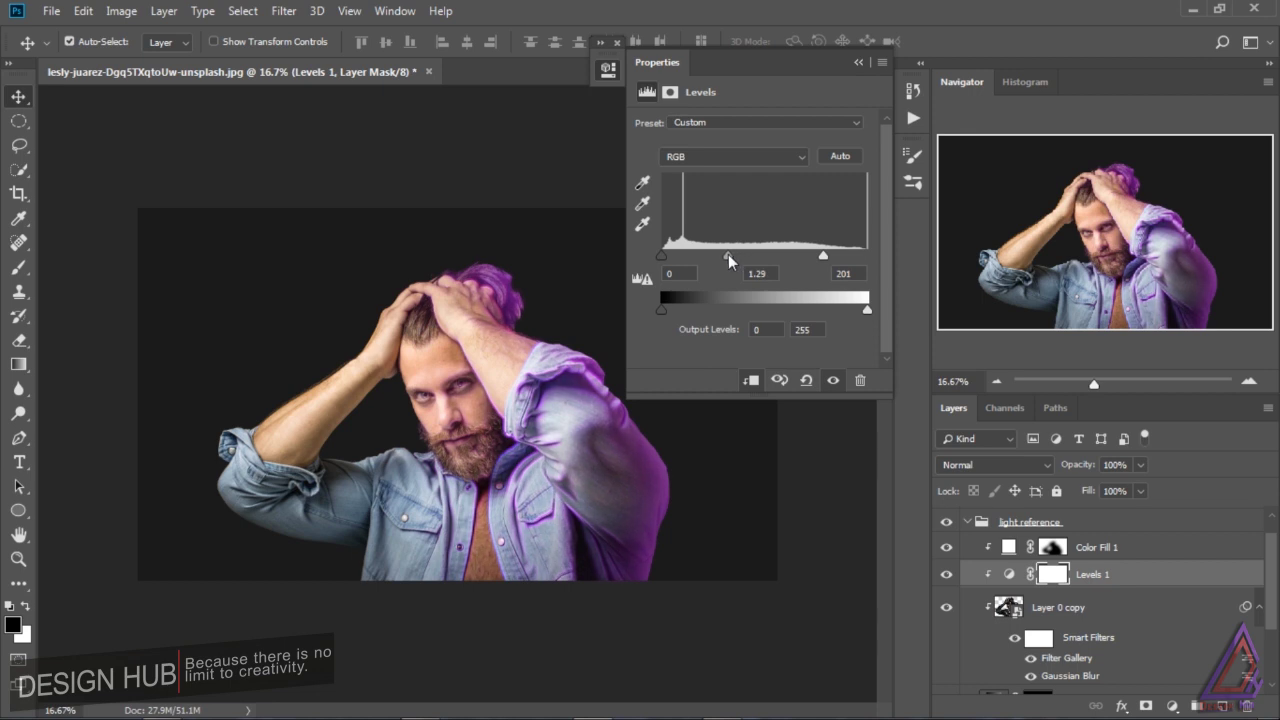
pyautogui.moveTo(728, 254); pyautogui.dragTo(721, 254)
pyautogui.moveTo(823, 255); pyautogui.dragTo(799, 256)
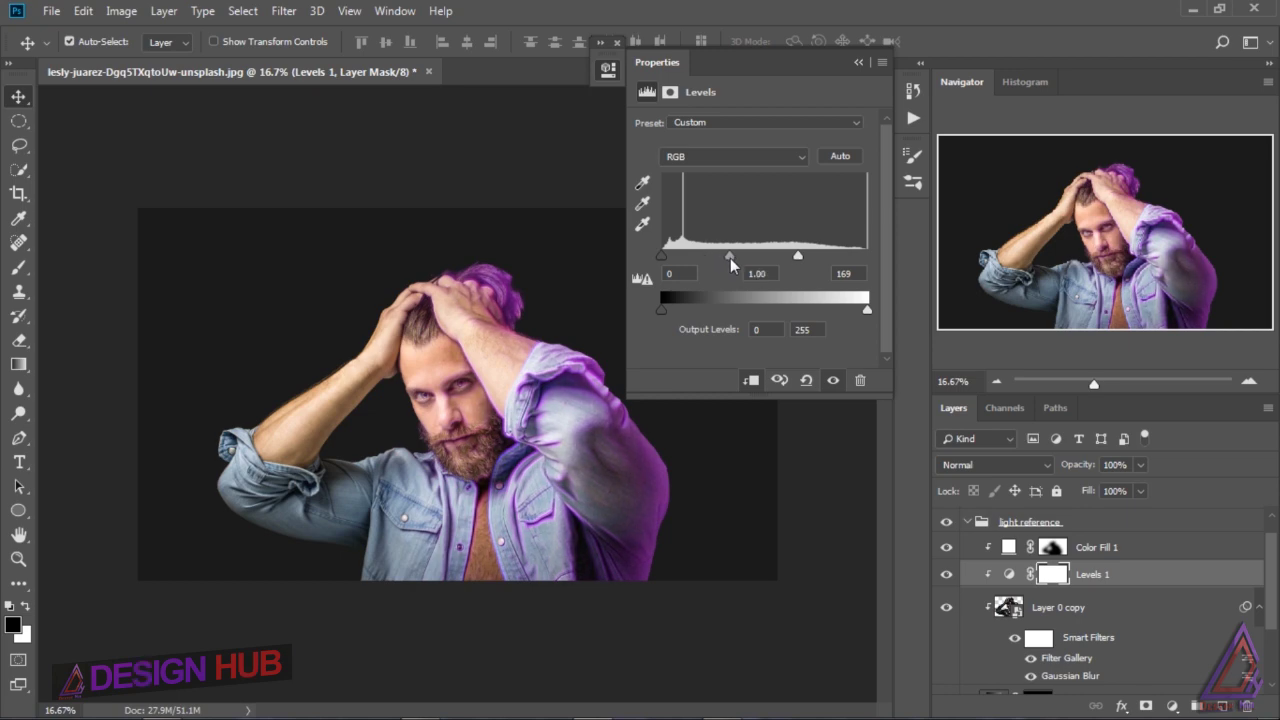
pyautogui.click(859, 62)
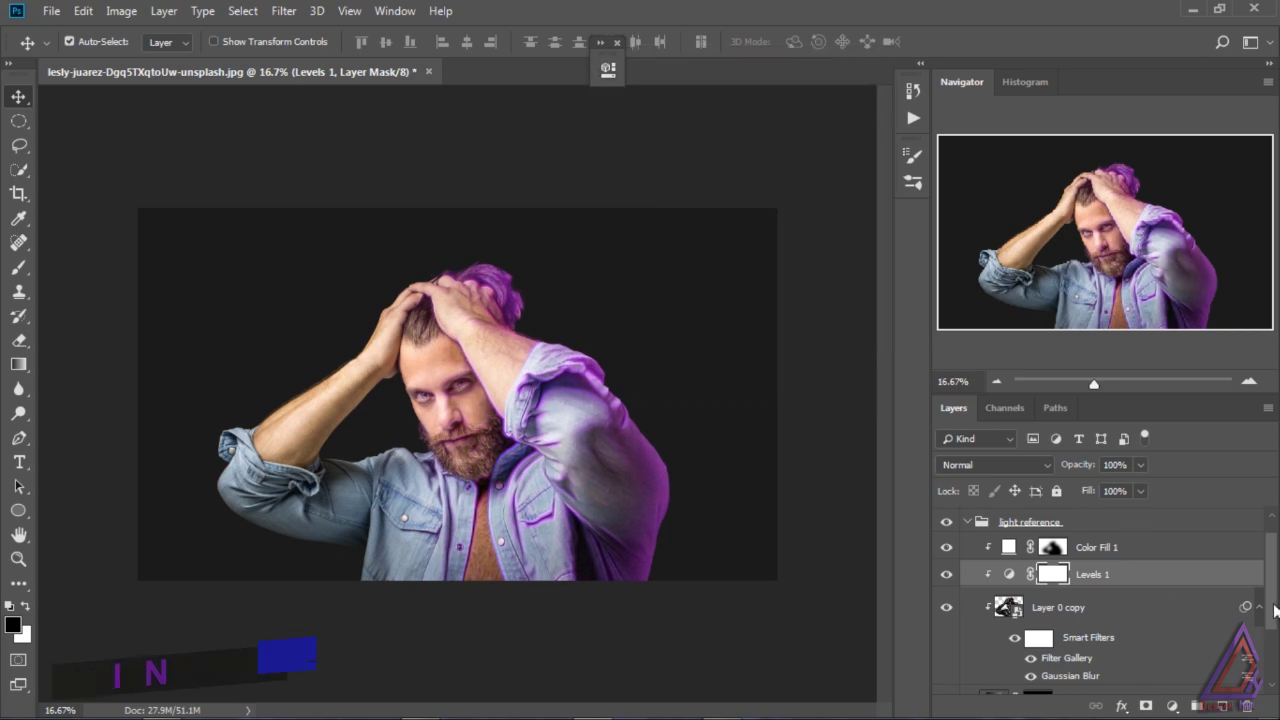
# - Collapse the light reference group and add a Gradient fill layer above Color Fill 2
pyautogui.scroll(1, 1131, 594)
pyautogui.click(970, 547)
pyautogui.click(1003, 527)
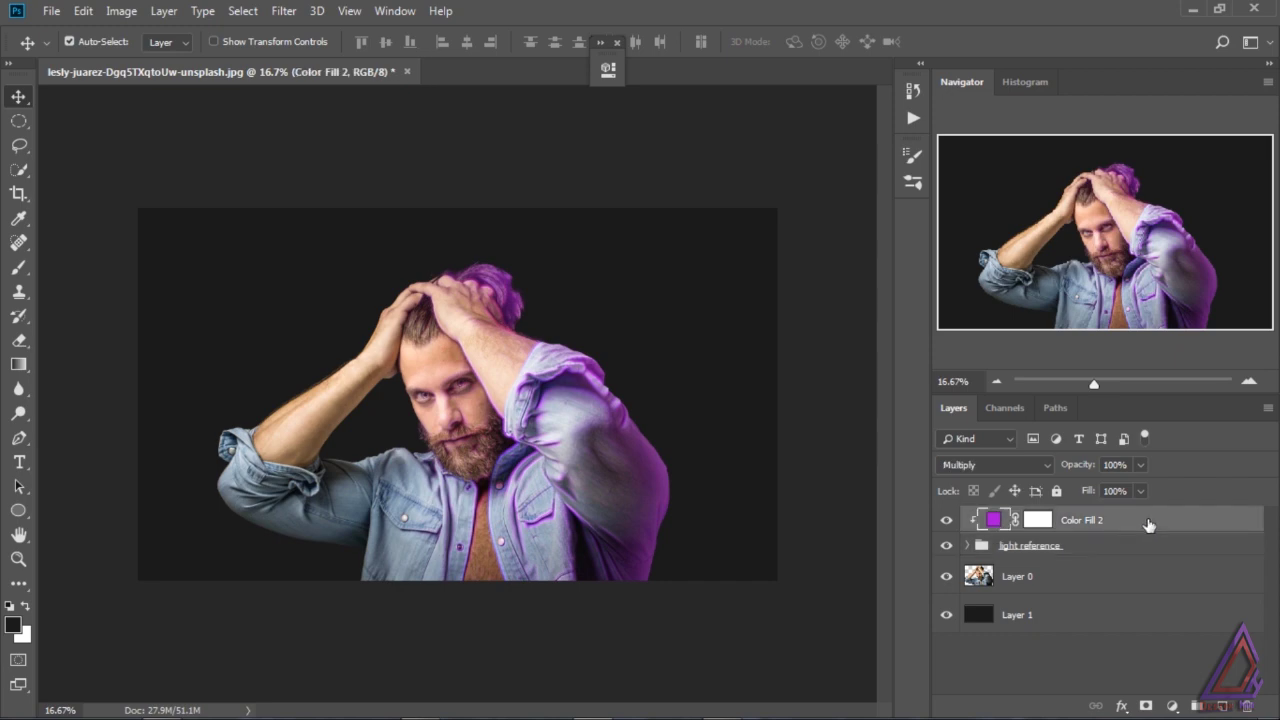
pyautogui.click(1176, 704)
pyautogui.click(1199, 391)
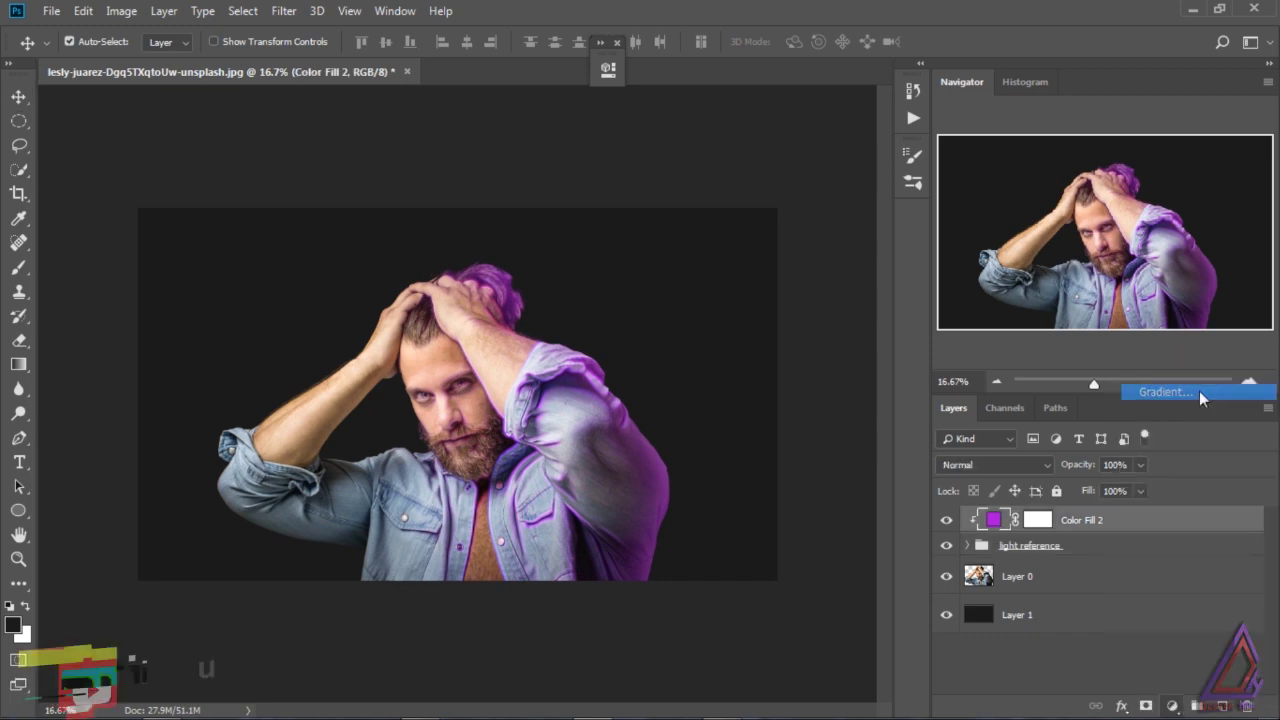
# - Set the starting colour stop of the new gradient to the copied purple, aa0edd
pyautogui.click(740, 169)
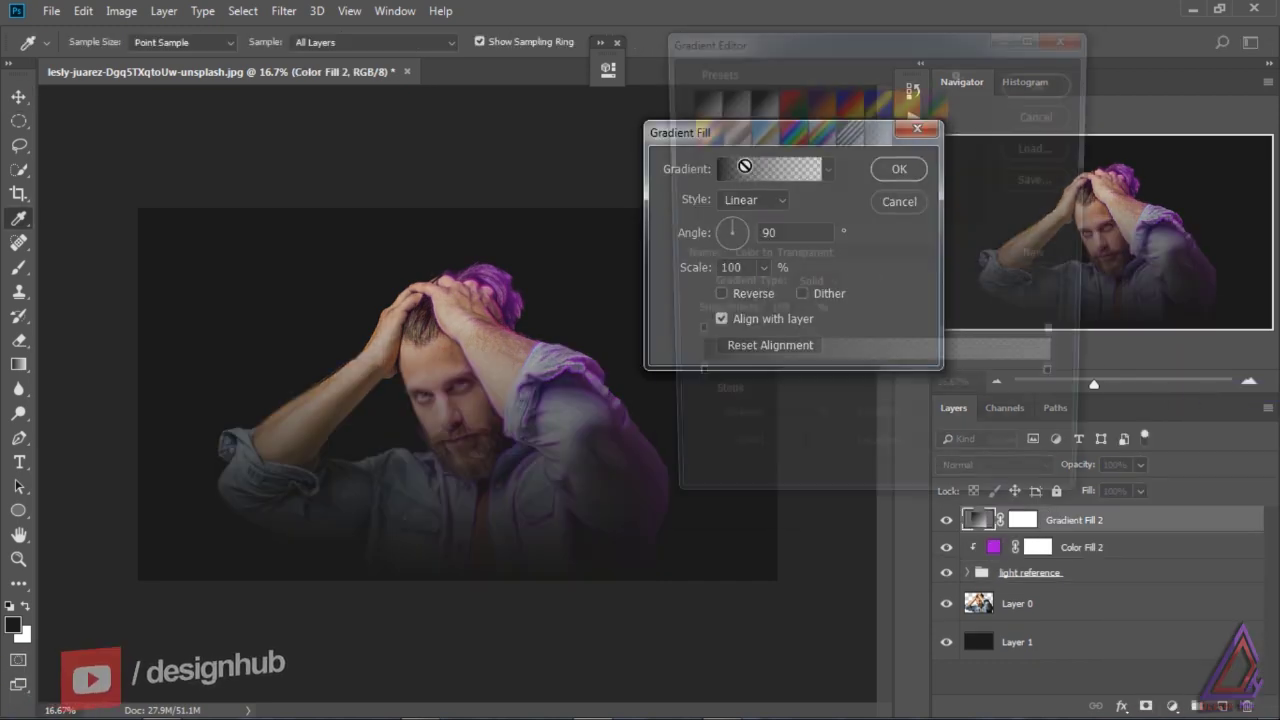
pyautogui.click(687, 385)
pyautogui.click(776, 464)
pyautogui.rightClick(1084, 424)
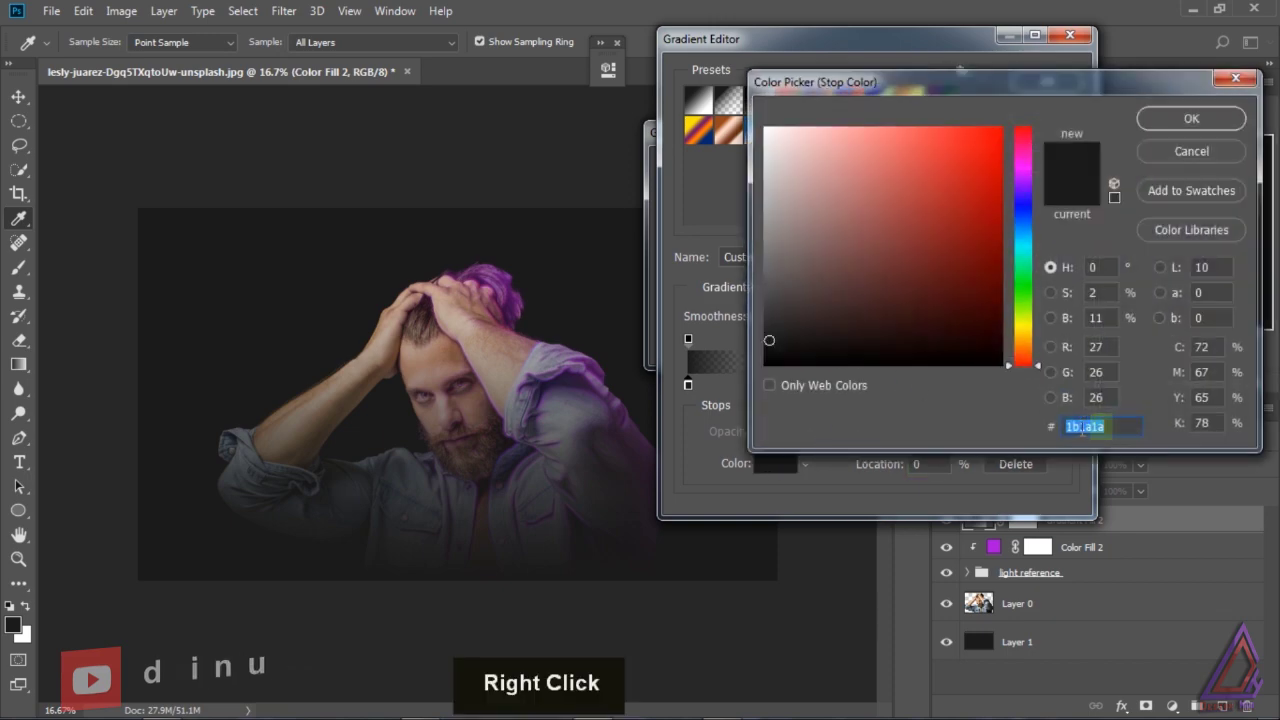
pyautogui.click(900, 514)
pyautogui.click(1160, 121)
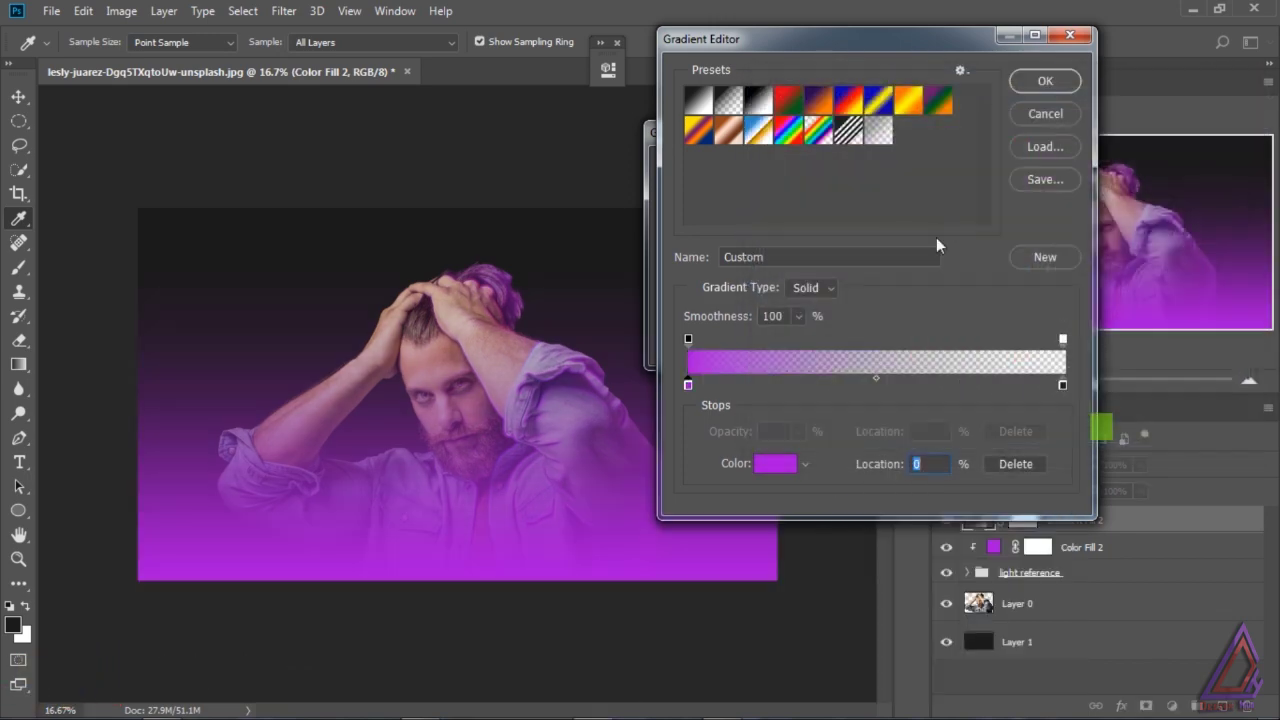
# - Set the purple gradient fill to a 0° angle, reversed, at 45% scale, and blend its layer in Soft Light
pyautogui.click(1045, 81)
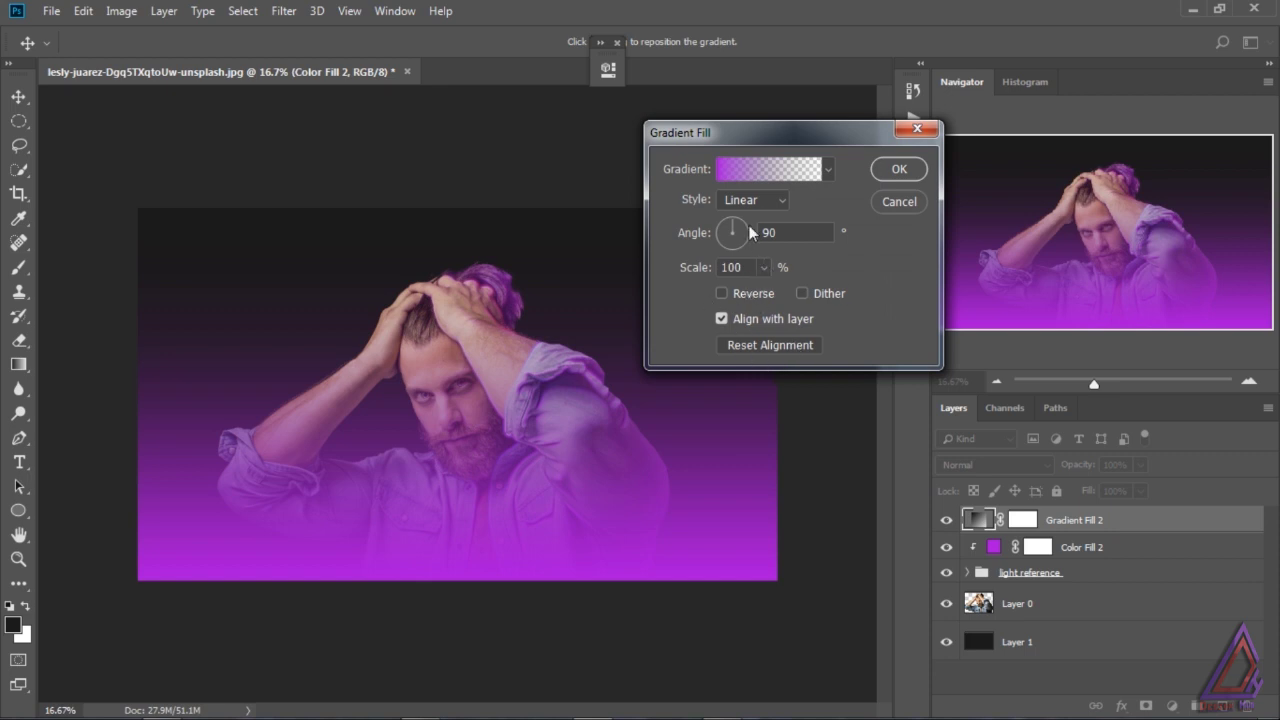
pyautogui.moveTo(735, 228); pyautogui.dragTo(742, 227)
pyautogui.write('0')
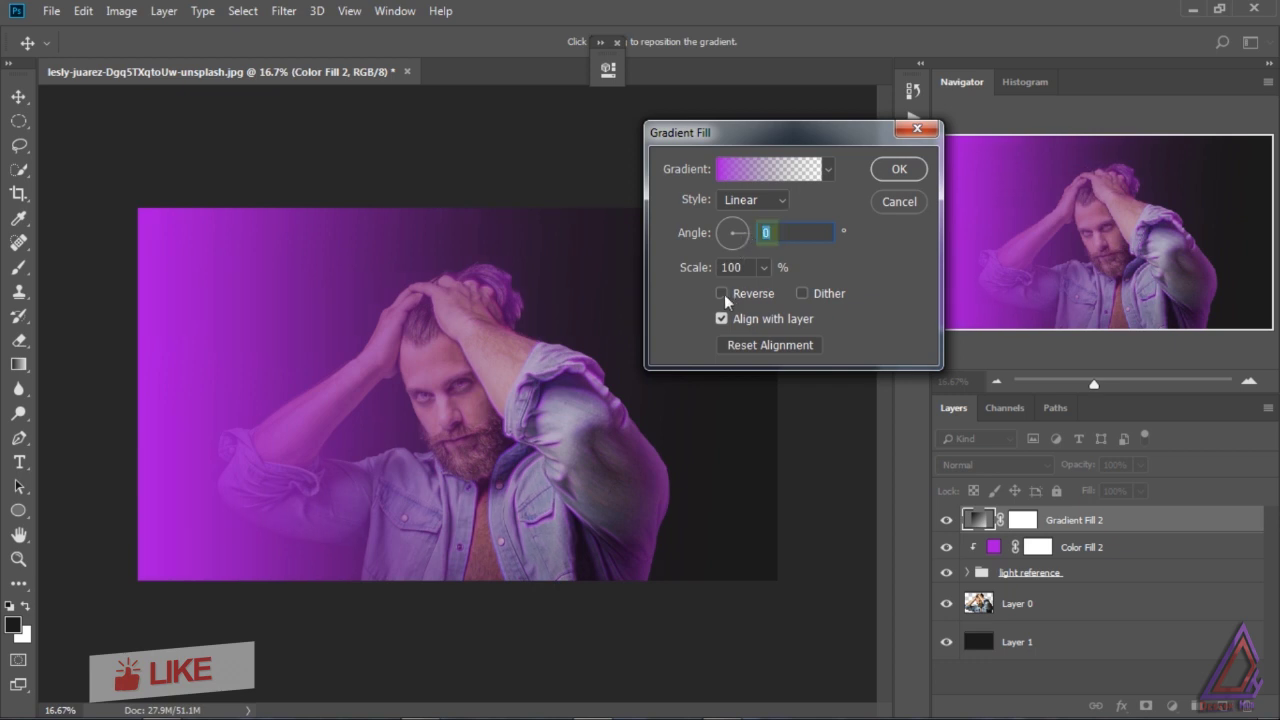
pyautogui.click(722, 293)
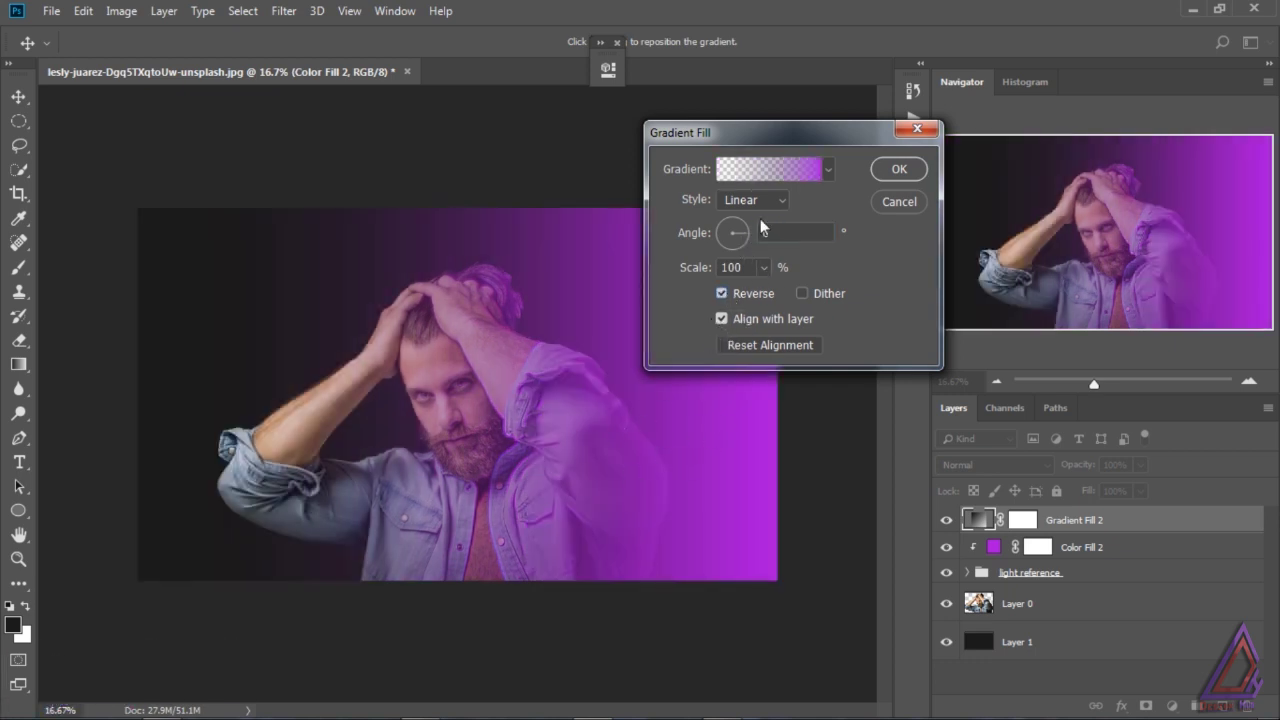
pyautogui.click(765, 266)
pyautogui.moveTo(766, 291); pyautogui.dragTo(757, 291)
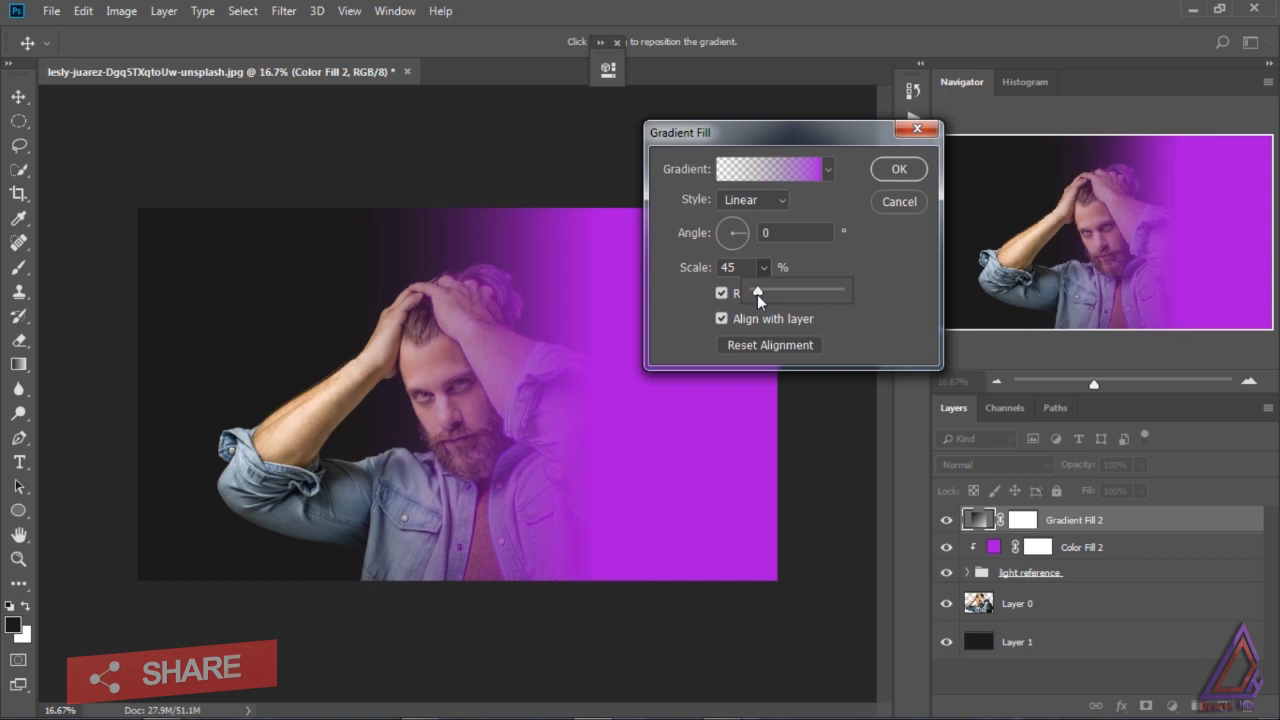
pyautogui.click(897, 170)
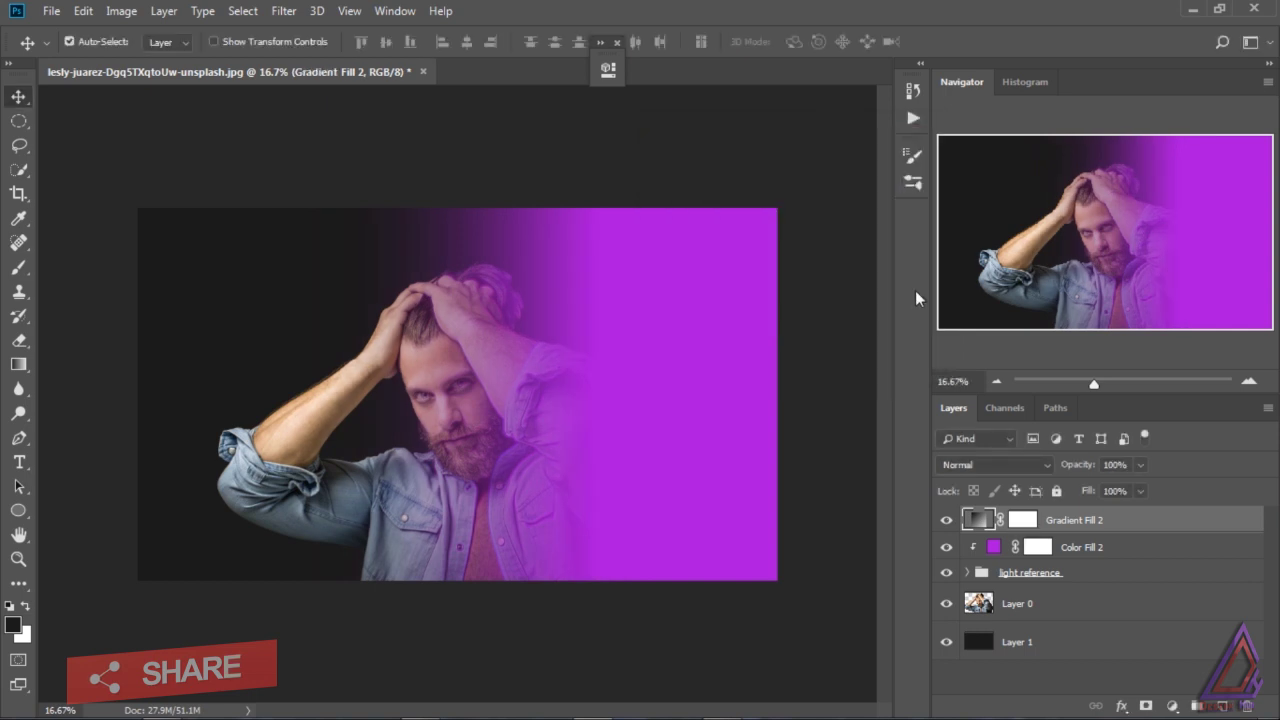
pyautogui.click(1010, 464)
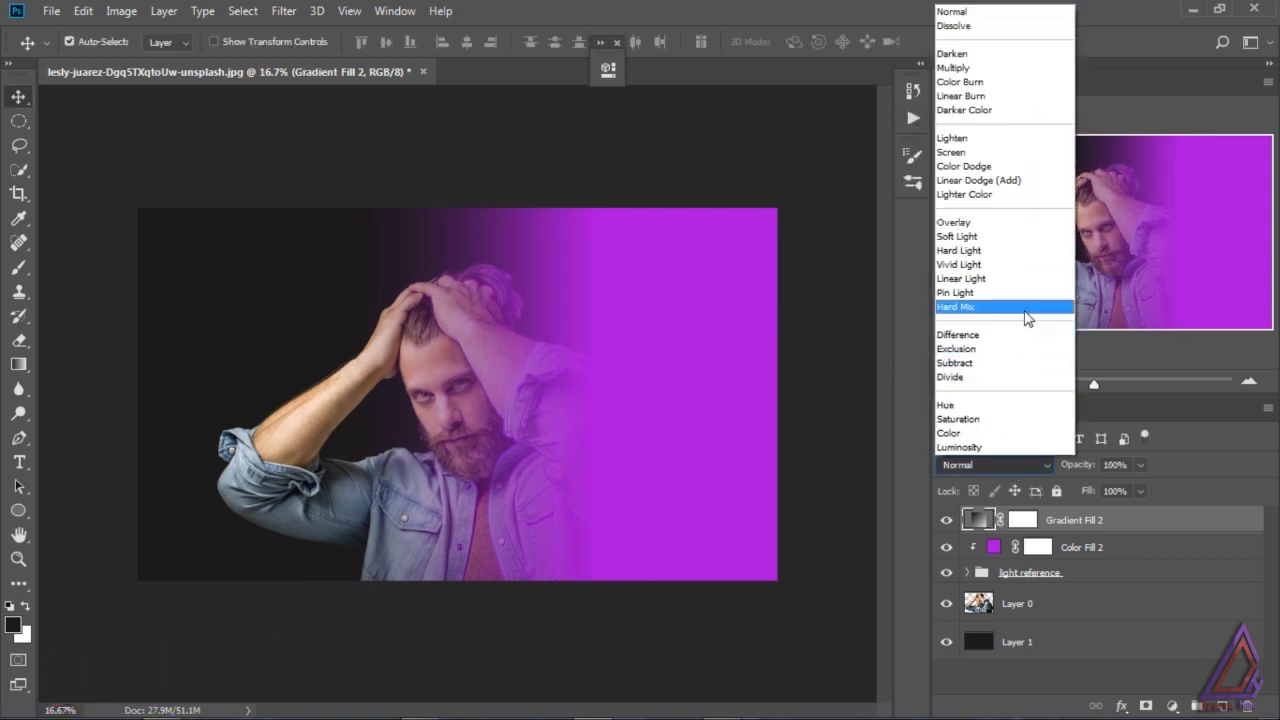
pyautogui.click(995, 237)
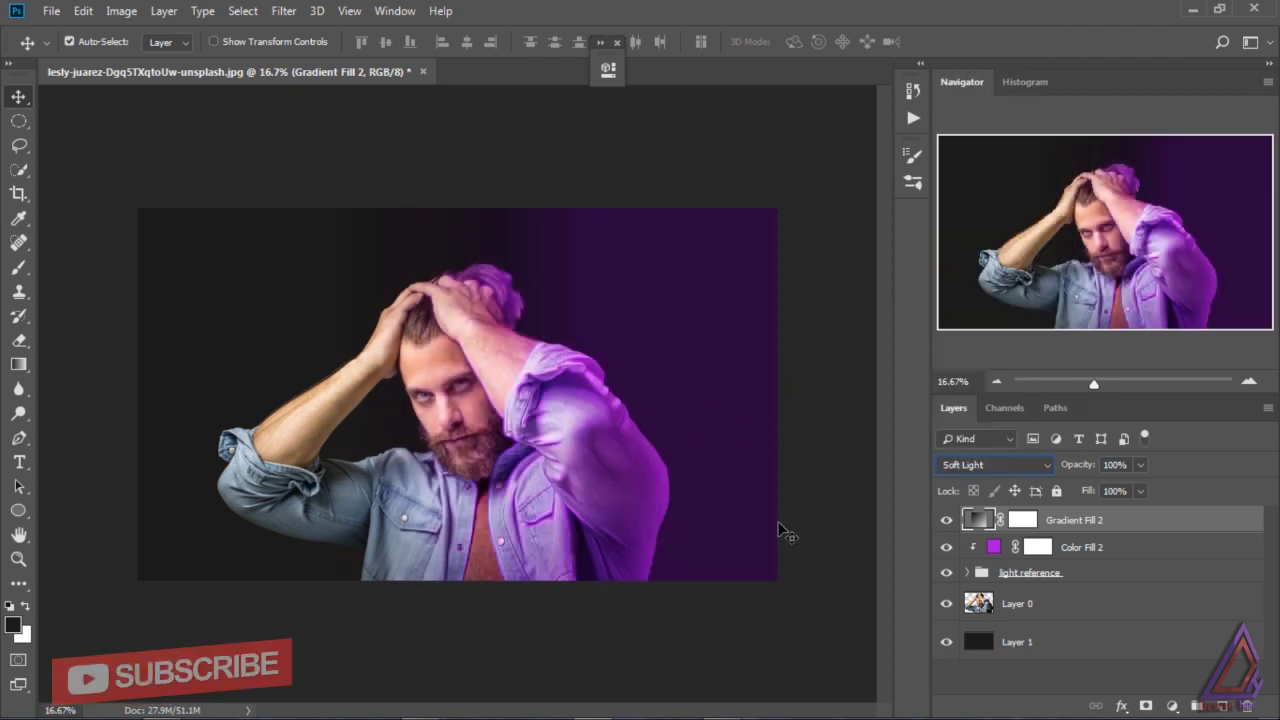
# - Duplicate the light reference group together with Color Fill 2 and Gradient Fill 2
pyautogui.keyDown('shift'); pyautogui.click(1114, 547); pyautogui.keyUp('shift')
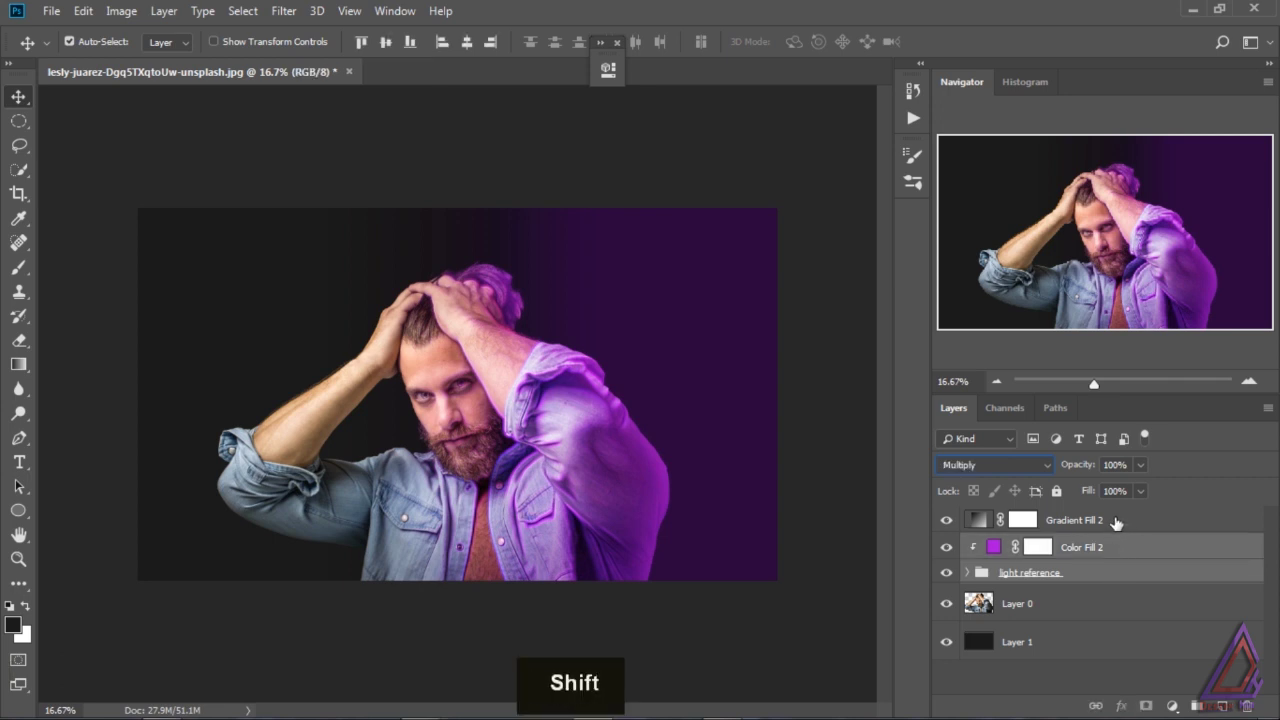
pyautogui.keyDown('shift'); pyautogui.click(1116, 521); pyautogui.keyUp('shift')
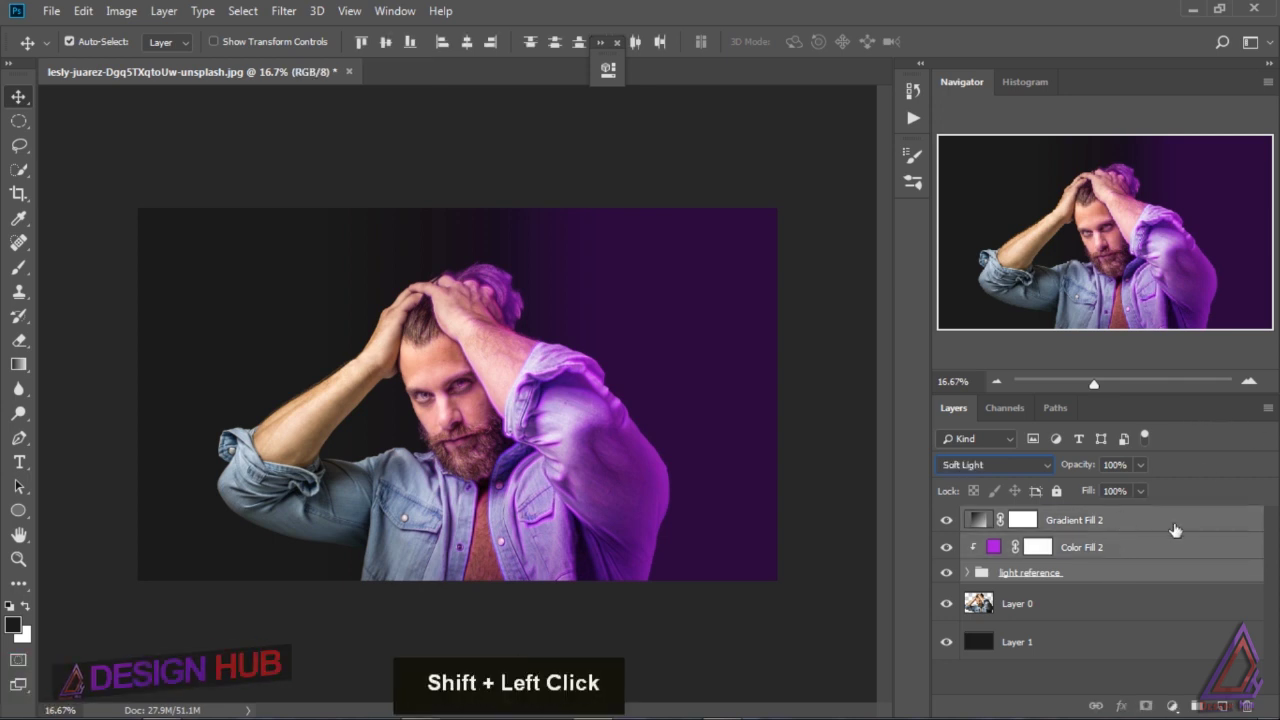
pyautogui.moveTo(1138, 536); pyautogui.dragTo(1222, 706)
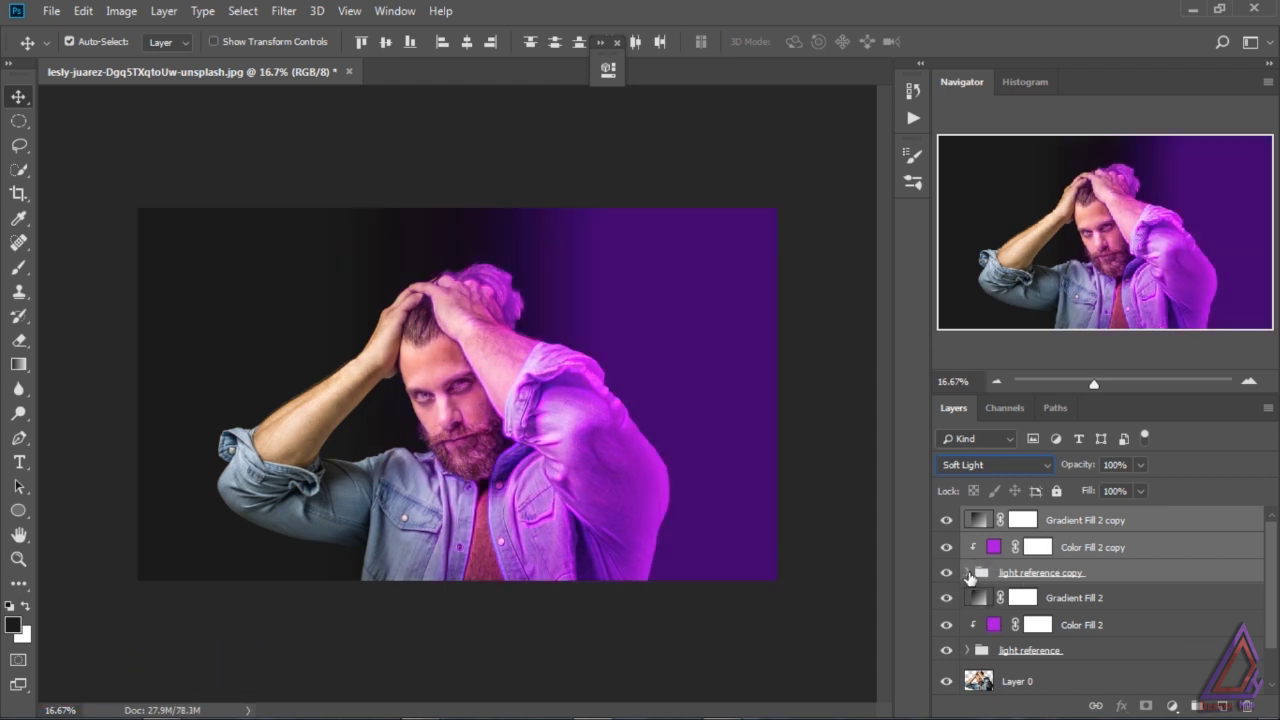
# - Expand the light reference copy group and reverse its Gradient Fill 1
pyautogui.click(967, 572)
pyautogui.scroll(-3, 1052, 640)
pyautogui.doubleClick(992, 641)
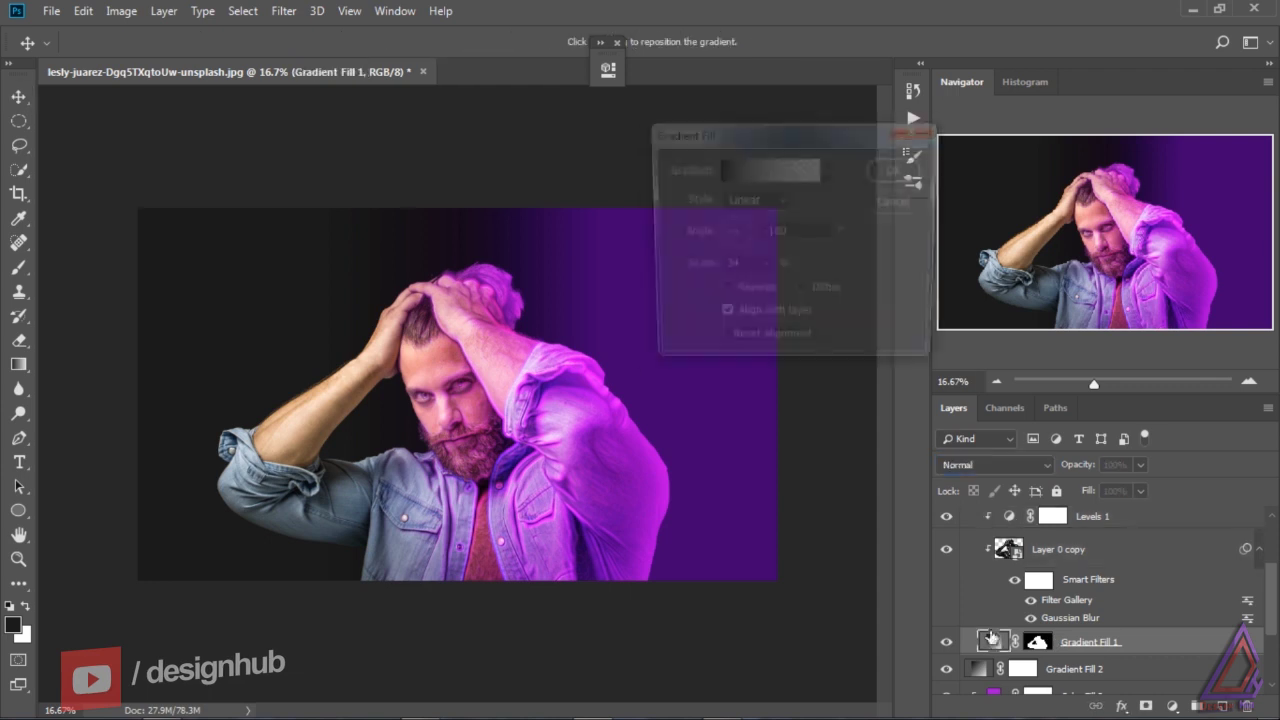
pyautogui.click(721, 293)
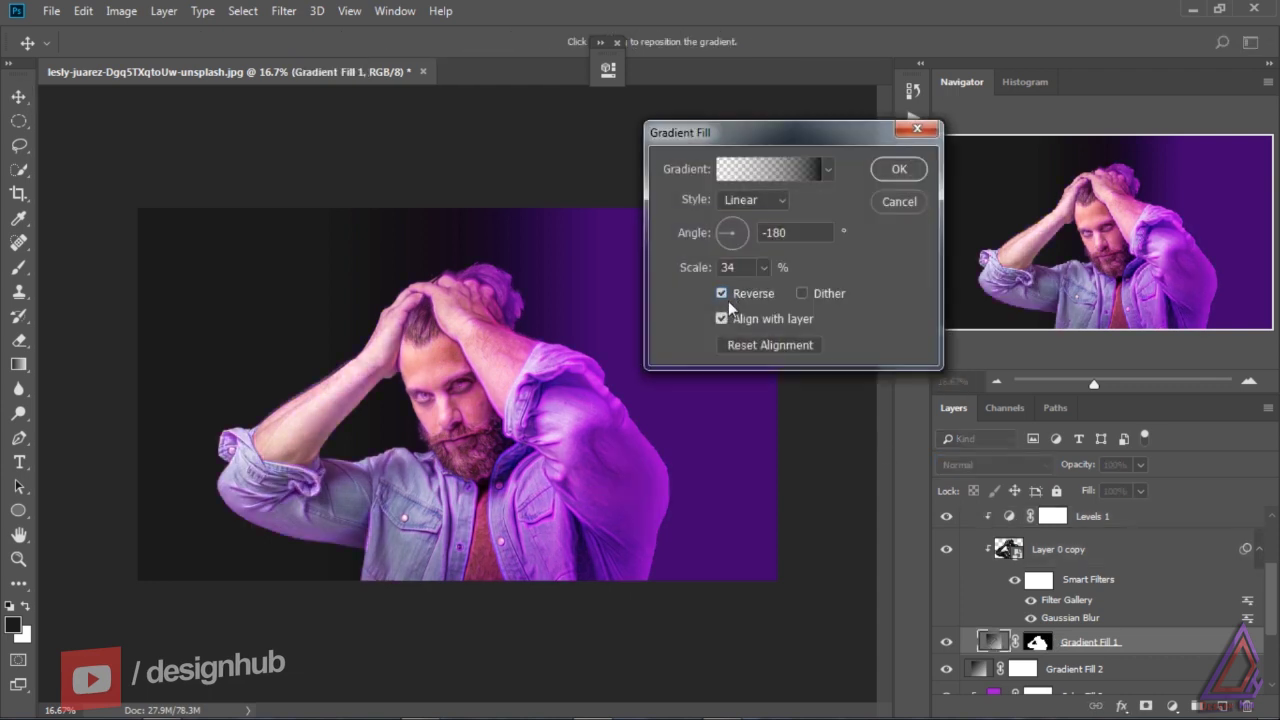
pyautogui.click(893, 170)
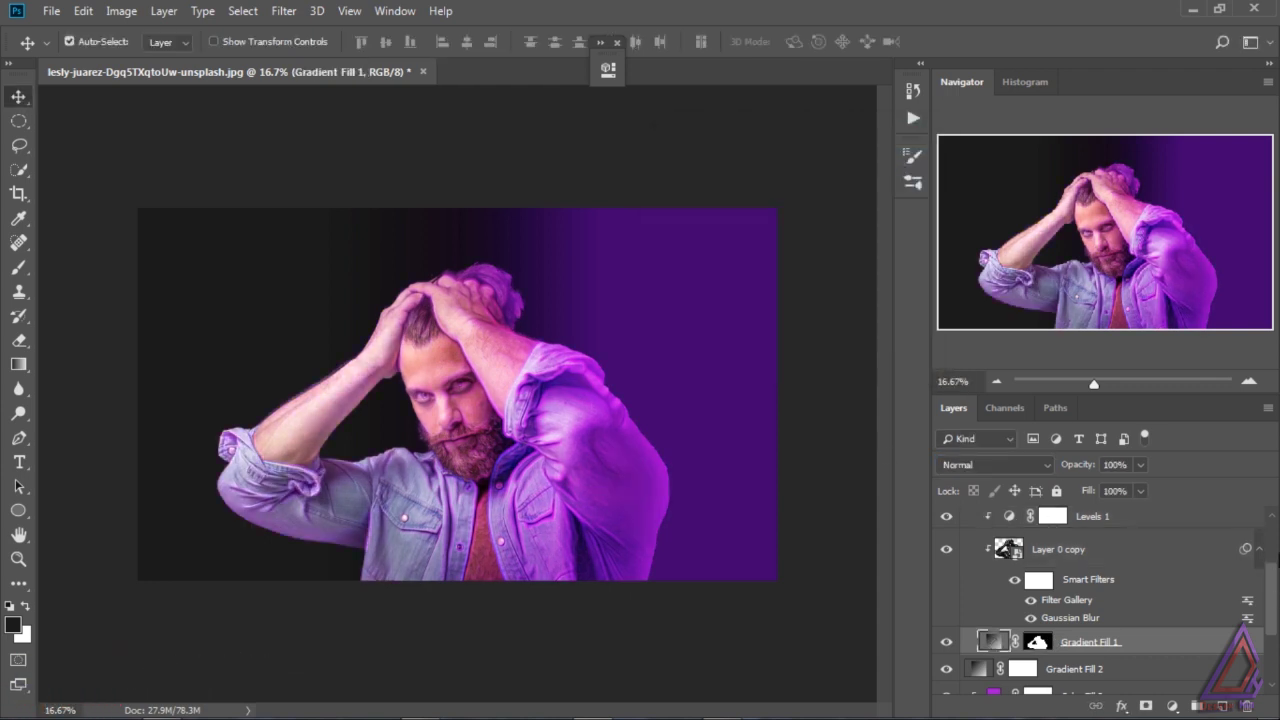
# - In the light reference copy group, set the Levels 1 white input to 207 and the midtone to 0.51
pyautogui.scroll(2, 1276, 558)
pyautogui.scroll(1, 1276, 558)
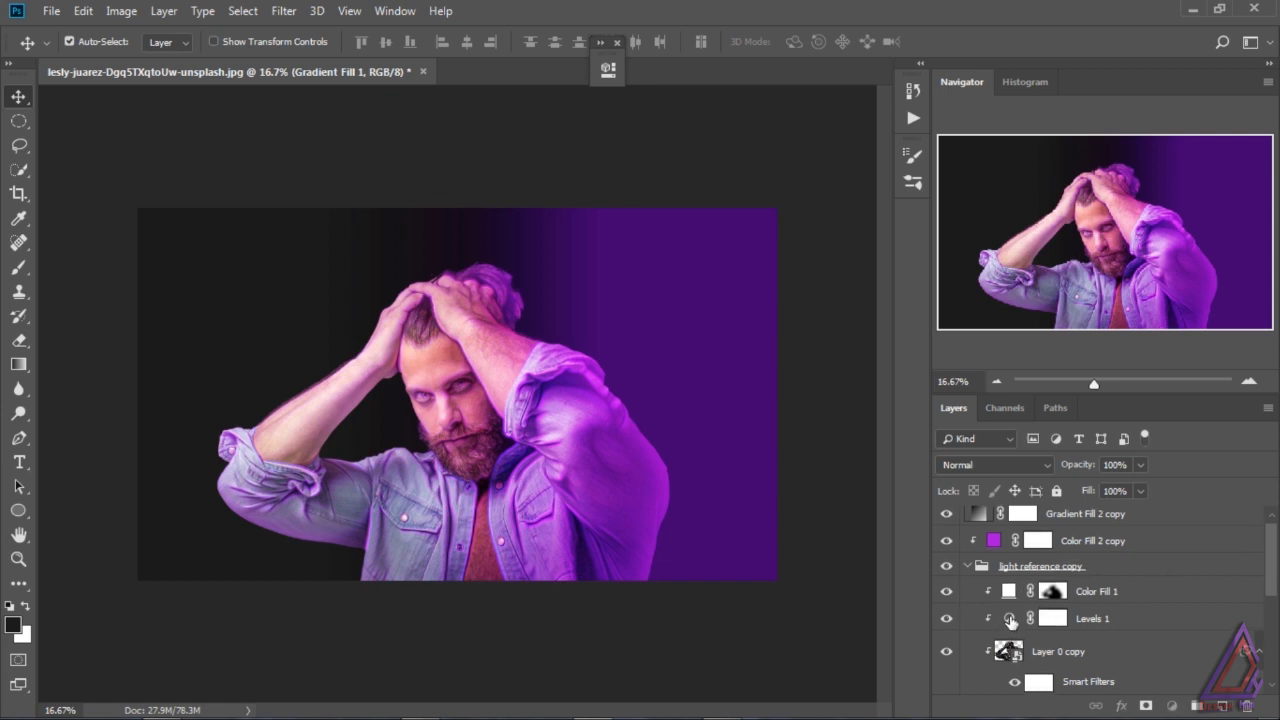
pyautogui.doubleClick(1010, 620)
pyautogui.moveTo(801, 253); pyautogui.dragTo(825, 256)
pyautogui.moveTo(729, 255); pyautogui.dragTo(777, 257)
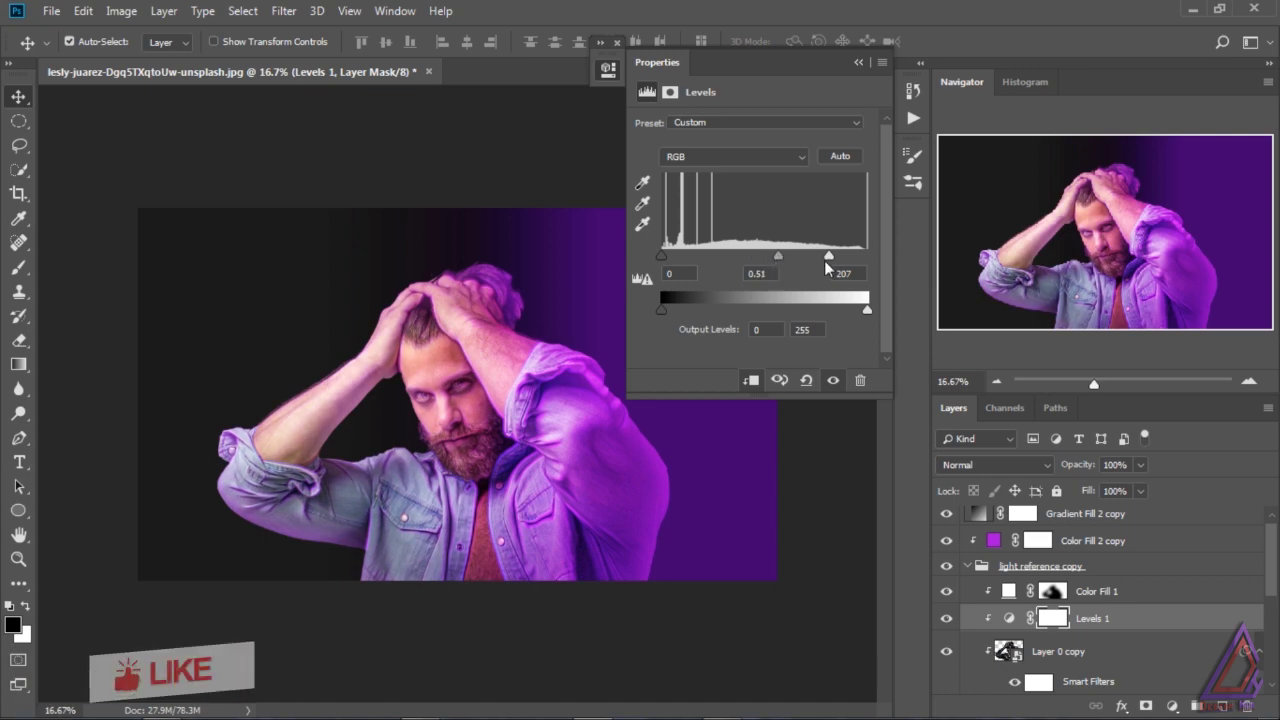
pyautogui.click(857, 63)
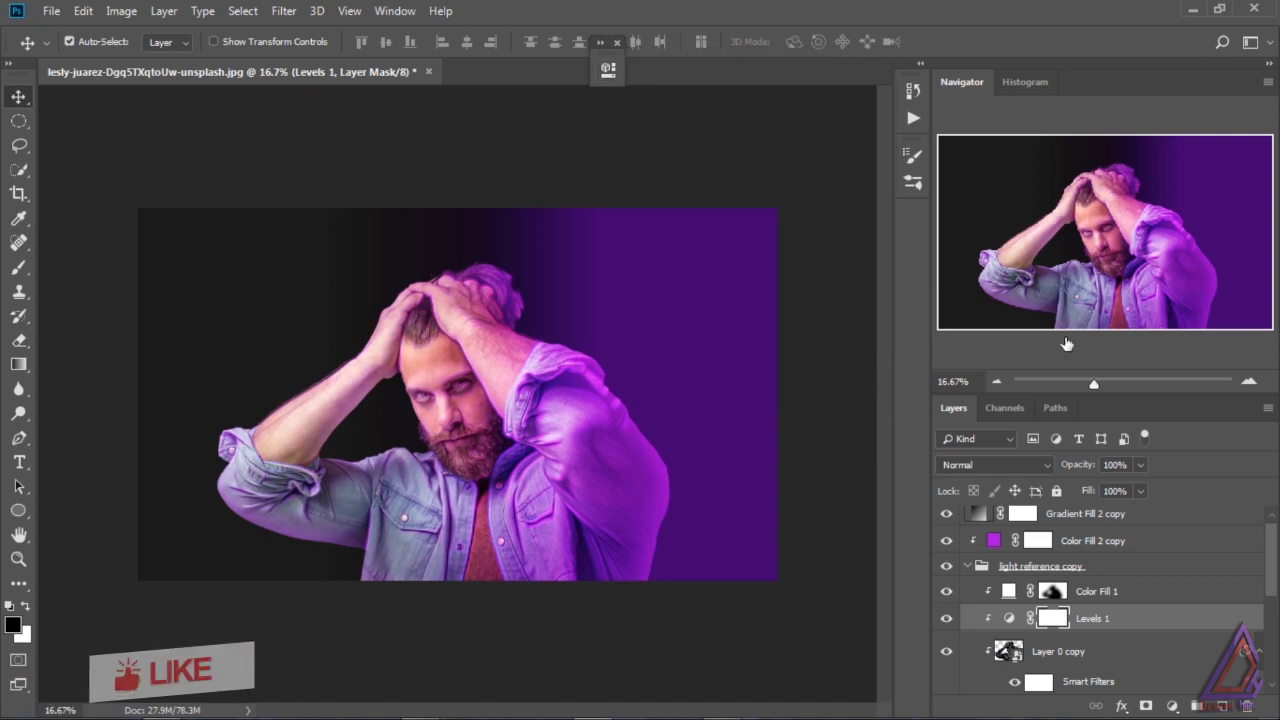
# - Change the Color Fill 2 copy colour to yellow ddd10e and copy its hex code
pyautogui.doubleClick(993, 541)
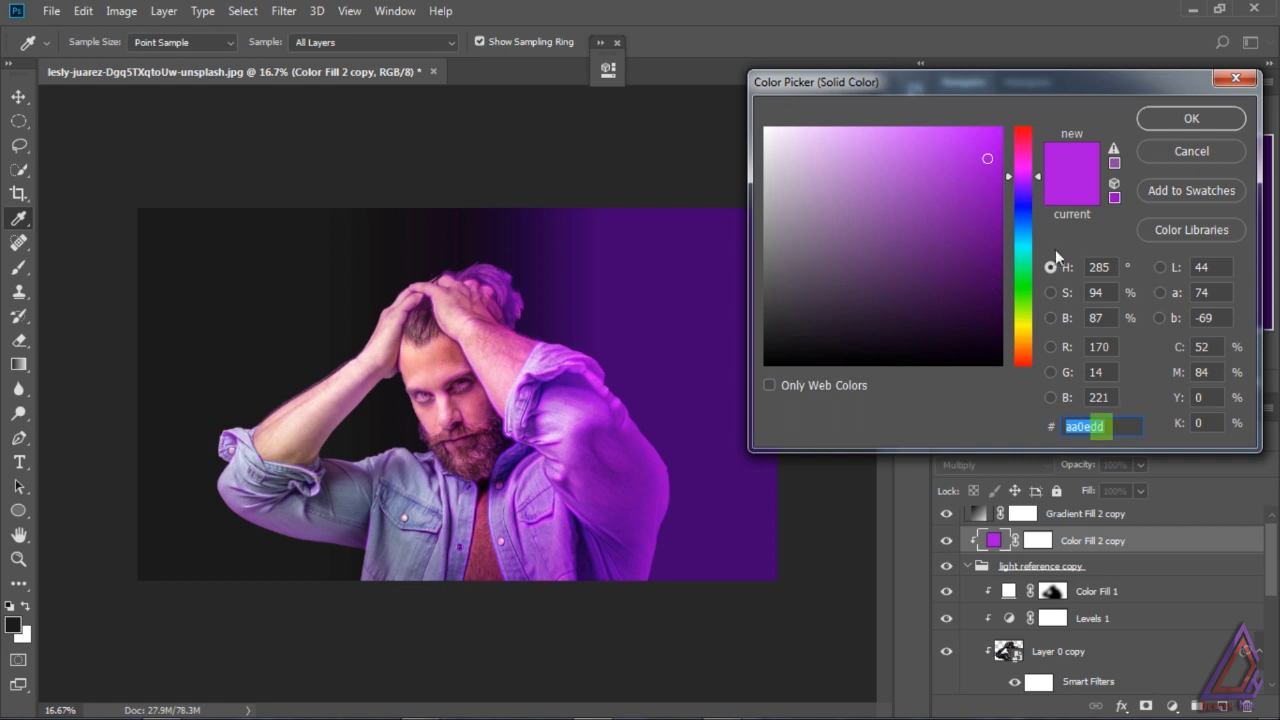
pyautogui.moveTo(1036, 178); pyautogui.dragTo(1043, 318)
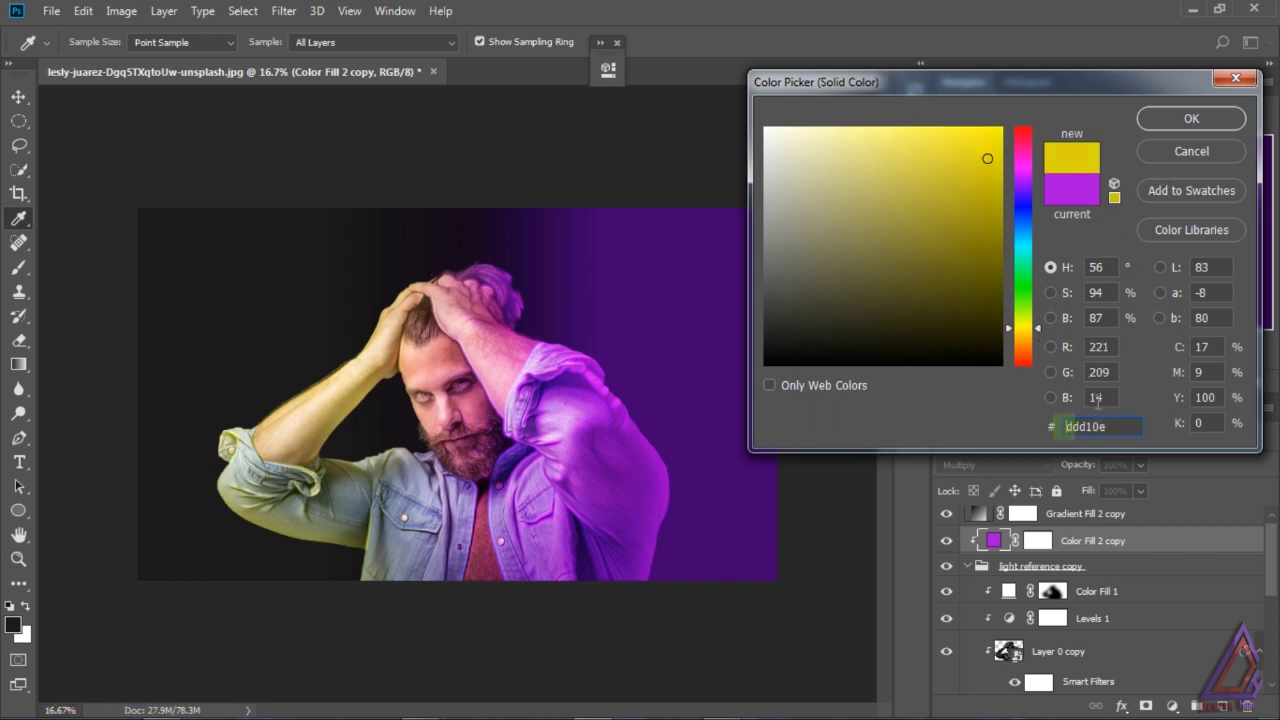
pyautogui.doubleClick(1096, 426)
pyautogui.hotkey('ctrl', 'c')
pyautogui.rightClick(1087, 430)
pyautogui.click(950, 490)
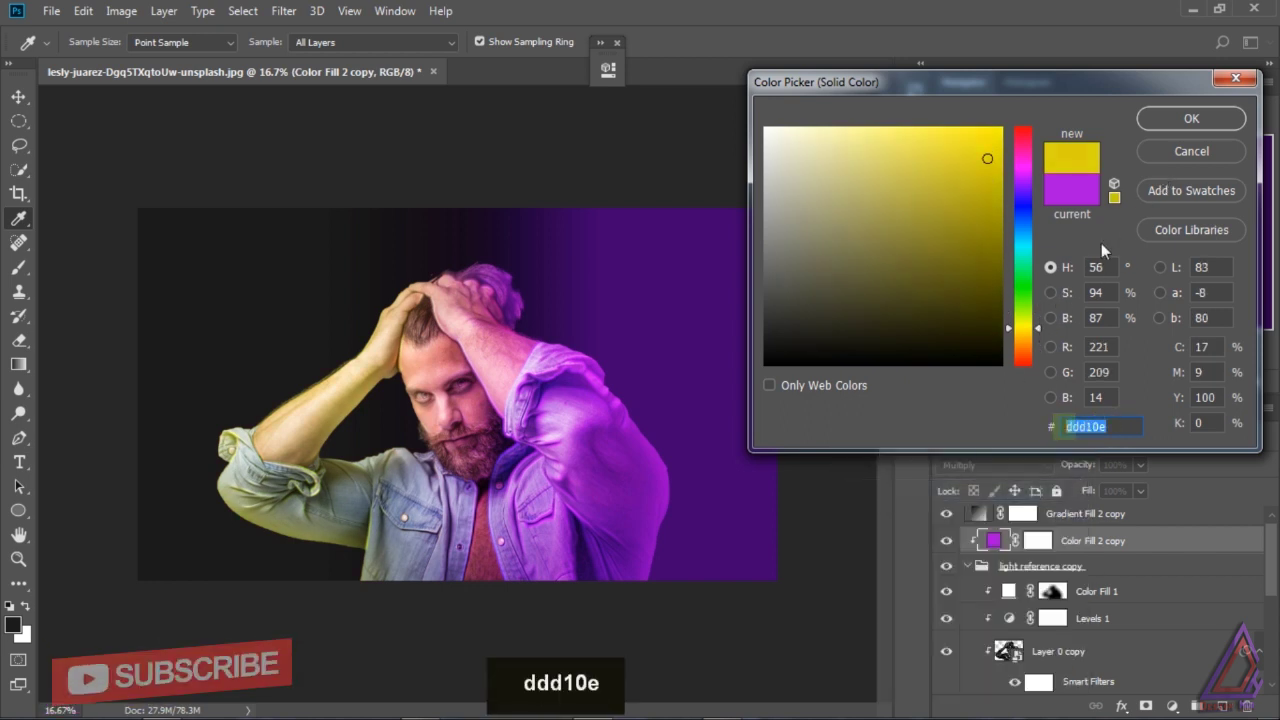
pyautogui.click(1178, 119)
# - Turn off Reverse for Gradient Fill 2 copy and set its starting colour stop to the copied yellow, ddd10e
pyautogui.click(980, 516)
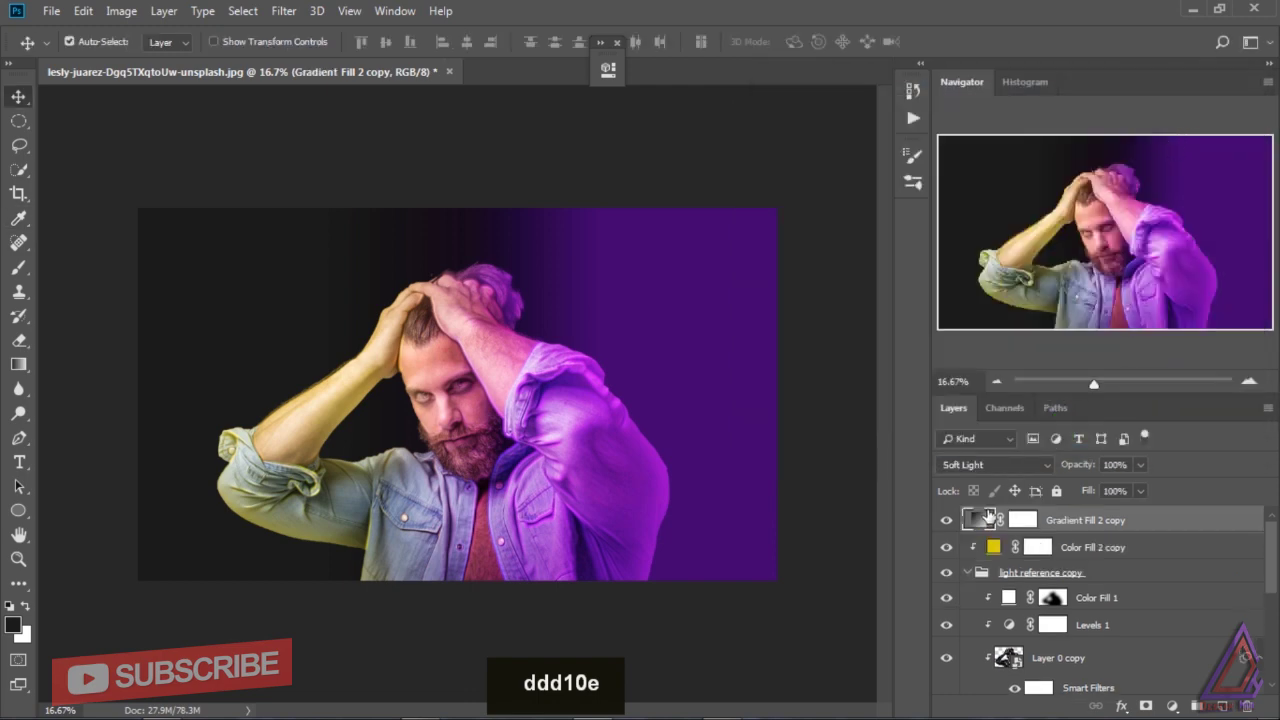
pyautogui.doubleClick(980, 521)
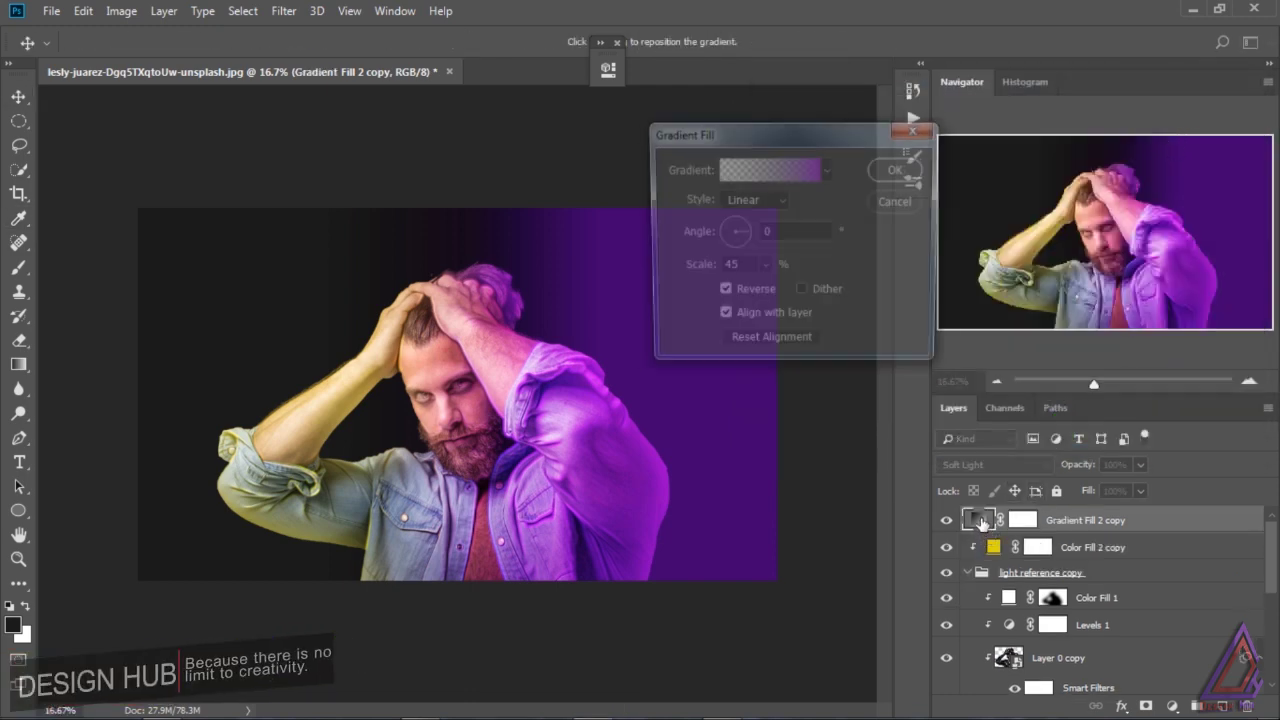
pyautogui.click(722, 293)
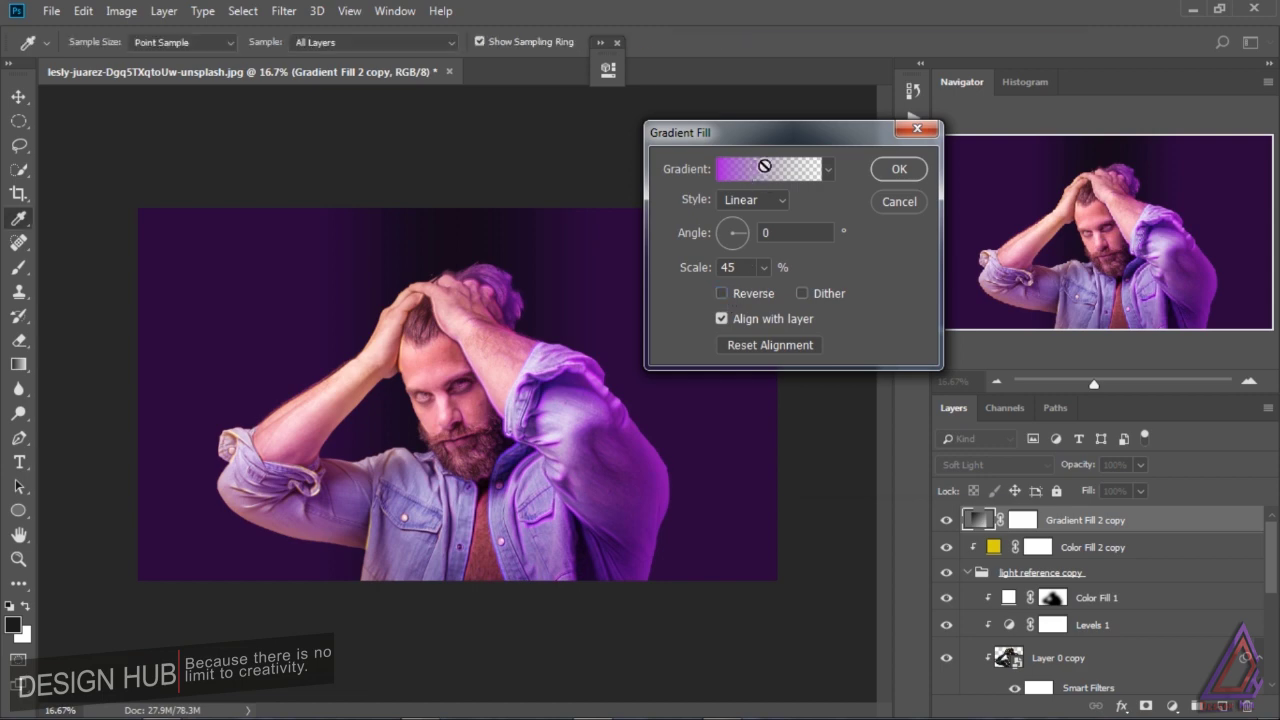
pyautogui.click(768, 169)
pyautogui.doubleClick(688, 384)
pyautogui.rightClick(1084, 422)
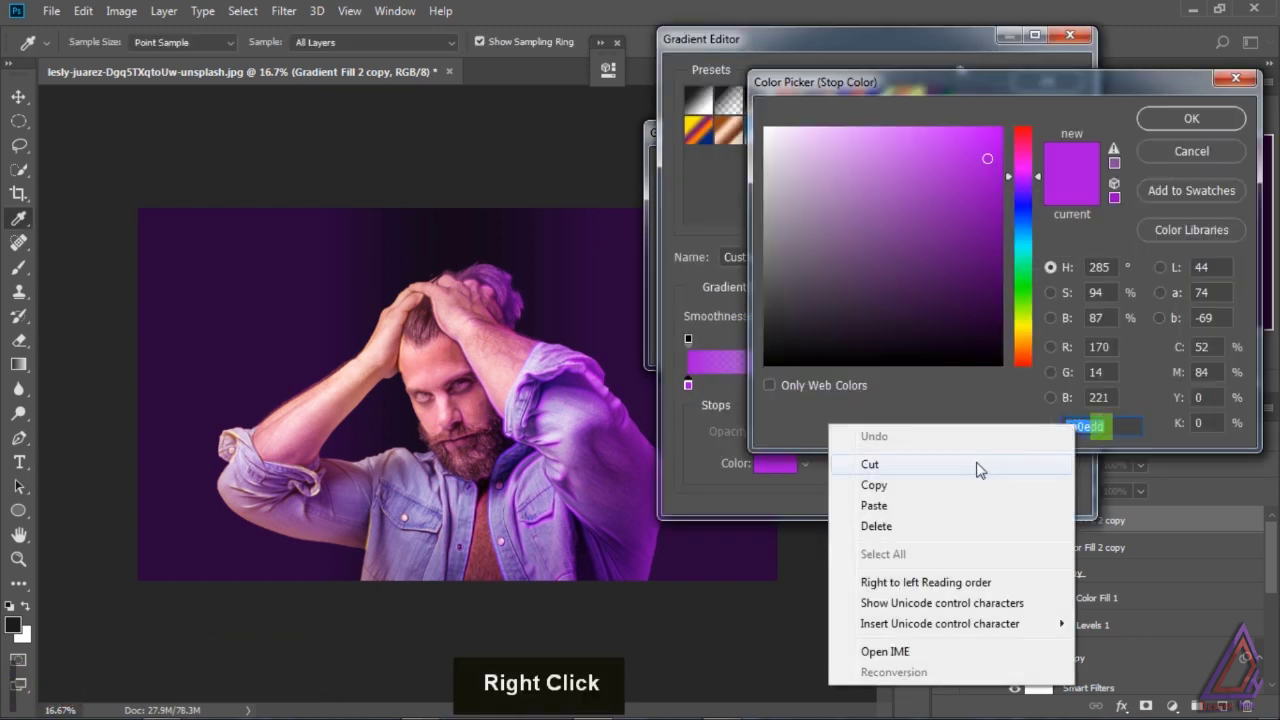
pyautogui.click(910, 505)
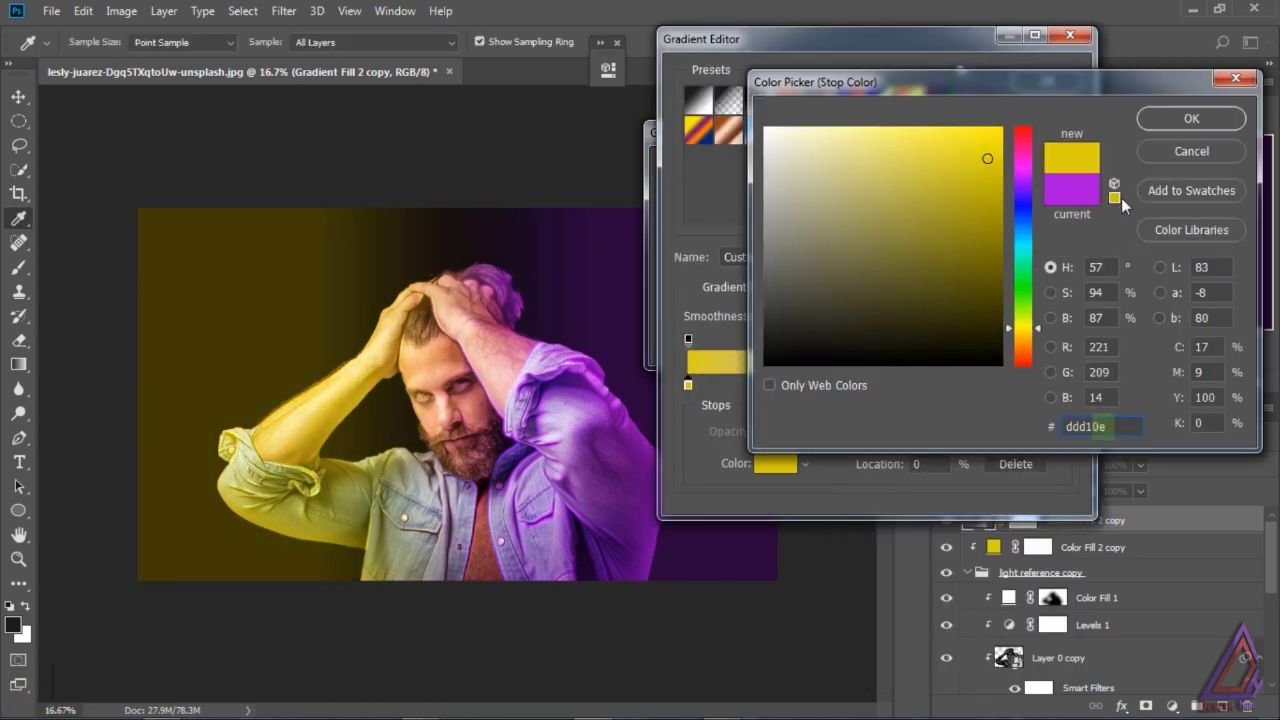
pyautogui.click(1190, 120)
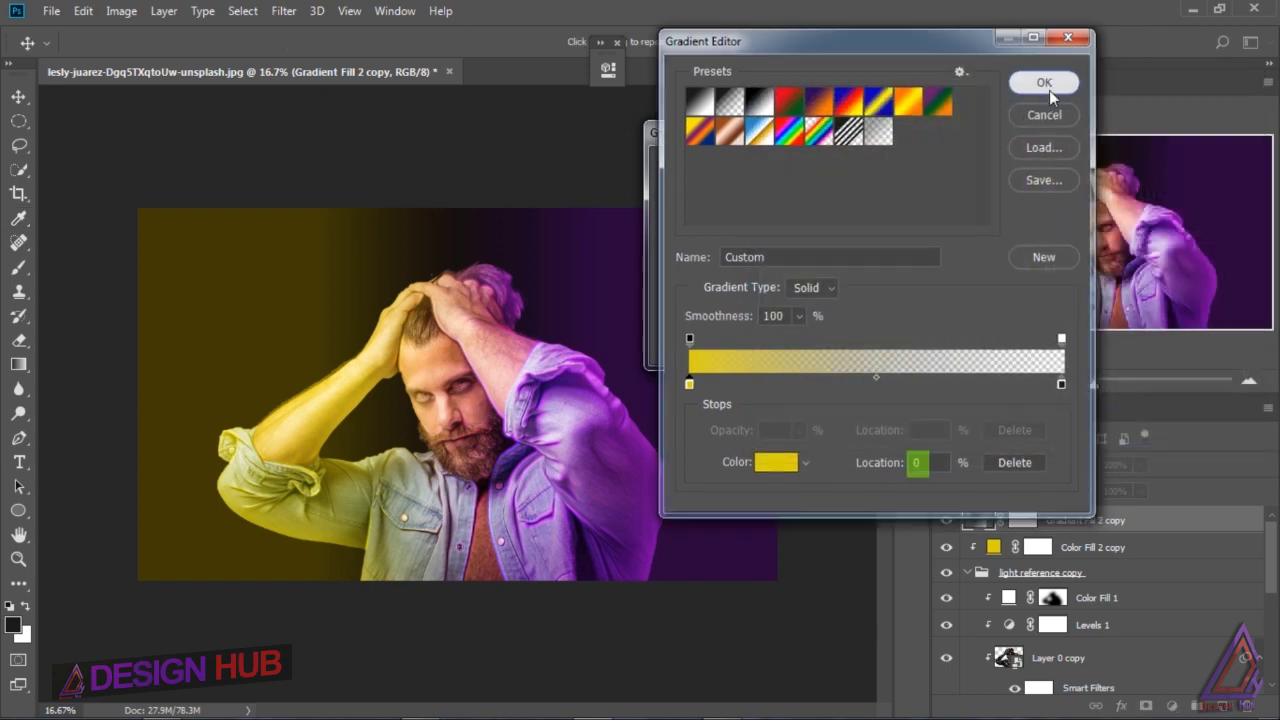
pyautogui.click(1050, 82)
# - Set the Gradient Fill 2 copy scale to 34% and enable Dither
pyautogui.click(763, 268)
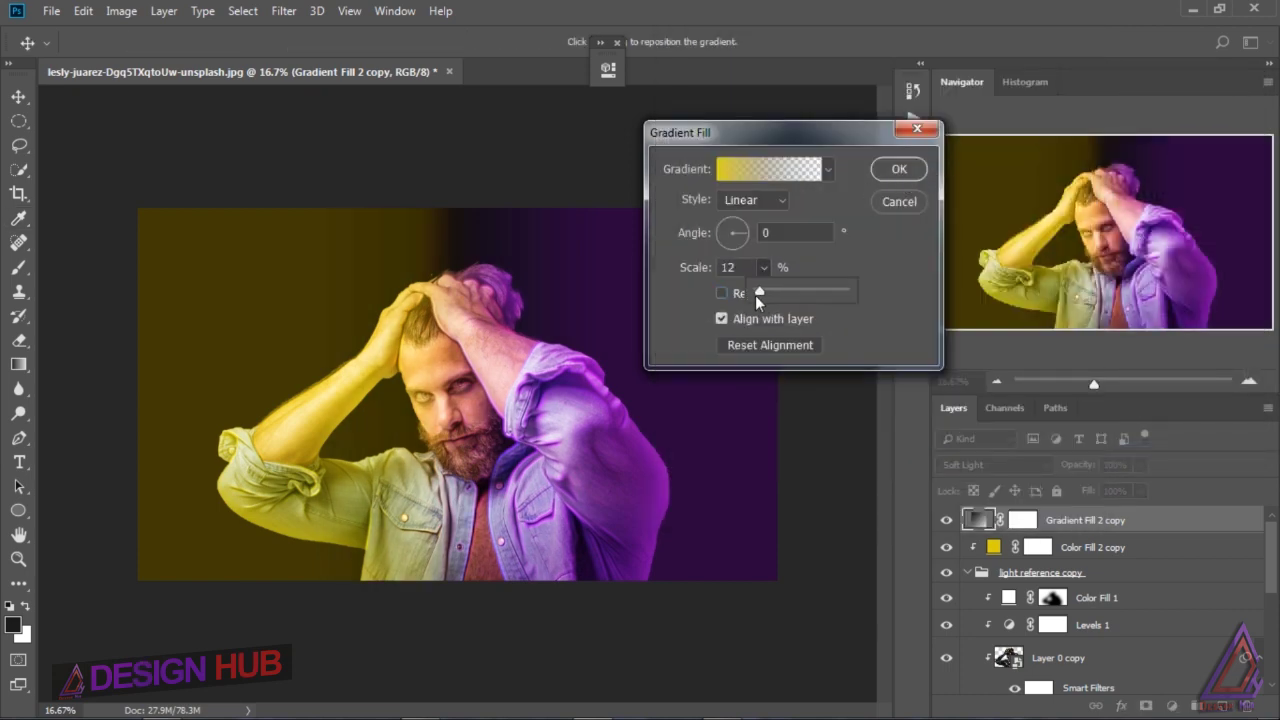
pyautogui.moveTo(759, 292); pyautogui.dragTo(758, 292)
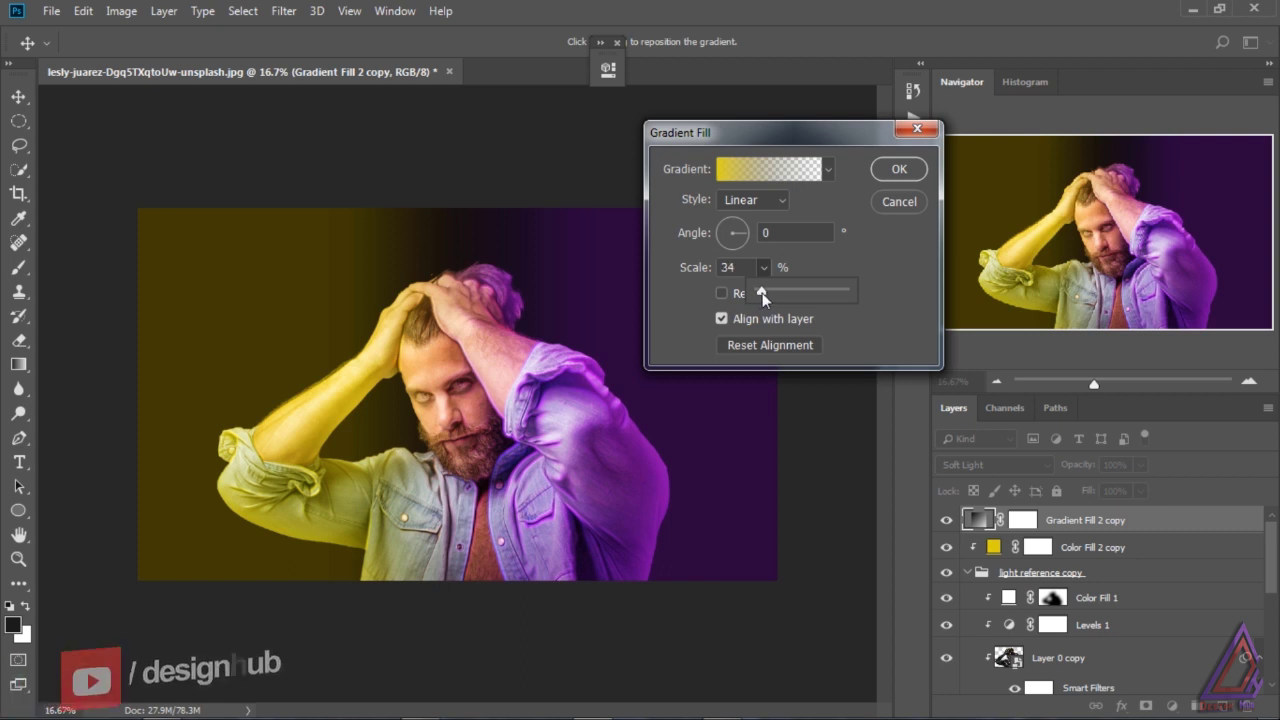
pyautogui.click(888, 251)
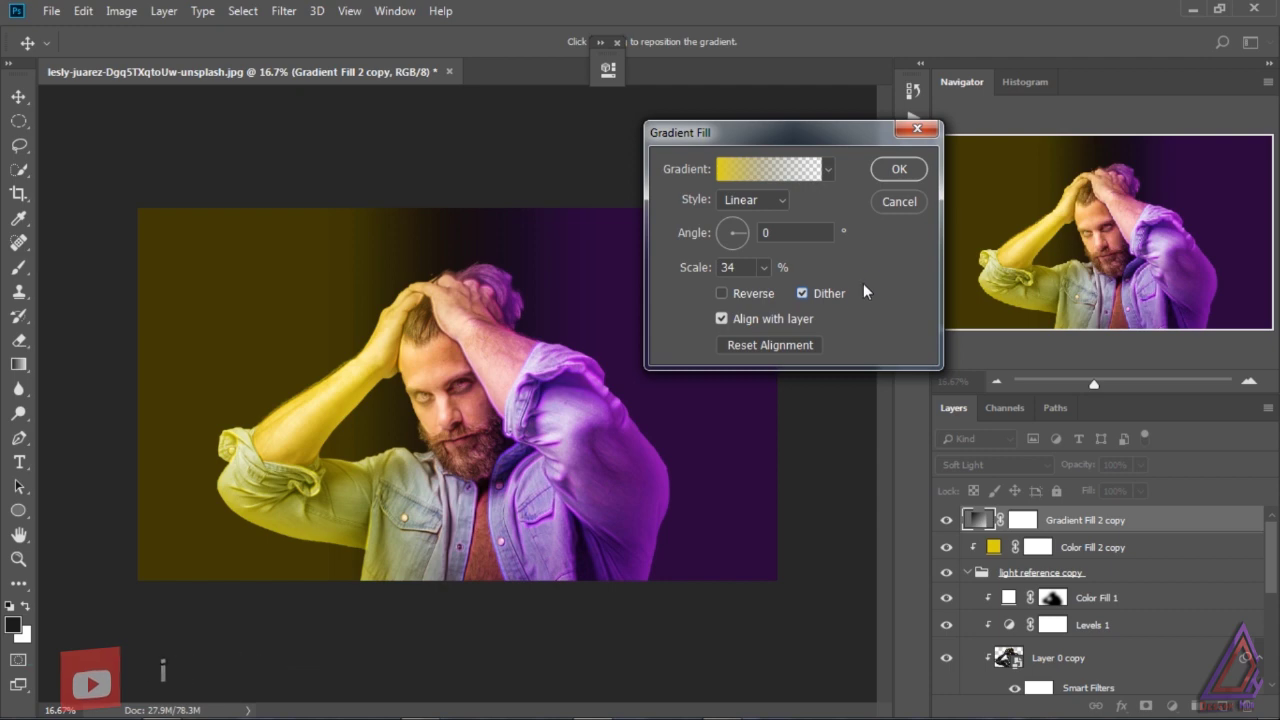
pyautogui.click(896, 171)
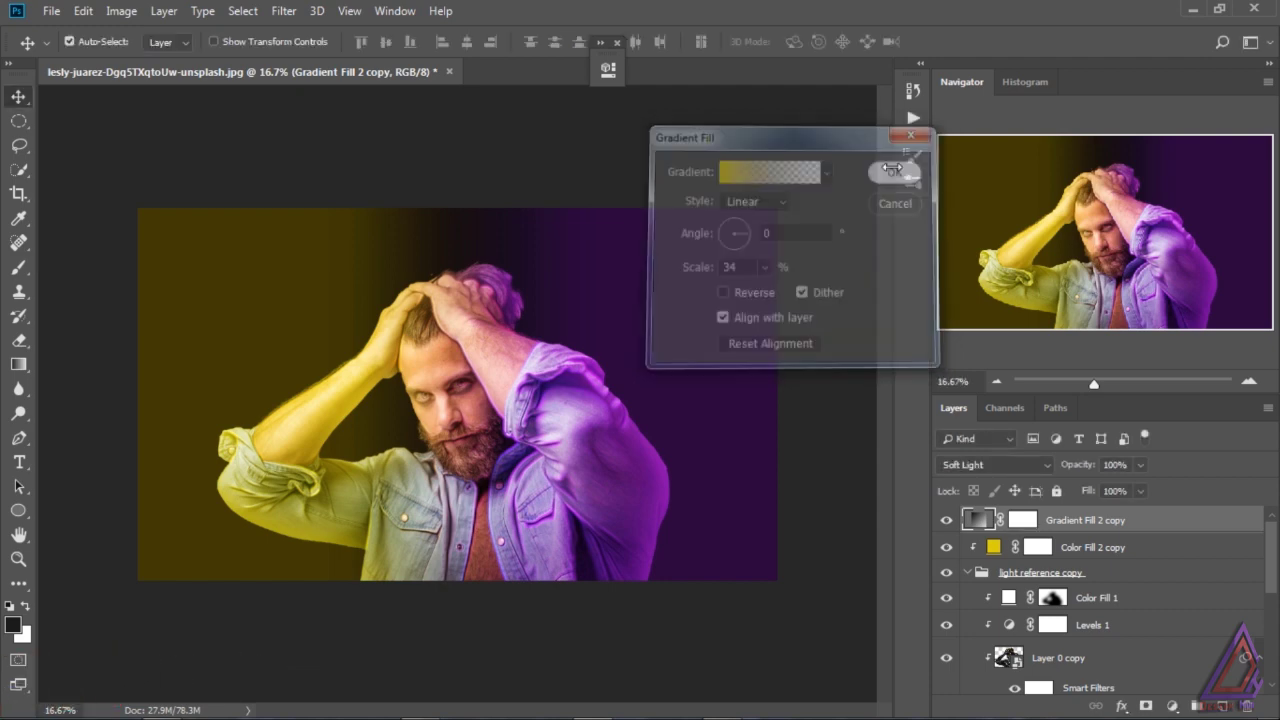
# - Compare the image with and without Color Fill 2 copy, Gradient Fill 2 copy and the copied group's Levels 1
pyautogui.click(947, 548)
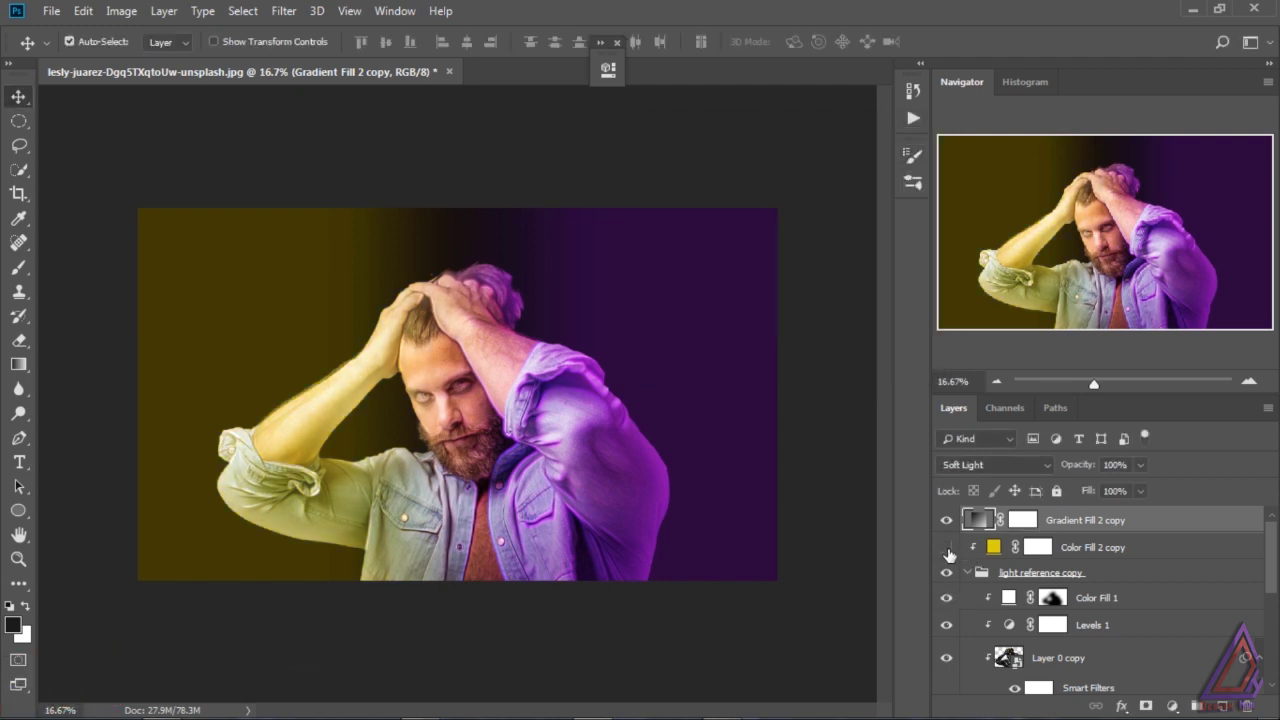
pyautogui.click(947, 548)
pyautogui.click(947, 521)
pyautogui.click(947, 521)
pyautogui.click(947, 625)
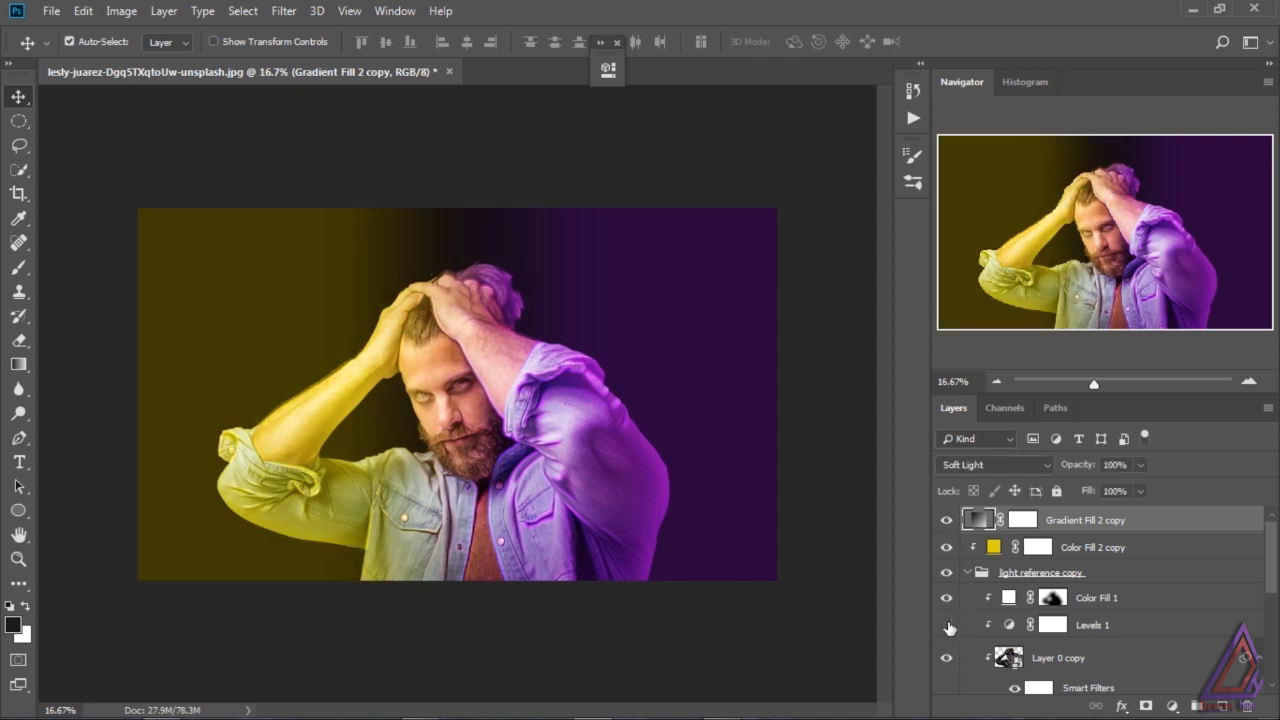
pyautogui.click(947, 625)
pyautogui.scroll(-3, 1272, 580)
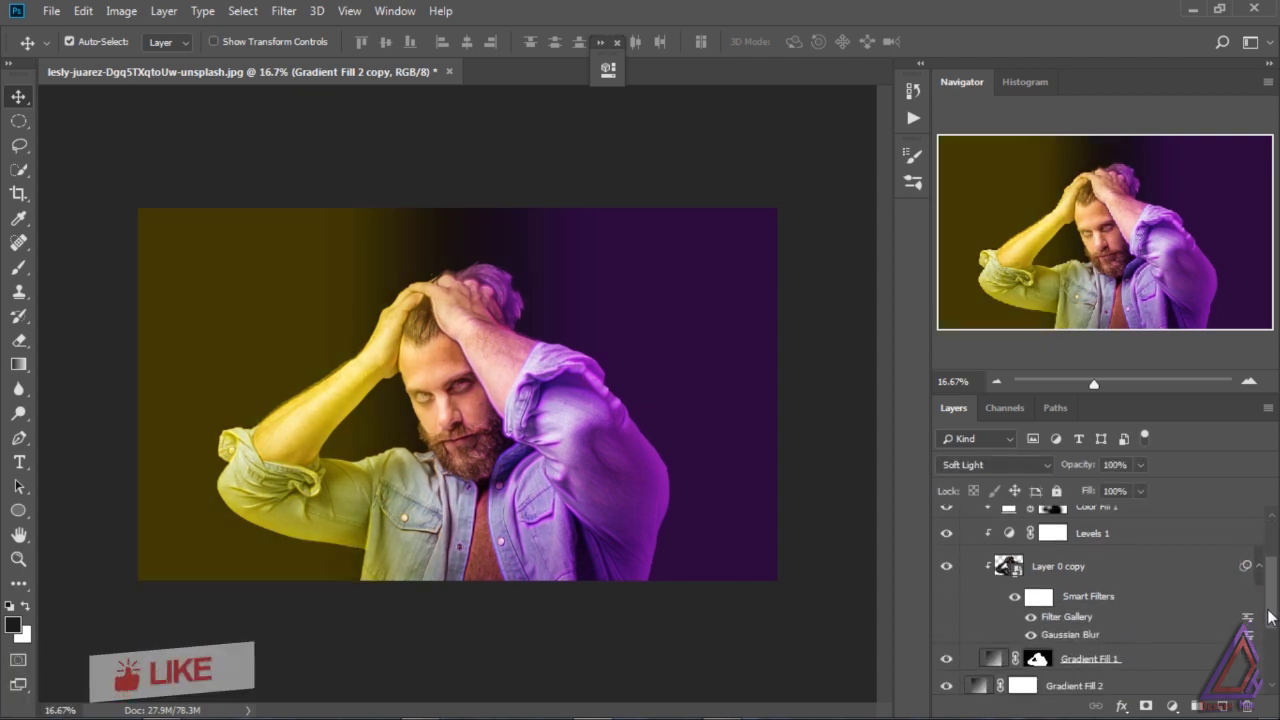
pyautogui.scroll(3, 1266, 605)
# - Group Gradient Fill 2 copy, Color Fill 2 copy and the light reference copy group together
pyautogui.click(1097, 578)
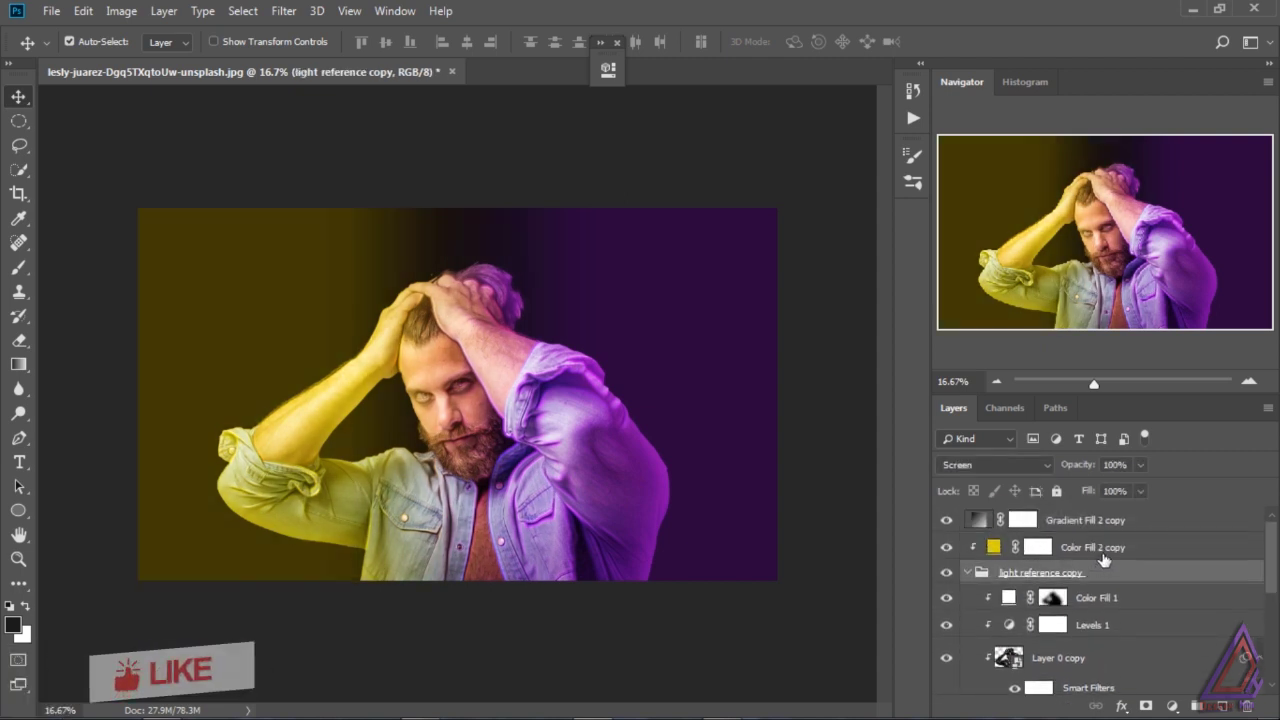
pyautogui.keyDown('shift'); pyautogui.click(1140, 537); pyautogui.keyUp('shift')
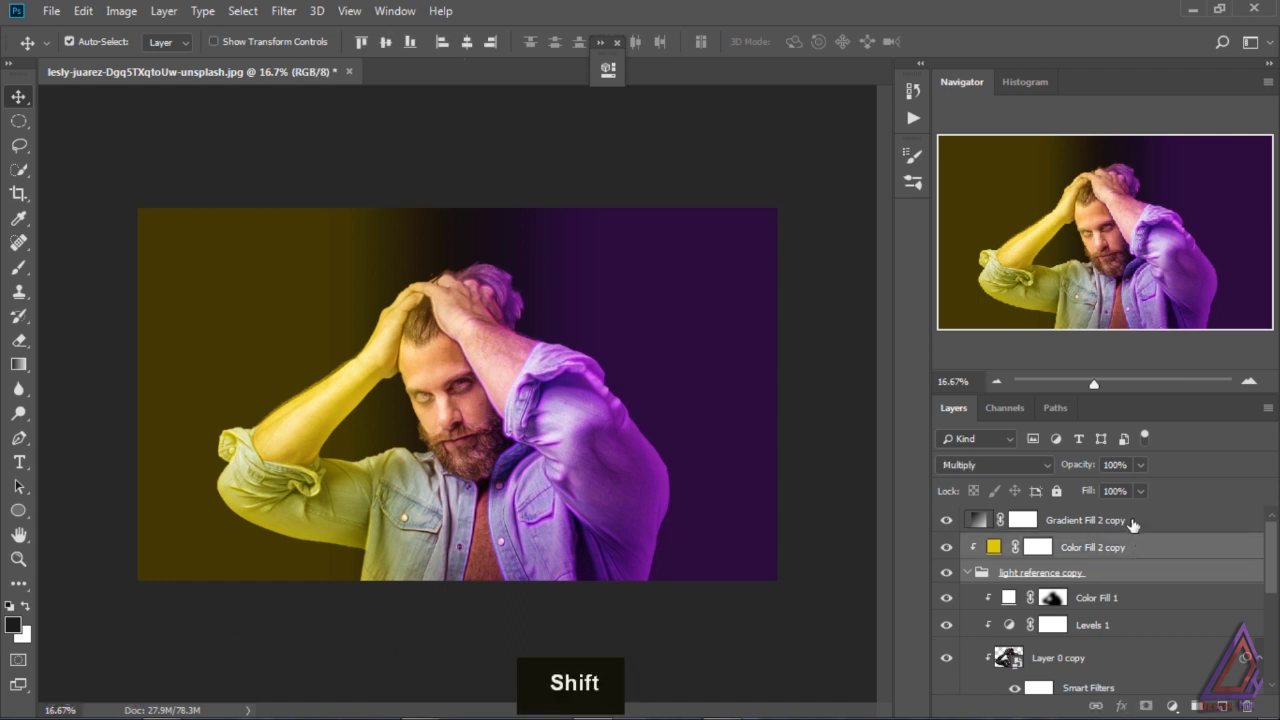
pyautogui.click(1094, 578)
pyautogui.click(1130, 522)
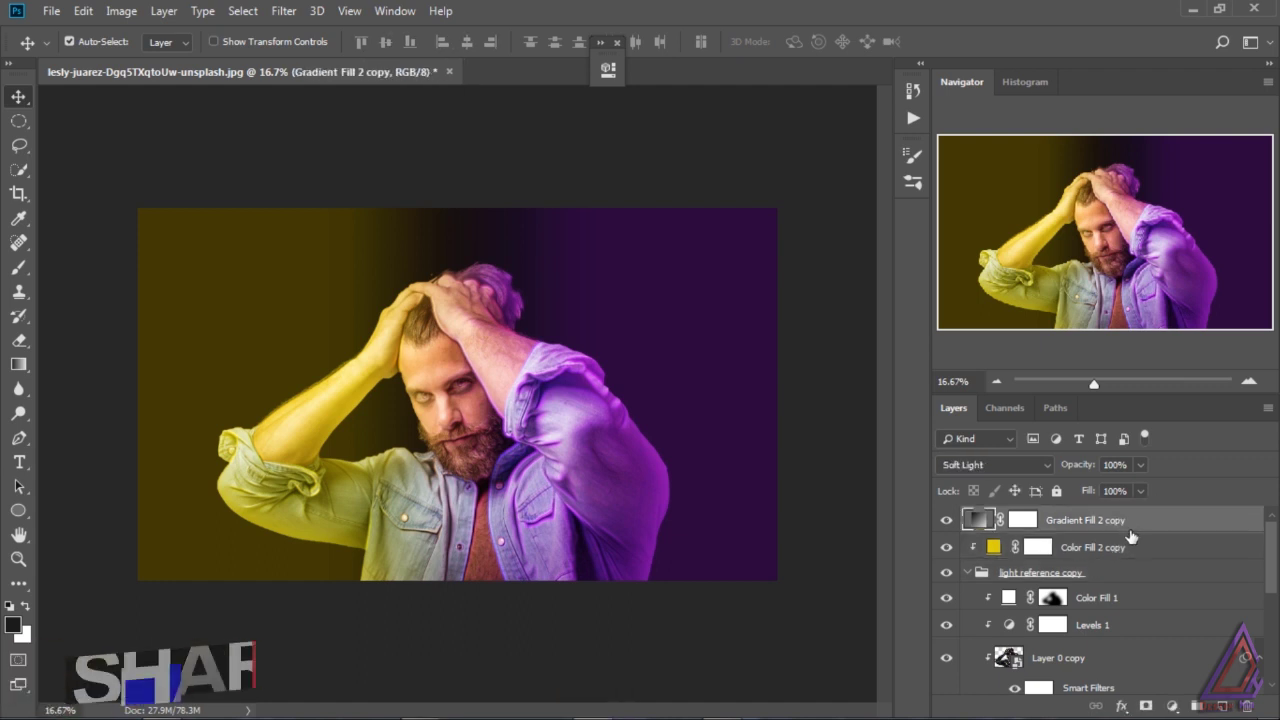
pyautogui.keyDown('shift'); pyautogui.click(1110, 578); pyautogui.keyUp('shift')
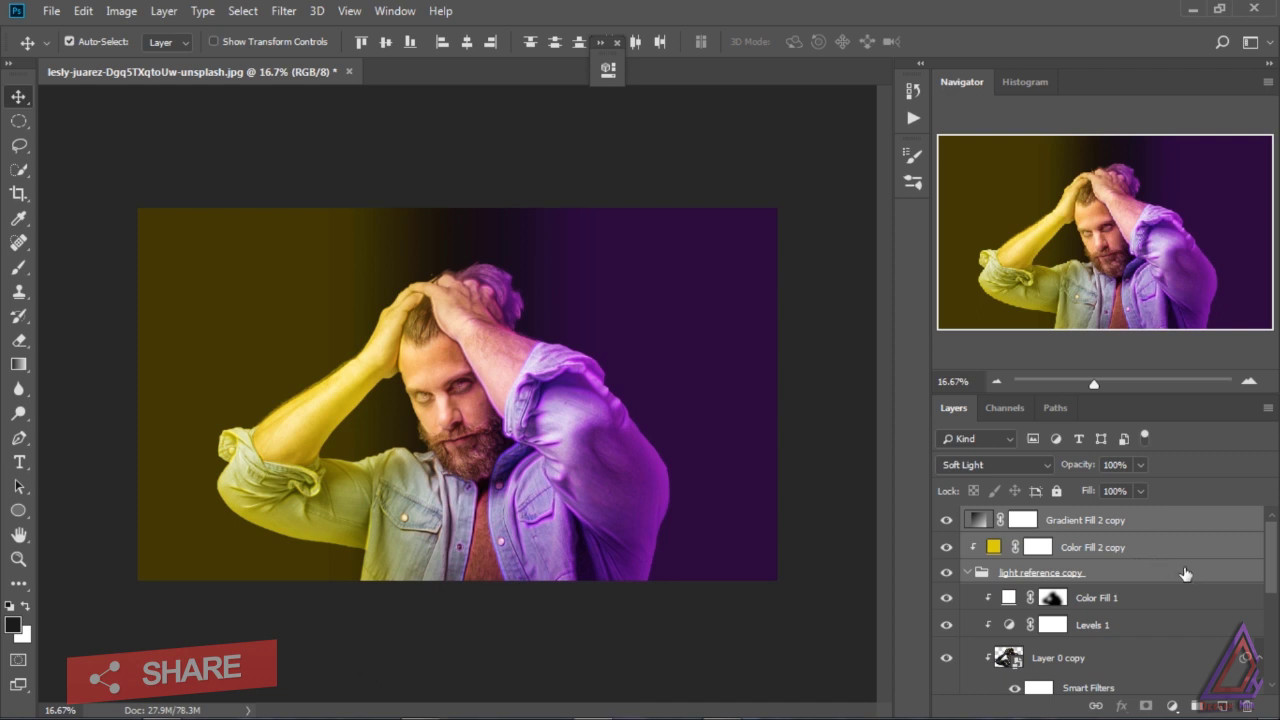
pyautogui.click(966, 573)
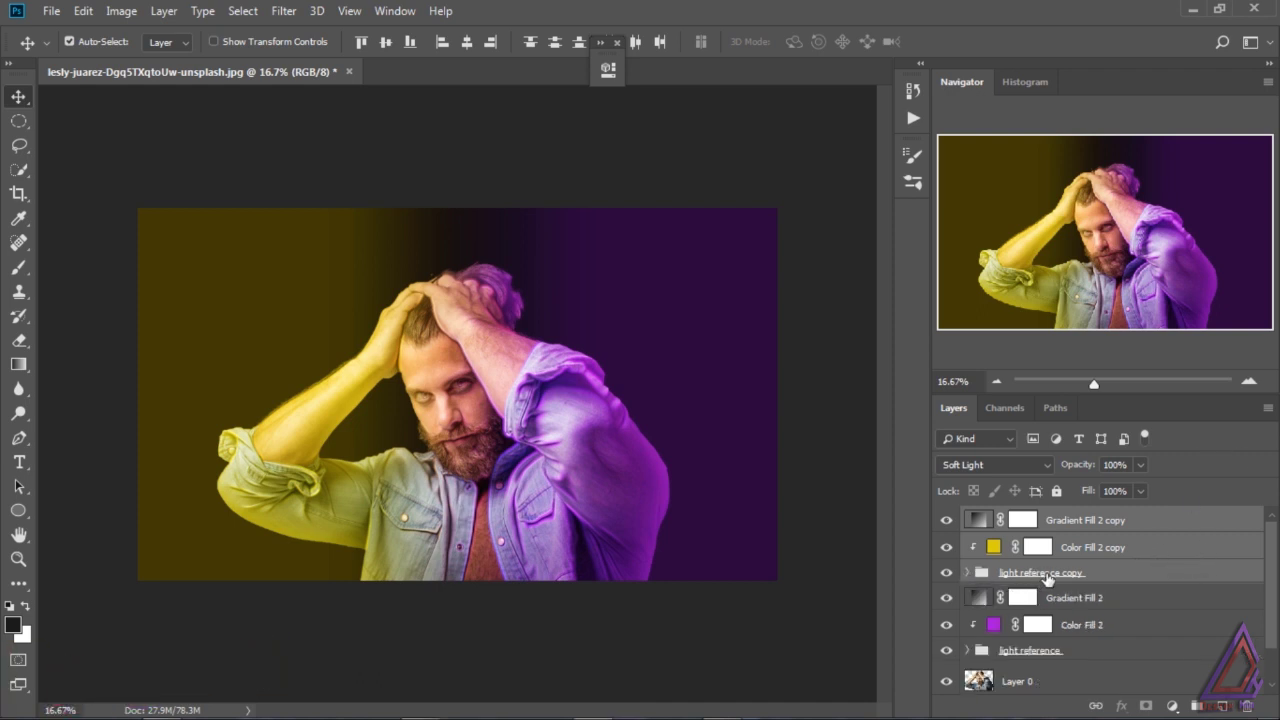
pyautogui.hotkey('ctrl', 'g')
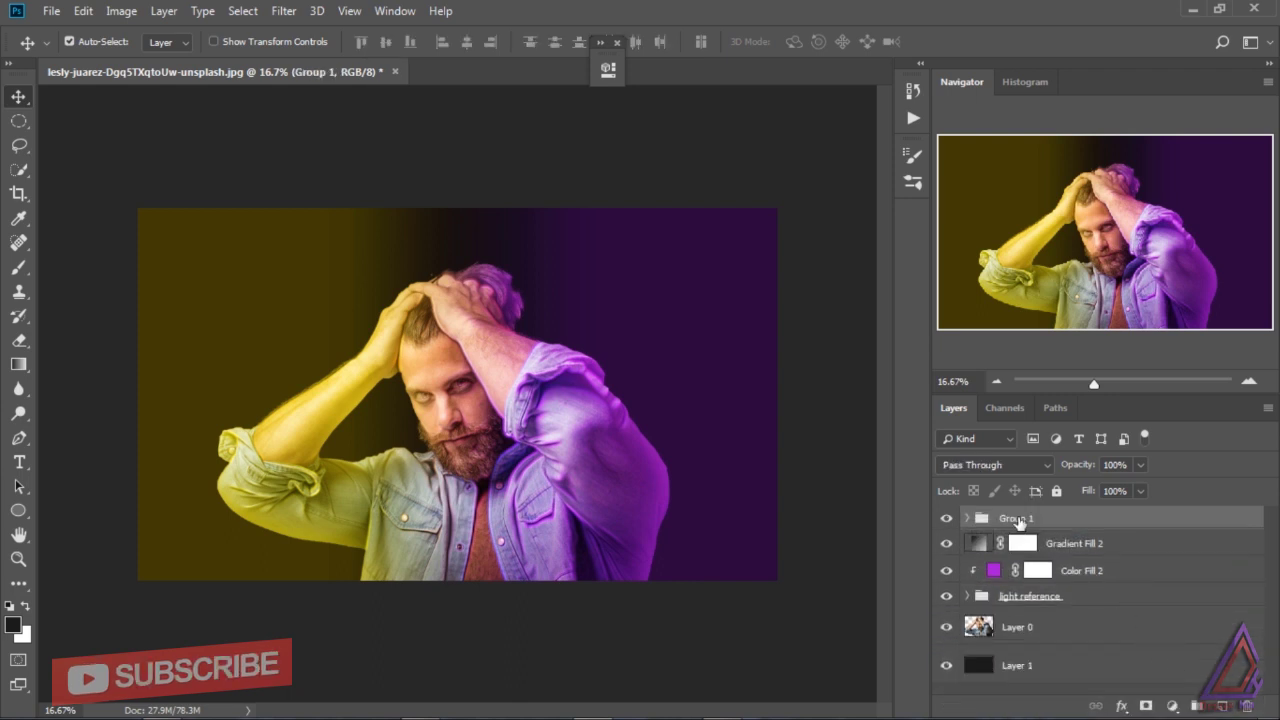
# - Rename the new group with the yellow lighting layers as "left side falling"
pyautogui.doubleClick(1016, 518)
pyautogui.write('Left ')
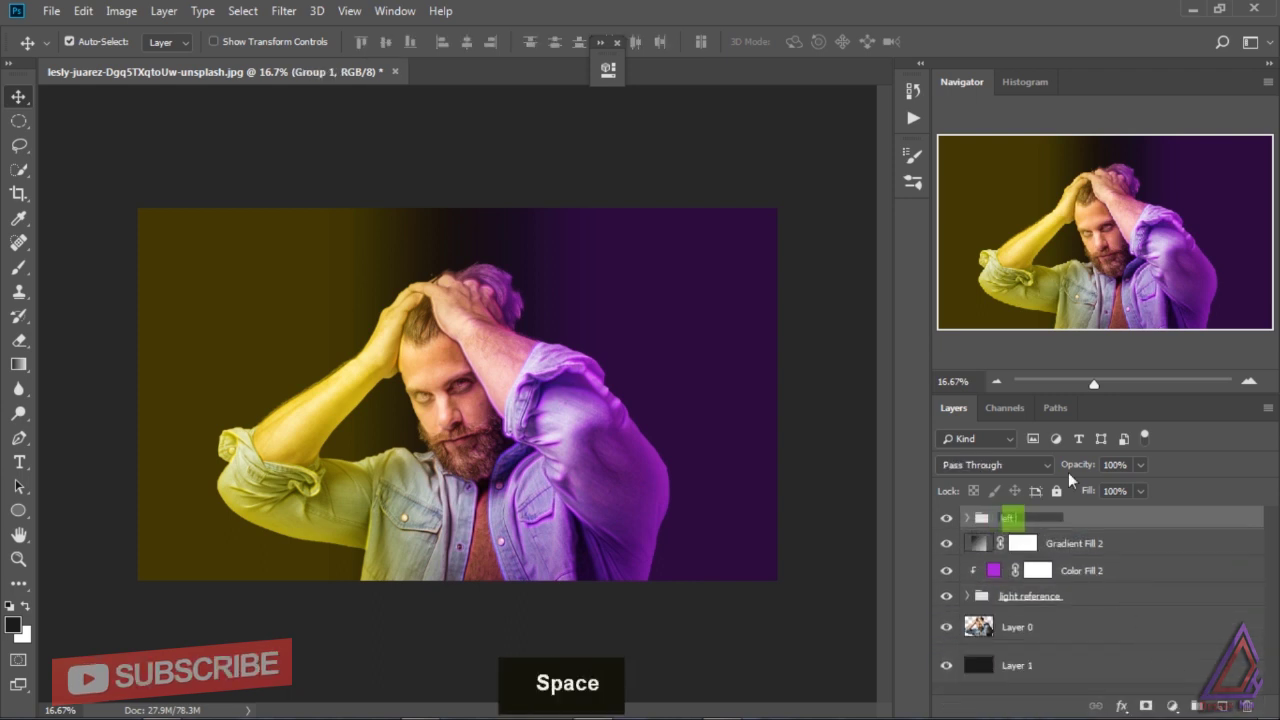
pyautogui.write('f')
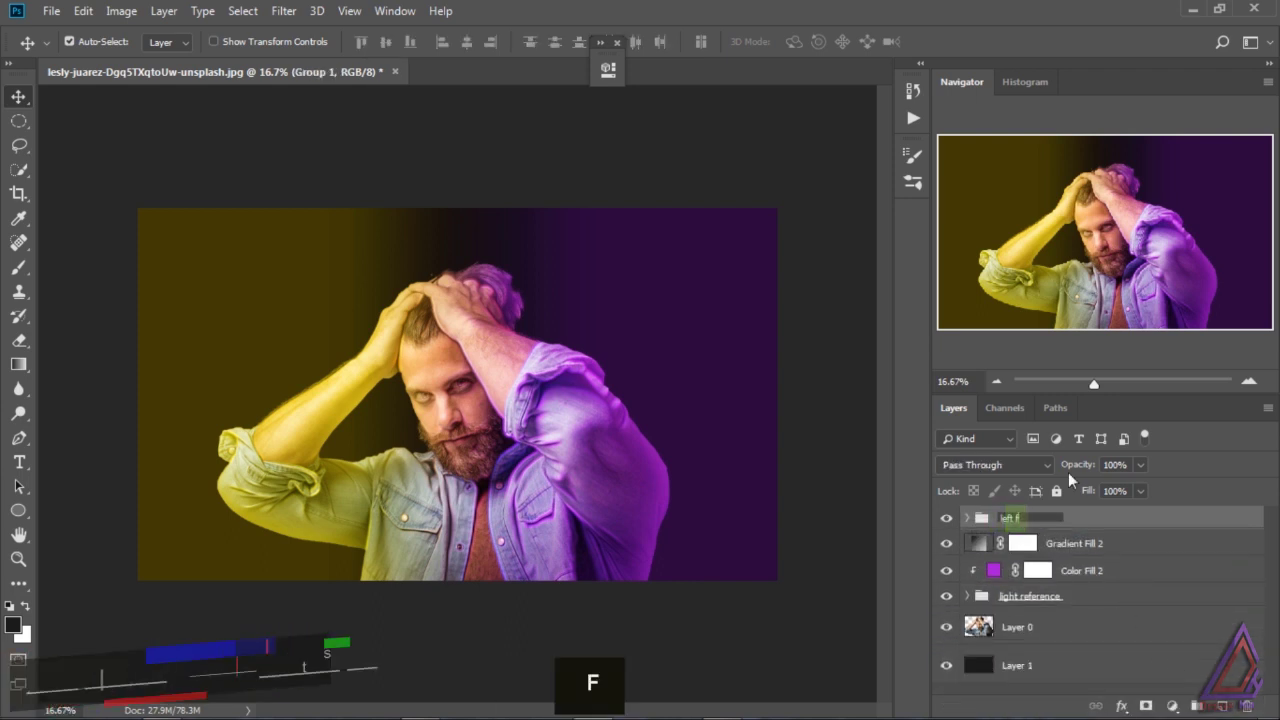
pyautogui.write('illing')
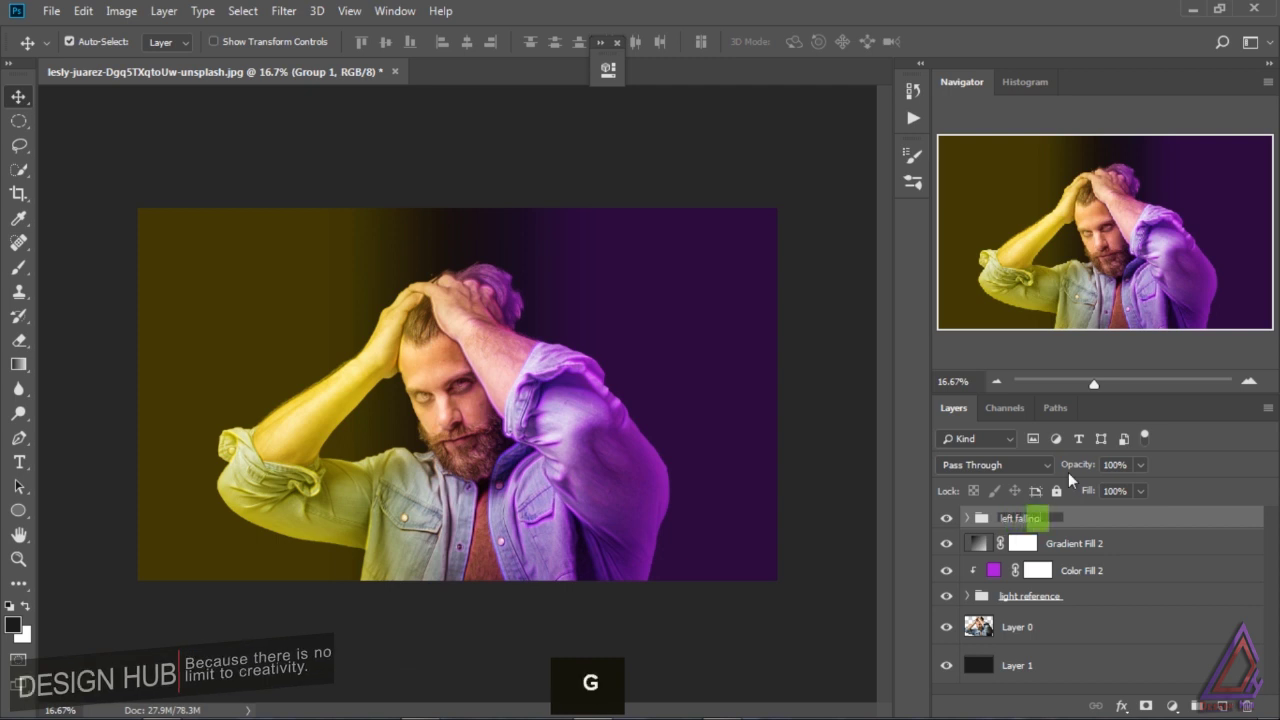
pyautogui.click(1015, 518)
pyautogui.write('side')
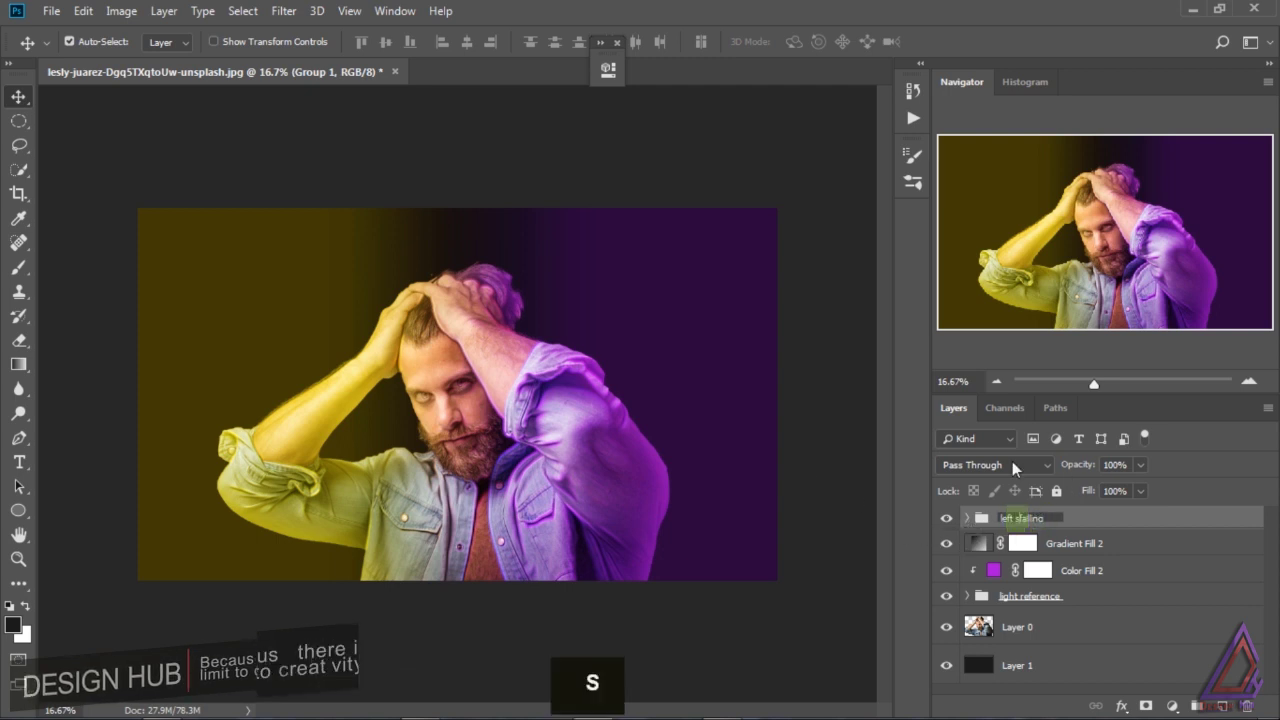
# - Group Gradient Fill 2, Color Fill 2 and the light reference group together
pyautogui.click(978, 546)
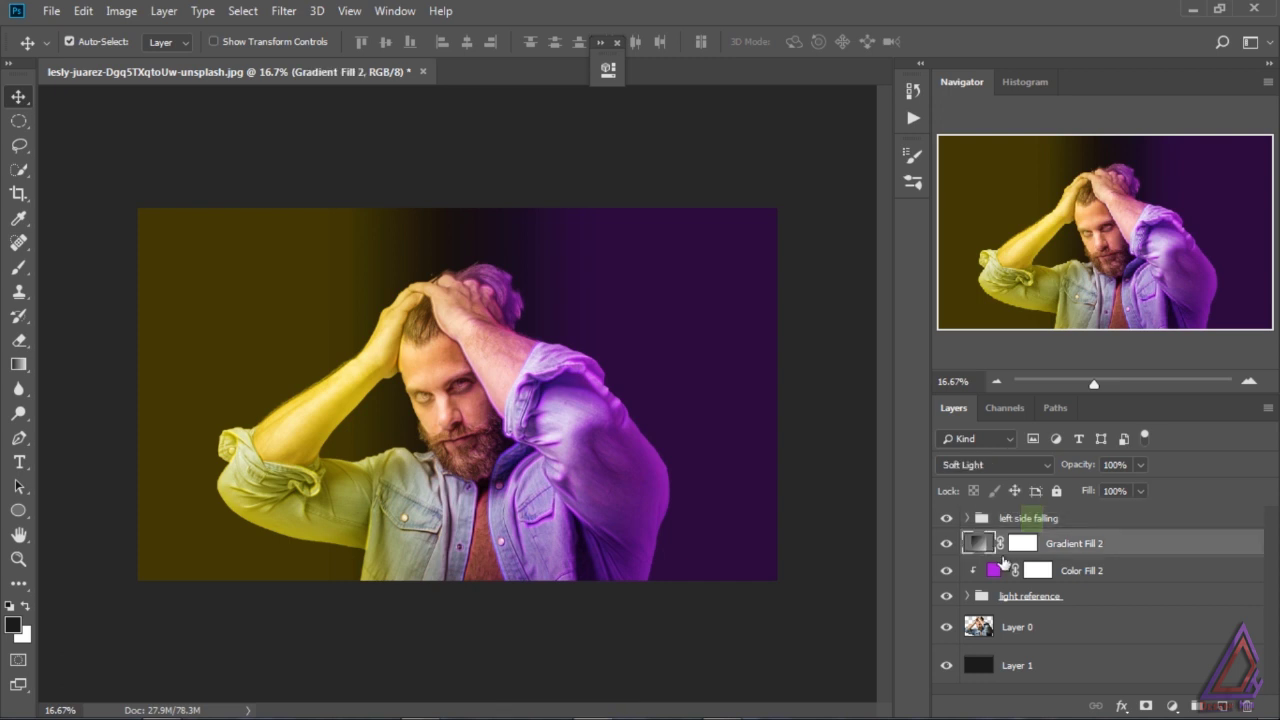
pyautogui.keyDown('shift'); pyautogui.click(1040, 604); pyautogui.keyUp('shift')
pyautogui.hotkey('ctrl', 'g')
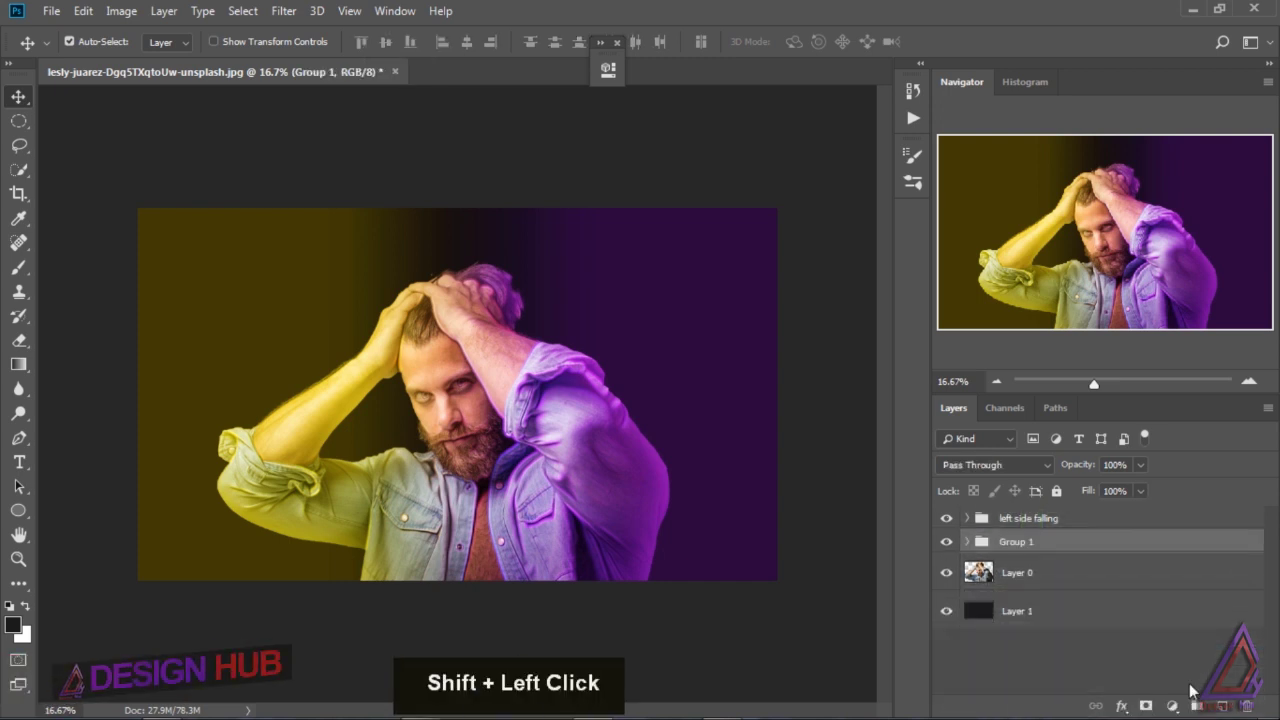
# - Rename the new group with the purple lighting layers as "right side falling"
pyautogui.doubleClick(1022, 545)
pyautogui.write('right')
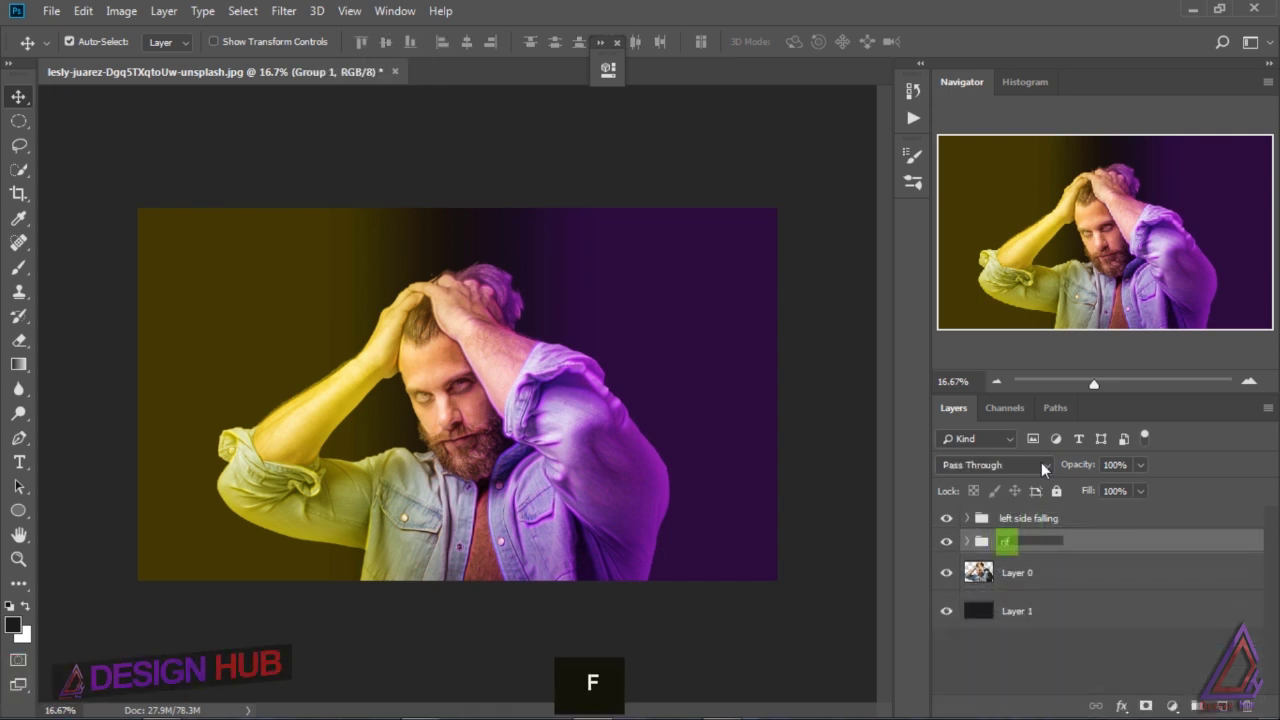
pyautogui.write(' s')
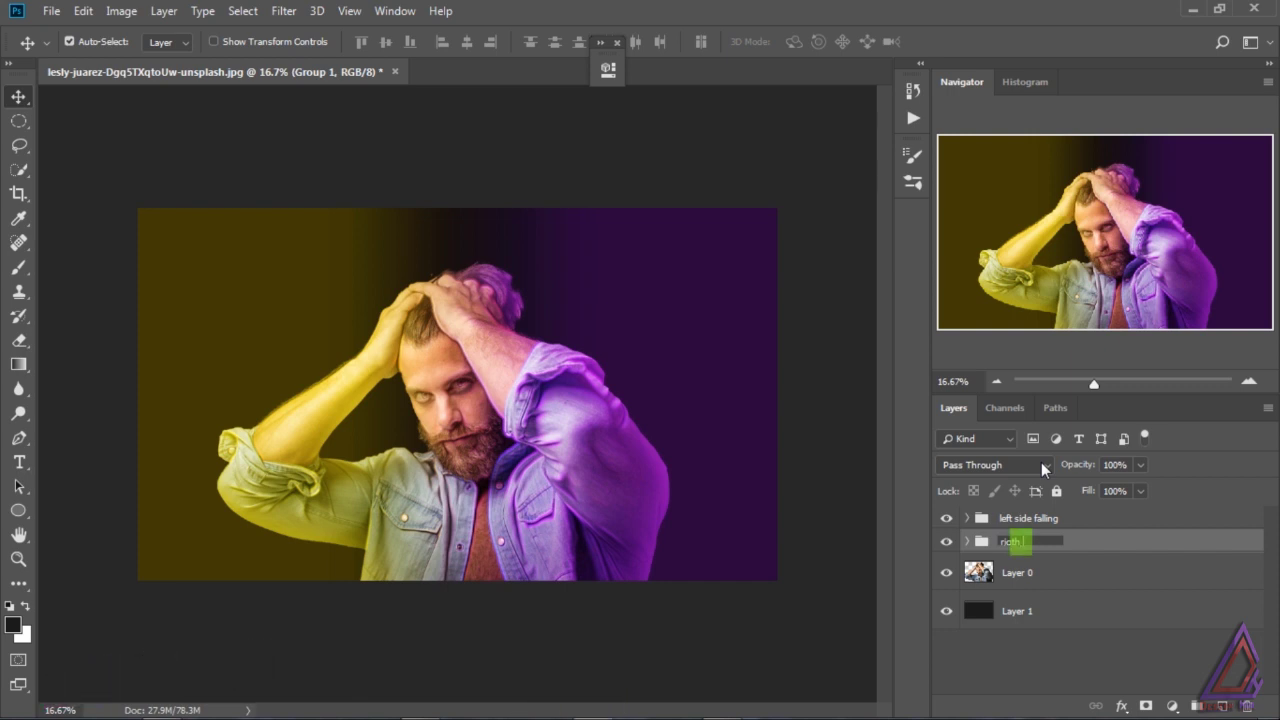
pyautogui.press('BackSpace')
pyautogui.press('BackSpace')
pyautogui.press('BackSpace')
pyautogui.press('BackSpace')
pyautogui.write('ht ')
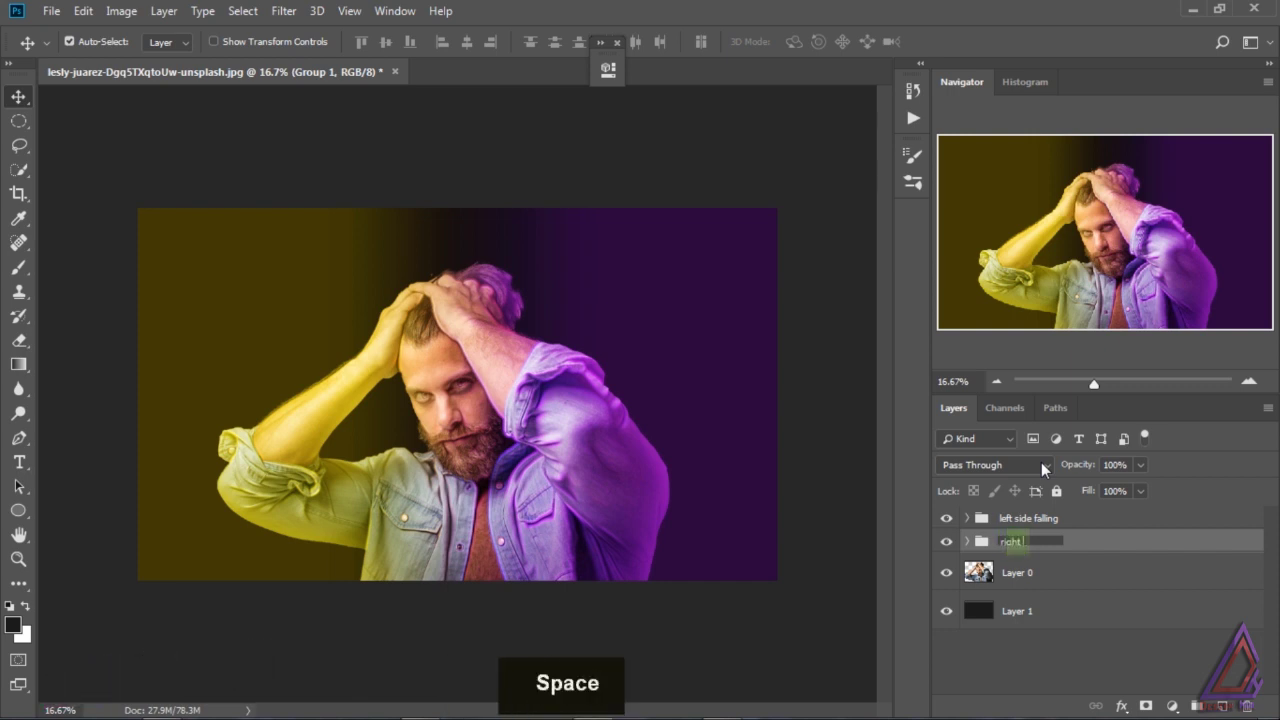
pyautogui.write('side falling')
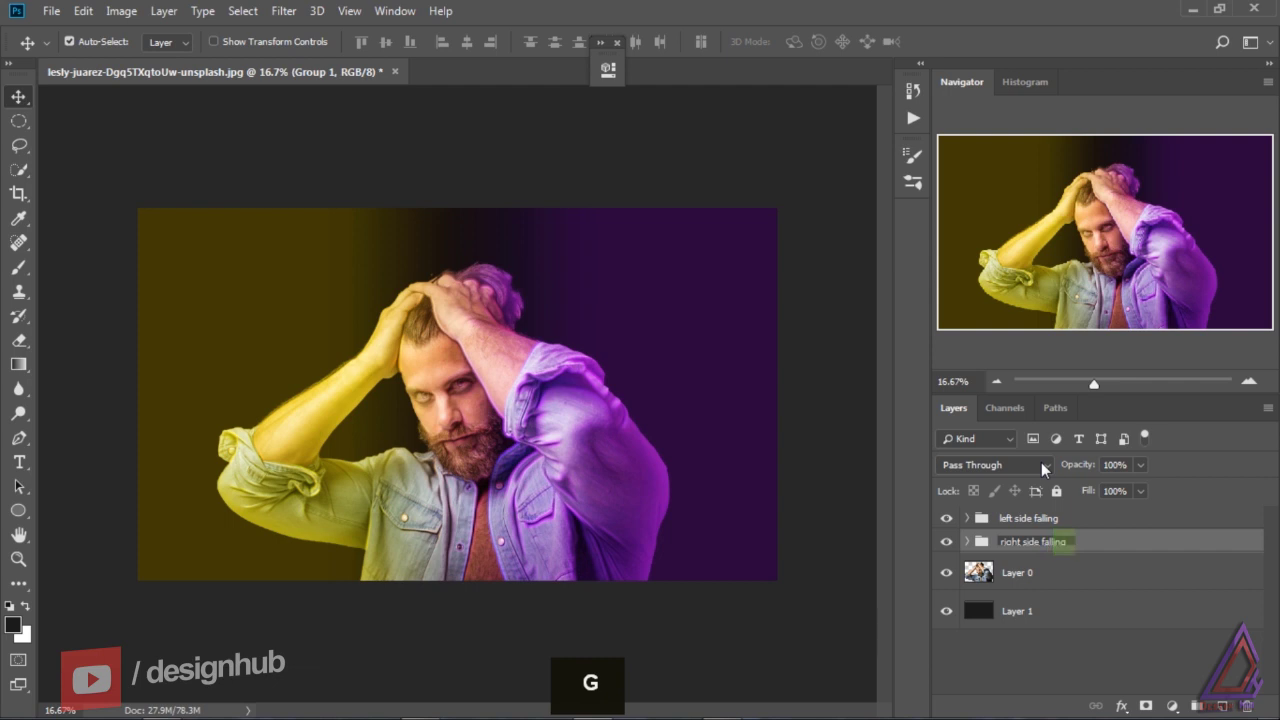
pyautogui.click(825, 612)
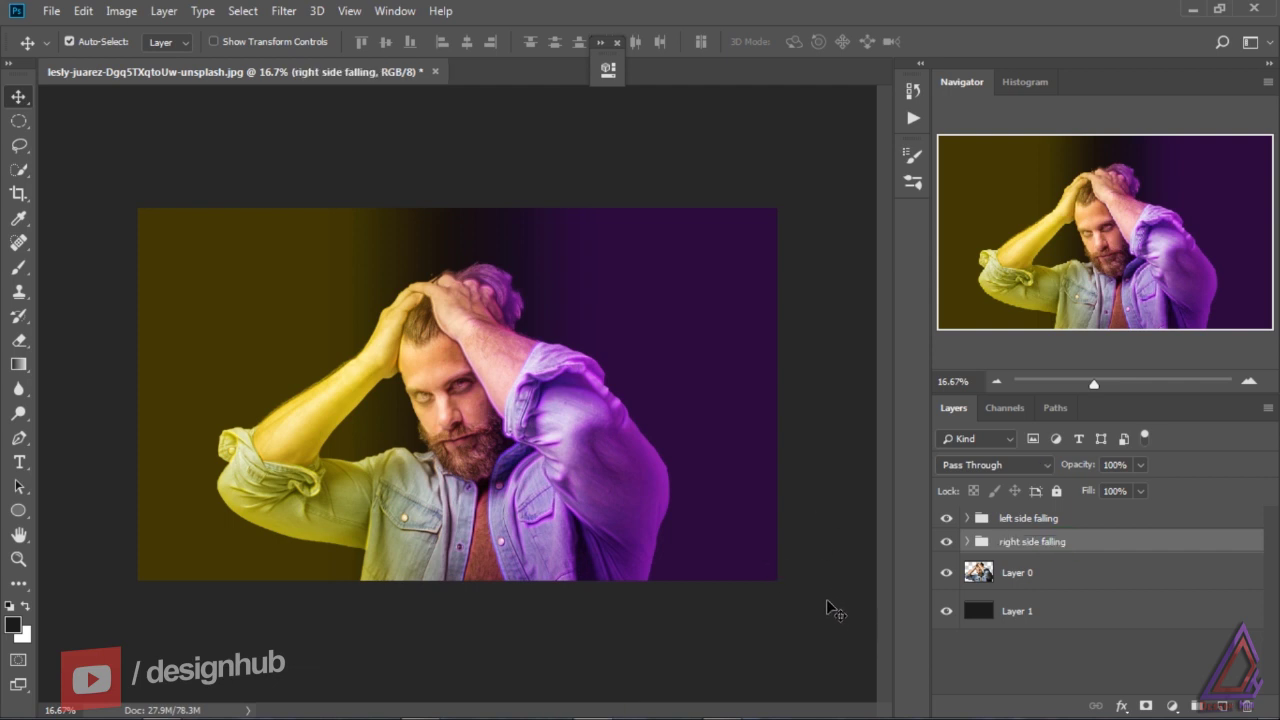
# - Duplicate Layer 0 and move the duplicate above the left side falling group
pyautogui.click(1040, 522)
pyautogui.click(1021, 575)
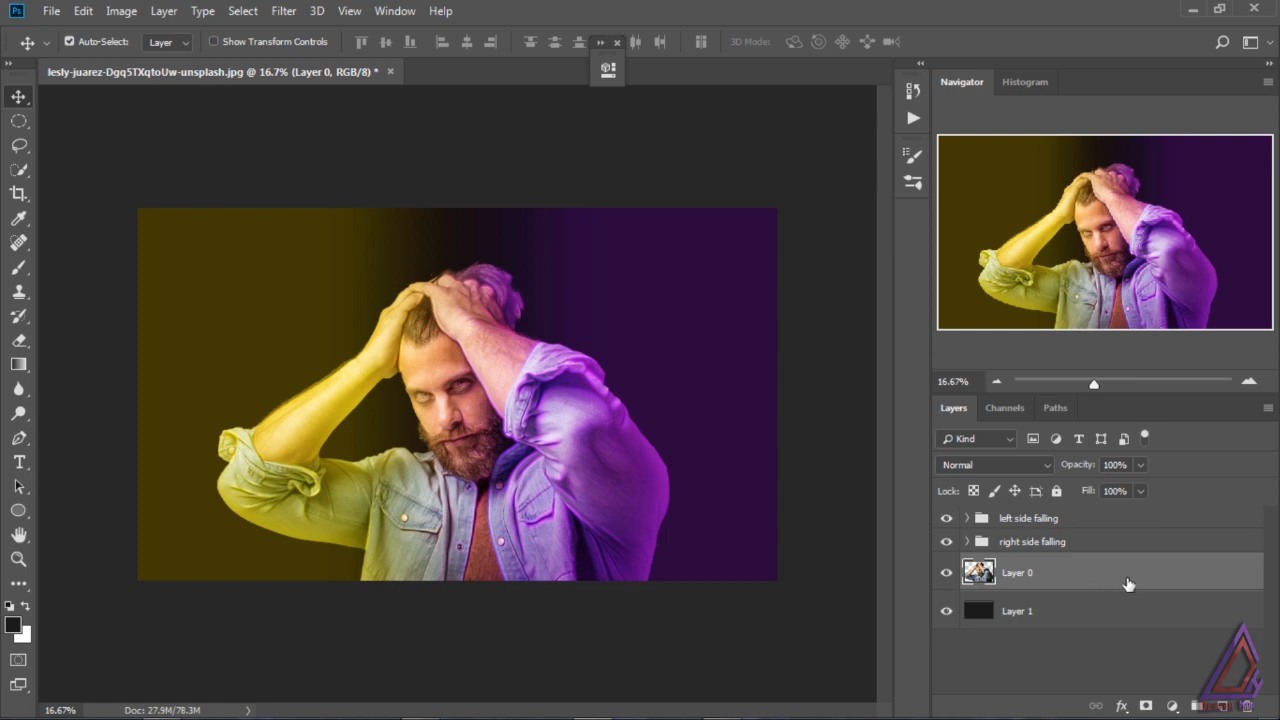
pyautogui.moveTo(1181, 584); pyautogui.dragTo(1222, 706)
pyautogui.moveTo(1096, 576); pyautogui.dragTo(1048, 527)
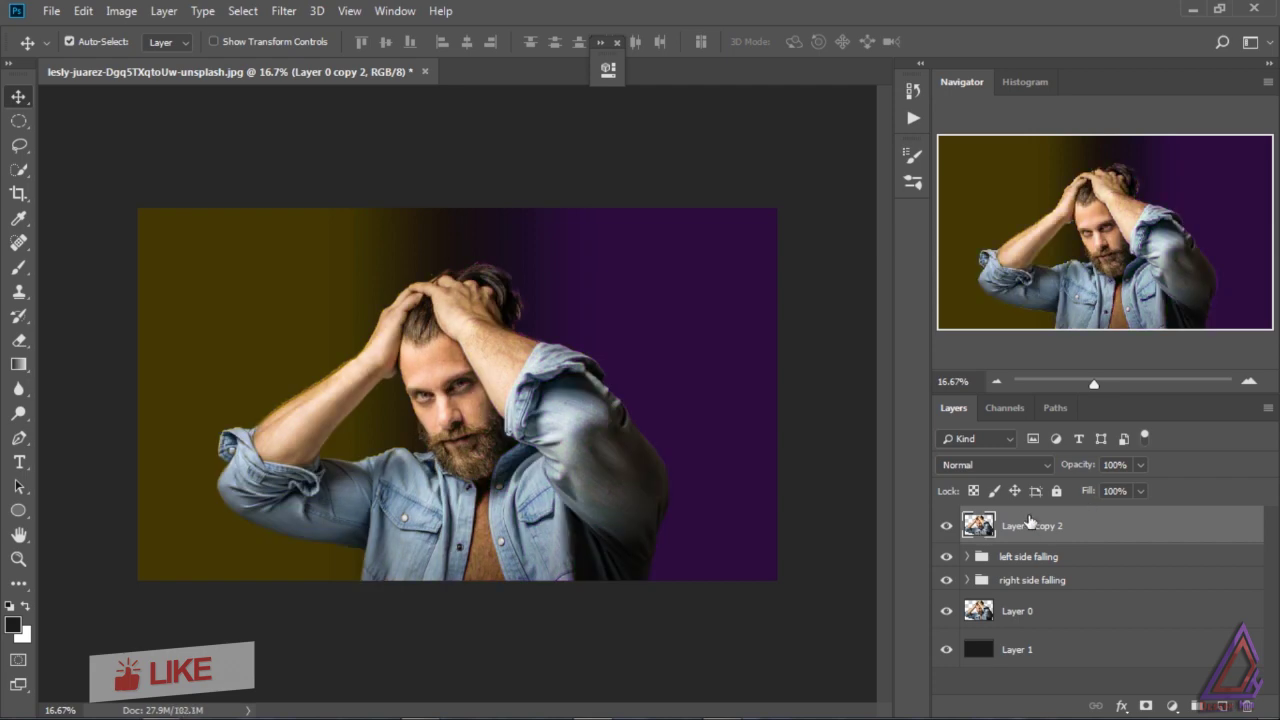
# - Desaturate Layer 0 copy 2 to turn the man's image black and white
pyautogui.click(121, 10)
pyautogui.moveTo(250, 62)
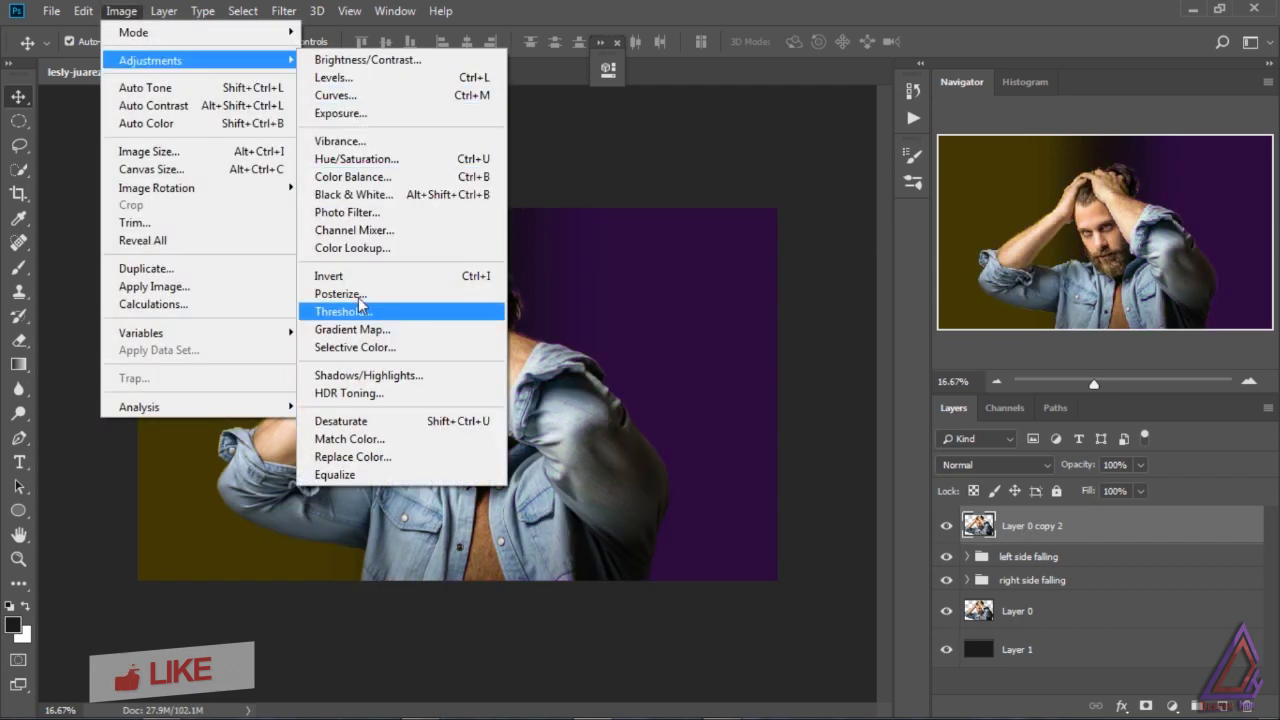
pyautogui.click(345, 421)
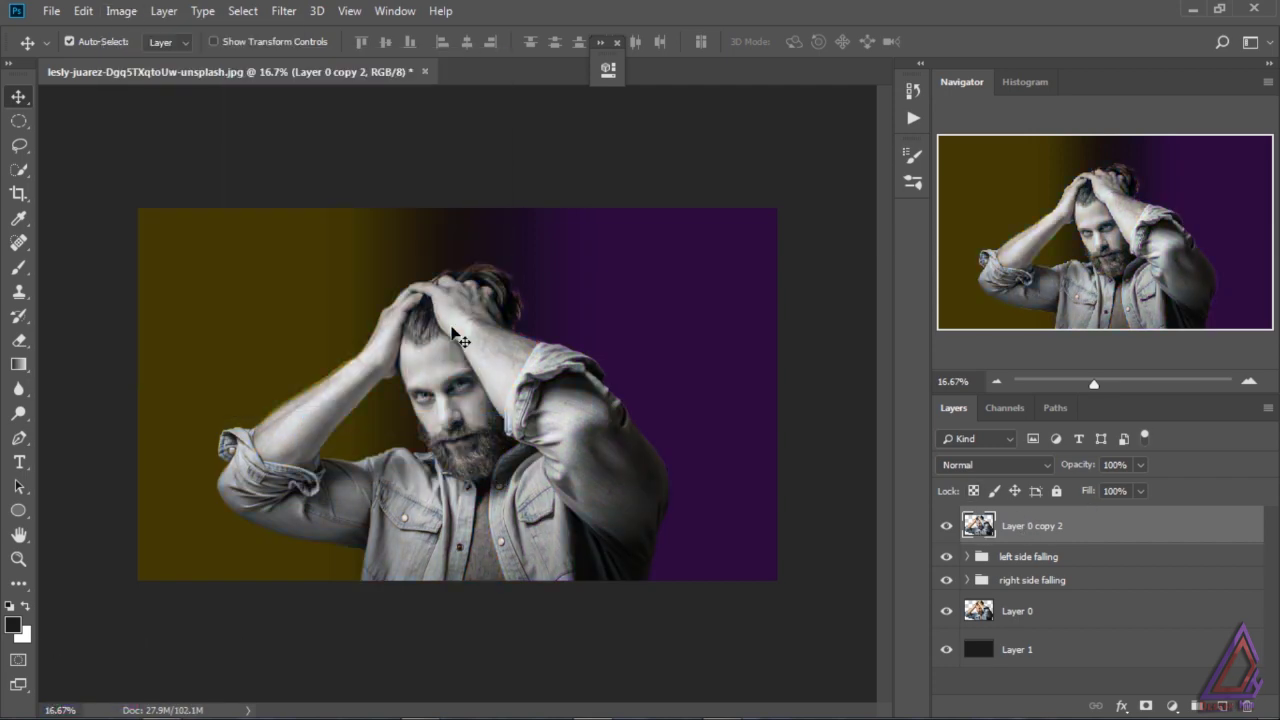
# - Set Layer 0 copy 2 to Hard Light blending with an 80% fill
pyautogui.click(980, 466)
pyautogui.click(985, 251)
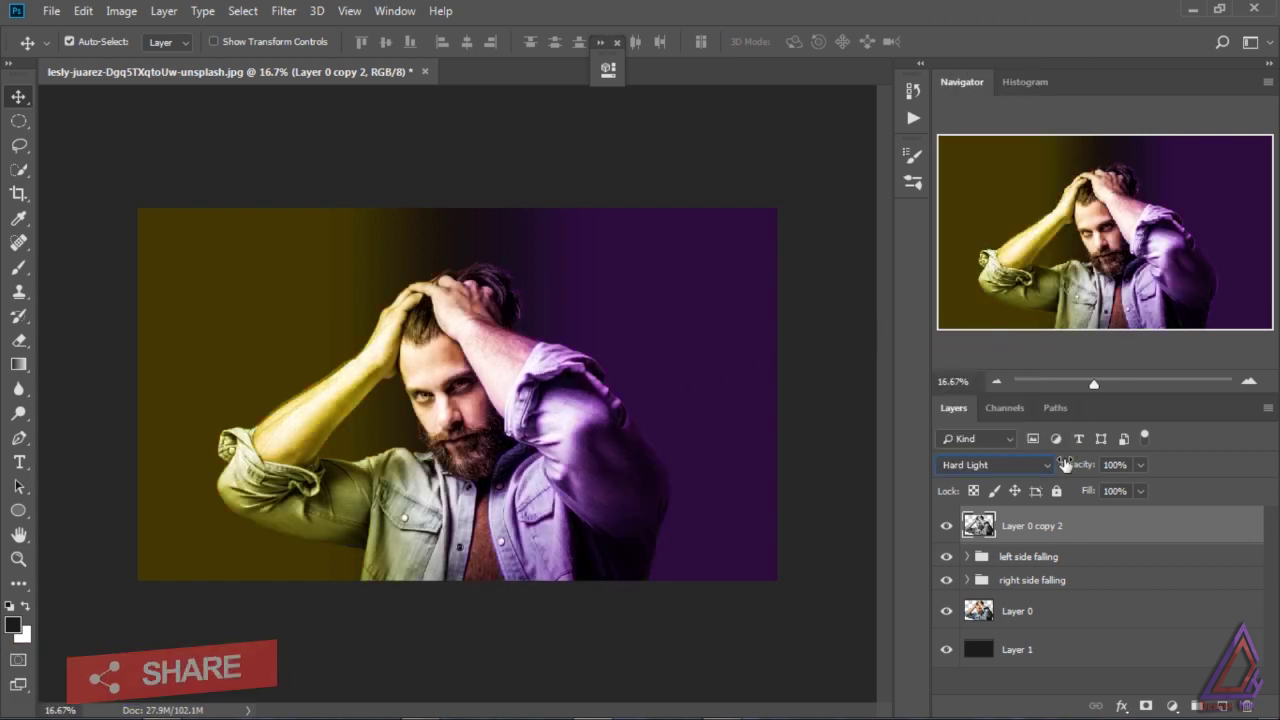
pyautogui.click(1141, 491)
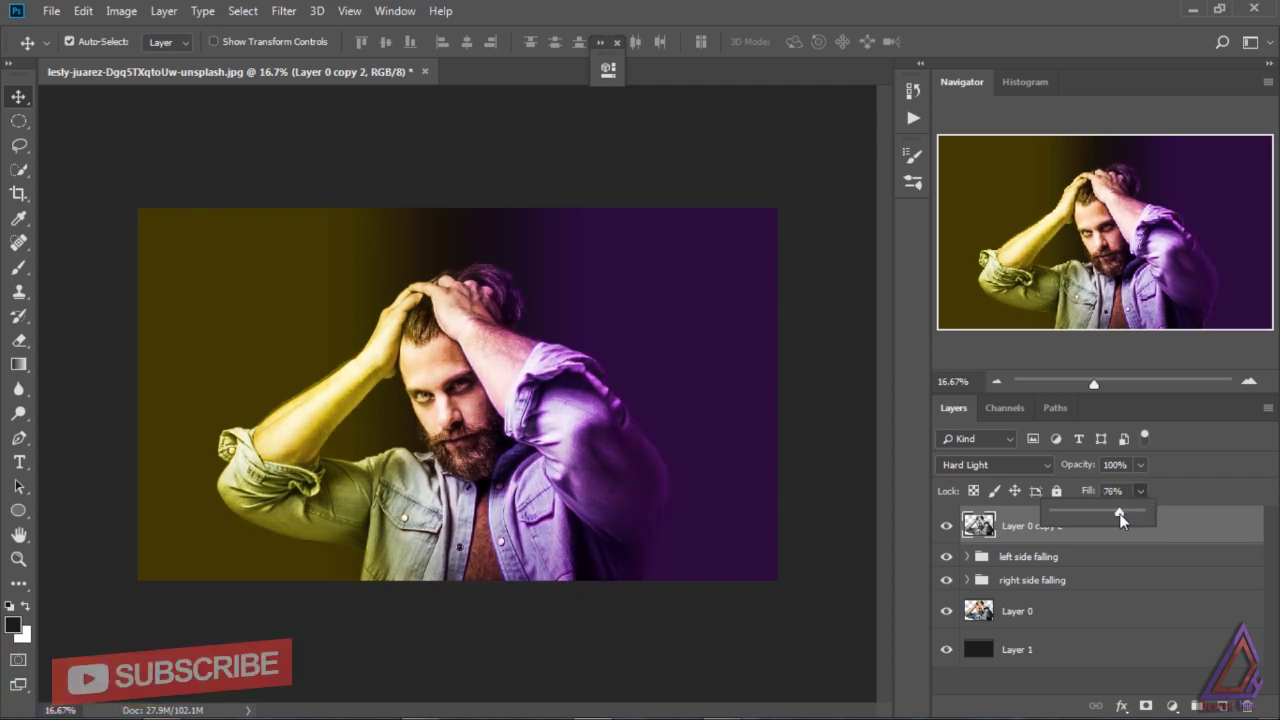
pyautogui.click(825, 588)
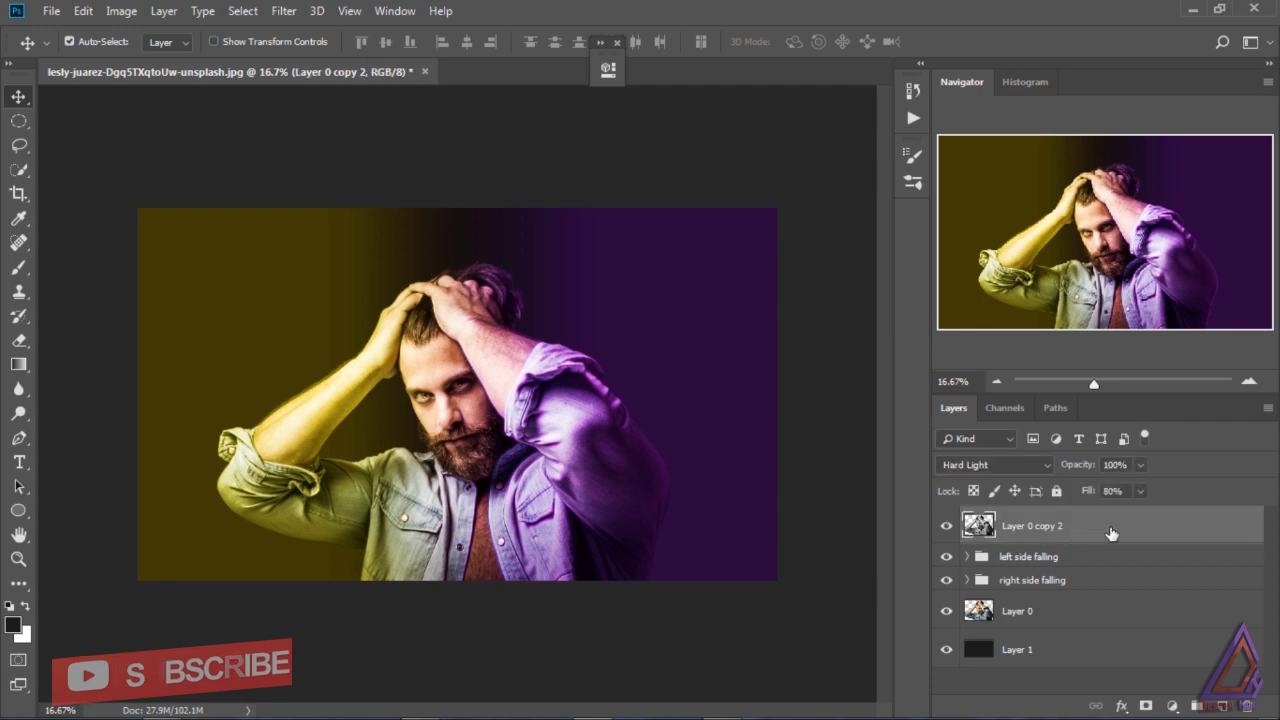
# - Duplicate Layer 0 copy 2 and convert the duplicate to a smart object
pyautogui.moveTo(1109, 531); pyautogui.dragTo(1128, 532)
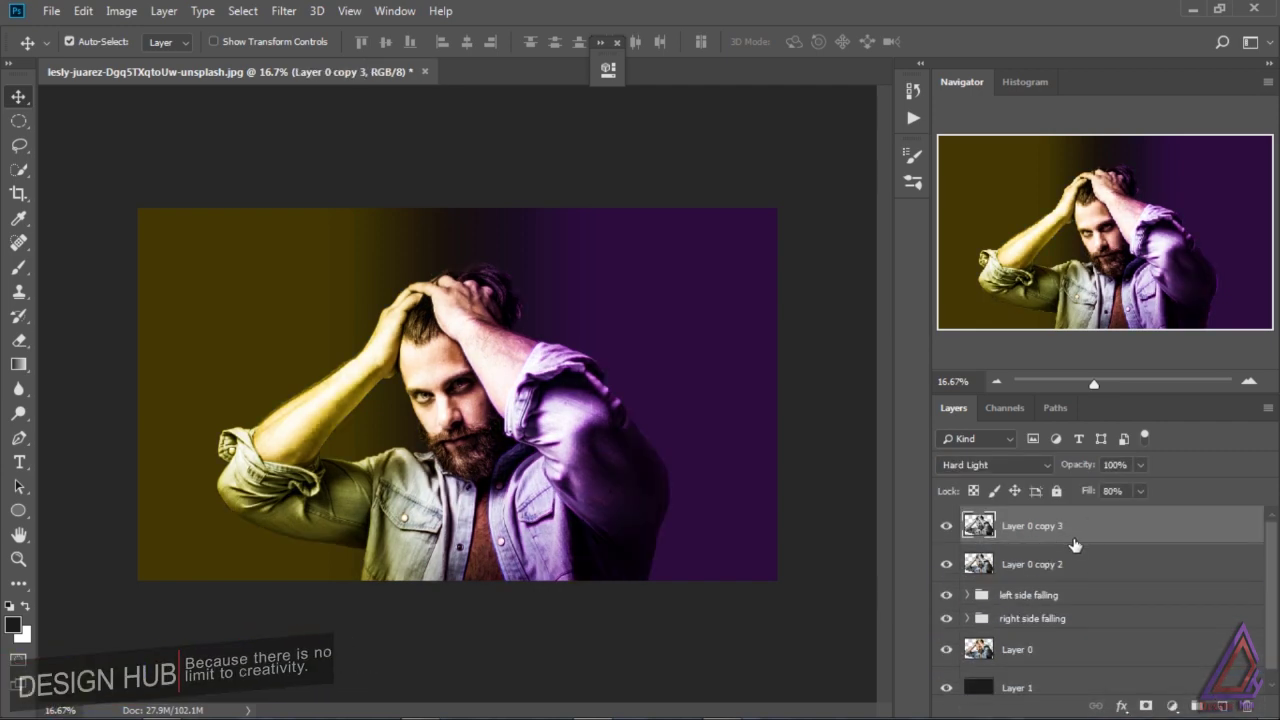
pyautogui.rightClick(1090, 538)
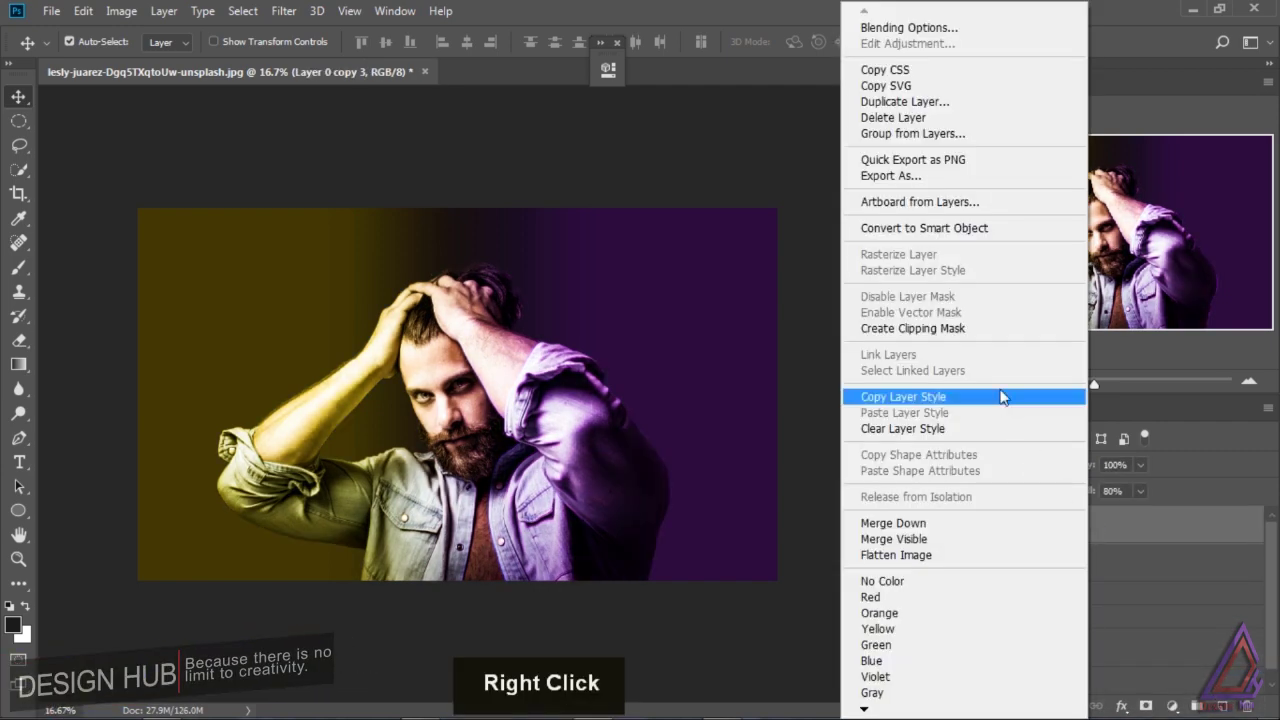
pyautogui.click(974, 233)
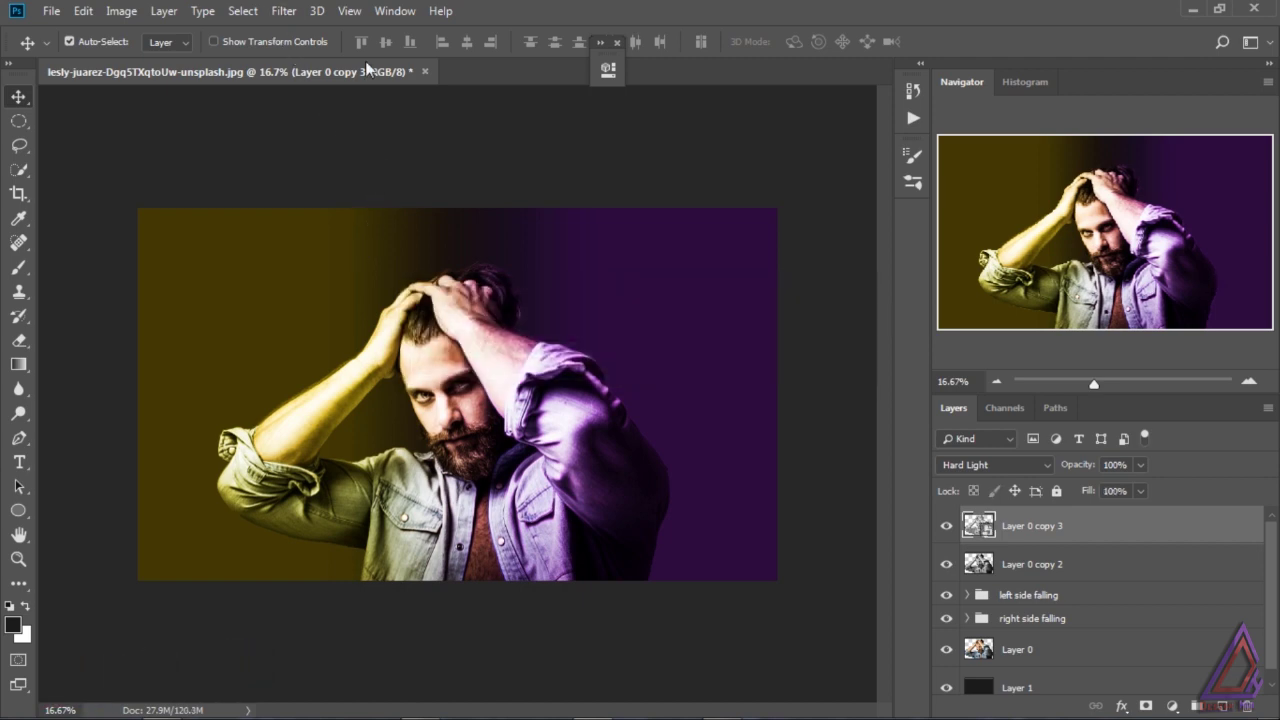
# - Apply a High Pass filter with a radius of 5.6 pixels to Layer 0 copy 3
pyautogui.click(278, 12)
pyautogui.moveTo(294, 380)
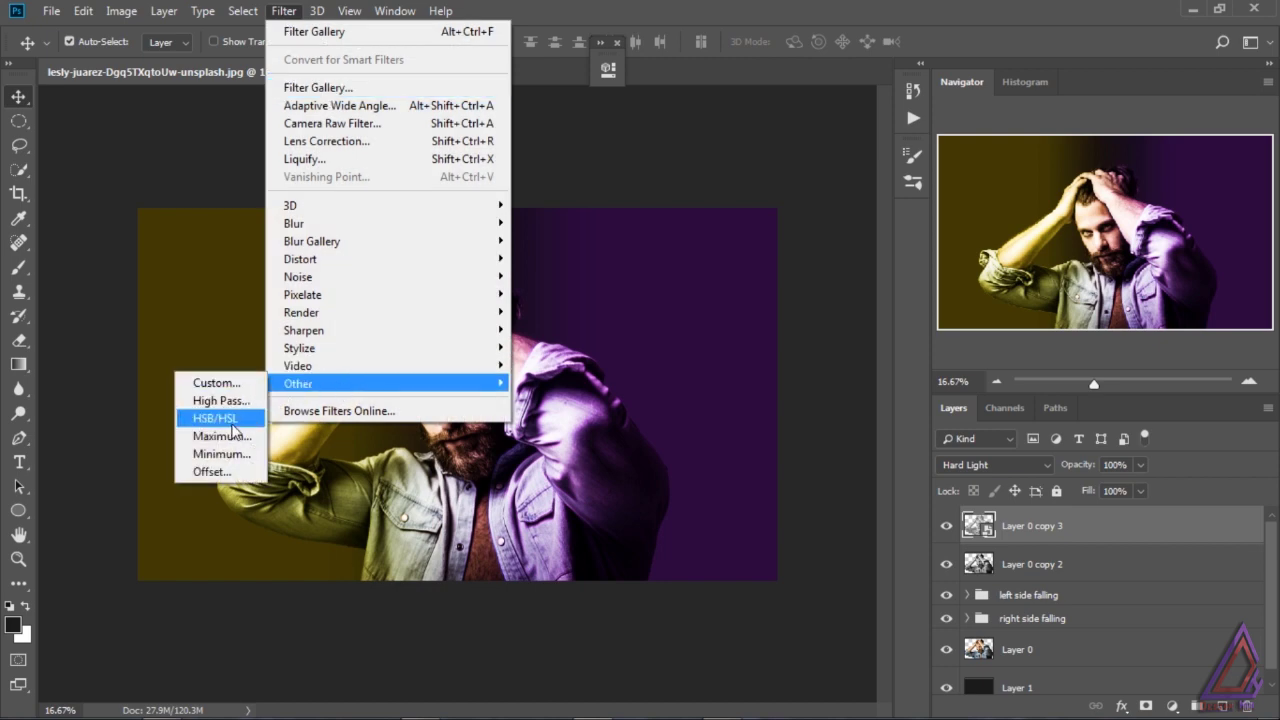
pyautogui.click(218, 400)
pyautogui.moveTo(630, 140); pyautogui.dragTo(840, 132)
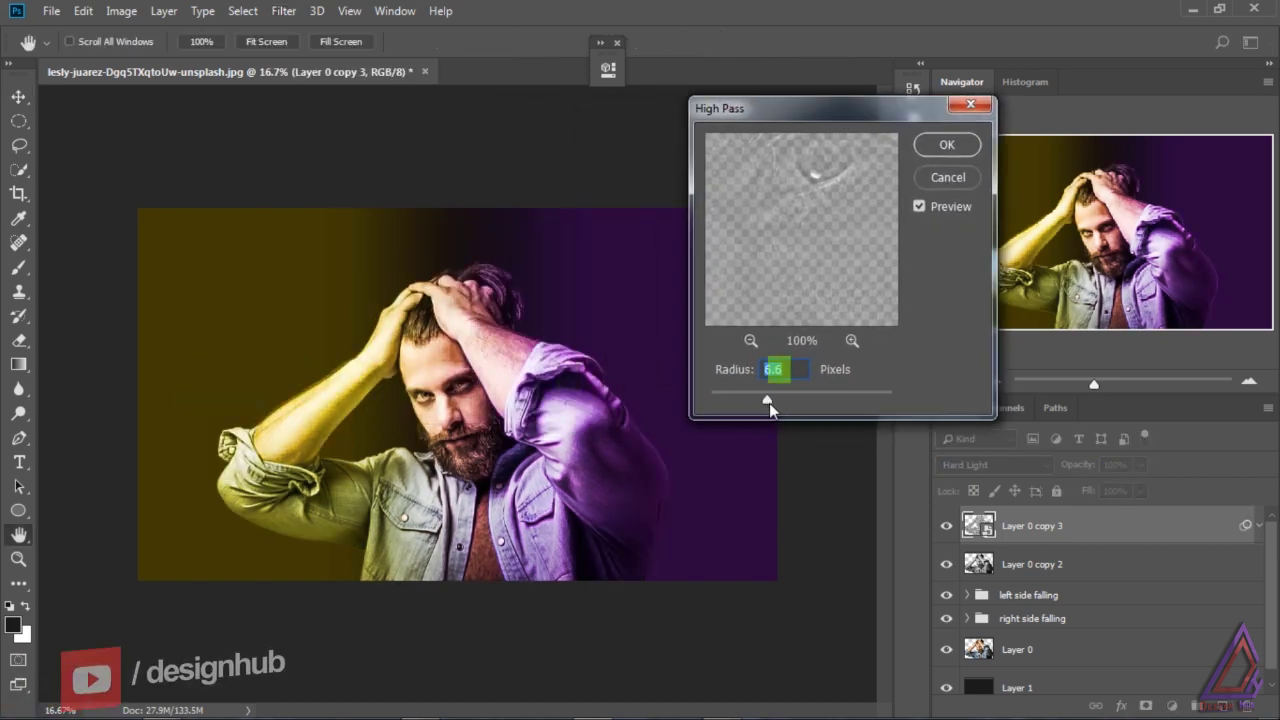
pyautogui.moveTo(769, 403); pyautogui.dragTo(759, 403)
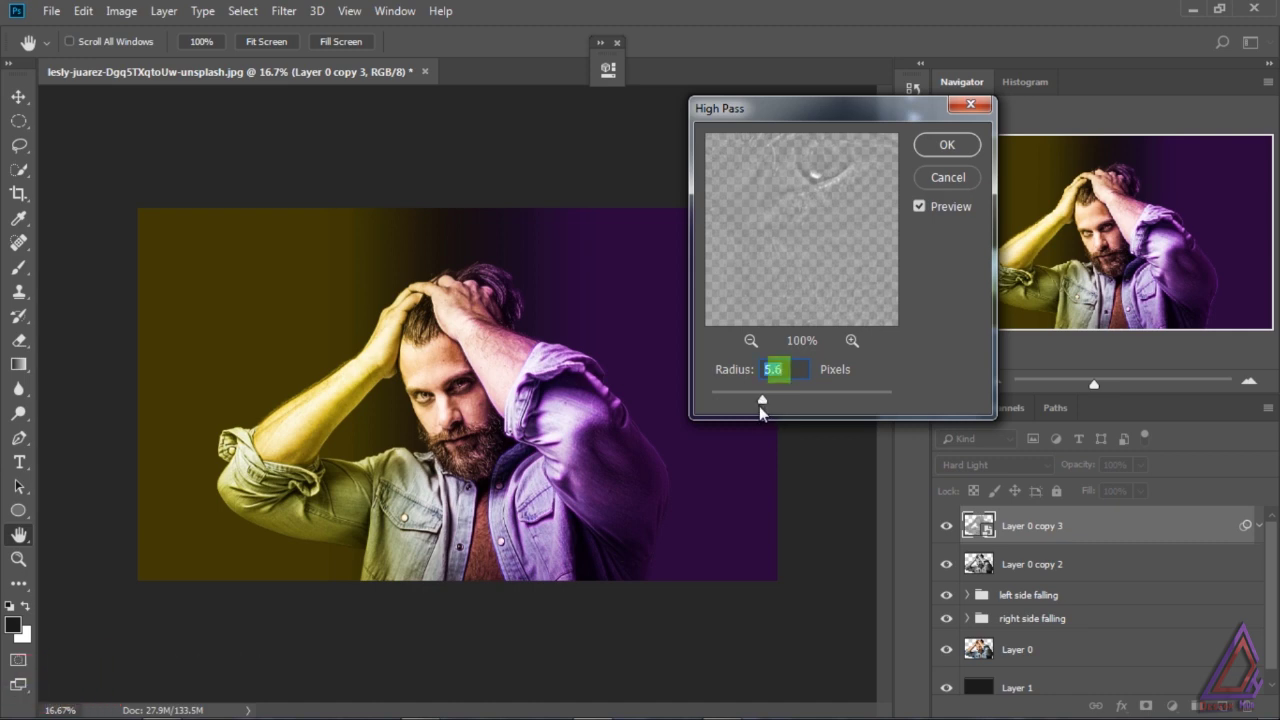
pyautogui.click(945, 146)
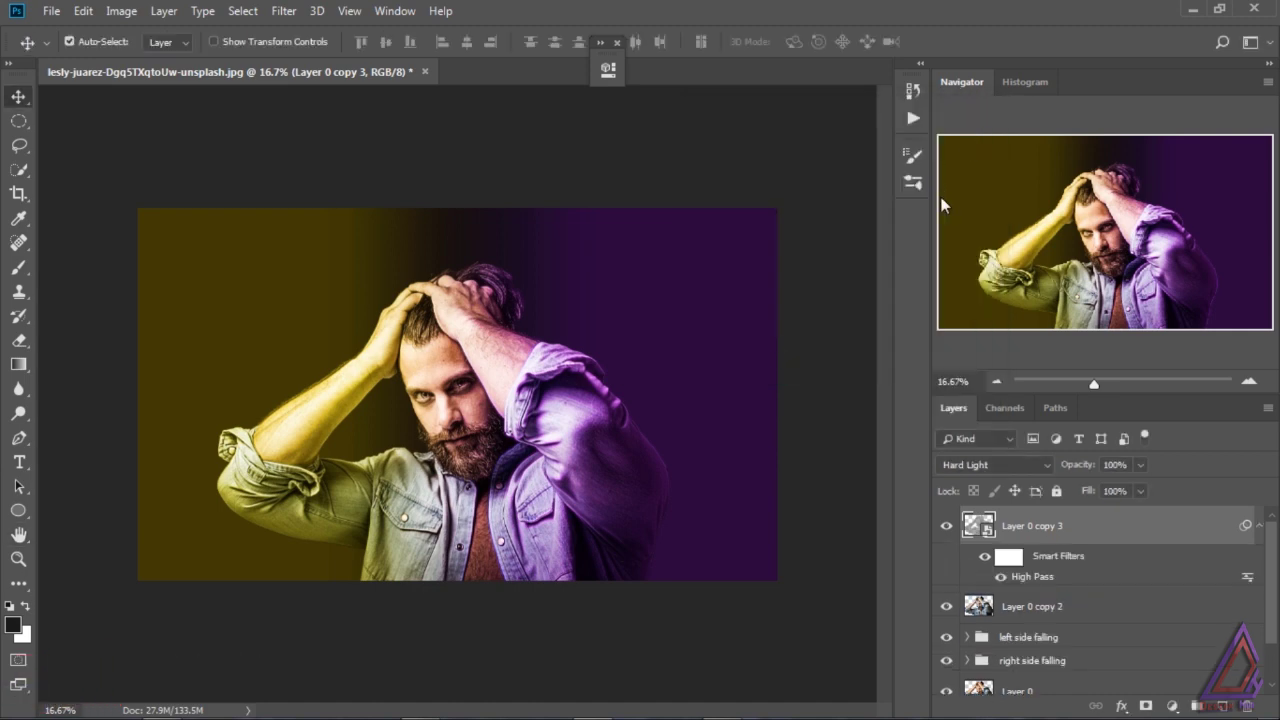
# - Compare the image with and without the High Pass layer, Layer 0 copy 3
pyautogui.click(948, 528)
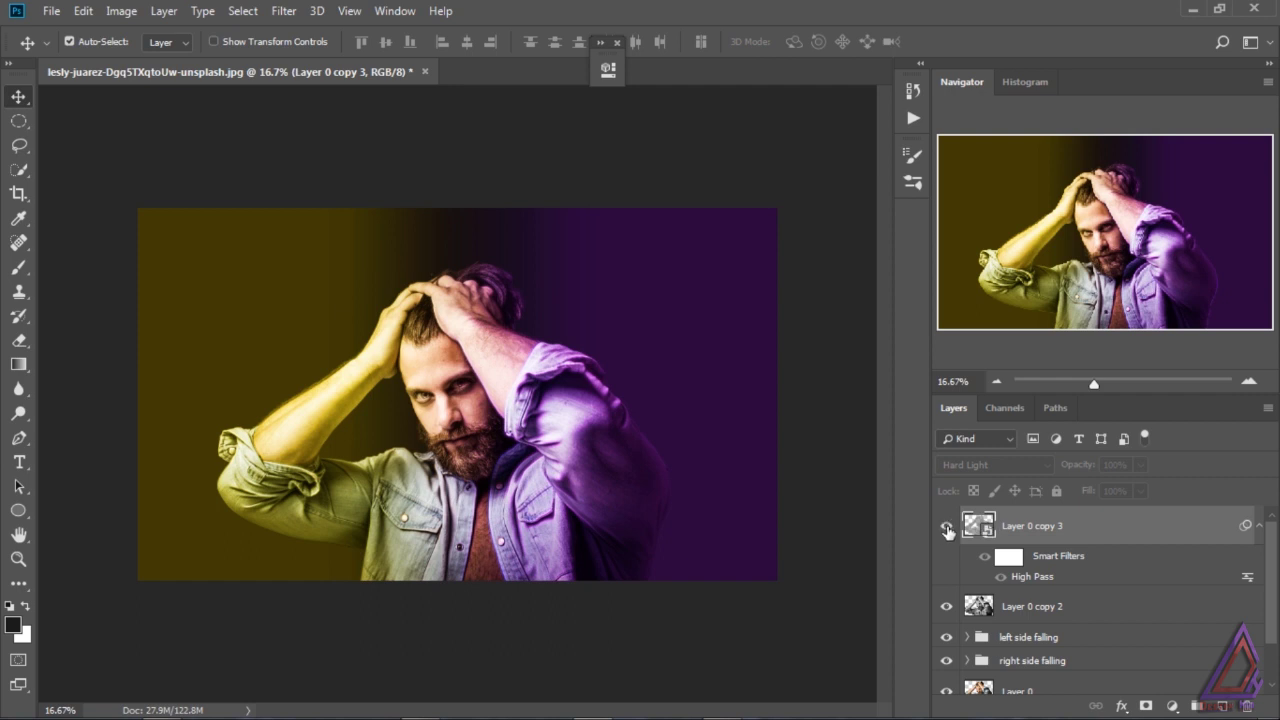
pyautogui.click(947, 528)
pyautogui.click(947, 528)
pyautogui.click(947, 528)
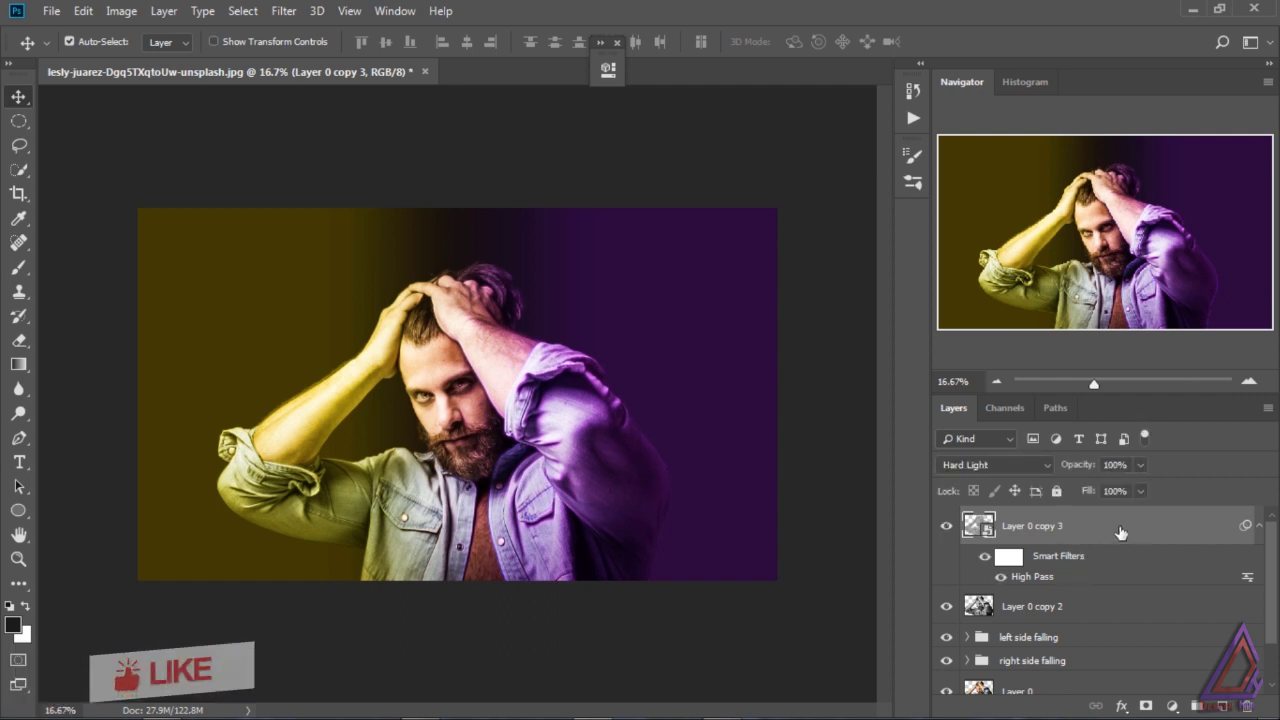
# - Add a new layer on top, load the man's silhouette as a selection and fill it with the dark foreground colour
pyautogui.click(1221, 707)
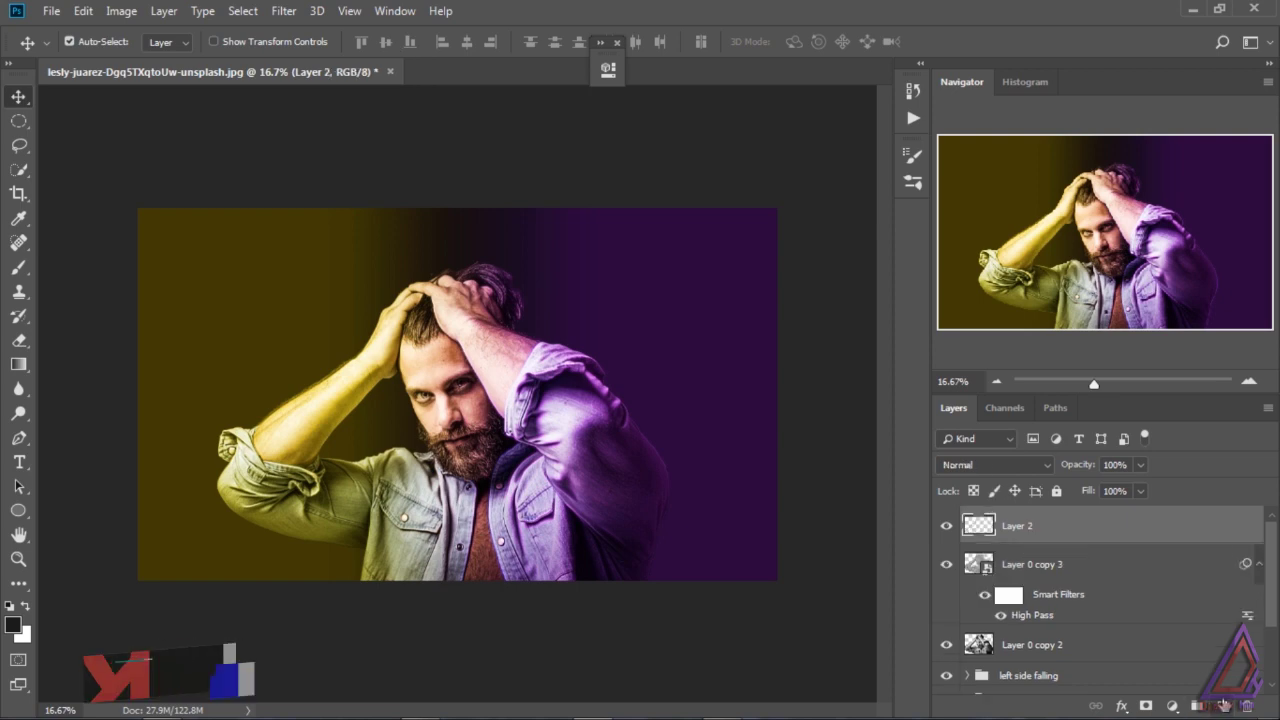
pyautogui.keyDown('ctrl'); pyautogui.click(979, 525); pyautogui.keyUp('ctrl')
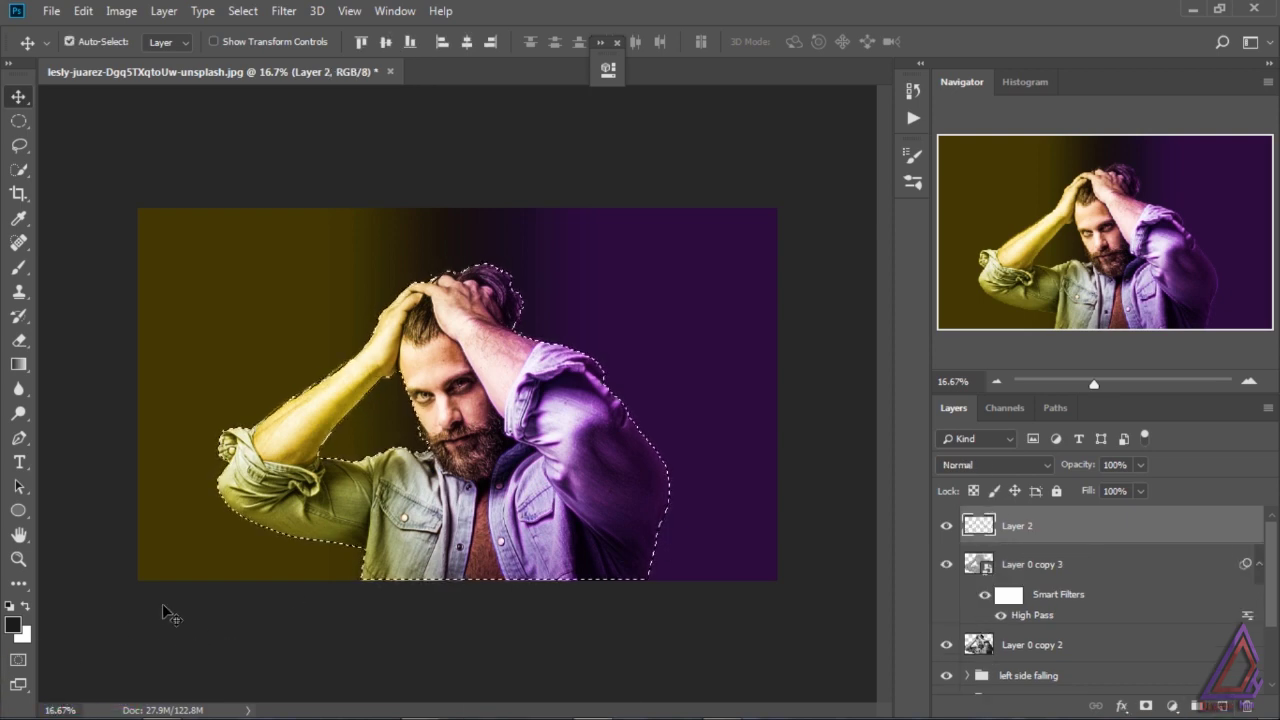
pyautogui.hotkey('alt', 'BackSpace')
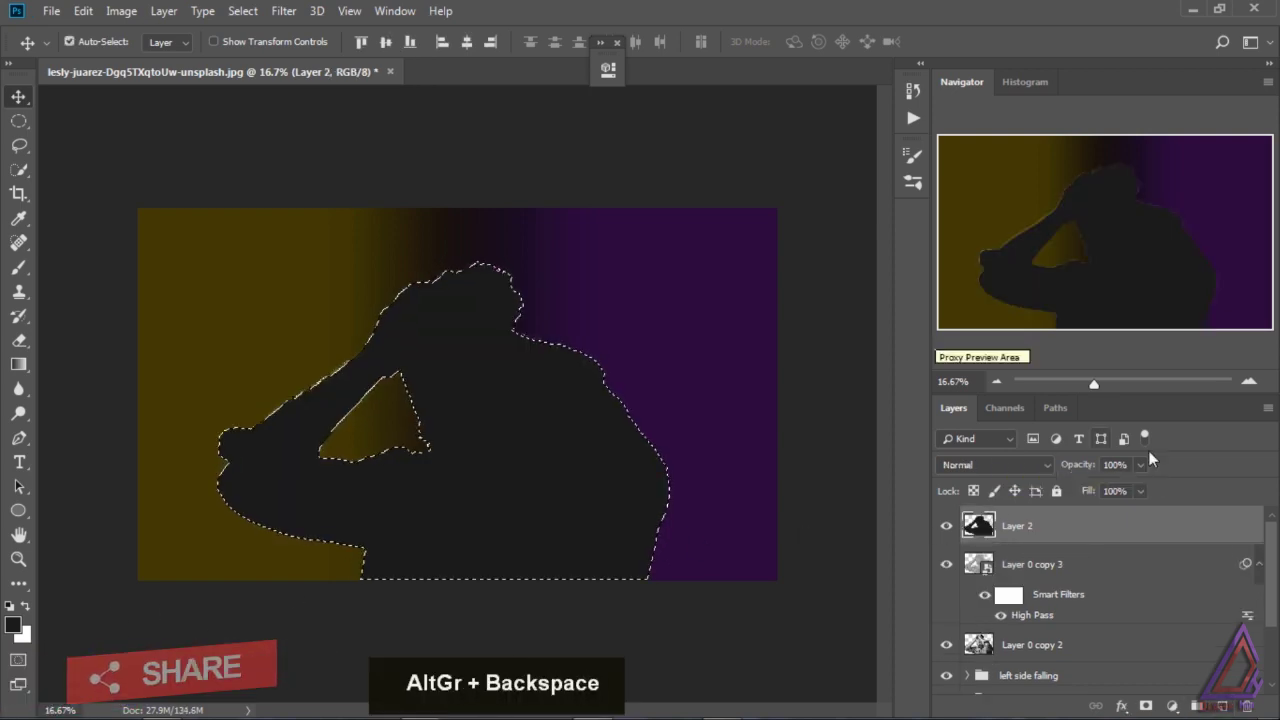
pyautogui.click(1141, 491)
pyautogui.click(1168, 533)
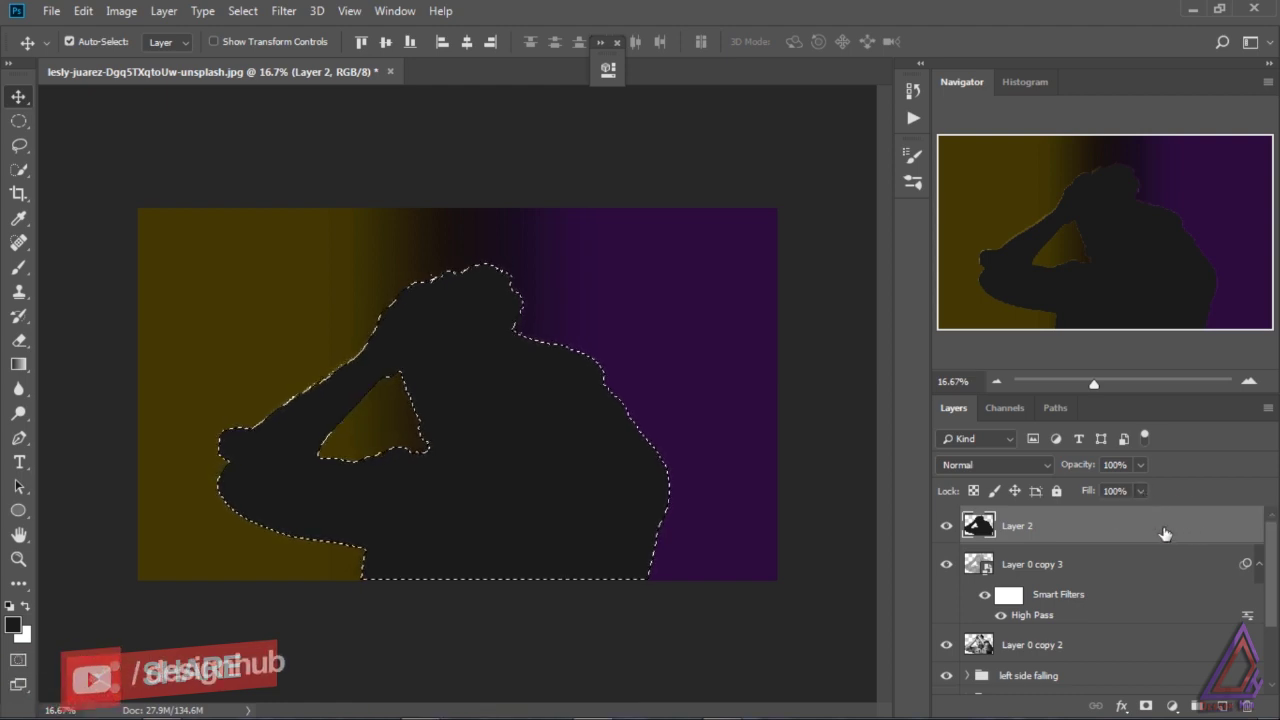
# - Rename the silhouette layer to glow, reduce its fill to 0% and deselect the silhouette
pyautogui.doubleClick(1032, 526)
pyautogui.write('glow')
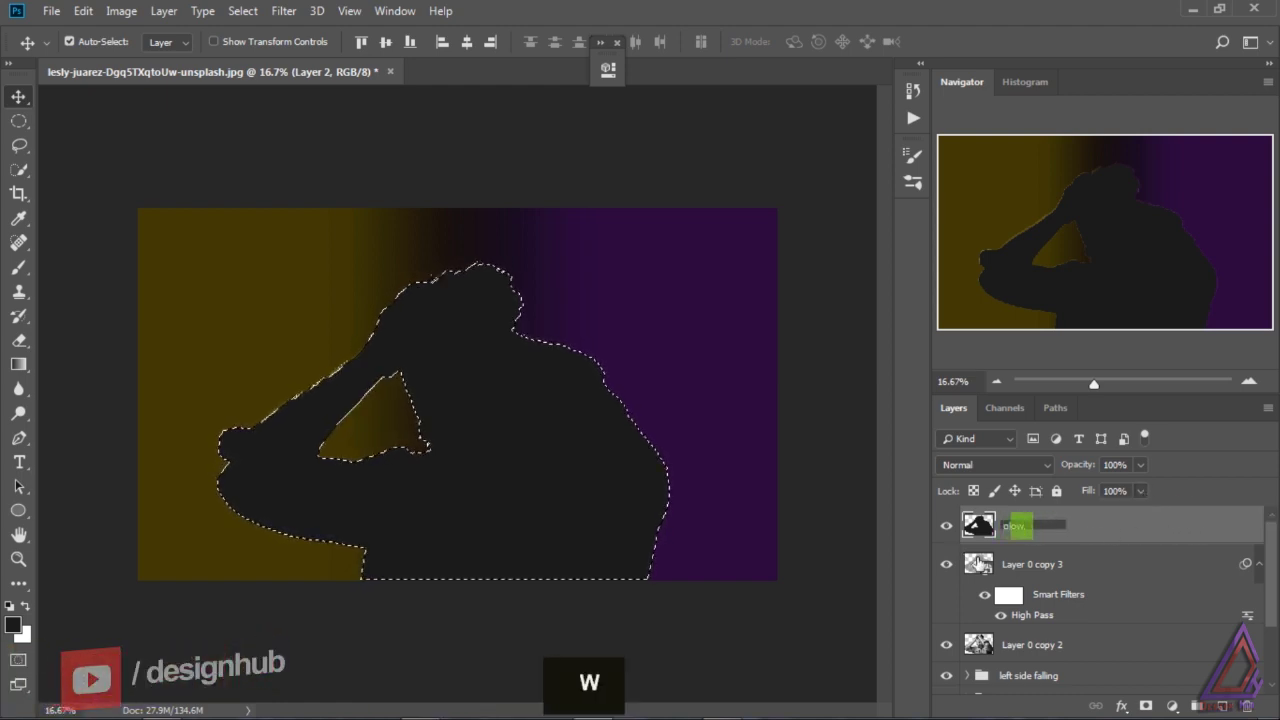
pyautogui.press('Return')
pyautogui.click(1140, 491)
pyautogui.moveTo(1140, 512); pyautogui.dragTo(1037, 516)
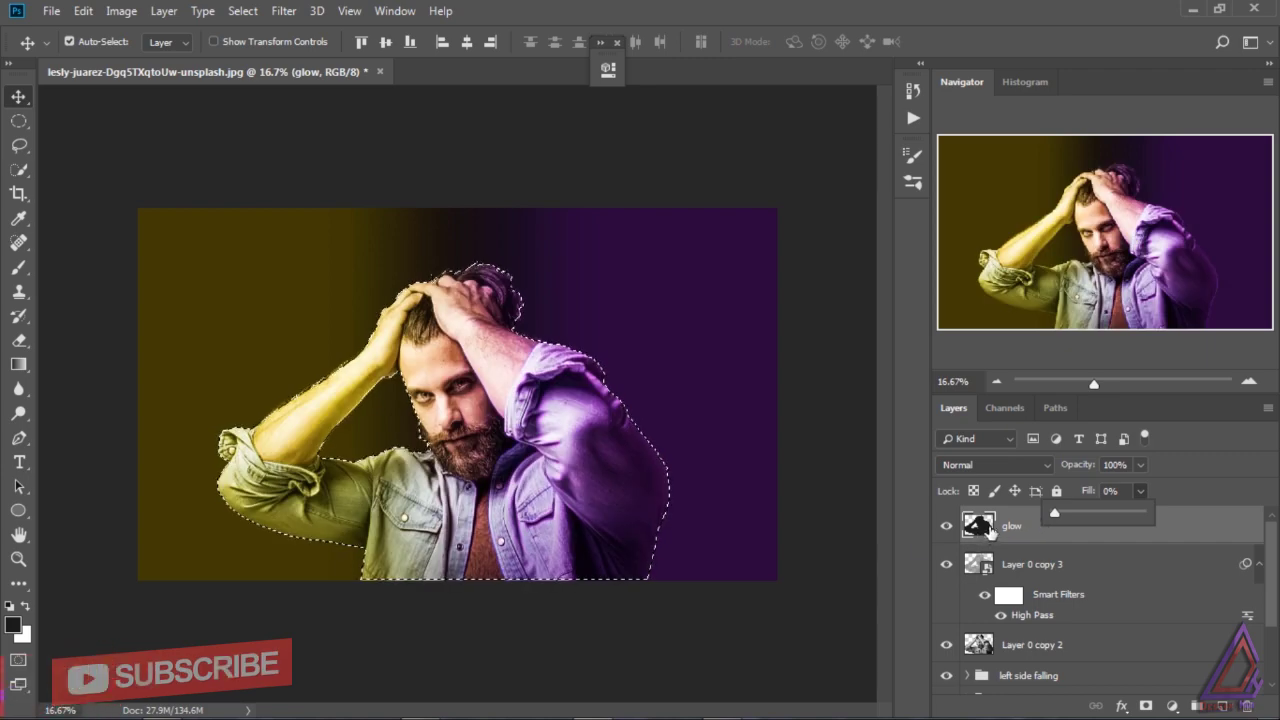
pyautogui.hotkey('ctrl', 'd')
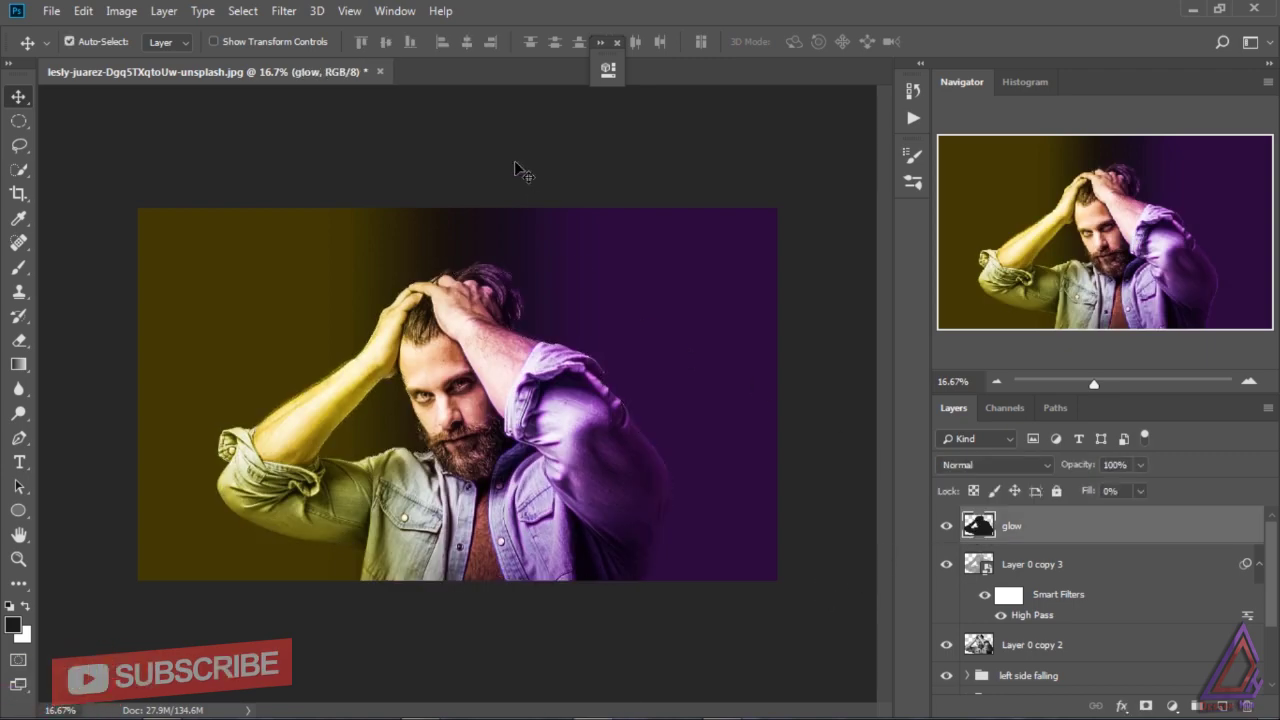
# - Add an Inner Glow effect to the glow layer with Color Dodge blending and the Softer technique
pyautogui.click(314, 13)
pyautogui.moveTo(289, 20)
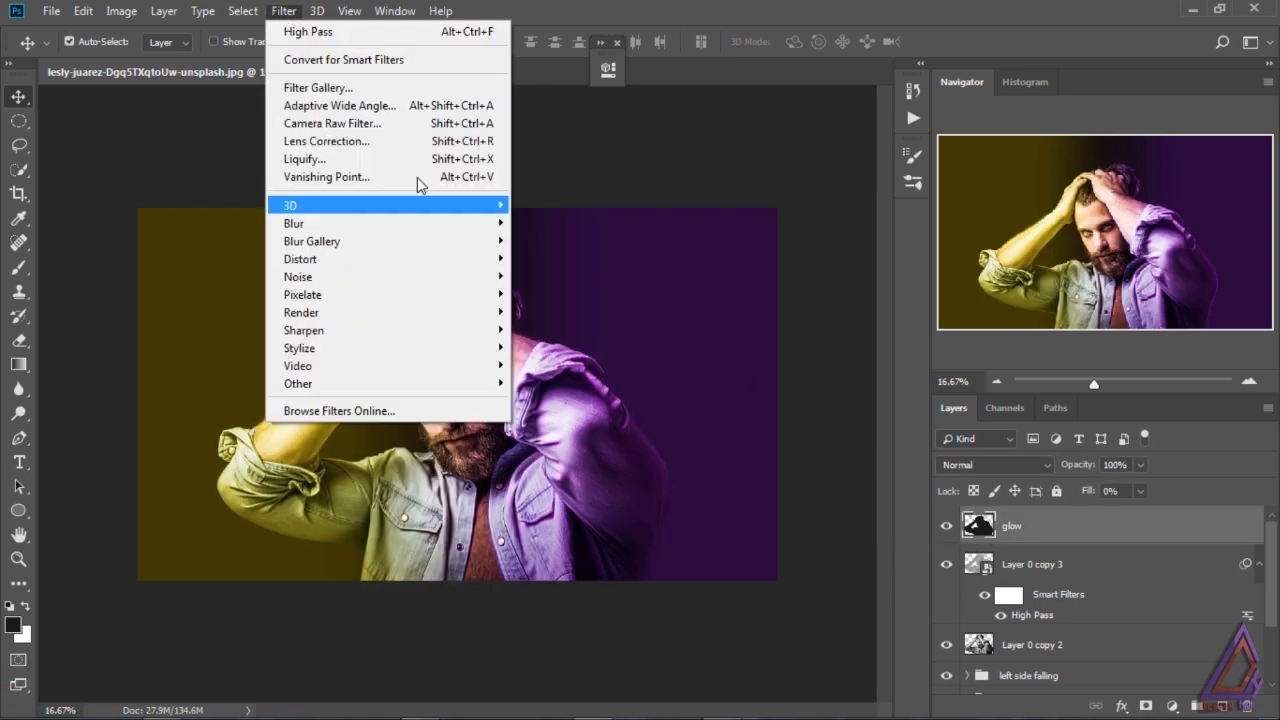
pyautogui.click(1232, 532)
pyautogui.doubleClick(1232, 532)
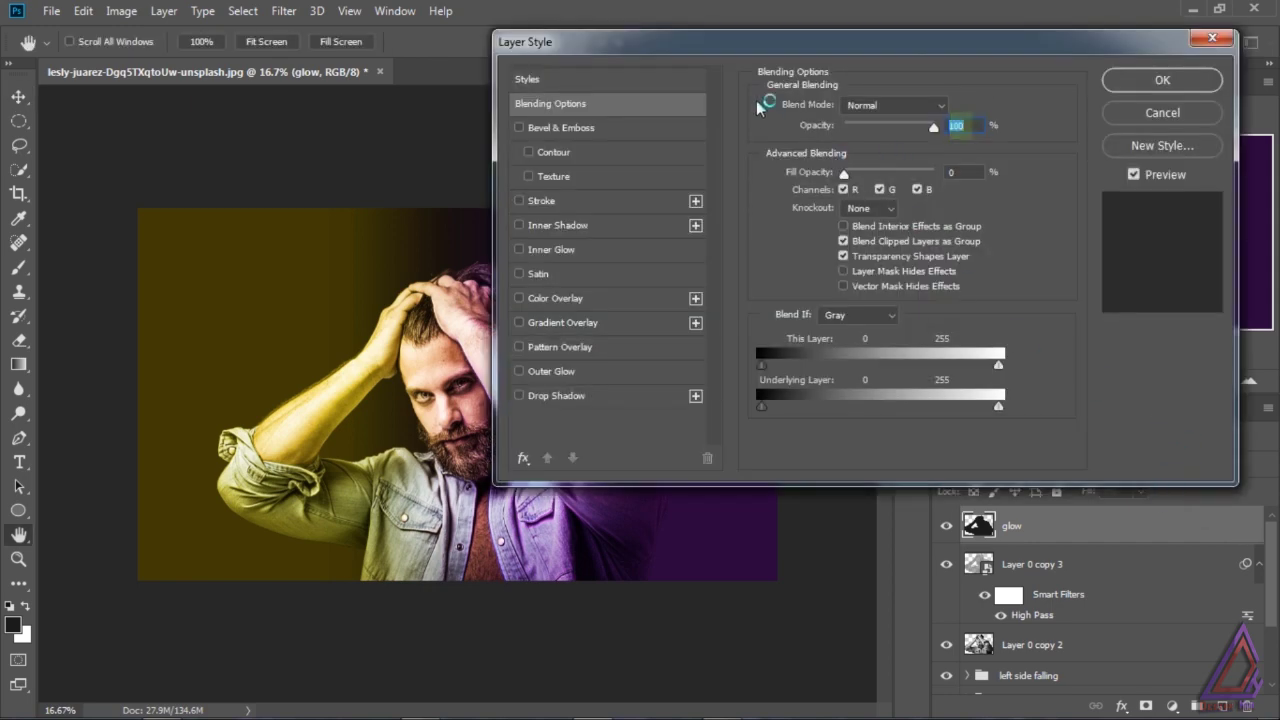
pyautogui.moveTo(825, 47); pyautogui.dragTo(877, 48)
pyautogui.click(616, 250)
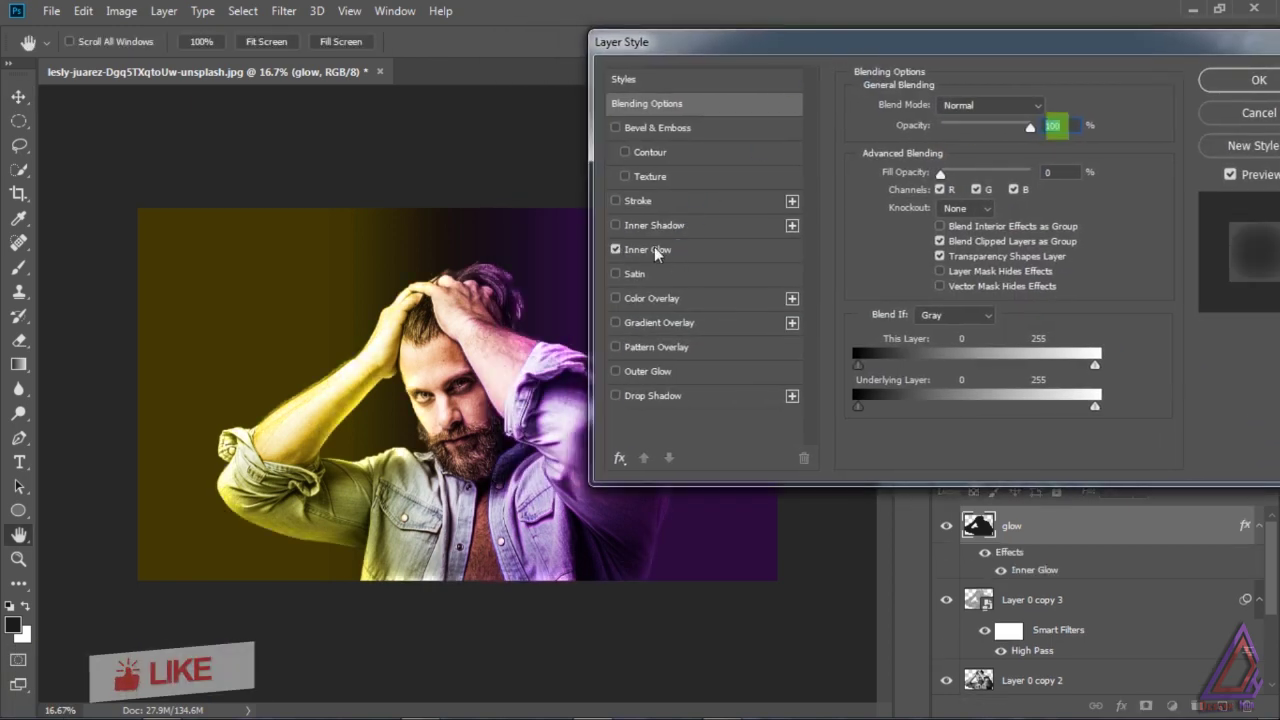
pyautogui.click(662, 254)
pyautogui.click(950, 104)
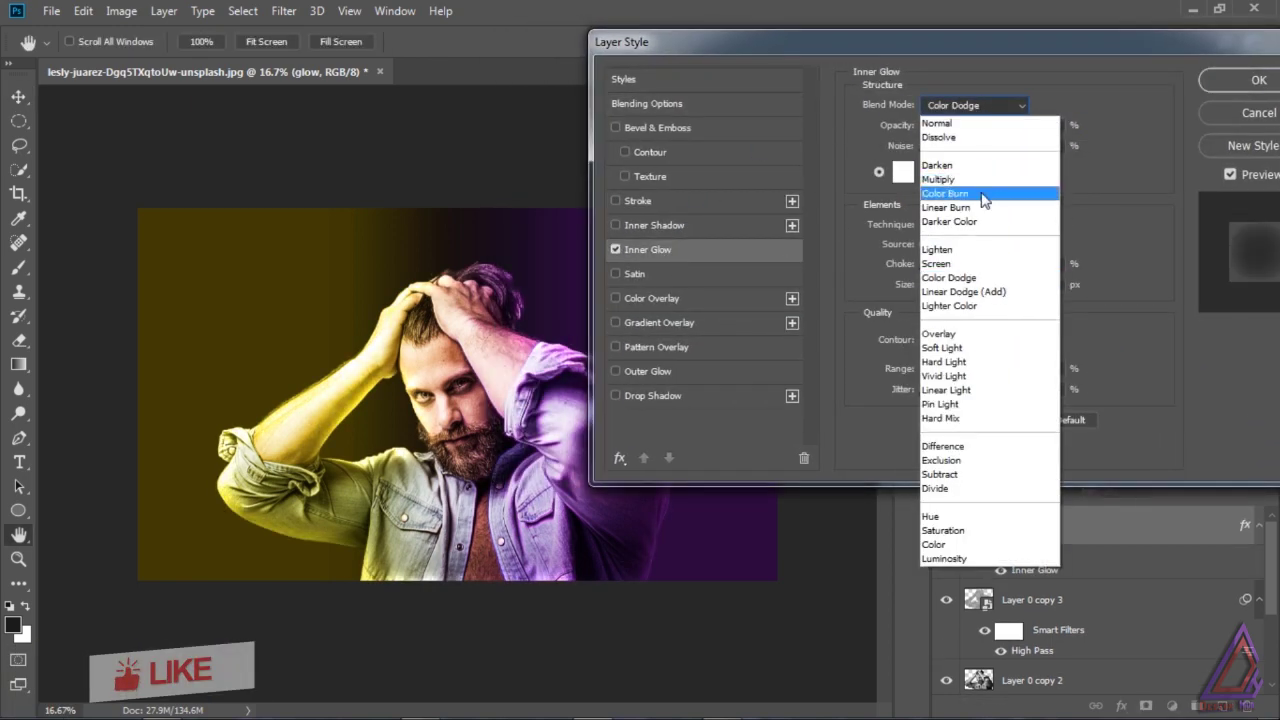
pyautogui.click(985, 283)
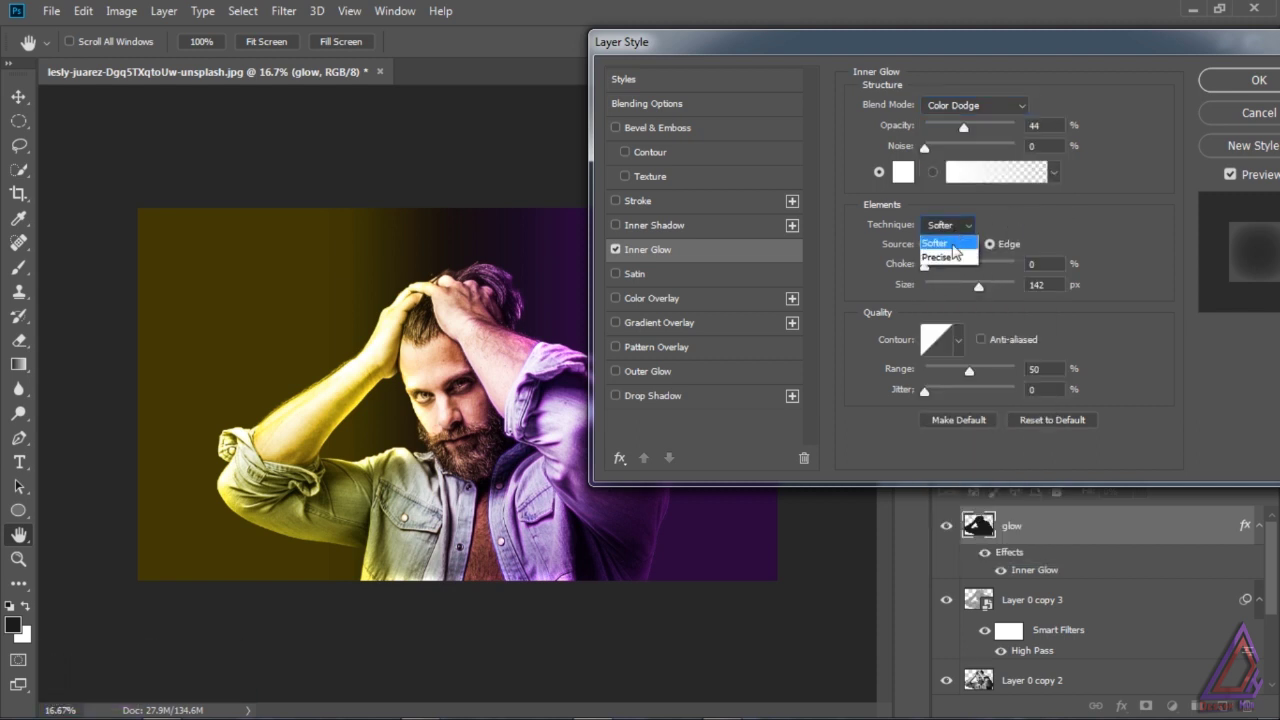
pyautogui.click(950, 244)
# - Fine-tune the size and opacity of the Inner Glow on the man's edges
pyautogui.moveTo(950, 41); pyautogui.dragTo(1003, 42)
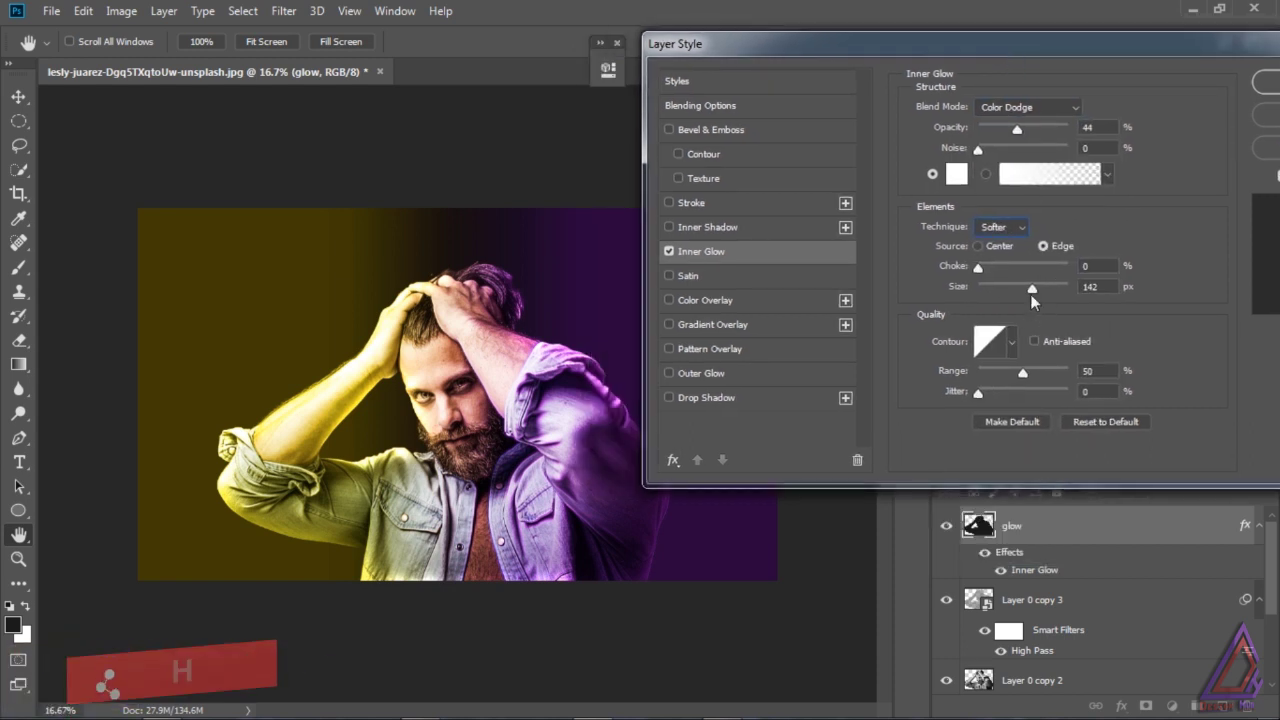
pyautogui.moveTo(1031, 289); pyautogui.dragTo(986, 272)
pyautogui.click(976, 267)
pyautogui.moveTo(1017, 132); pyautogui.dragTo(1024, 137)
# - Enable an Outer Glow on the glow layer, try Hard Light blending and settle on Soft Light
pyautogui.click(680, 372)
pyautogui.click(700, 374)
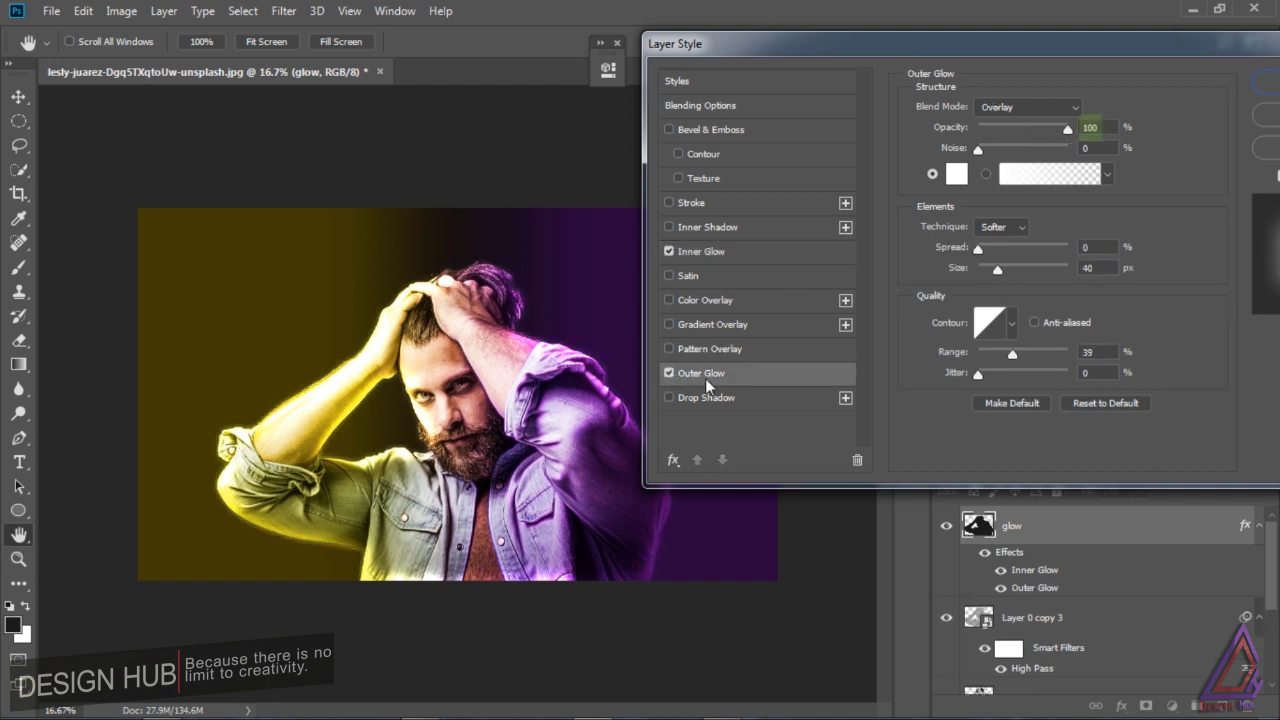
pyautogui.click(1016, 110)
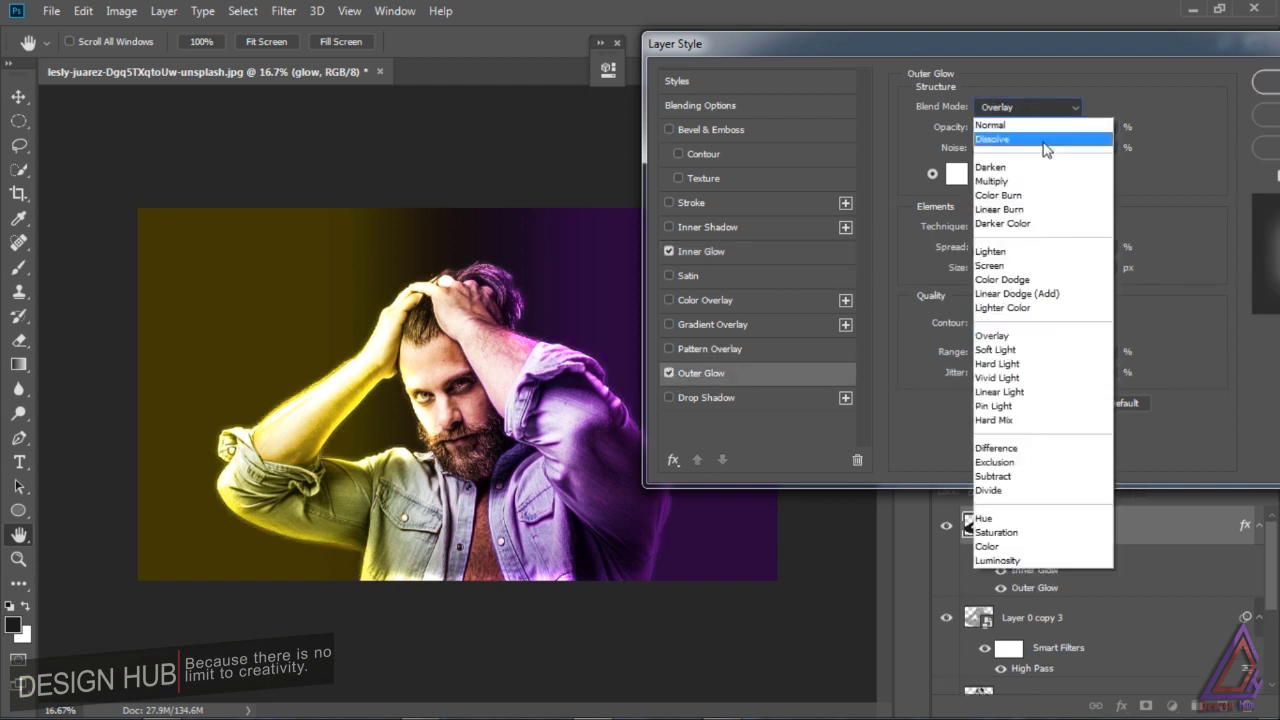
pyautogui.click(1008, 364)
pyautogui.click(1028, 107)
pyautogui.click(1004, 346)
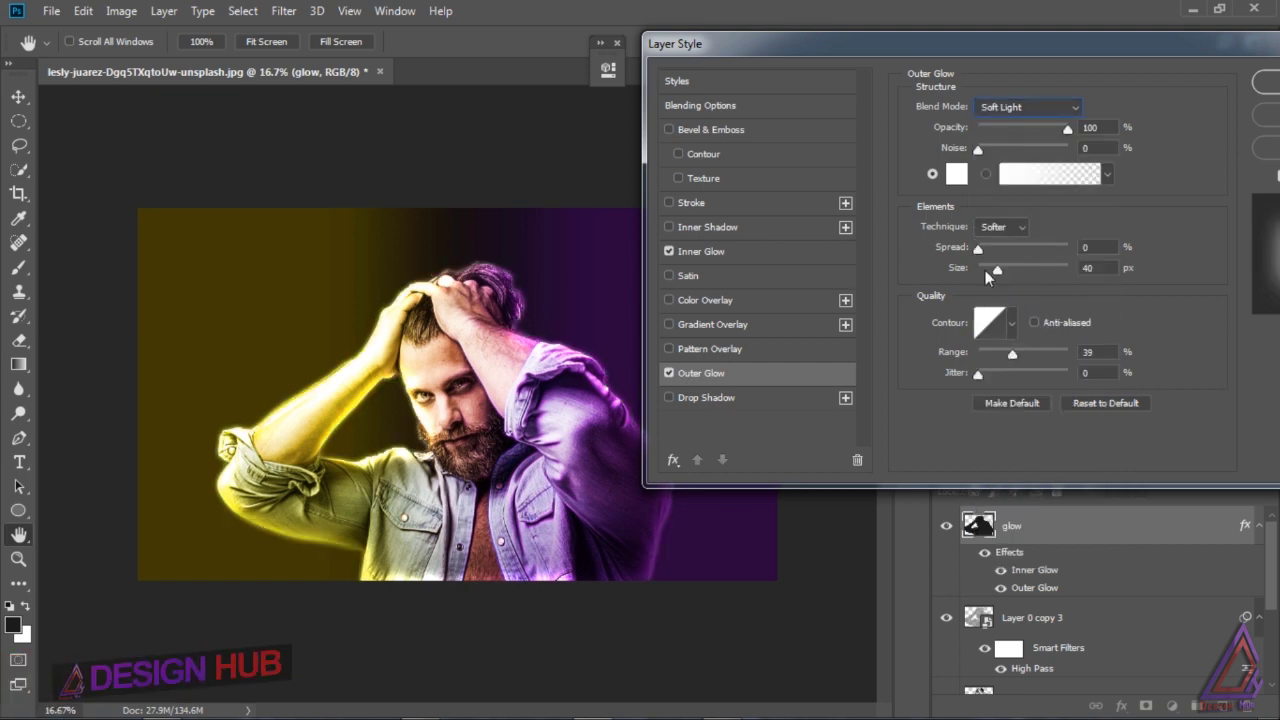
# - Enlarge the Outer Glow slightly, keep its opacity at 100% and apply the layer style
pyautogui.moveTo(978, 249); pyautogui.dragTo(1004, 268)
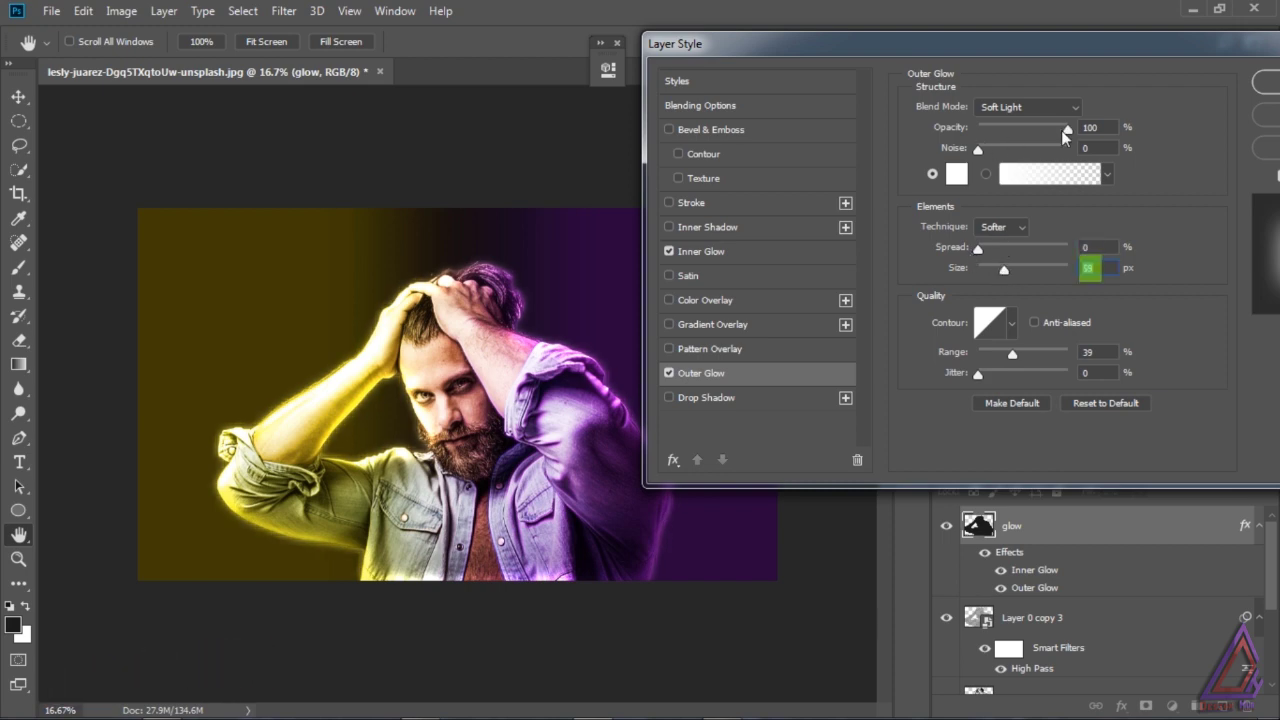
pyautogui.click(1068, 129)
pyautogui.click(1265, 82)
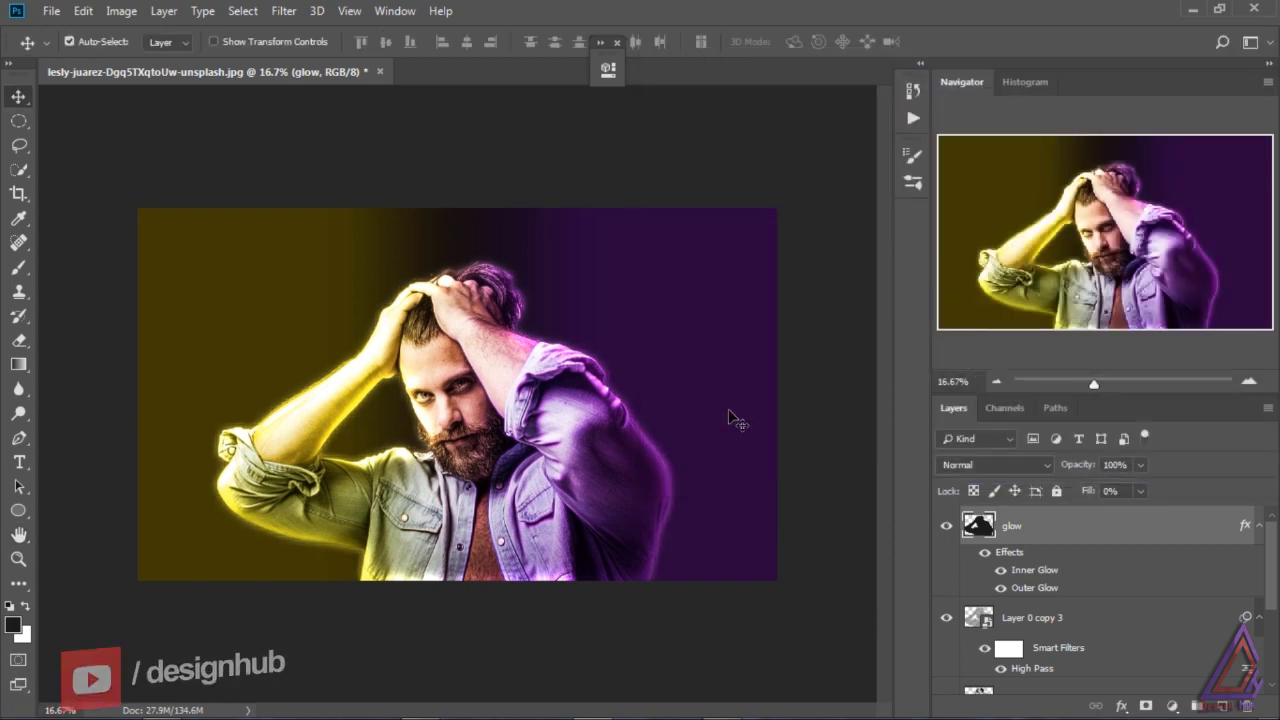
# - Compare the image with and without the glow layer and set the layer's opacity to 90%
pyautogui.click(947, 527)
pyautogui.click(947, 527)
pyautogui.click(1140, 465)
pyautogui.moveTo(1145, 486)
pyautogui.mouseDown()
pyautogui.moveTo(1122, 484)
pyautogui.moveTo(1133, 488)
pyautogui.mouseUp()
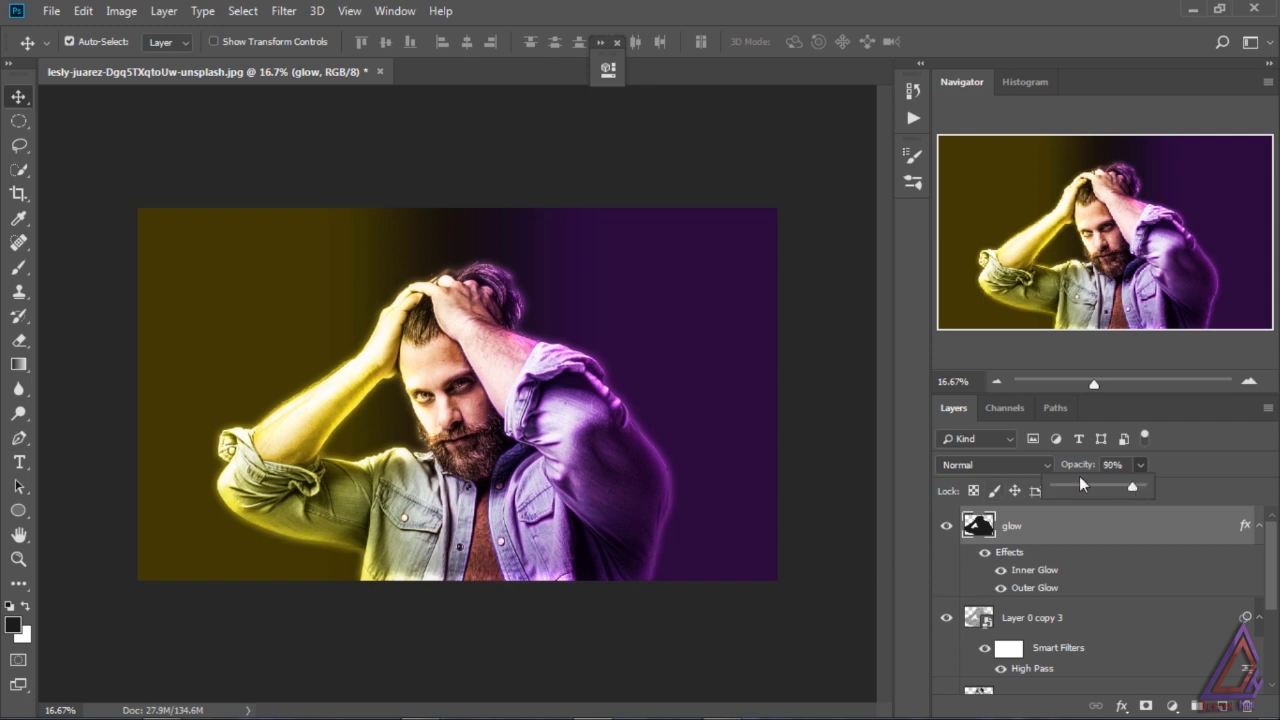
# - Create a new layer above glow and set up the Gradient tool with the Foreground to Transparent preset
pyautogui.click(1222, 706)
pyautogui.press('g')
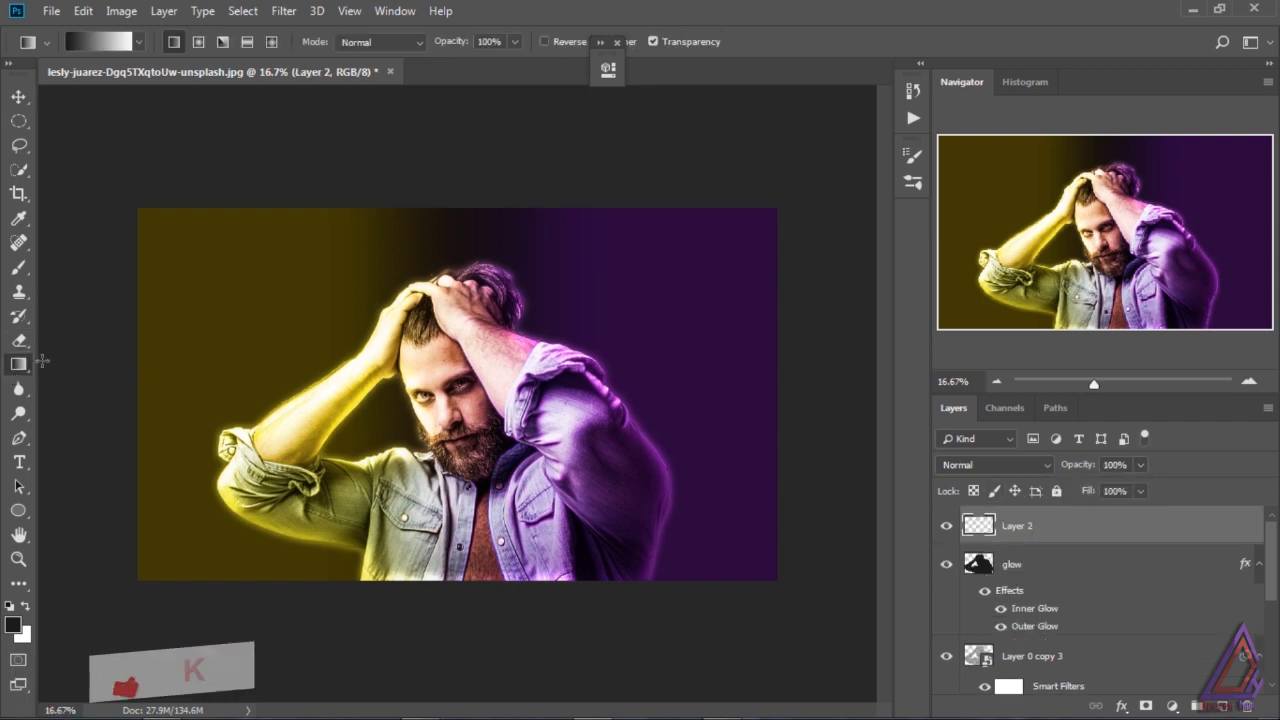
pyautogui.click(98, 42)
pyautogui.click(727, 104)
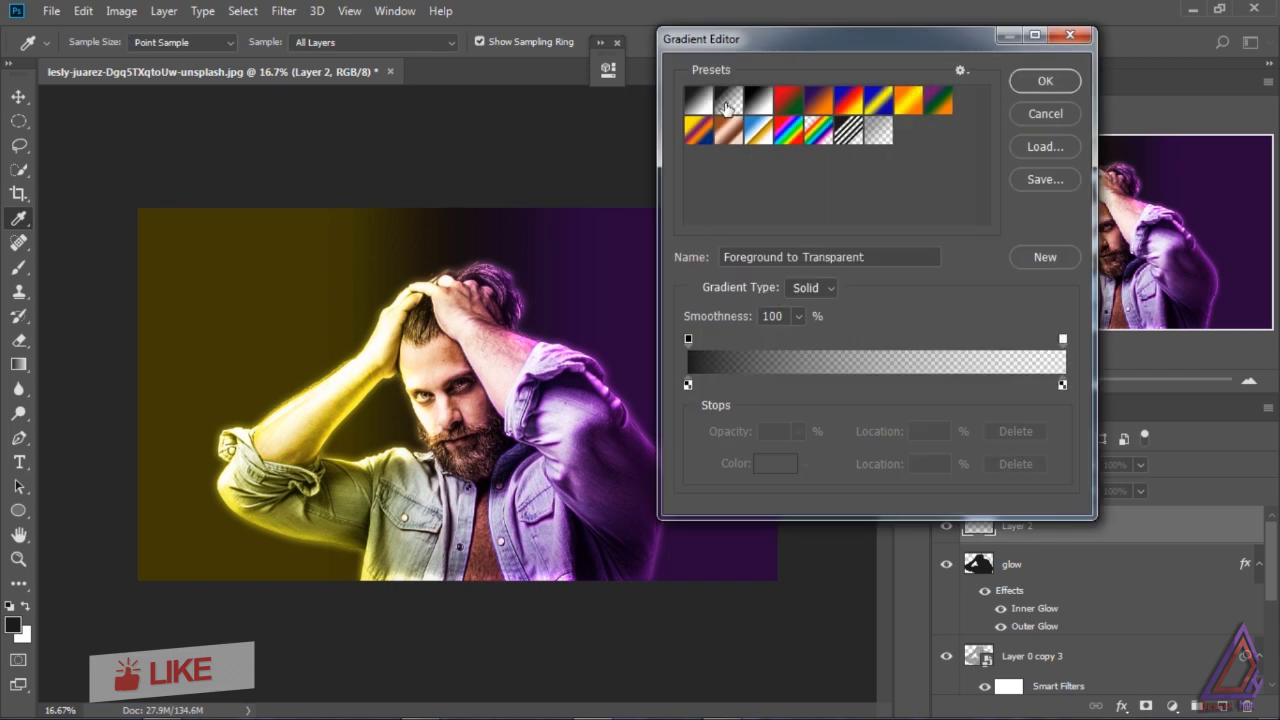
pyautogui.click(1041, 83)
# - Draw dark vertical gradients from the image's bottom edge up to the man's face and set the layer's opacity to 91%
pyautogui.moveTo(456, 614); pyautogui.dragTo(452, 386)
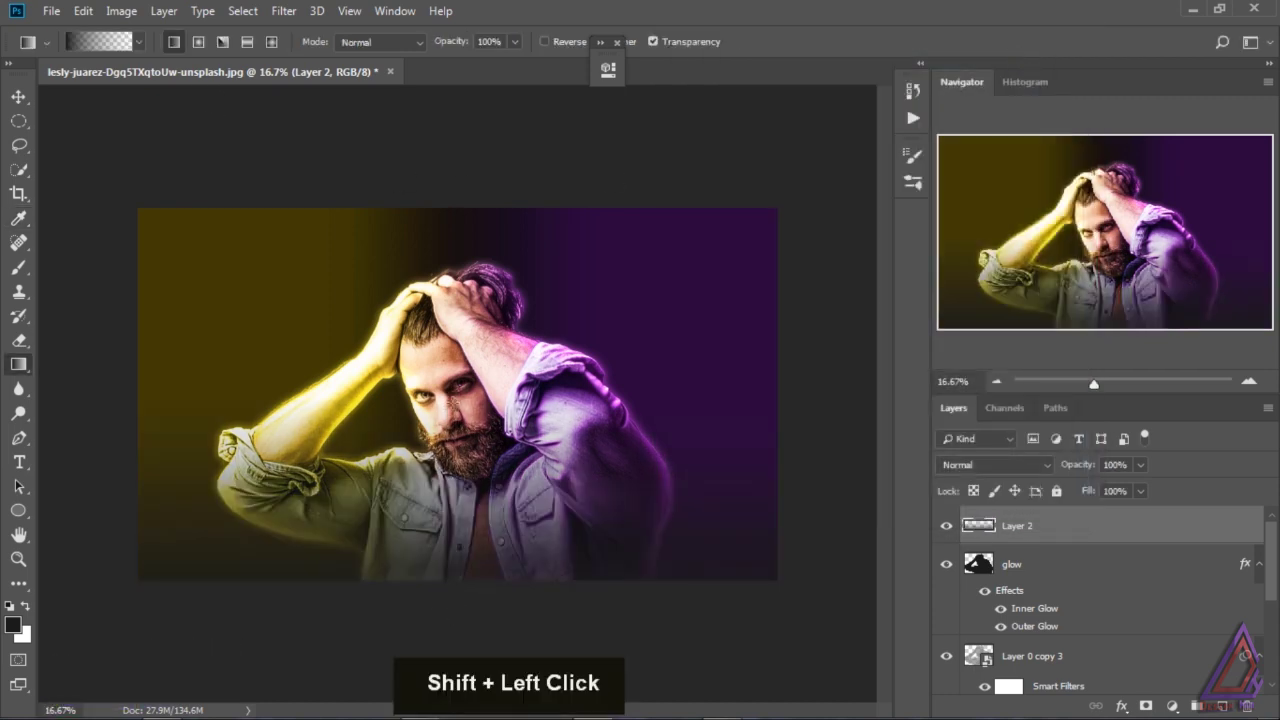
pyautogui.moveTo(446, 598); pyautogui.dragTo(446, 381)
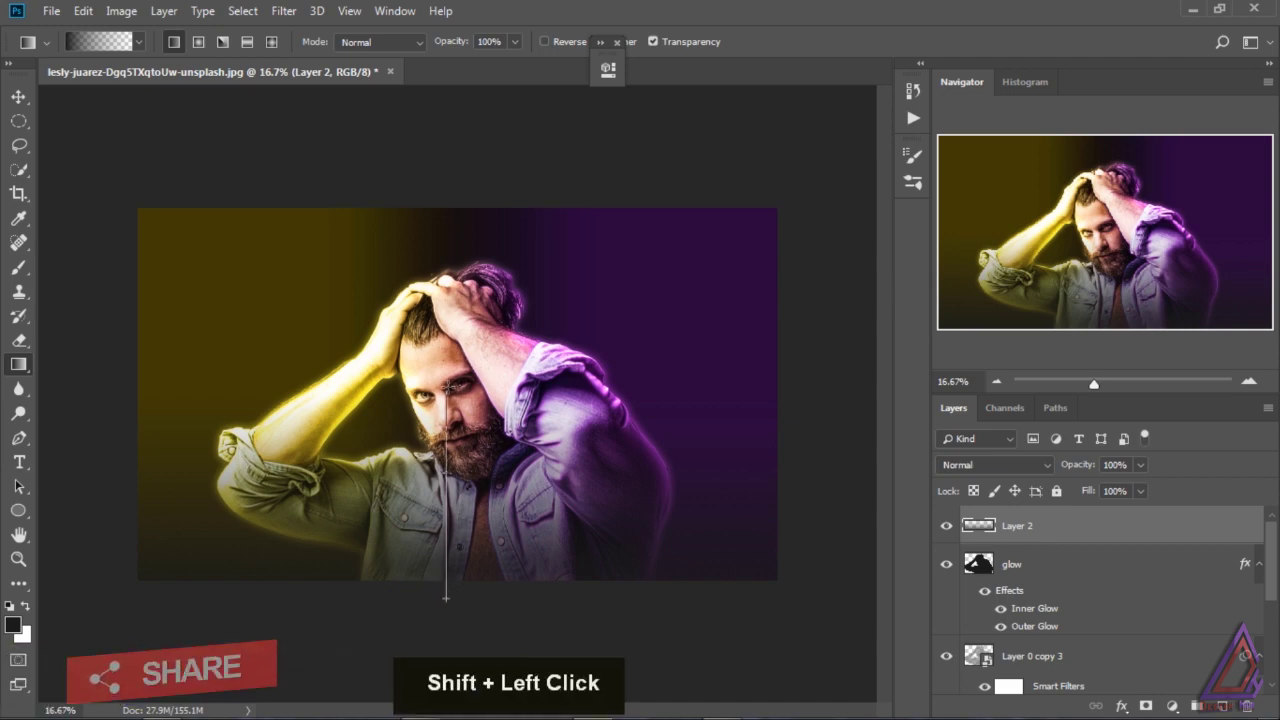
pyautogui.moveTo(448, 326); pyautogui.dragTo(448, 326)
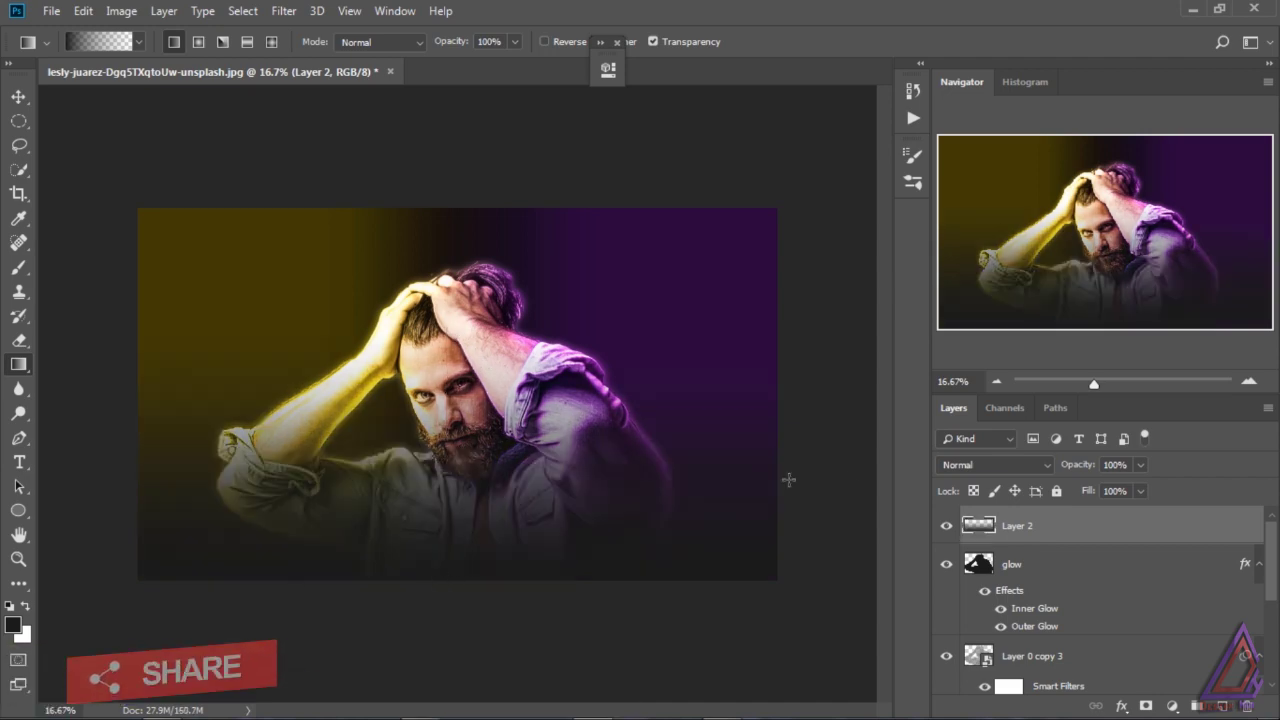
pyautogui.click(1139, 466)
pyautogui.moveTo(1144, 488)
pyautogui.mouseDown()
pyautogui.moveTo(1115, 484)
pyautogui.moveTo(1138, 490)
pyautogui.mouseUp()
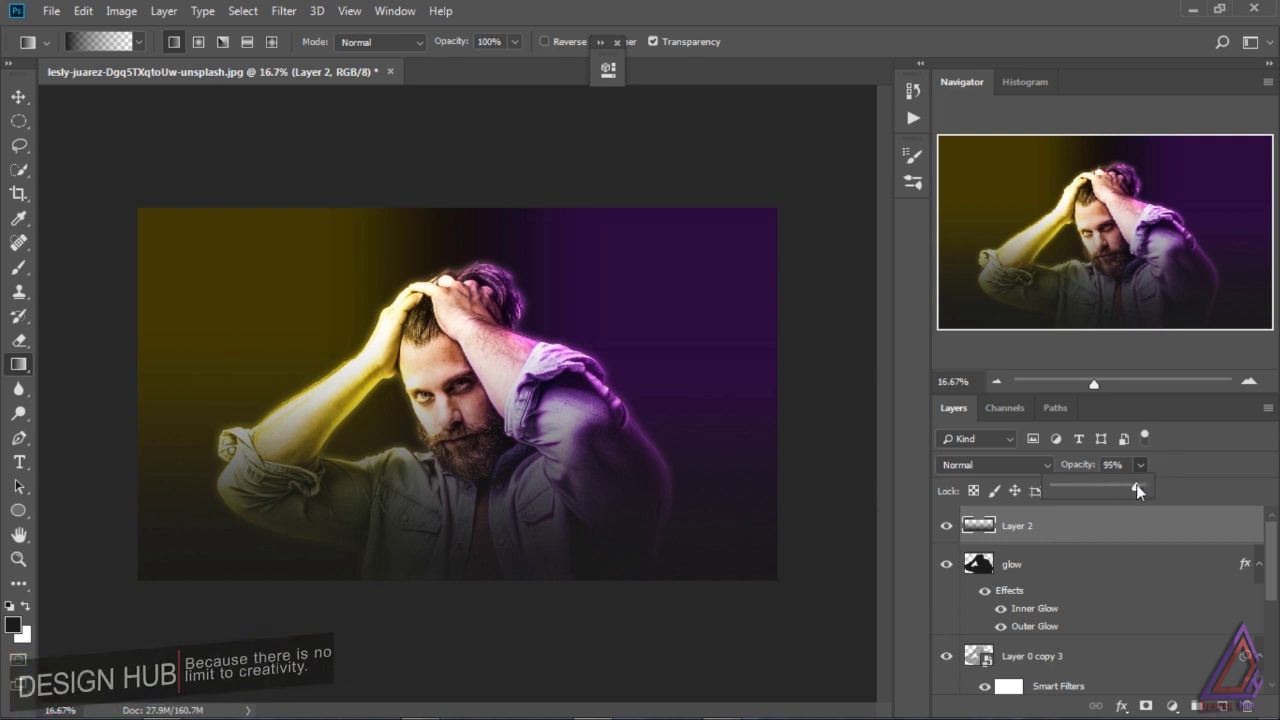
pyautogui.moveTo(1136, 484); pyautogui.dragTo(1126, 487)
# - Add shorter dark gradients rising from the bottom edge over the shirt and set Layer 2's opacity to 95%
pyautogui.moveTo(469, 578); pyautogui.dragTo(469, 530)
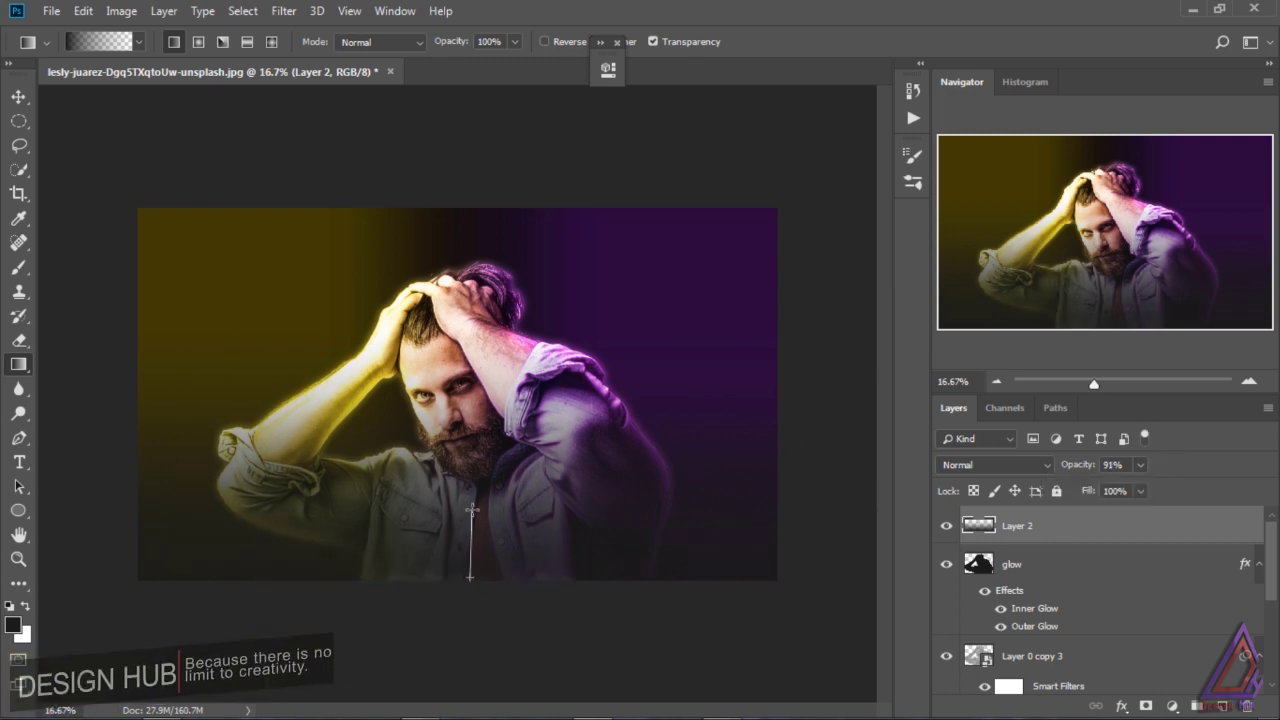
pyautogui.moveTo(467, 578); pyautogui.dragTo(471, 489)
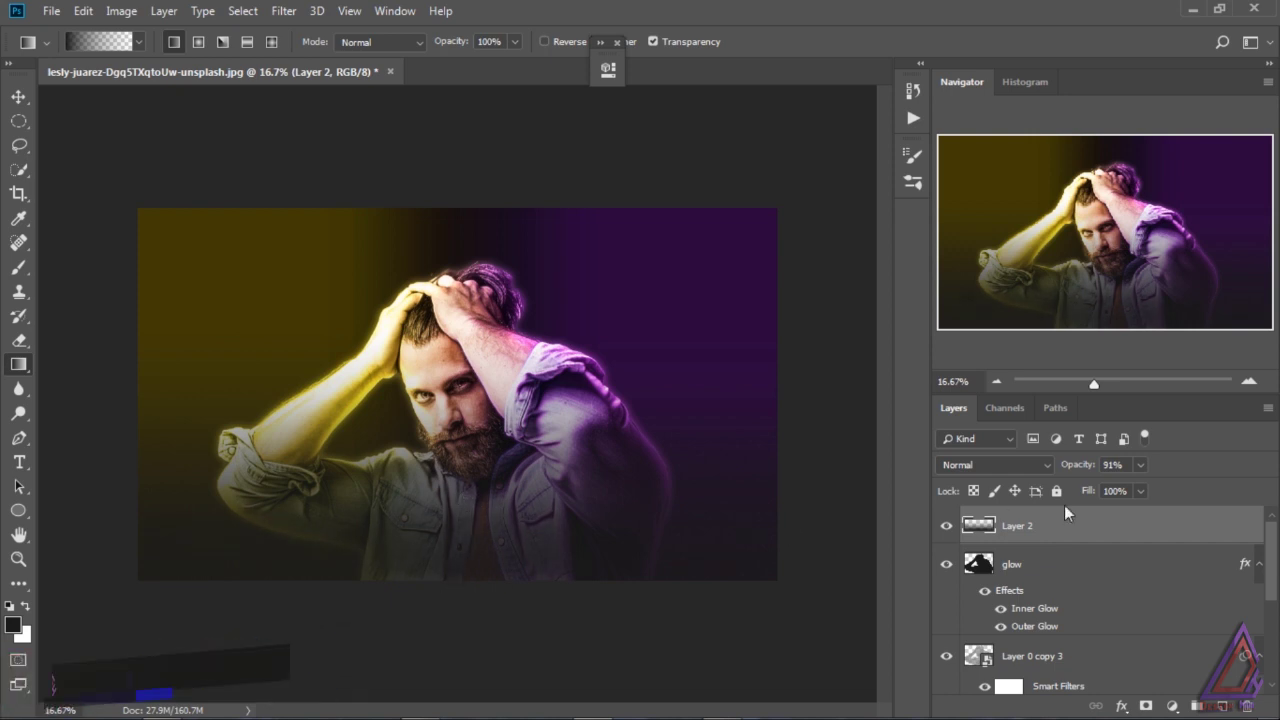
pyautogui.click(1140, 464)
pyautogui.moveTo(1140, 487)
pyautogui.mouseDown()
pyautogui.moveTo(1123, 483)
pyautogui.moveTo(1143, 488)
pyautogui.mouseUp()
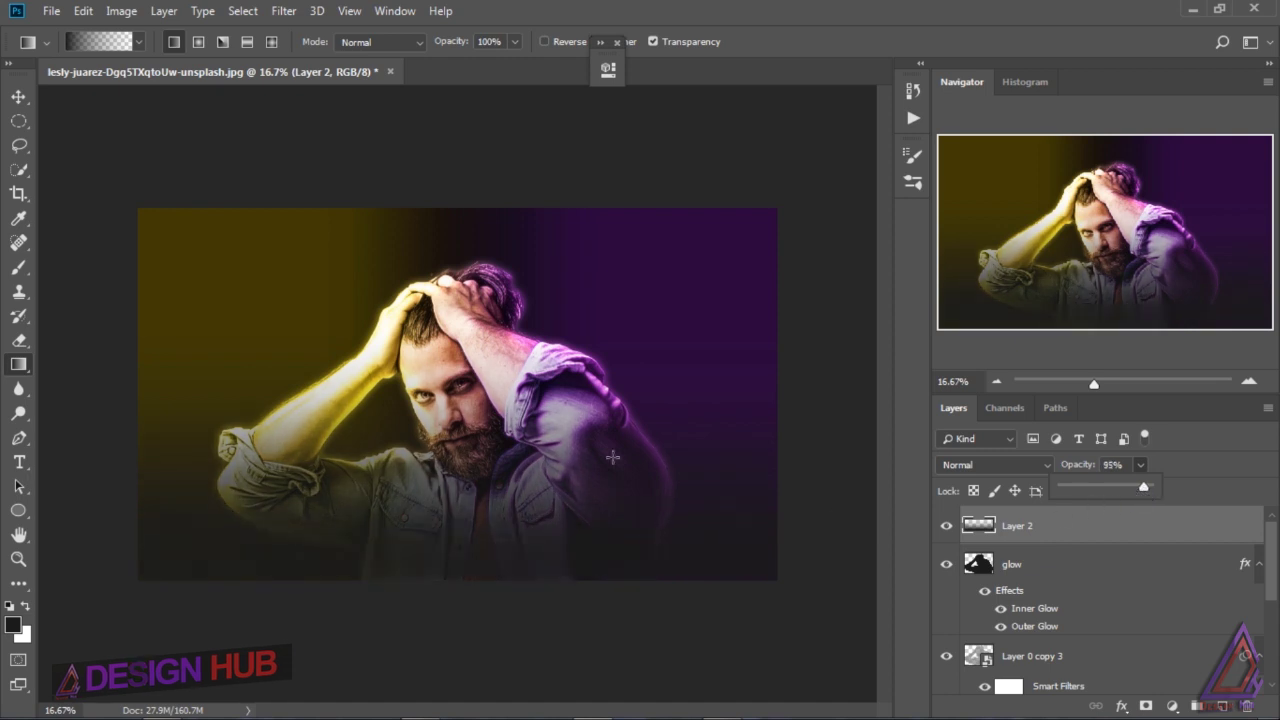
# - Add a Gradient Fill layer with the Radial style directly above Layer 1
pyautogui.click(18, 96)
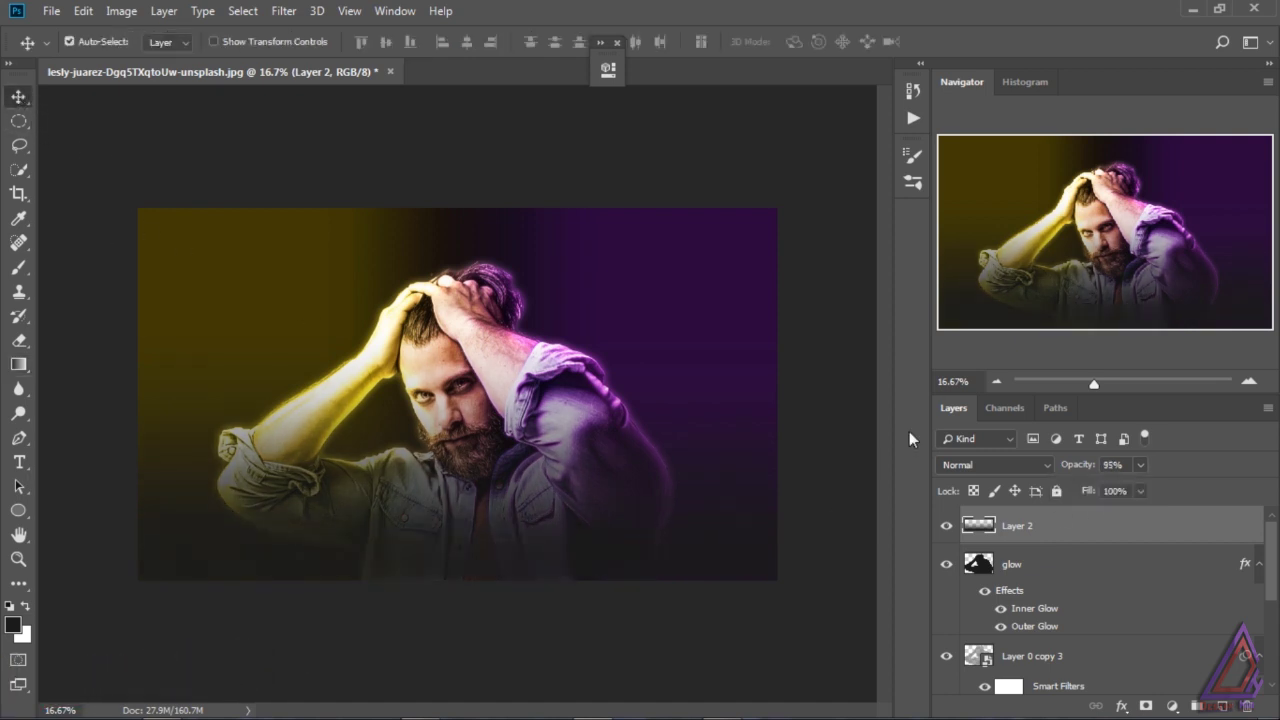
pyautogui.click(841, 518)
pyautogui.scroll(-5, 1275, 587)
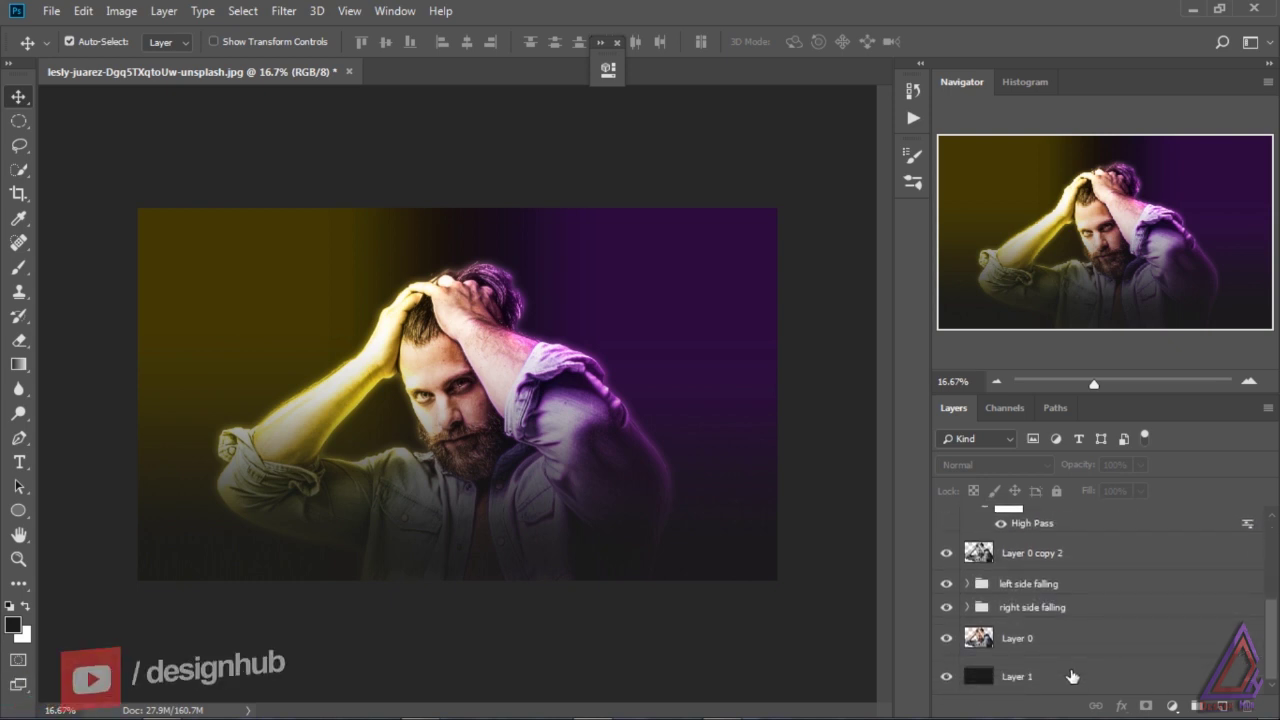
pyautogui.click(1072, 677)
pyautogui.click(1172, 705)
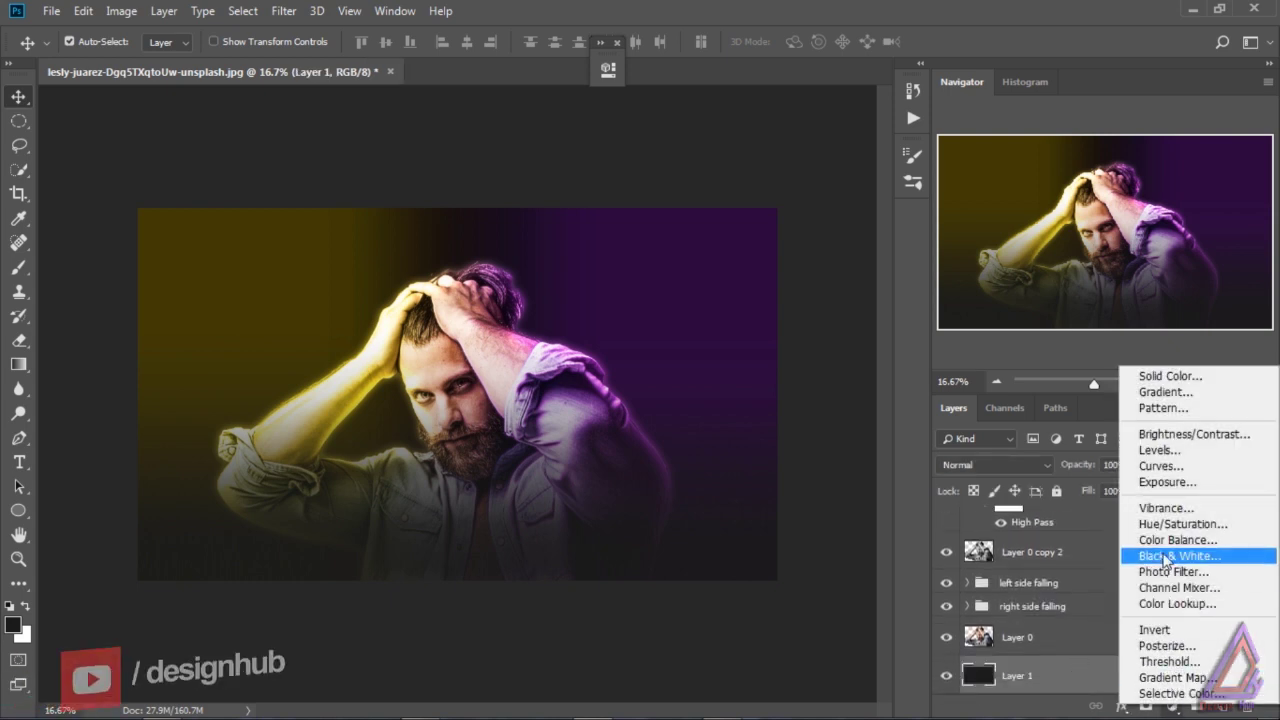
pyautogui.click(1198, 394)
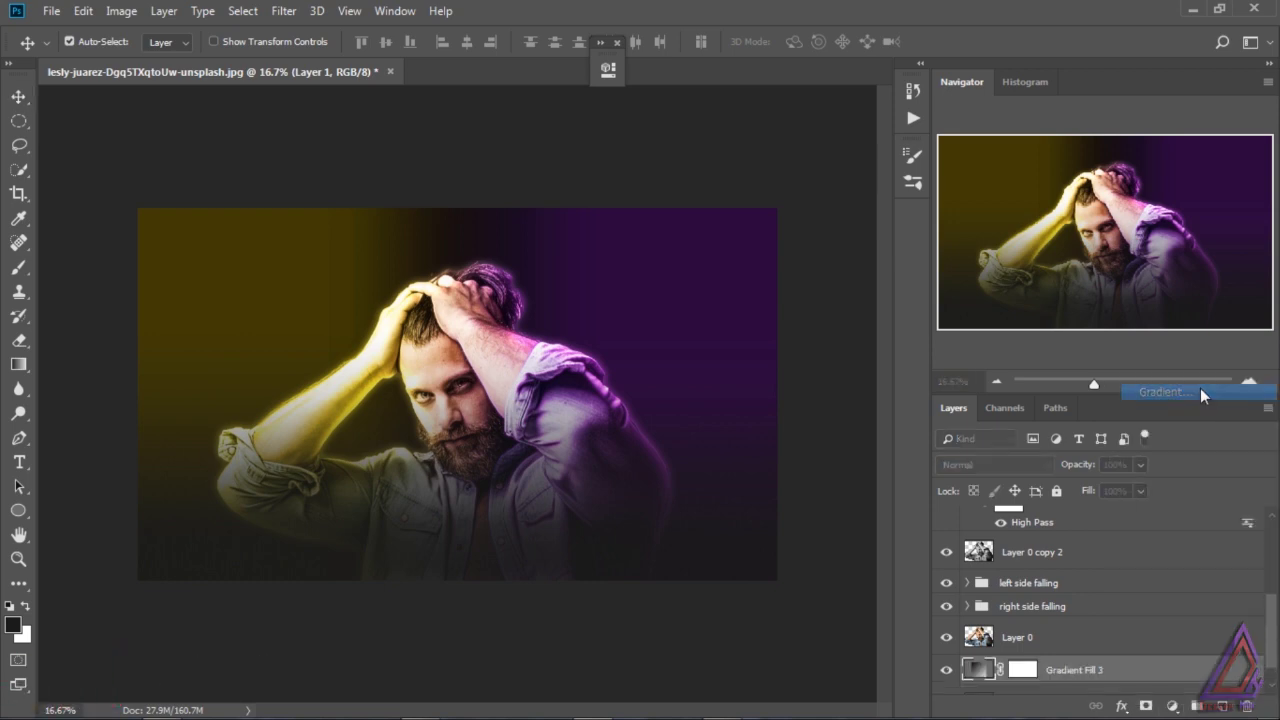
pyautogui.click(752, 200)
pyautogui.click(757, 236)
# - Base the radial gradient fill on the Black, White preset and change its white end stop to dark grey
pyautogui.click(768, 169)
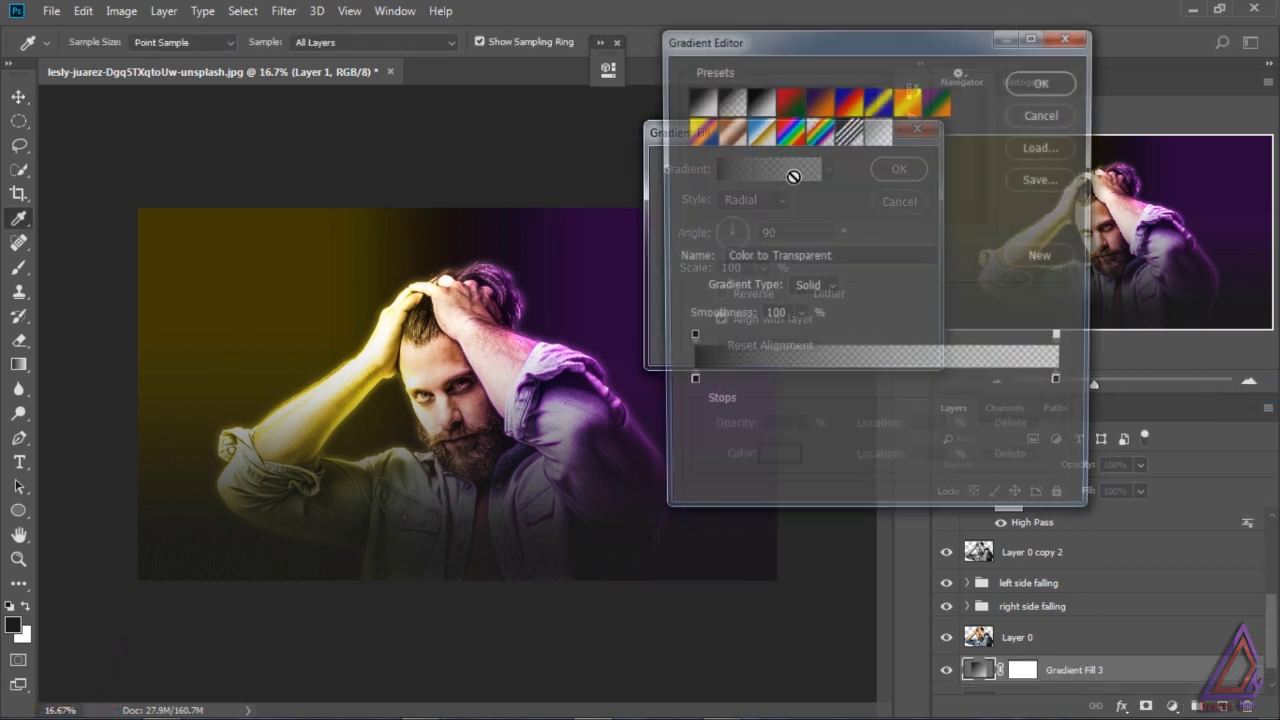
pyautogui.click(758, 100)
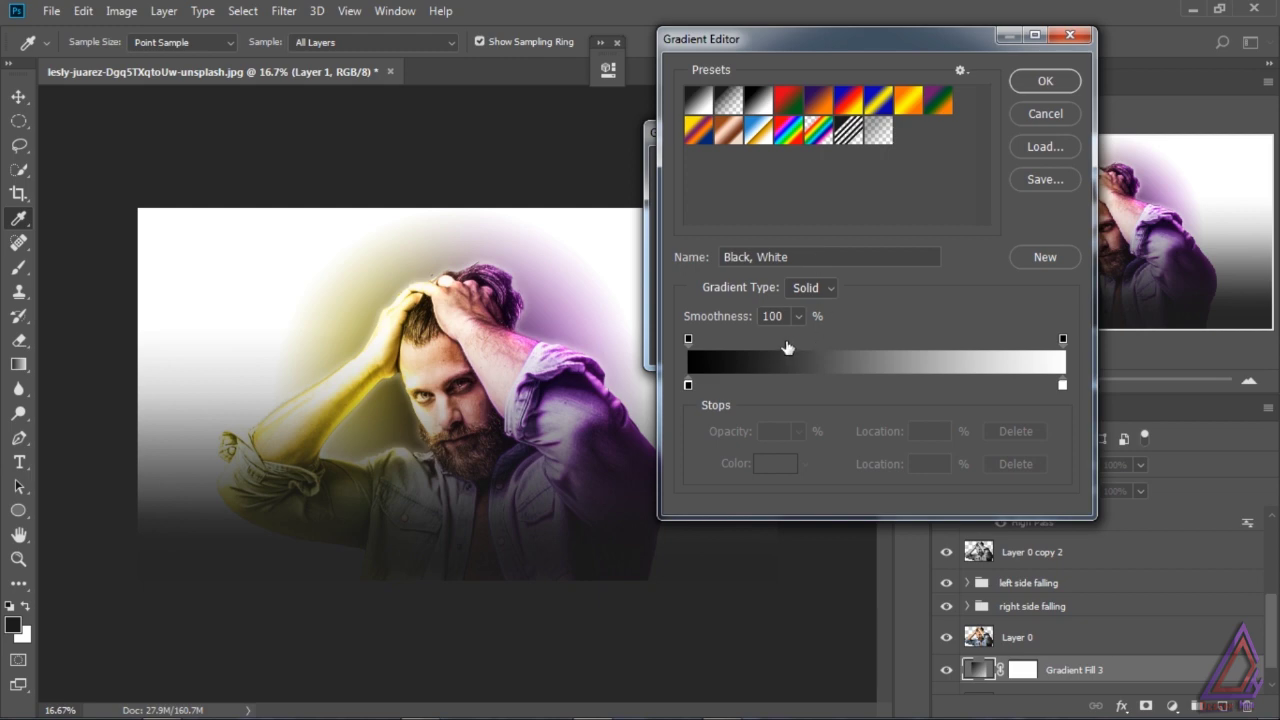
pyautogui.click(1062, 385)
pyautogui.click(776, 463)
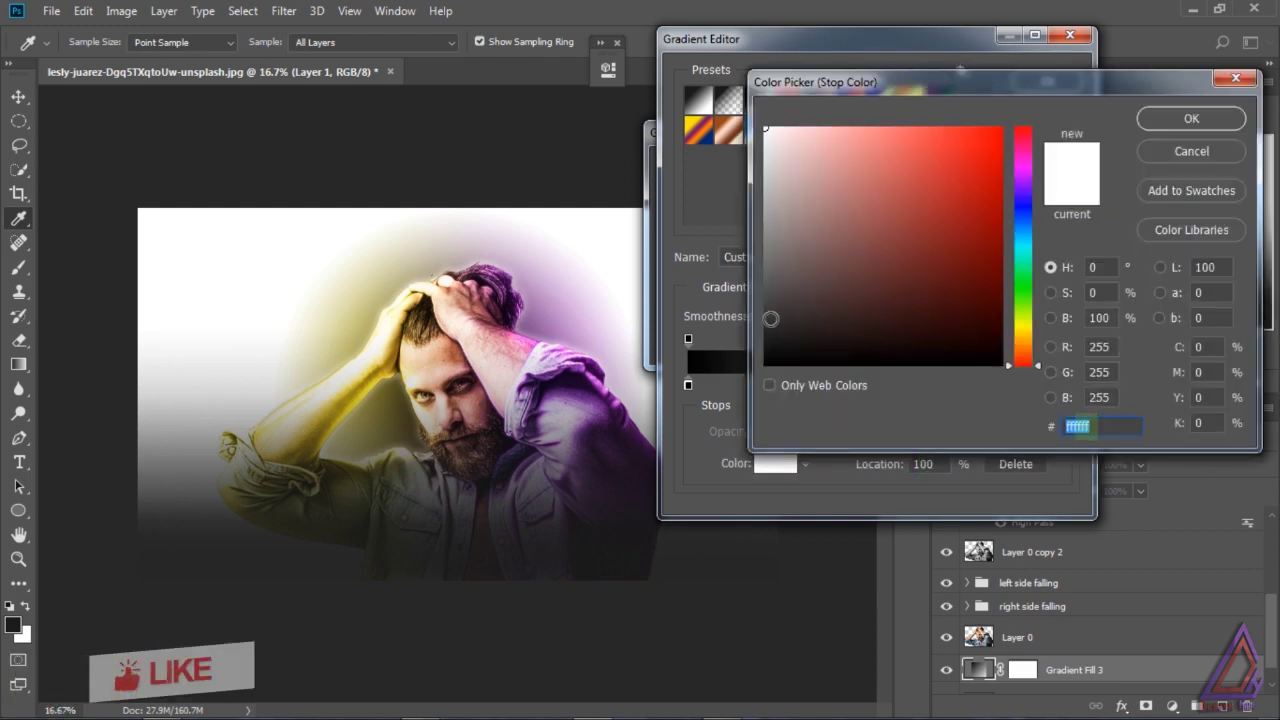
pyautogui.click(772, 317)
pyautogui.click(1191, 118)
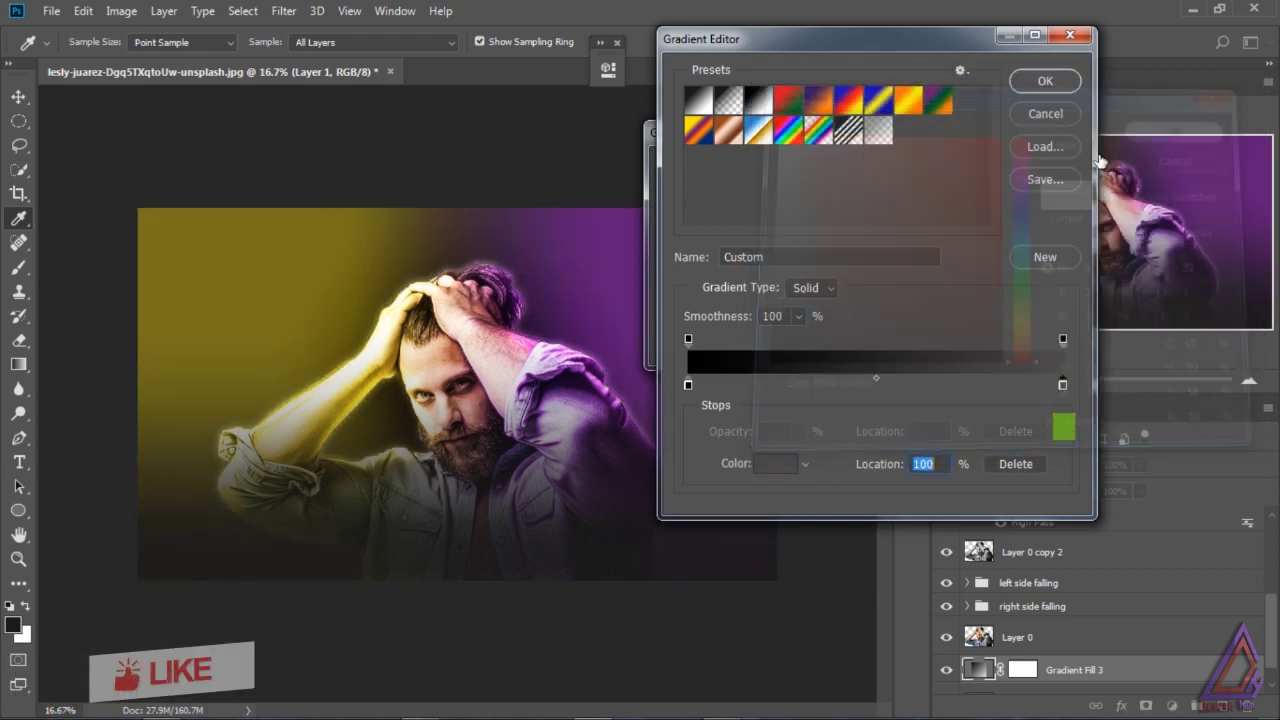
pyautogui.click(1045, 80)
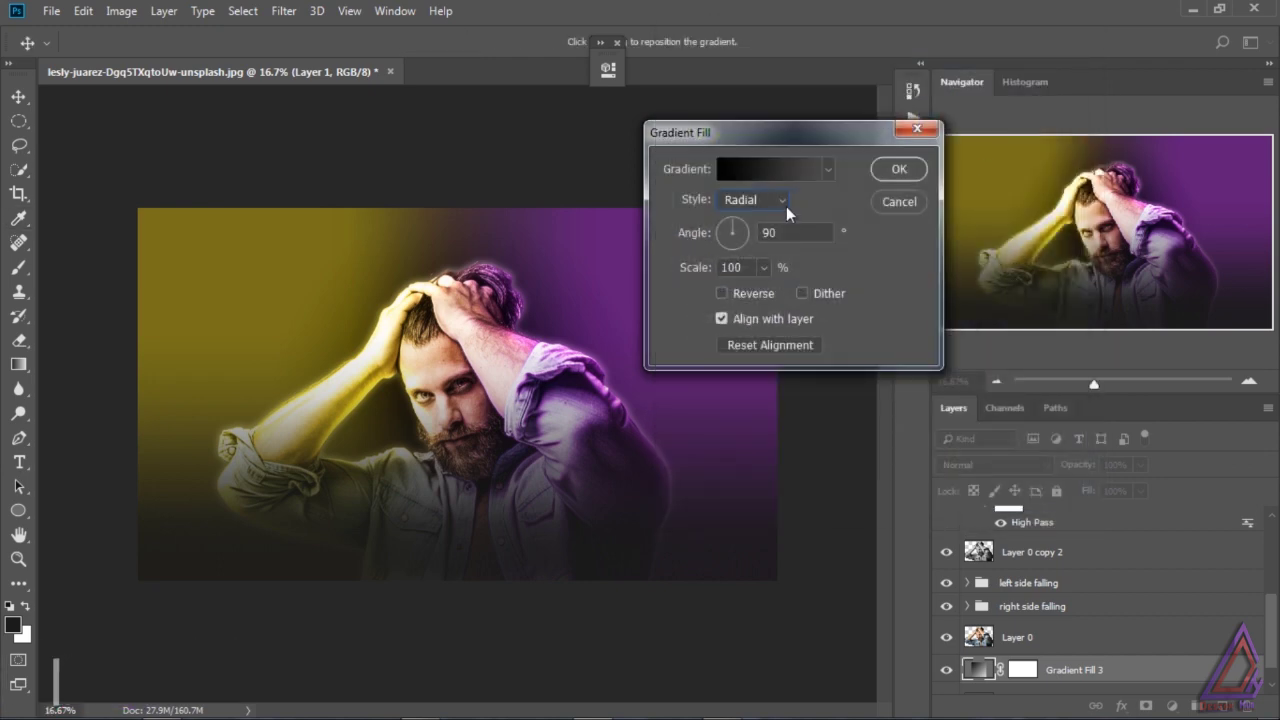
# - Set the gradient fill's scale to 210%, enable Reverse and Dither, and apply the fill
pyautogui.click(763, 267)
pyautogui.moveTo(758, 290)
pyautogui.mouseDown()
pyautogui.moveTo(791, 292)
pyautogui.moveTo(779, 291)
pyautogui.mouseUp()
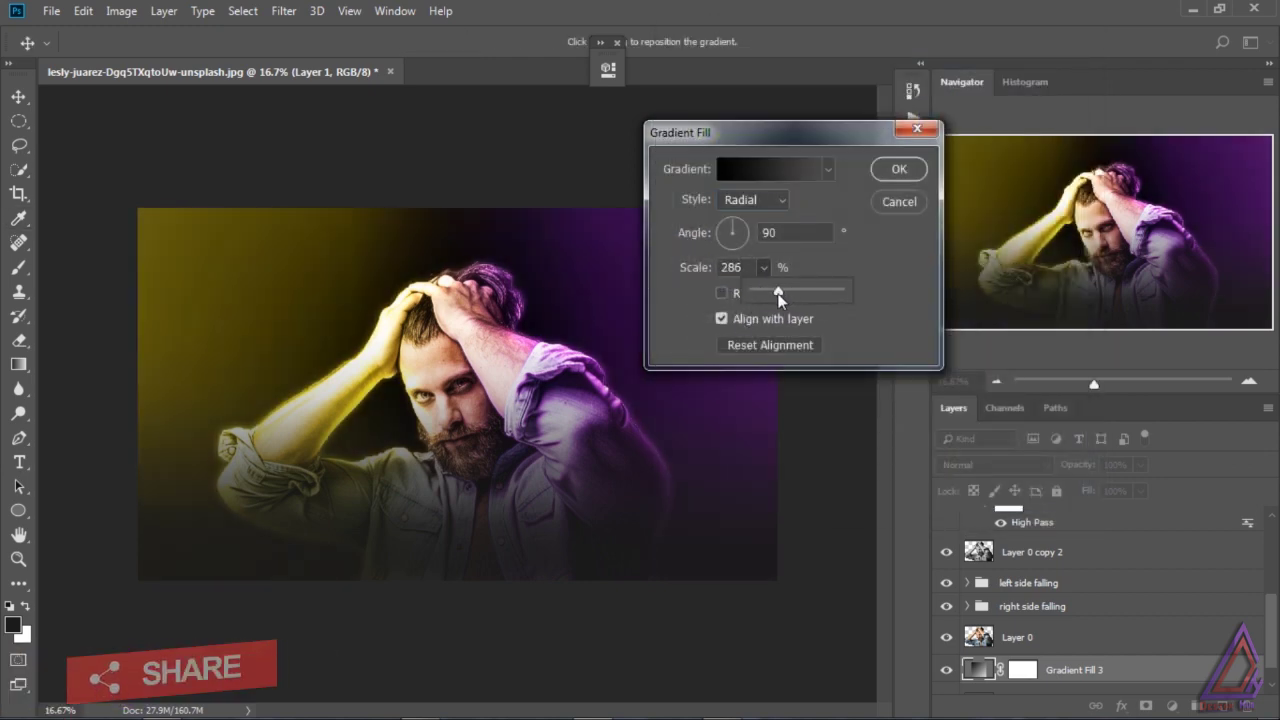
pyautogui.click(722, 293)
pyautogui.click(764, 268)
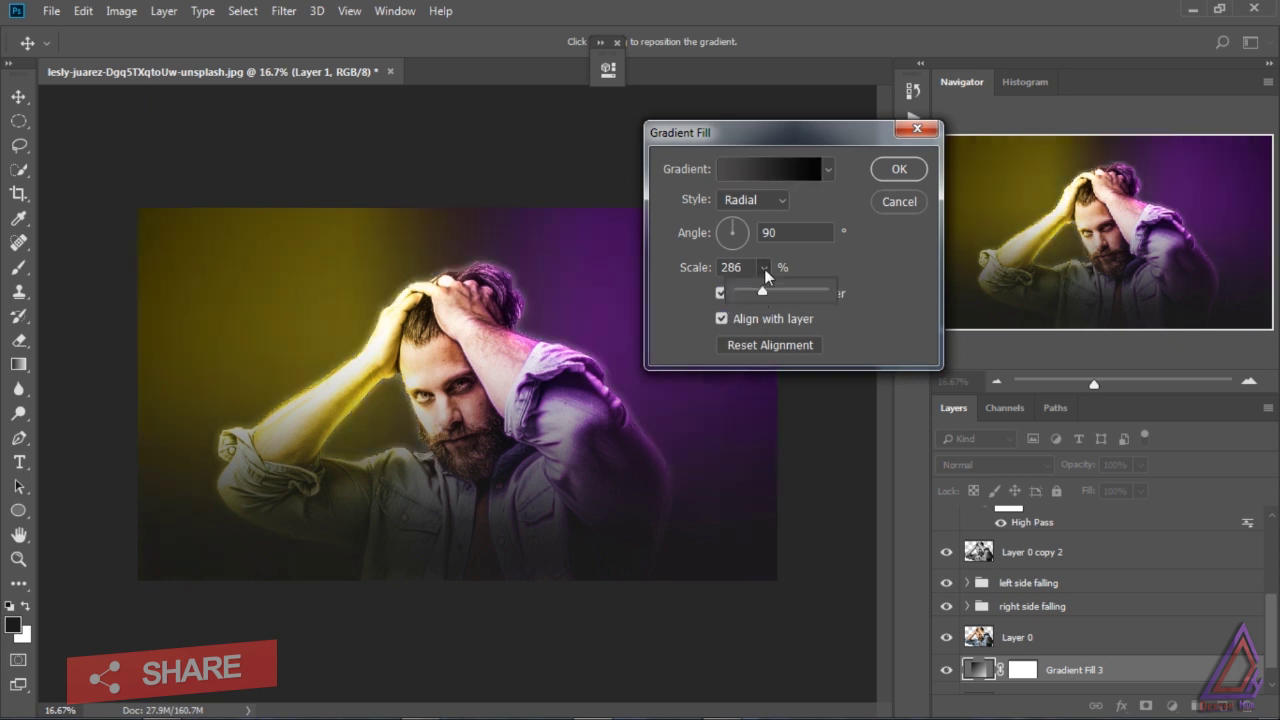
pyautogui.moveTo(757, 291); pyautogui.dragTo(756, 292)
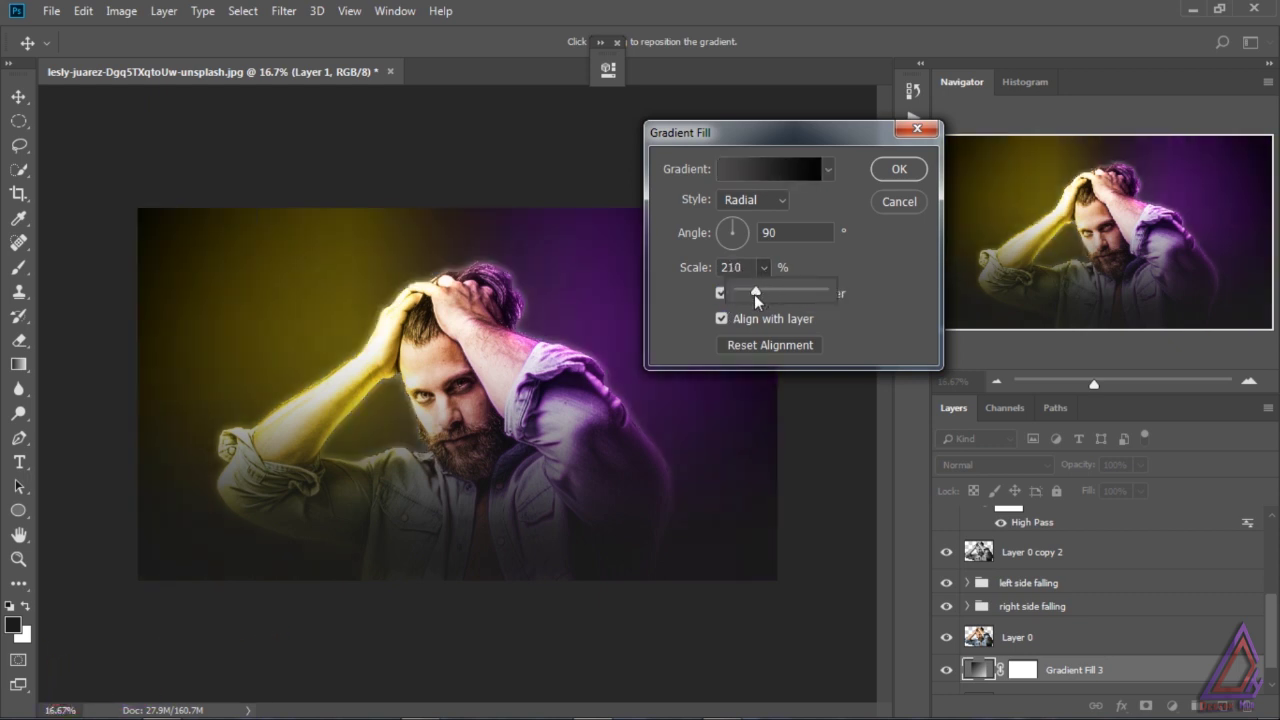
pyautogui.click(845, 255)
pyautogui.click(801, 293)
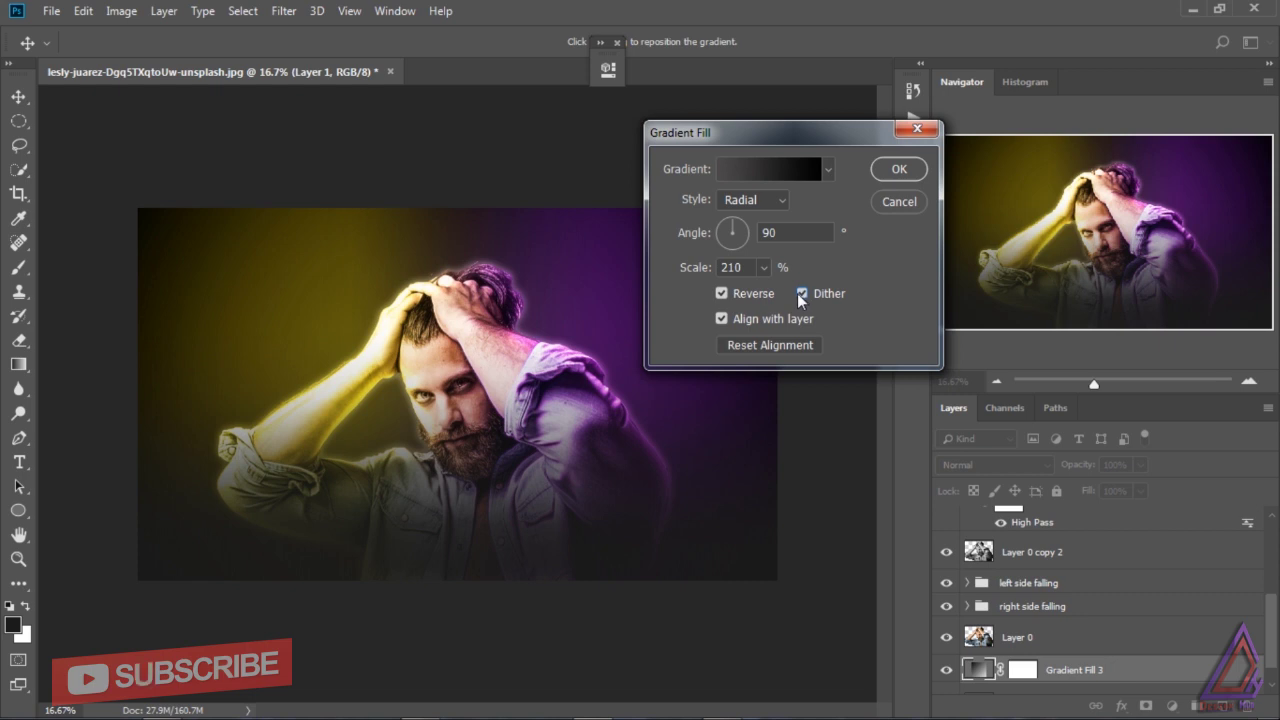
pyautogui.click(894, 170)
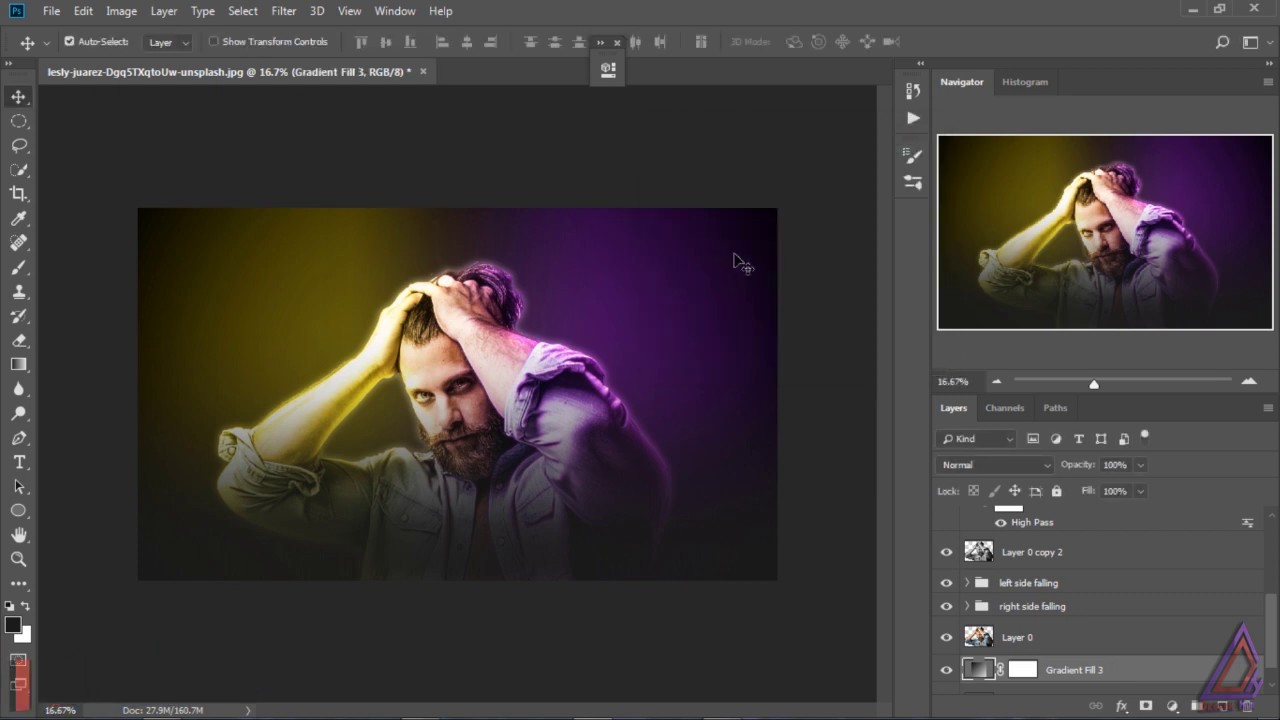
# - Set the gradient fill layer's blend mode to Hard Light and compare the image with the layer hidden and shown
pyautogui.click(1005, 463)
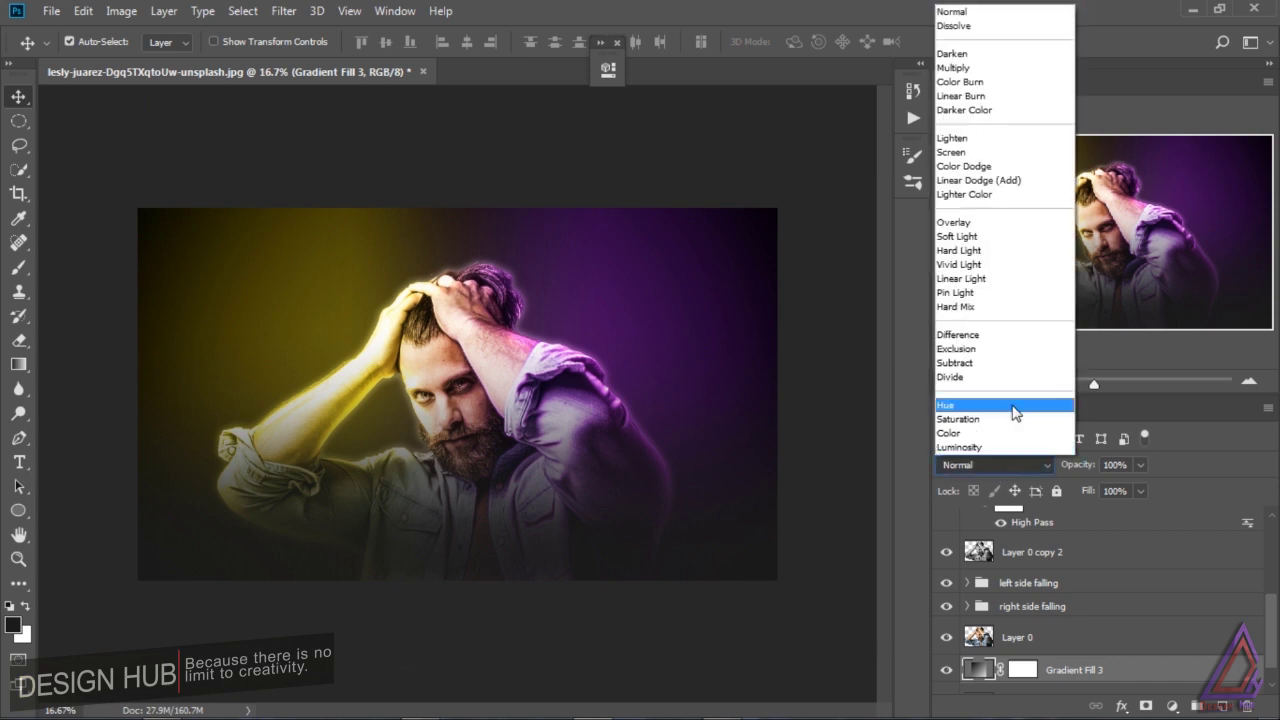
pyautogui.click(991, 251)
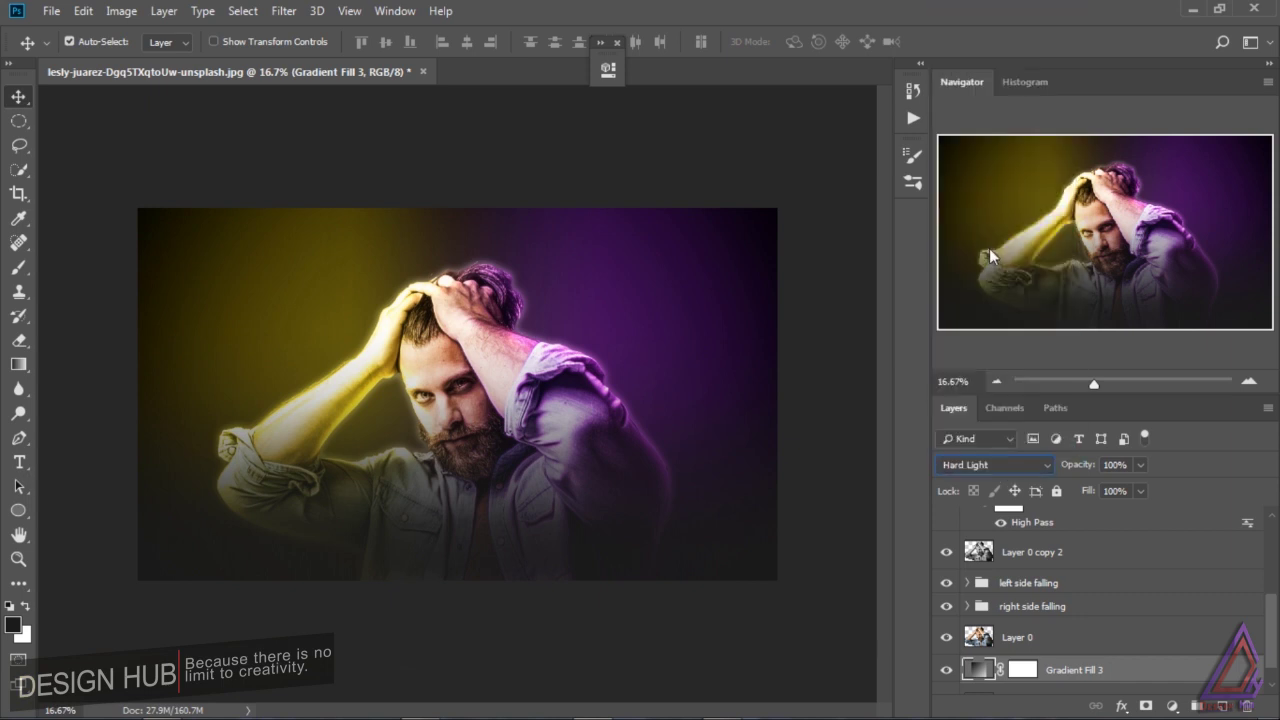
pyautogui.click(948, 673)
pyautogui.click(947, 671)
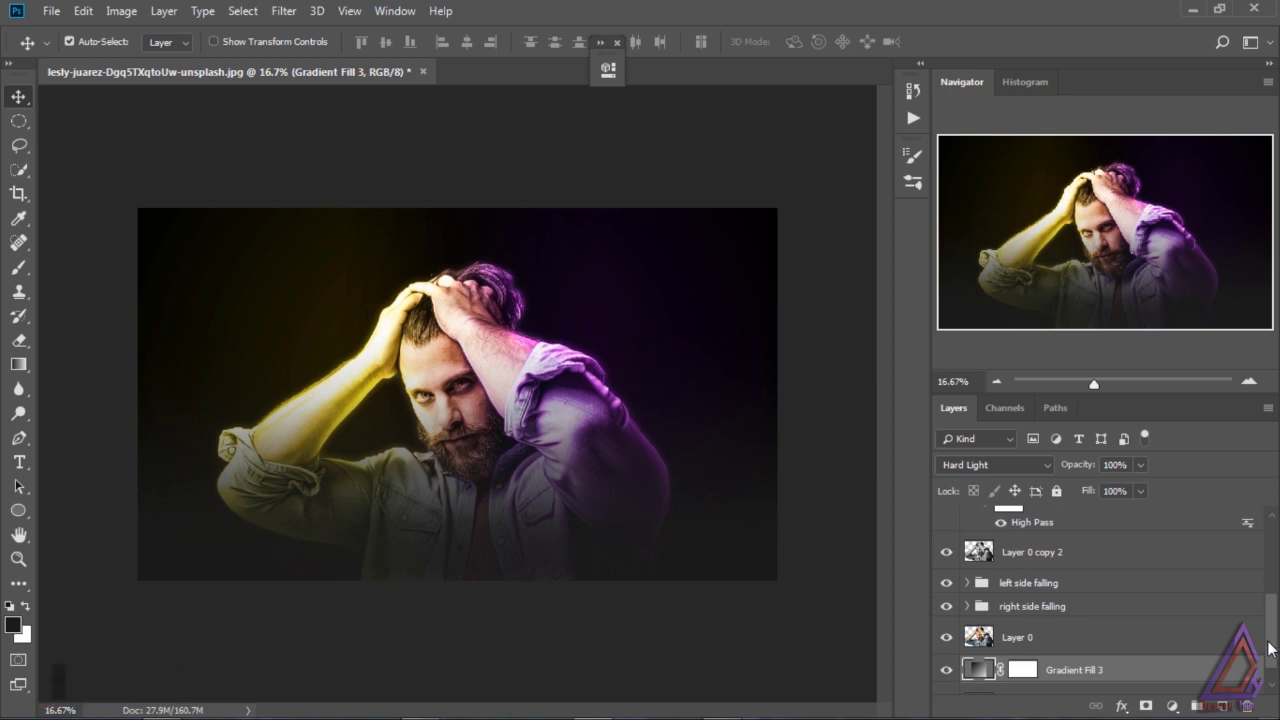
# - Create a new layer above Gradient Fill 3 and render Clouds on it
pyautogui.moveTo(1273, 648)
pyautogui.mouseDown()
pyautogui.moveTo(1277, 576)
pyautogui.moveTo(1275, 663)
pyautogui.mouseUp()
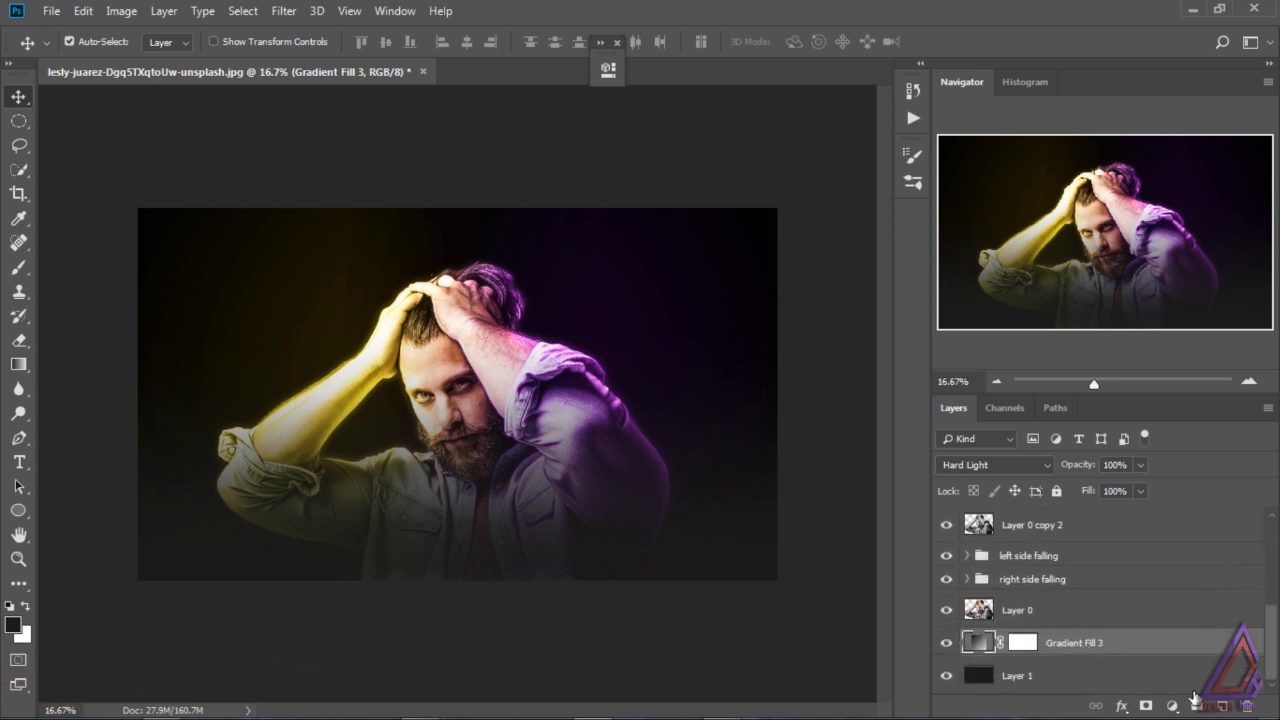
pyautogui.click(1223, 705)
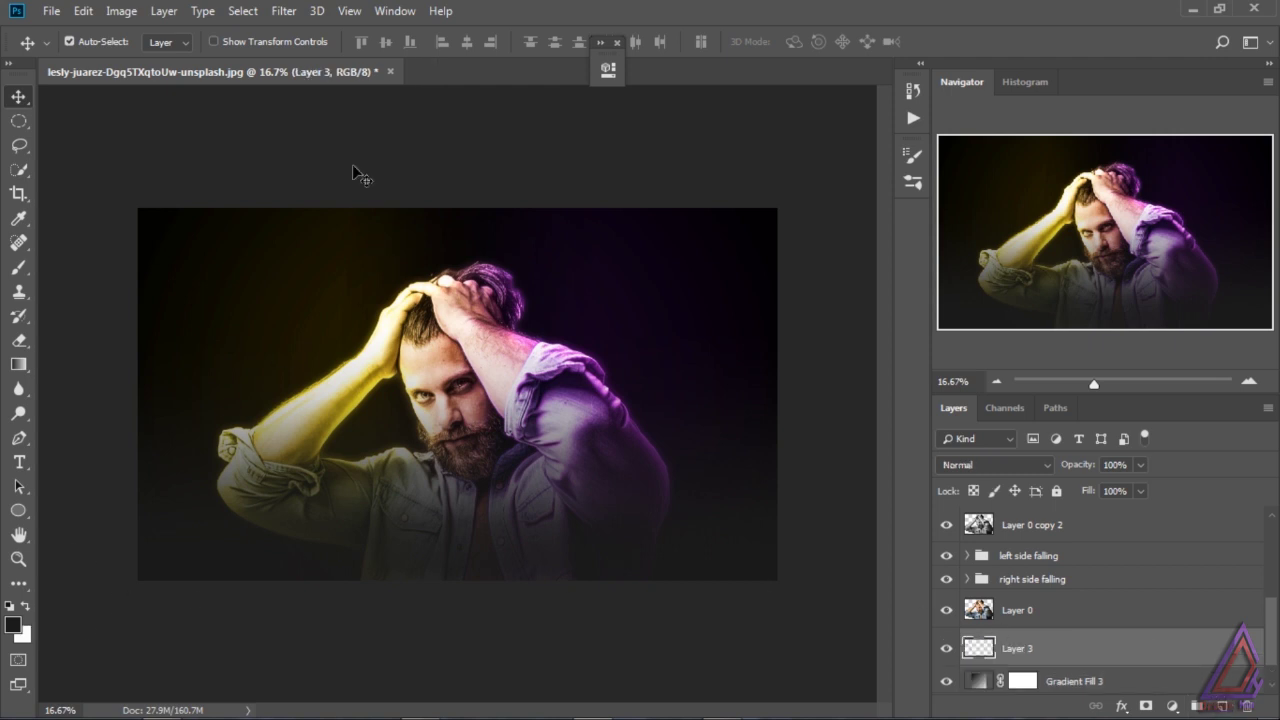
pyautogui.click(285, 11)
pyautogui.moveTo(352, 315)
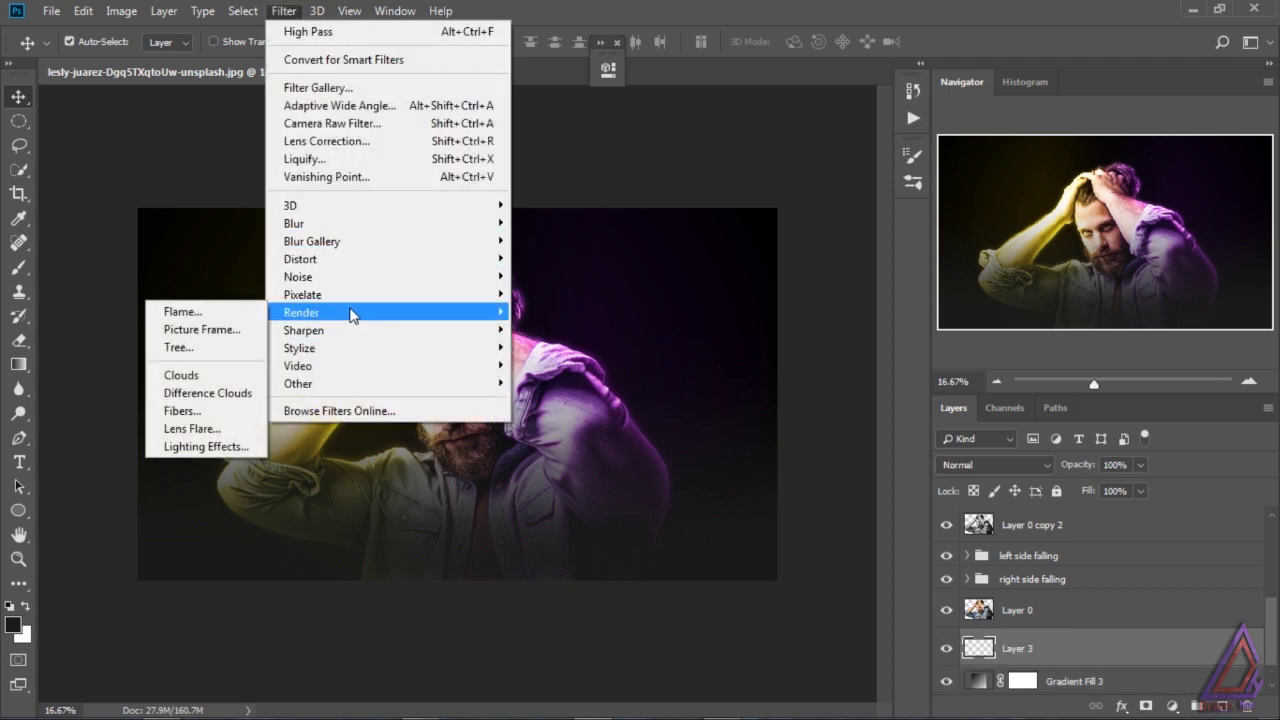
pyautogui.click(222, 372)
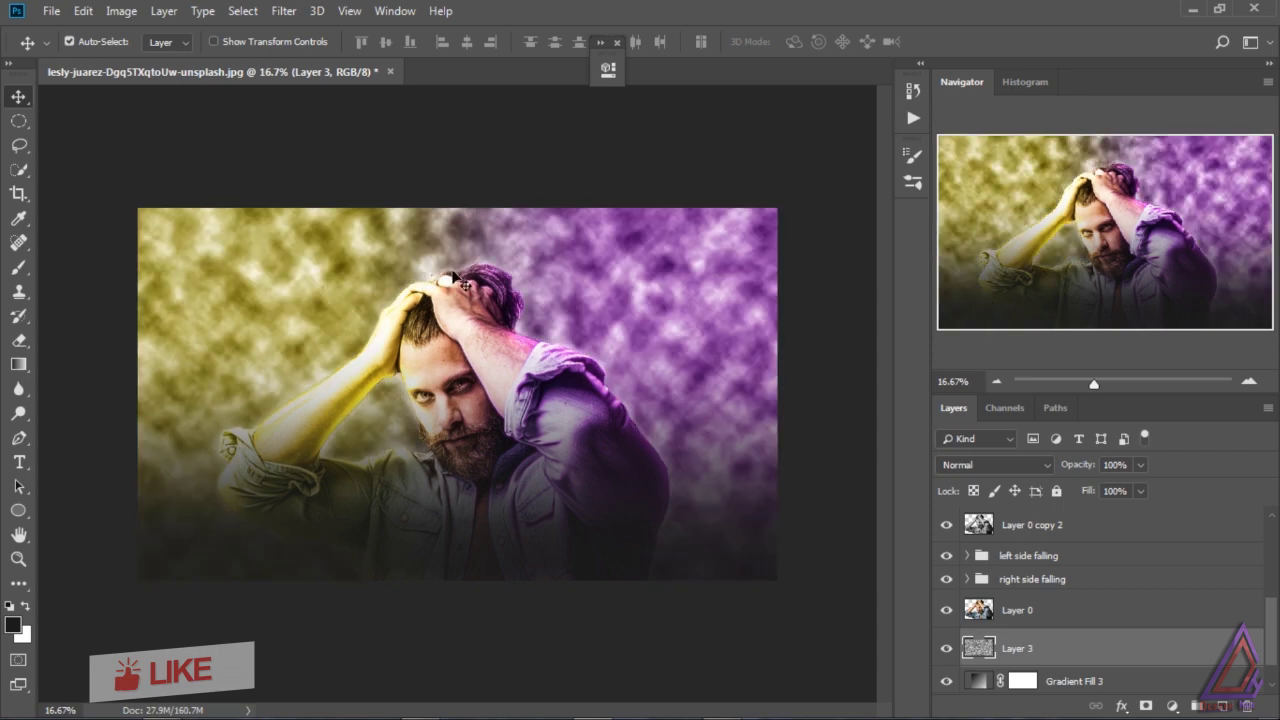
# - Apply the Filter Gallery's Accented Edges to the clouds layer with edge width 2, edge brightness 38 and smoothness 5
pyautogui.click(284, 11)
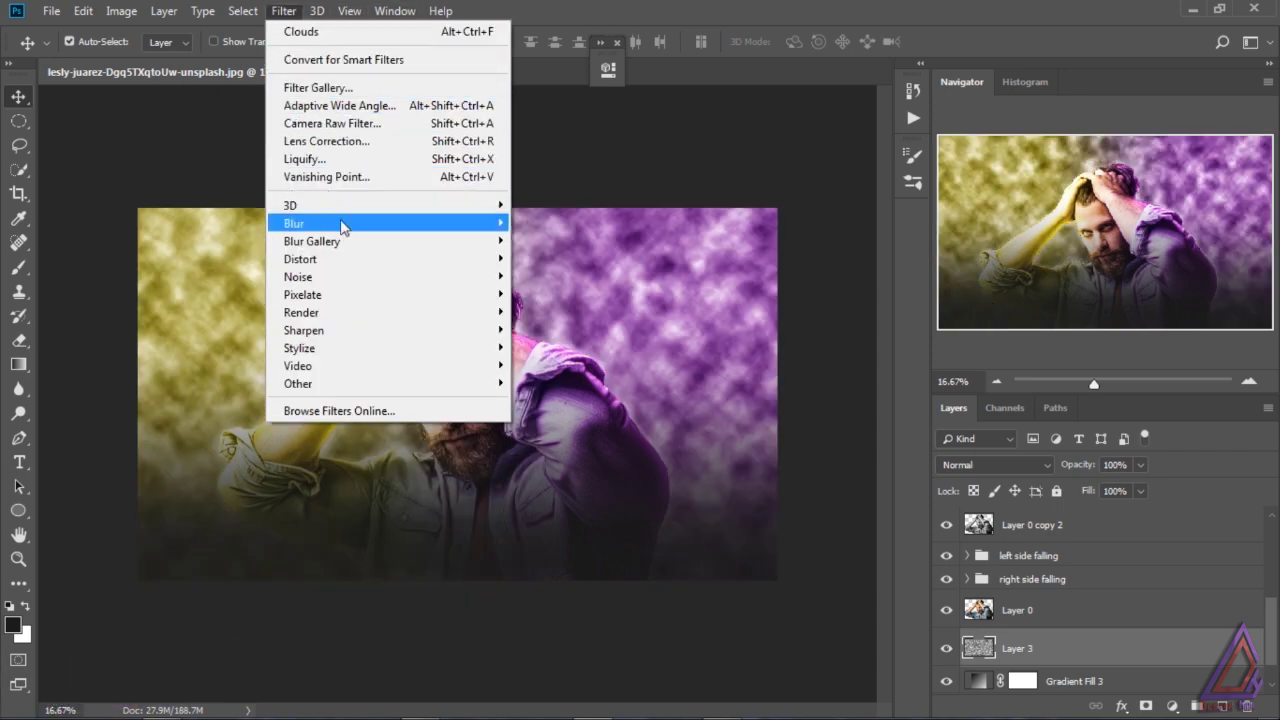
pyautogui.click(345, 88)
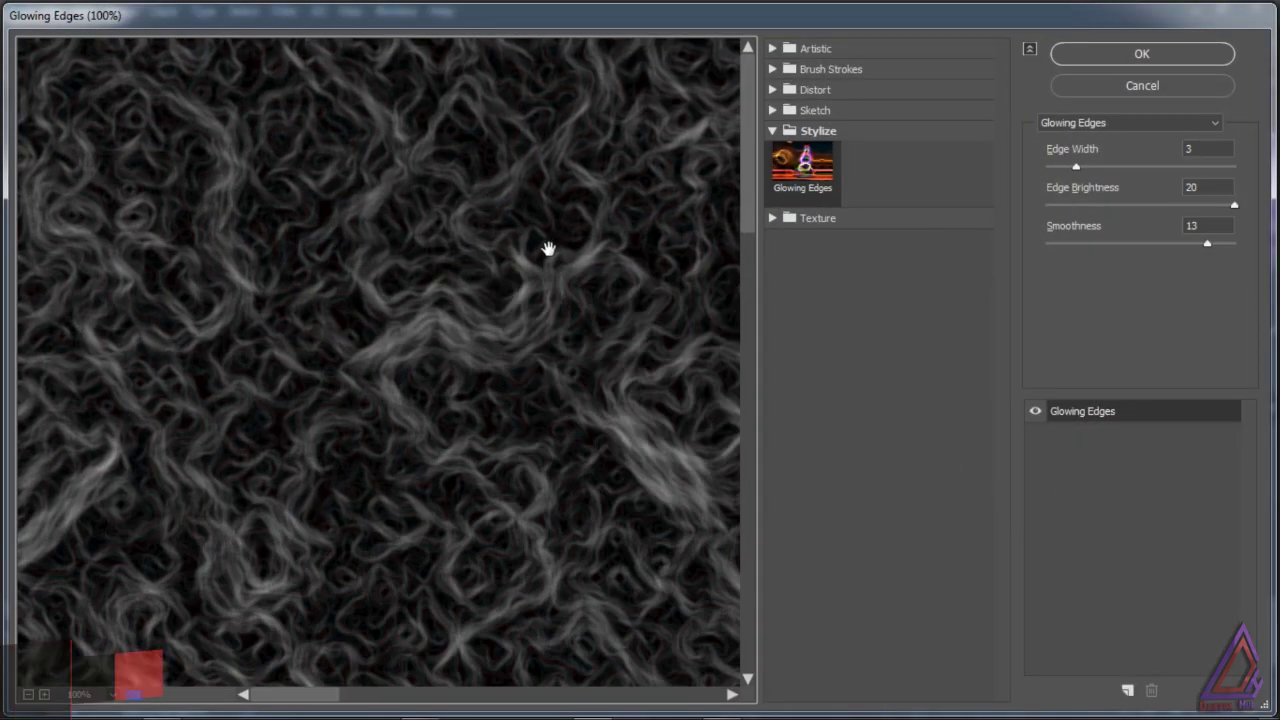
pyautogui.click(773, 218)
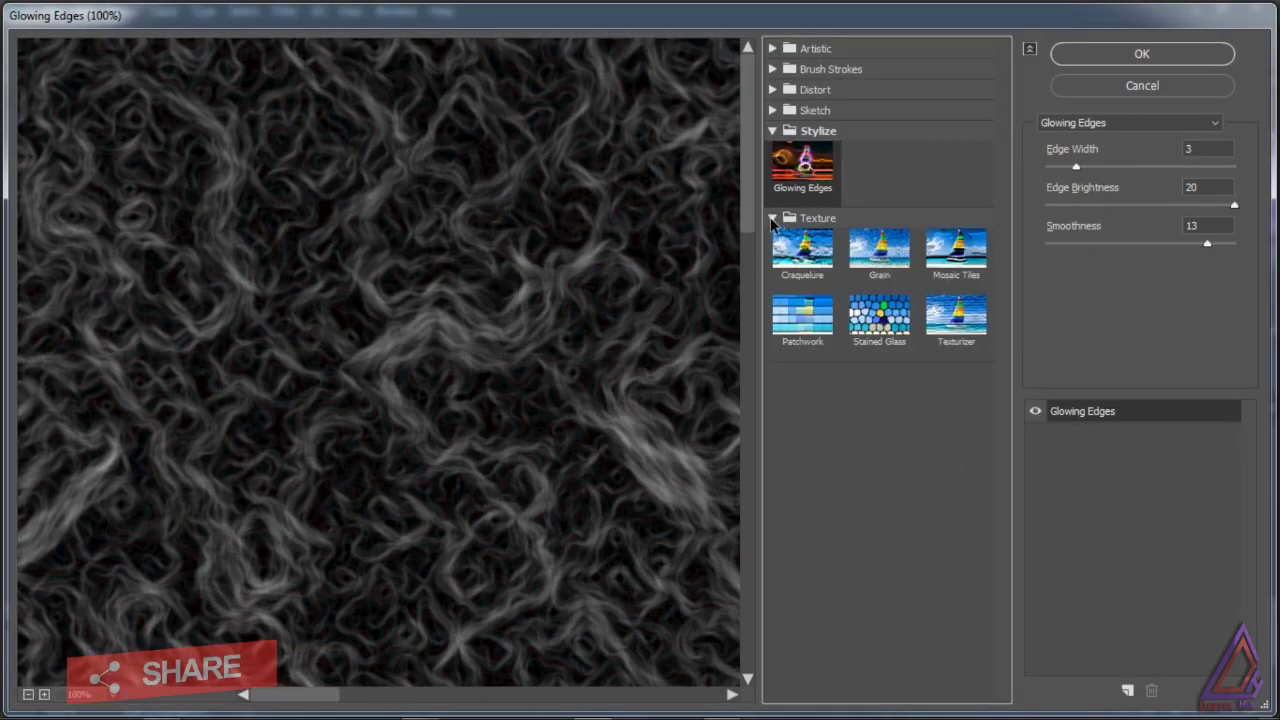
pyautogui.click(802, 248)
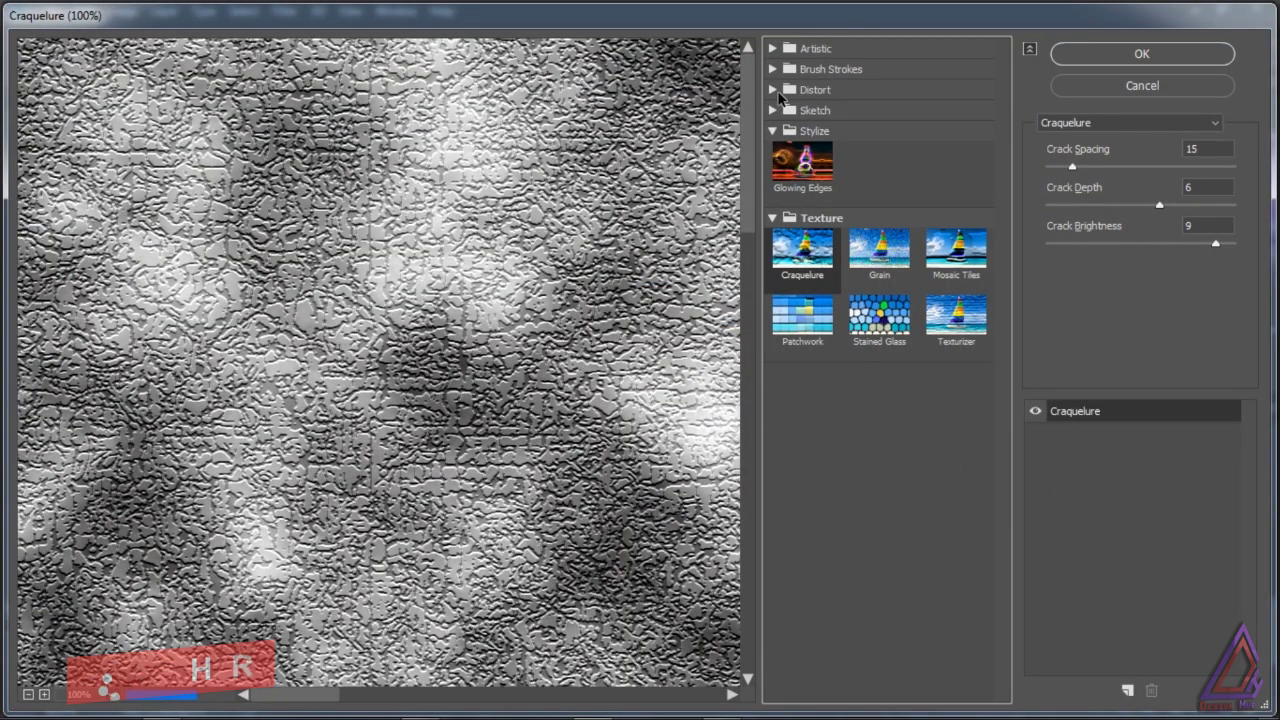
pyautogui.click(772, 131)
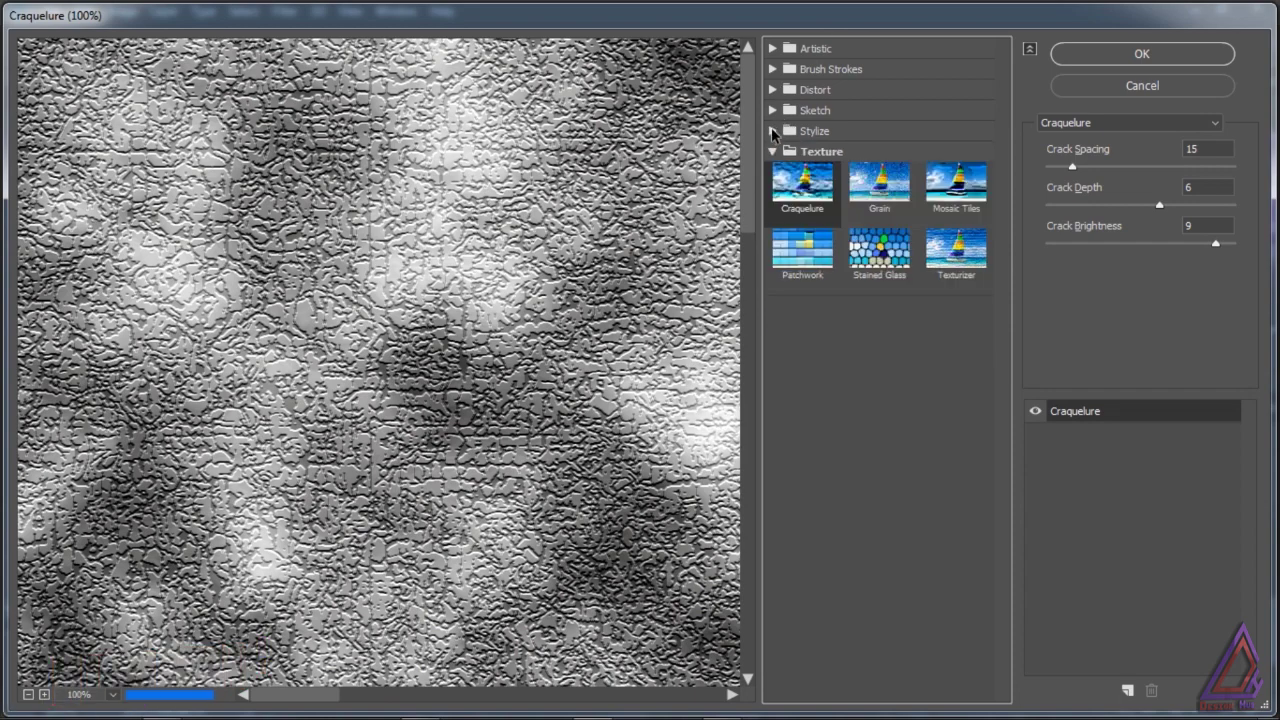
pyautogui.click(786, 70)
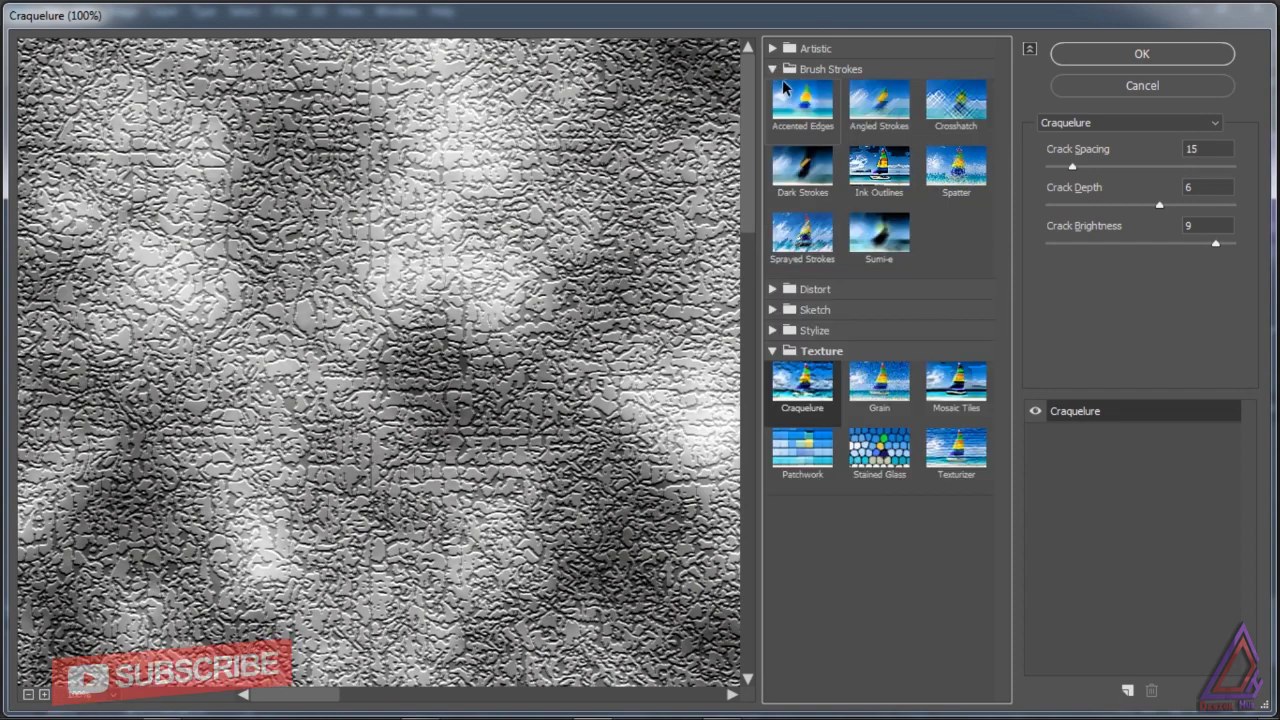
pyautogui.click(804, 96)
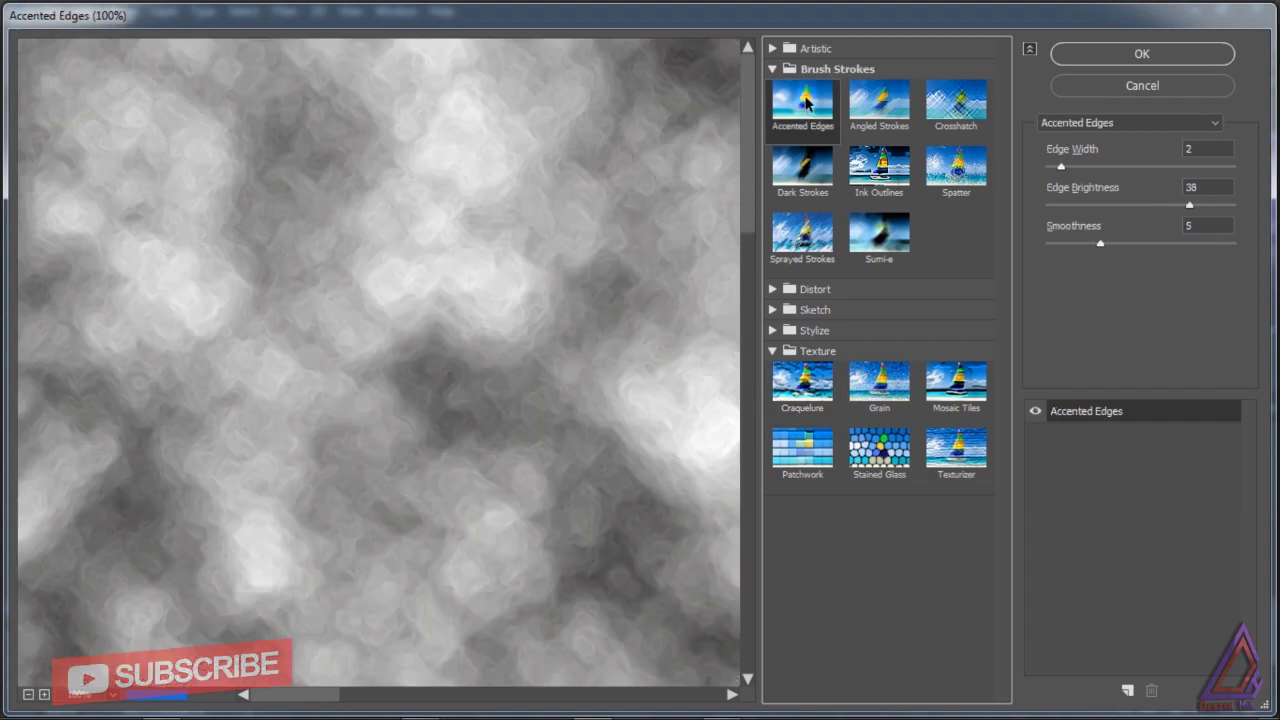
pyautogui.click(1112, 51)
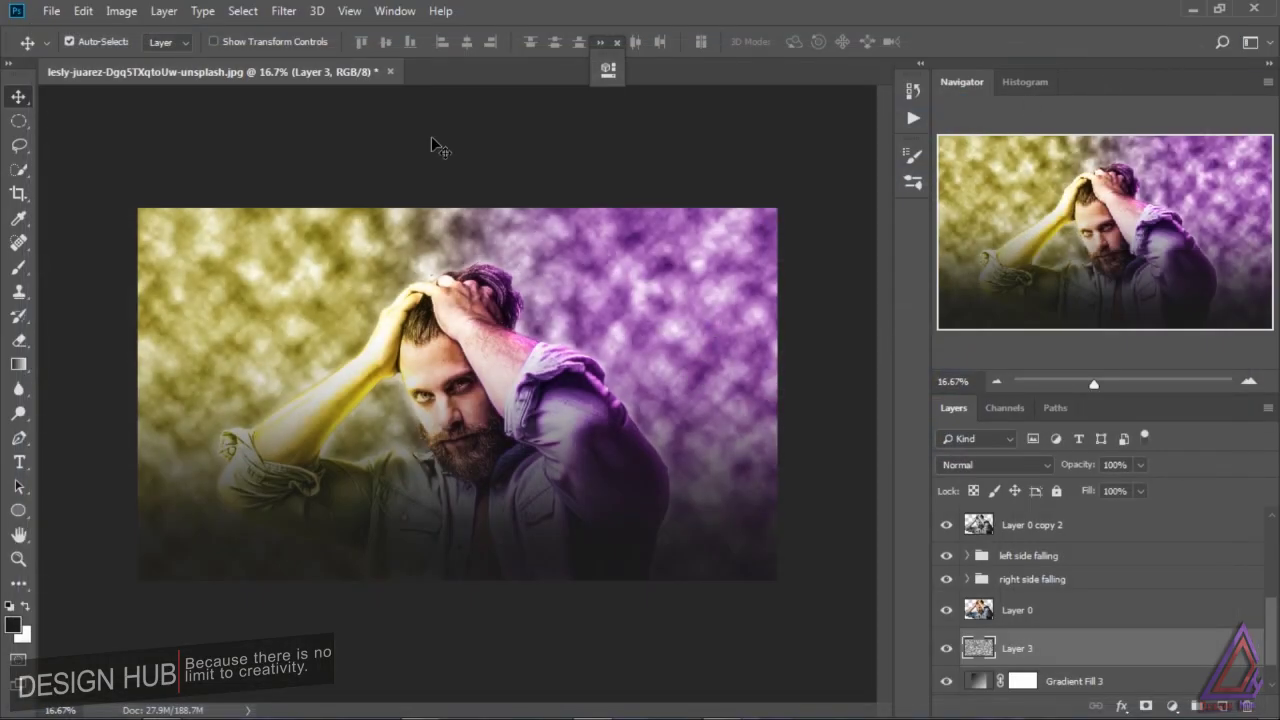
# - Blur the clouds layer with a Gaussian Blur of 34.6 pixels radius
pyautogui.click(294, 14)
pyautogui.moveTo(357, 220)
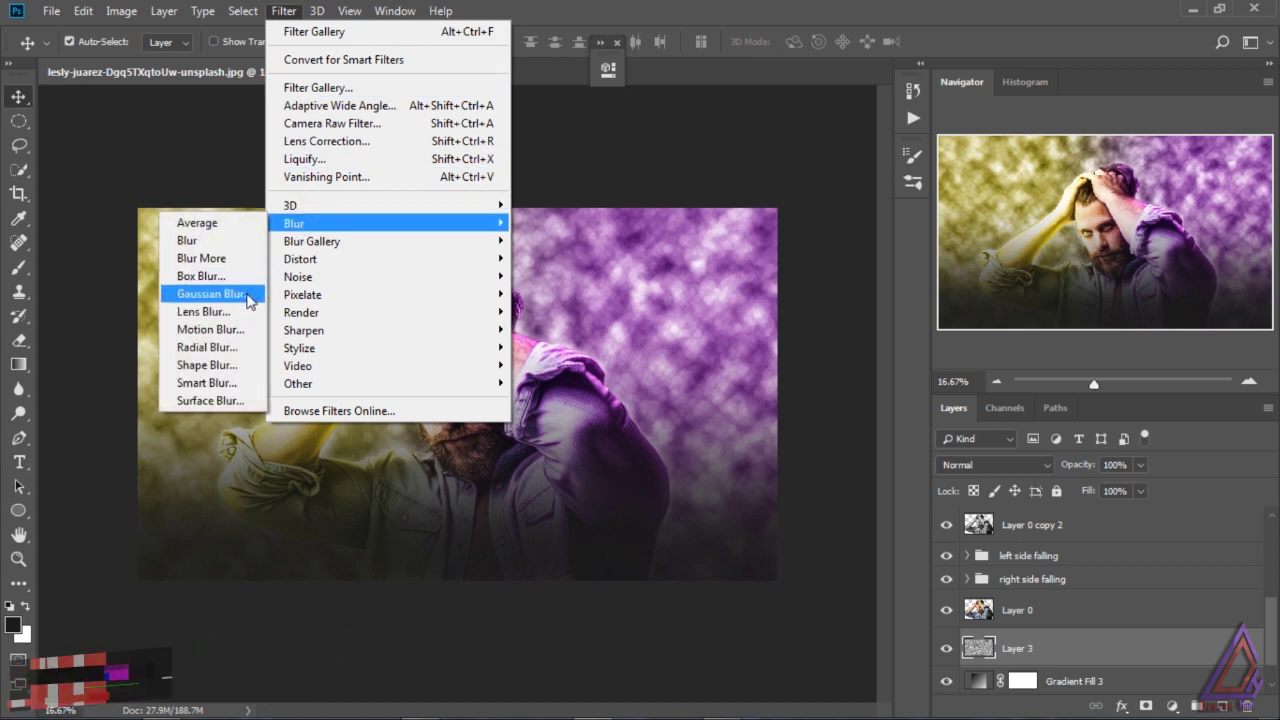
pyautogui.click(214, 294)
pyautogui.moveTo(992, 410); pyautogui.dragTo(1000, 410)
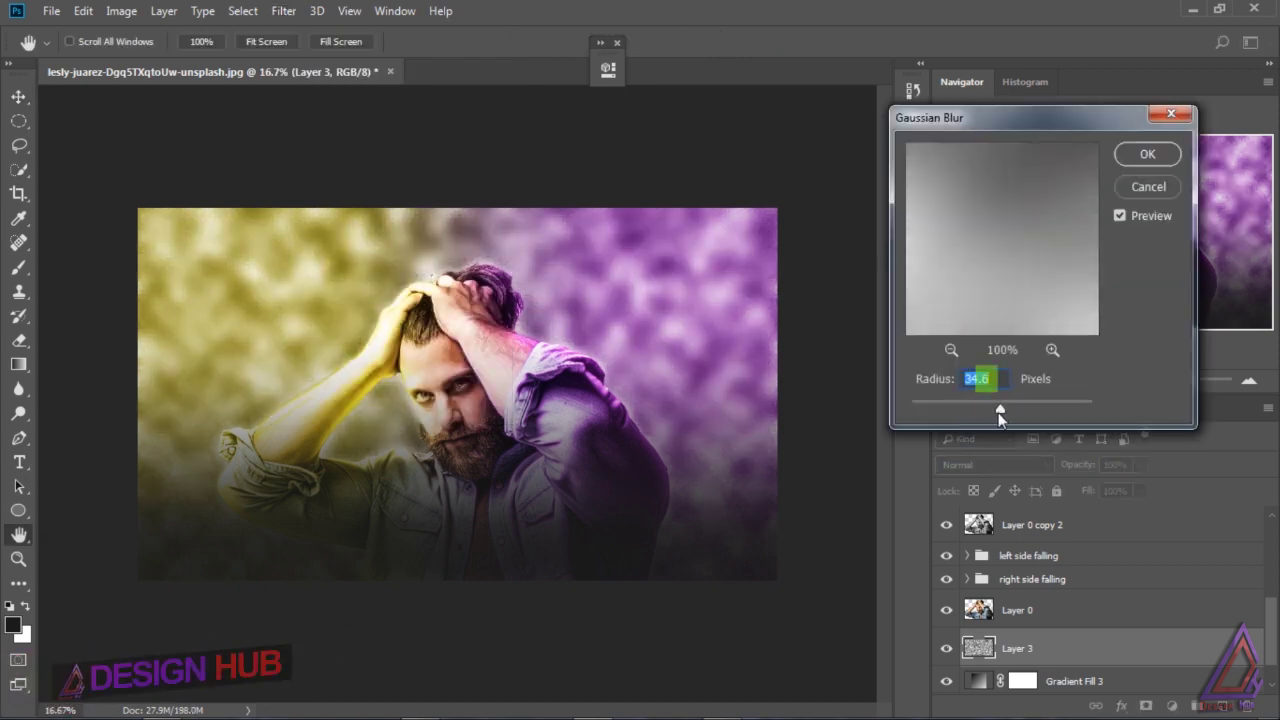
pyautogui.click(1147, 154)
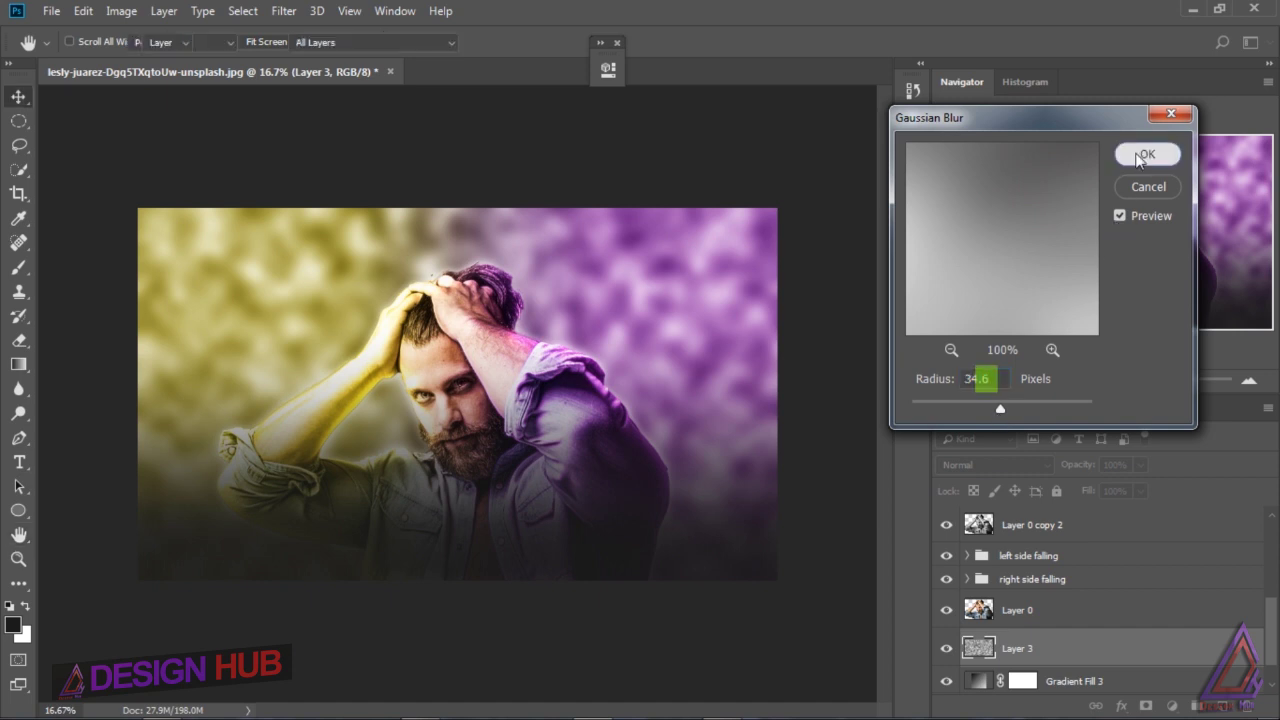
# - Compare Hard Light, Soft Light and Overlay blending on the clouds layer and settle on Soft Light
pyautogui.click(979, 683)
pyautogui.click(981, 650)
pyautogui.click(990, 465)
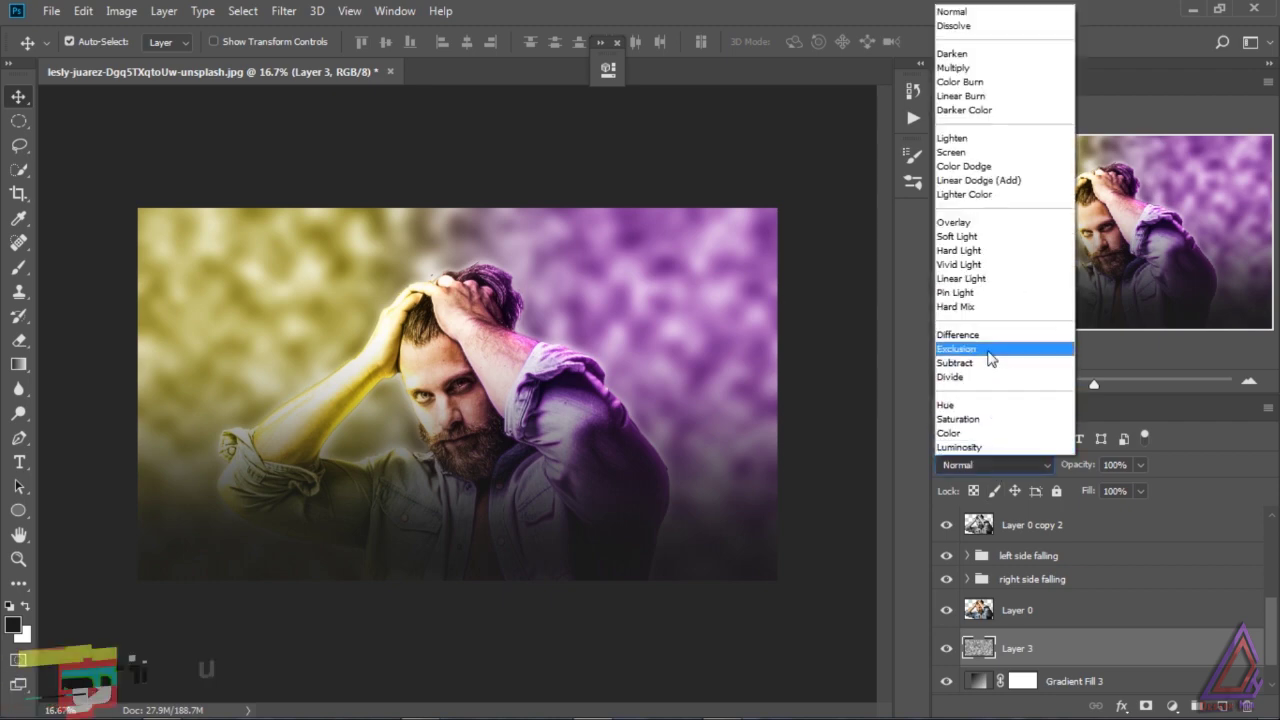
pyautogui.click(986, 249)
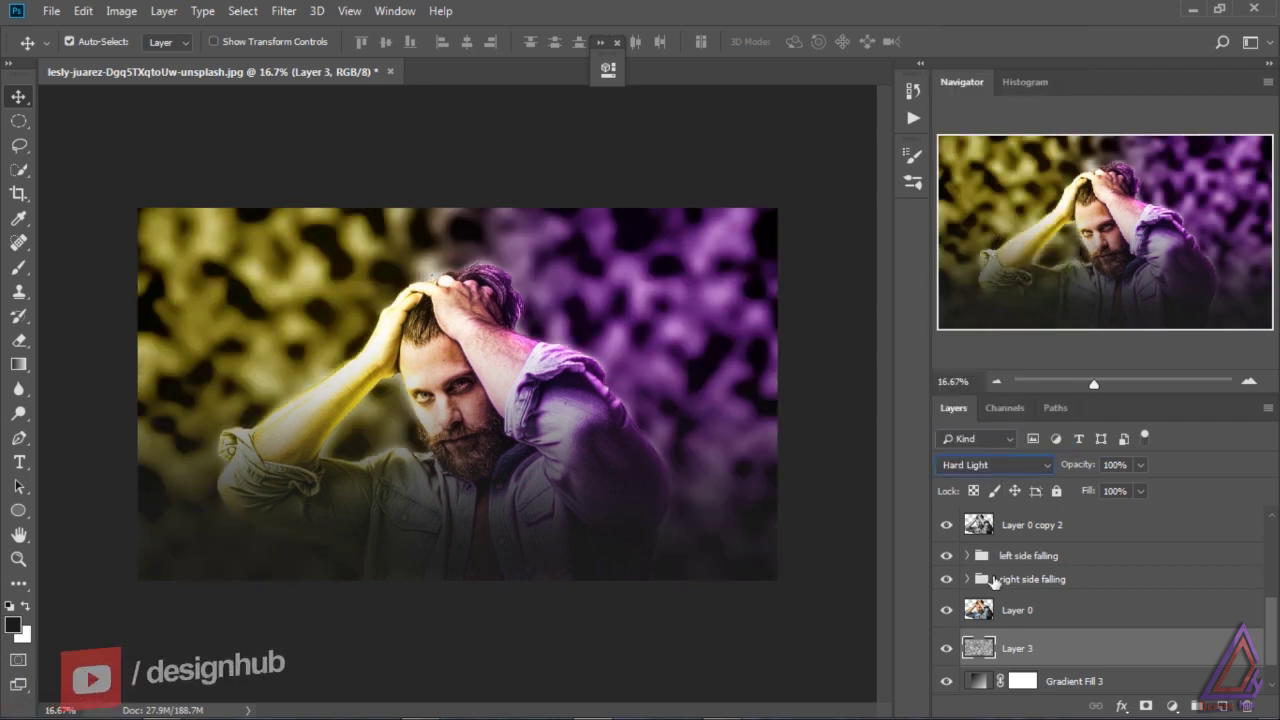
pyautogui.click(986, 468)
pyautogui.click(979, 237)
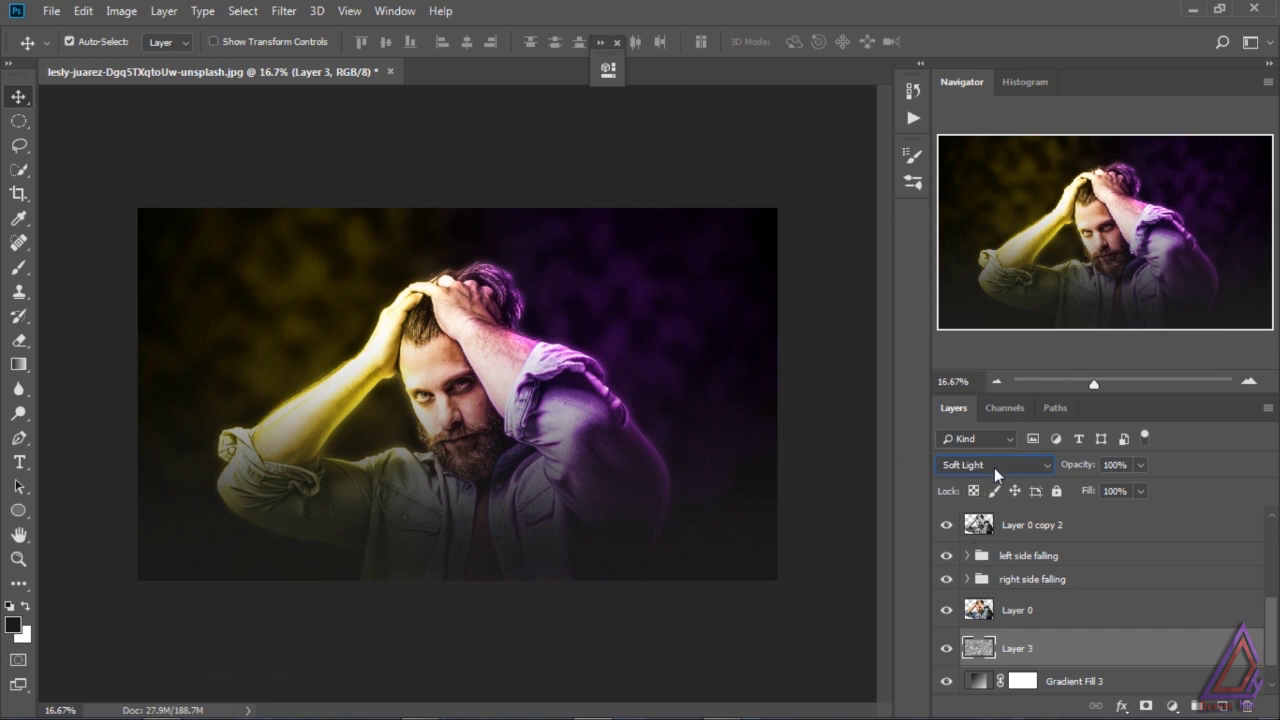
pyautogui.click(994, 467)
pyautogui.click(986, 231)
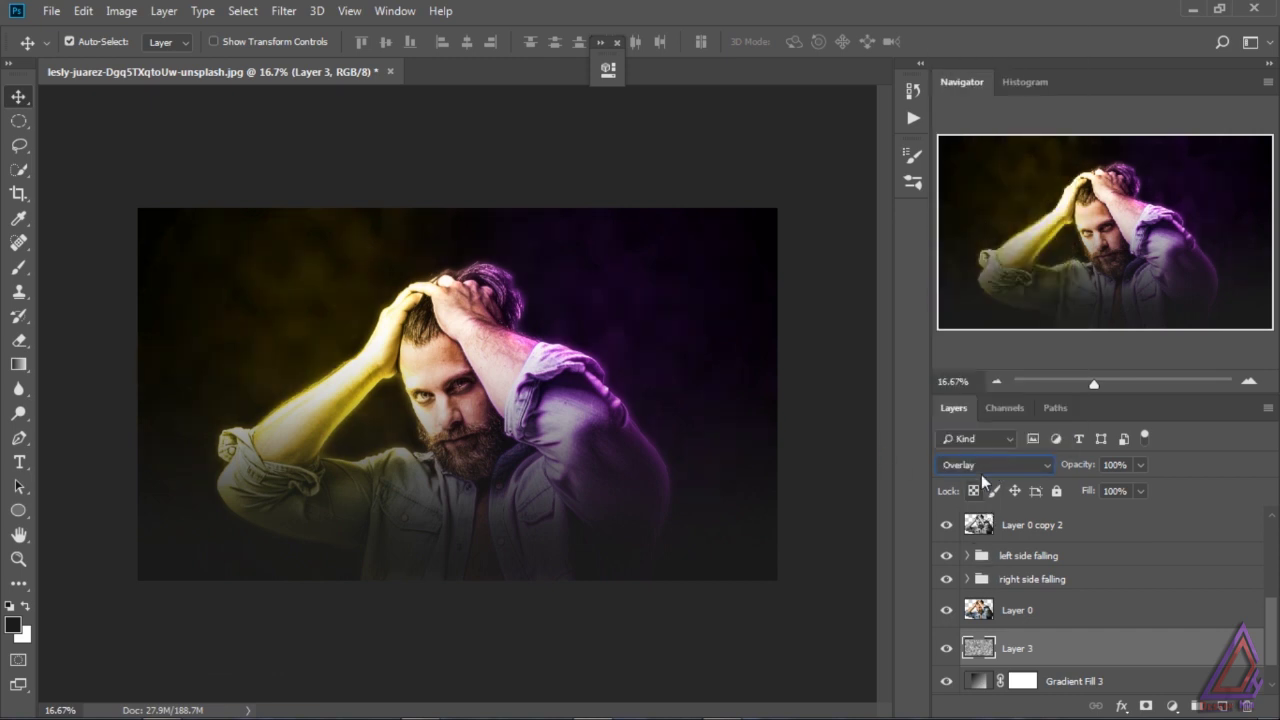
pyautogui.click(983, 467)
pyautogui.click(981, 240)
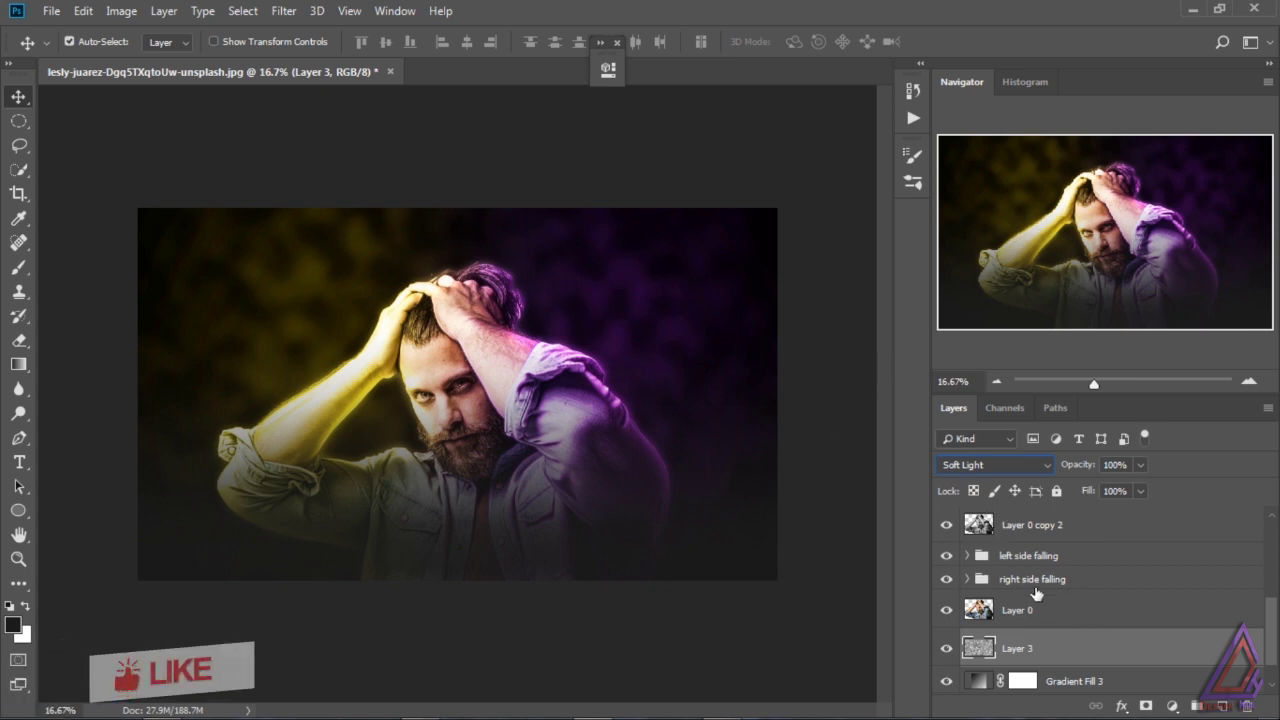
# - Create a new layer above the clouds layer and fill it with the dark foreground color
pyautogui.click(1221, 706)
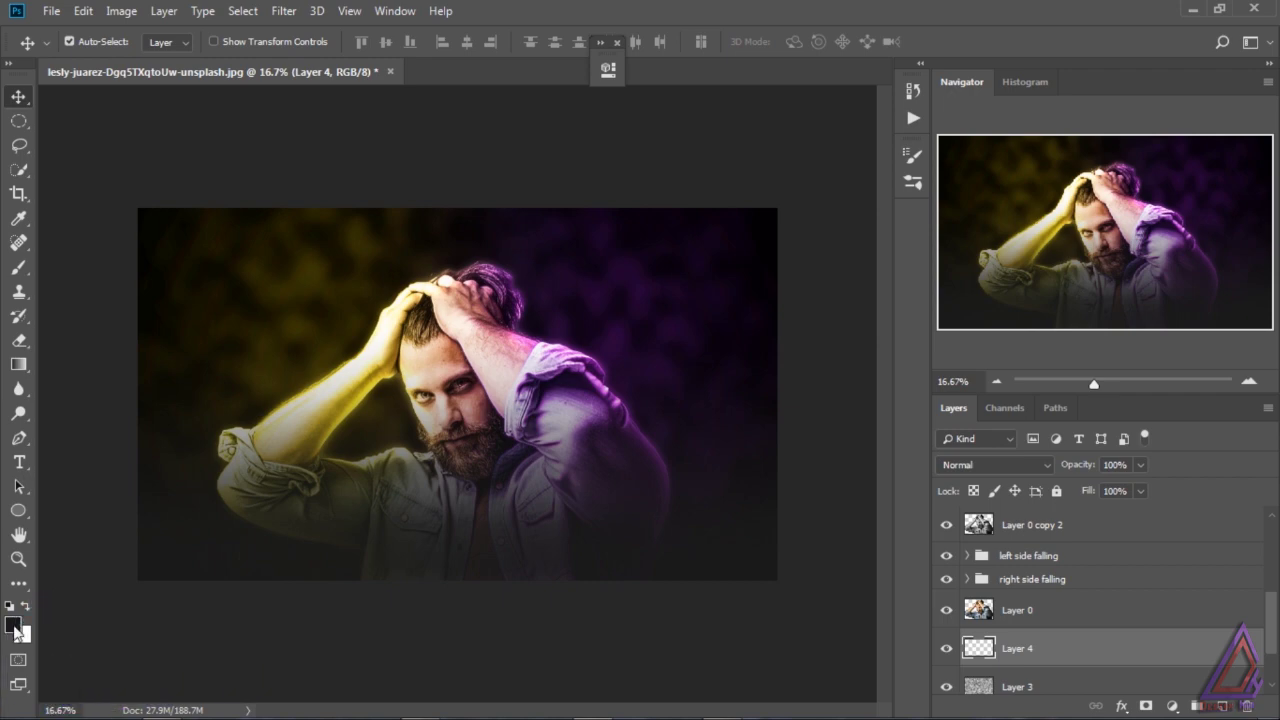
pyautogui.hotkey('alt', 'BackSpace')
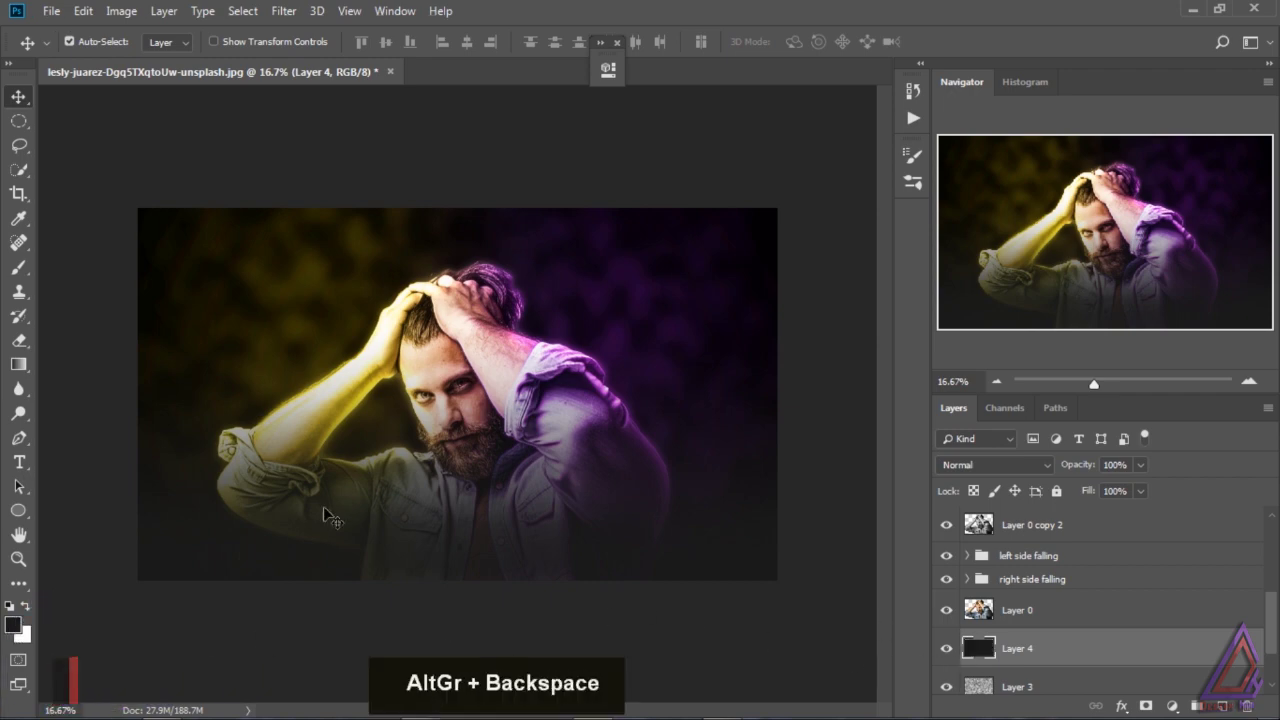
# - Add monochromatic Gaussian noise of 57.76% to the dark-filled layer above the clouds layer
pyautogui.click(285, 11)
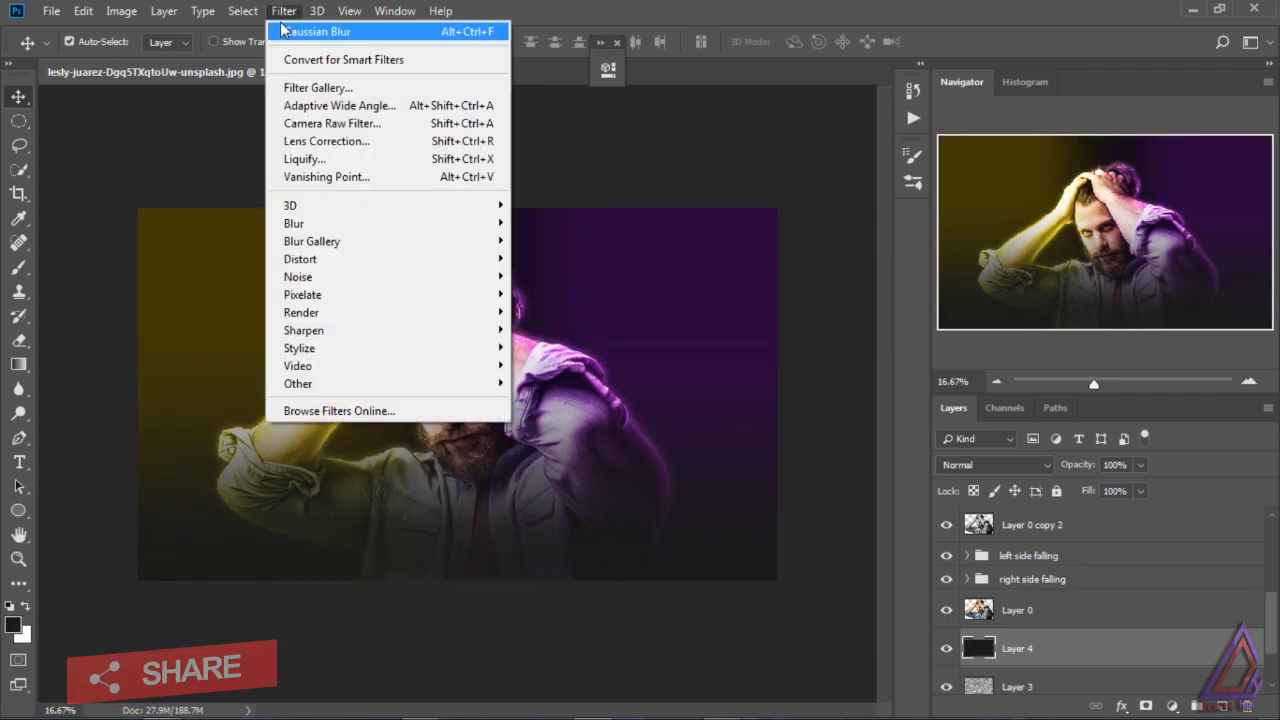
pyautogui.moveTo(290, 277)
pyautogui.click(221, 280)
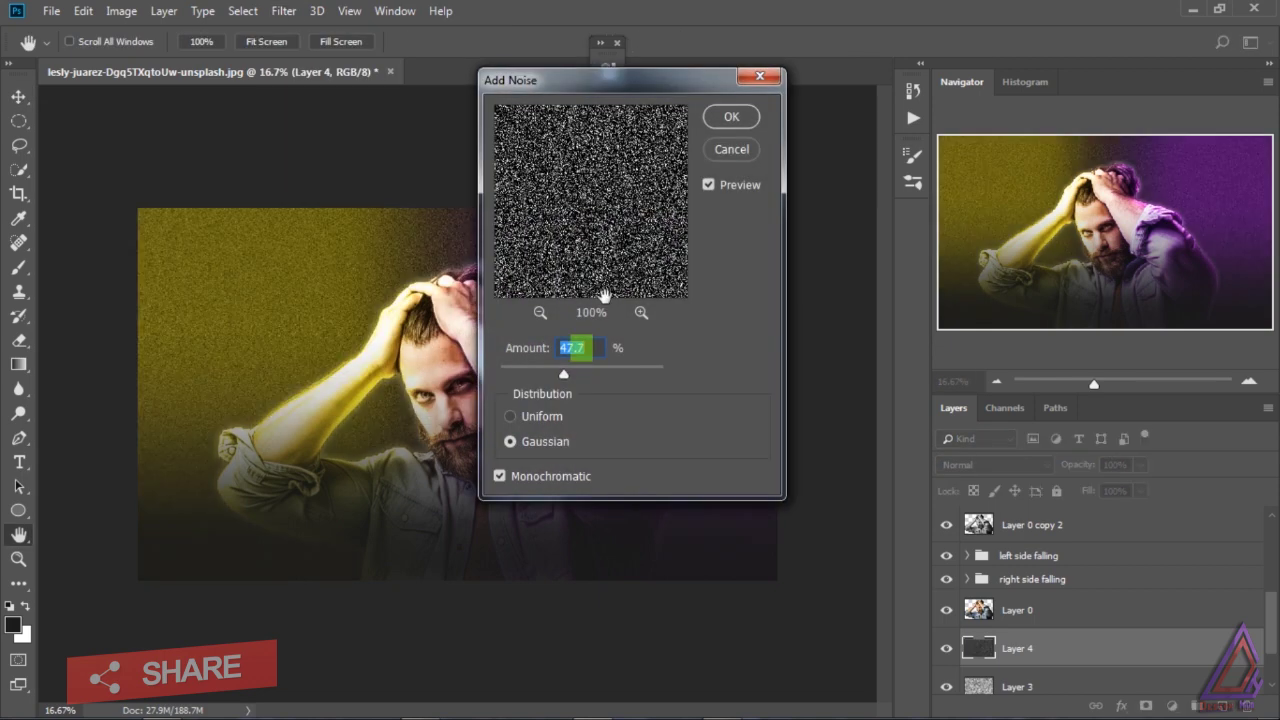
pyautogui.moveTo(569, 370); pyautogui.dragTo(571, 372)
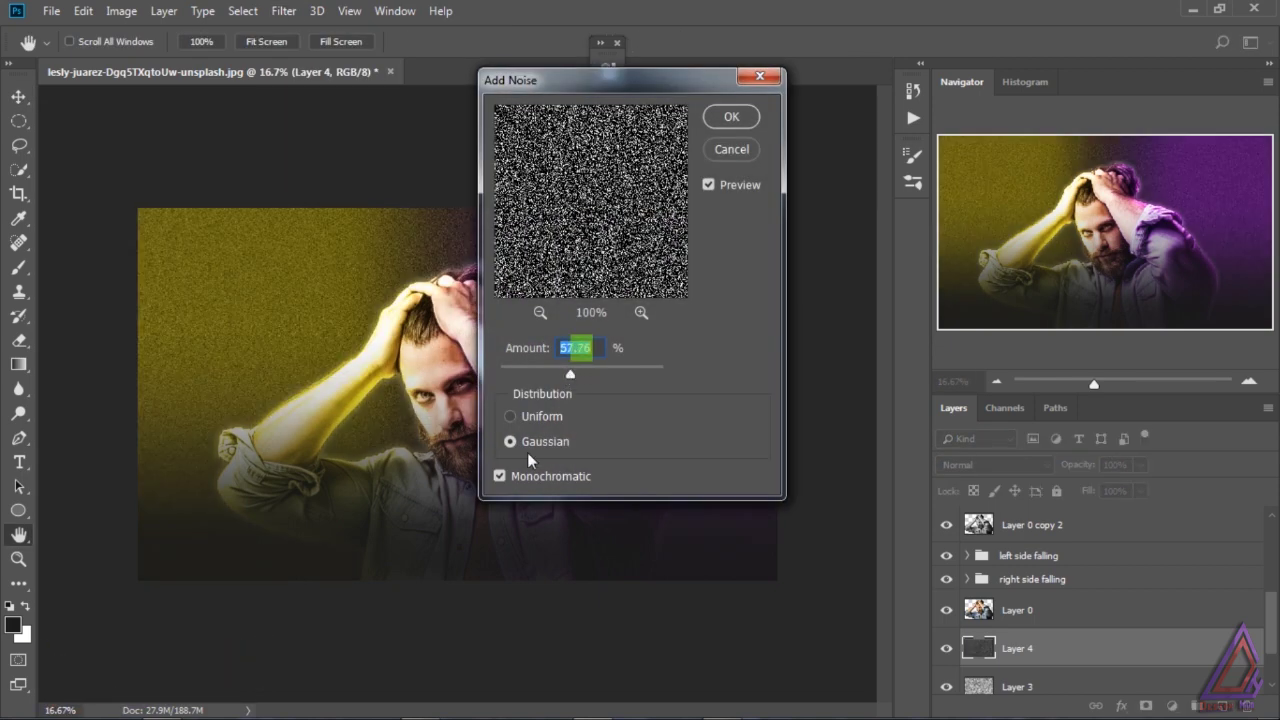
pyautogui.click(731, 116)
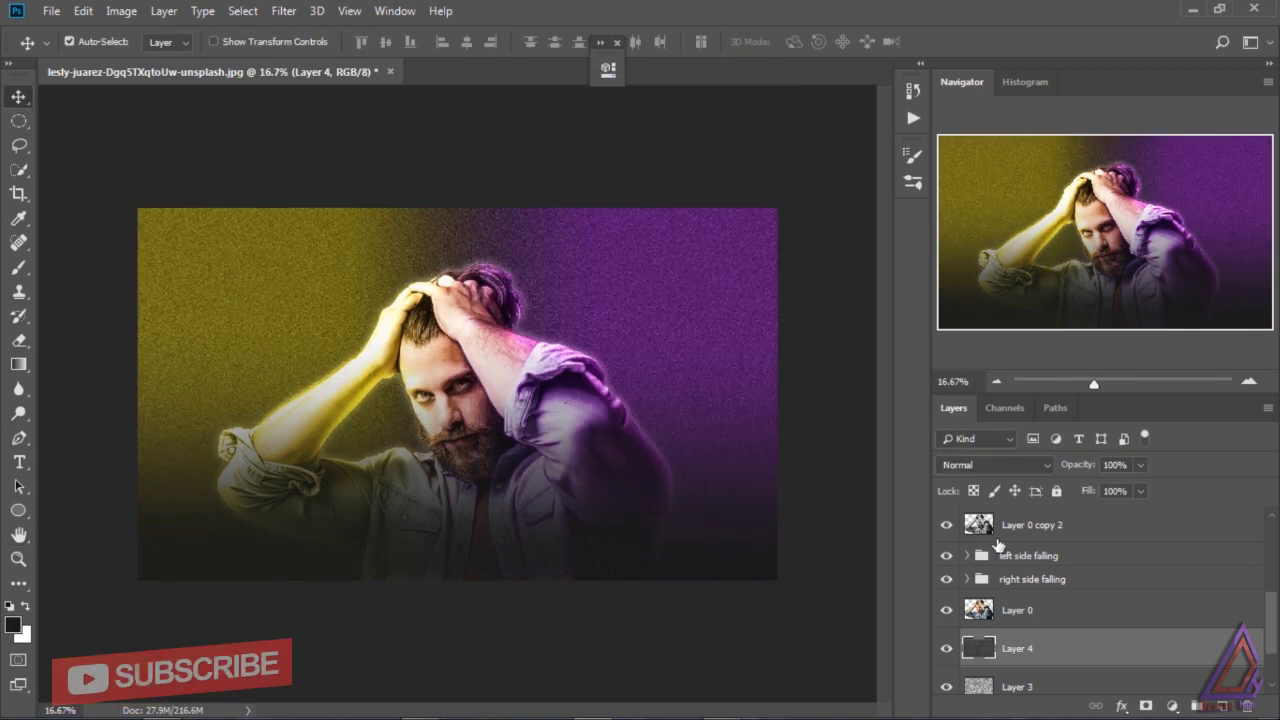
# - Compare Soft Light and Screen blending on the noise layer and settle on Soft Light
pyautogui.click(995, 464)
pyautogui.click(991, 236)
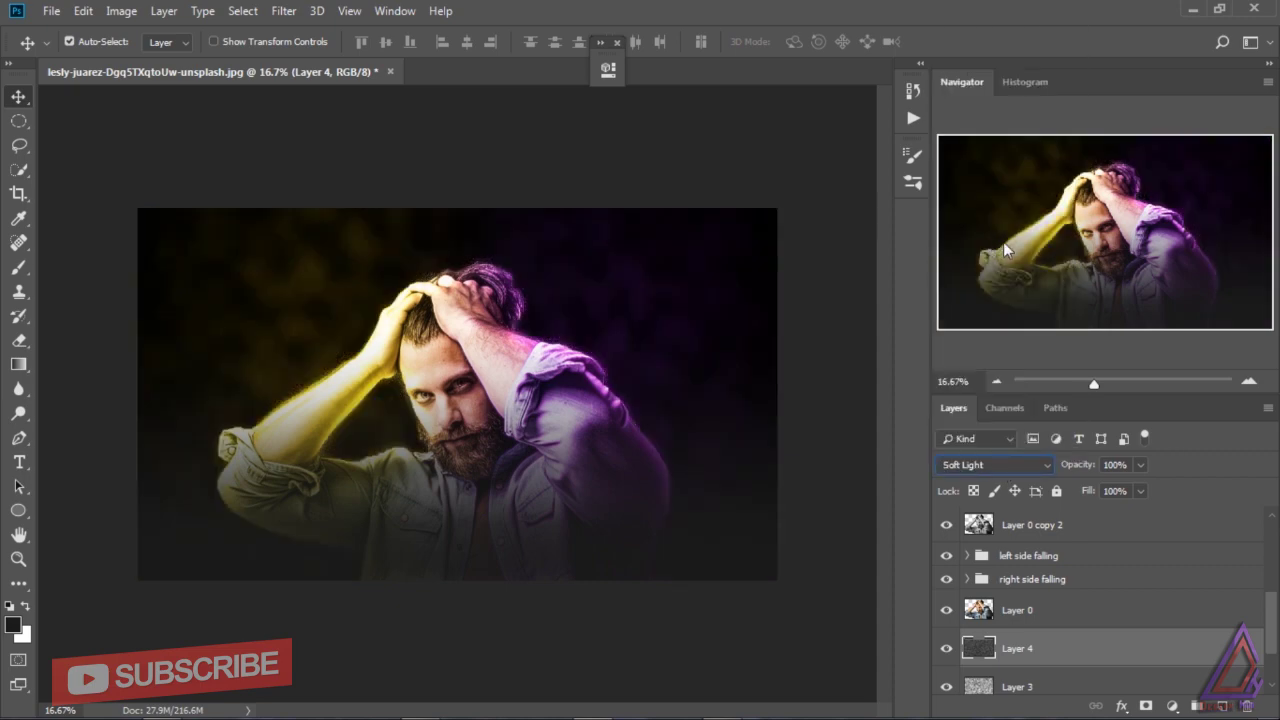
pyautogui.click(984, 460)
pyautogui.click(975, 150)
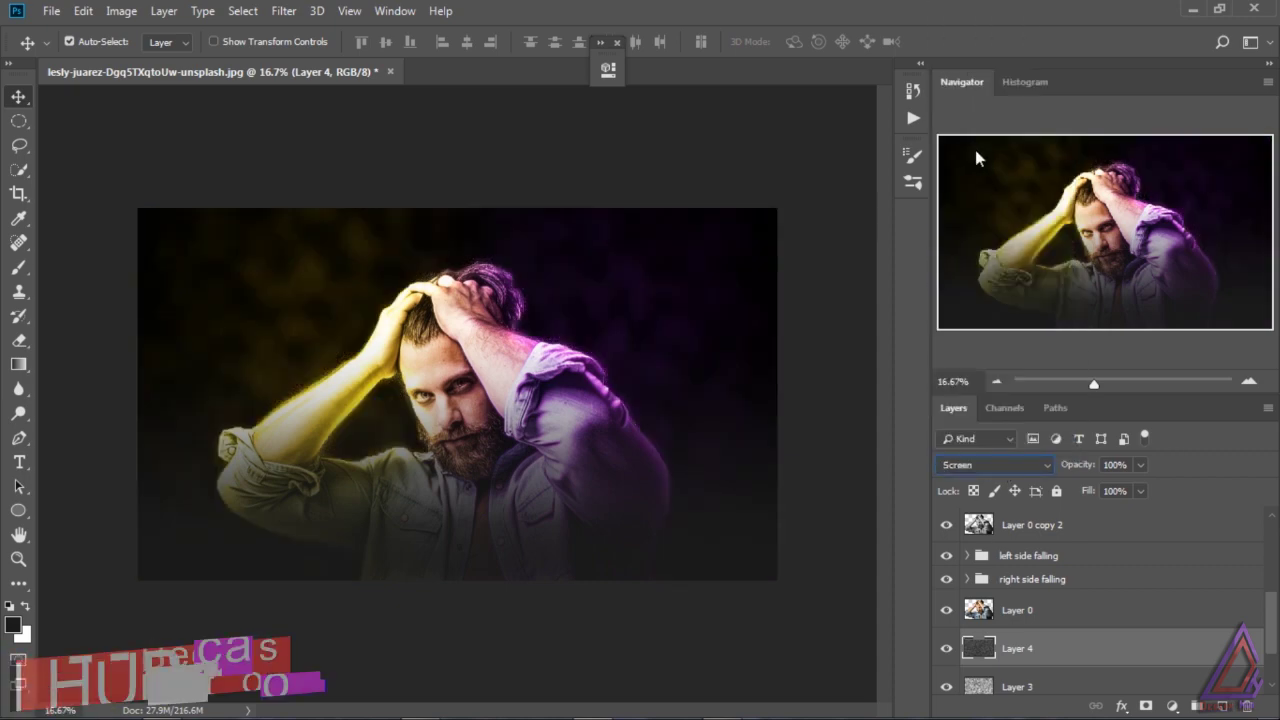
pyautogui.click(975, 464)
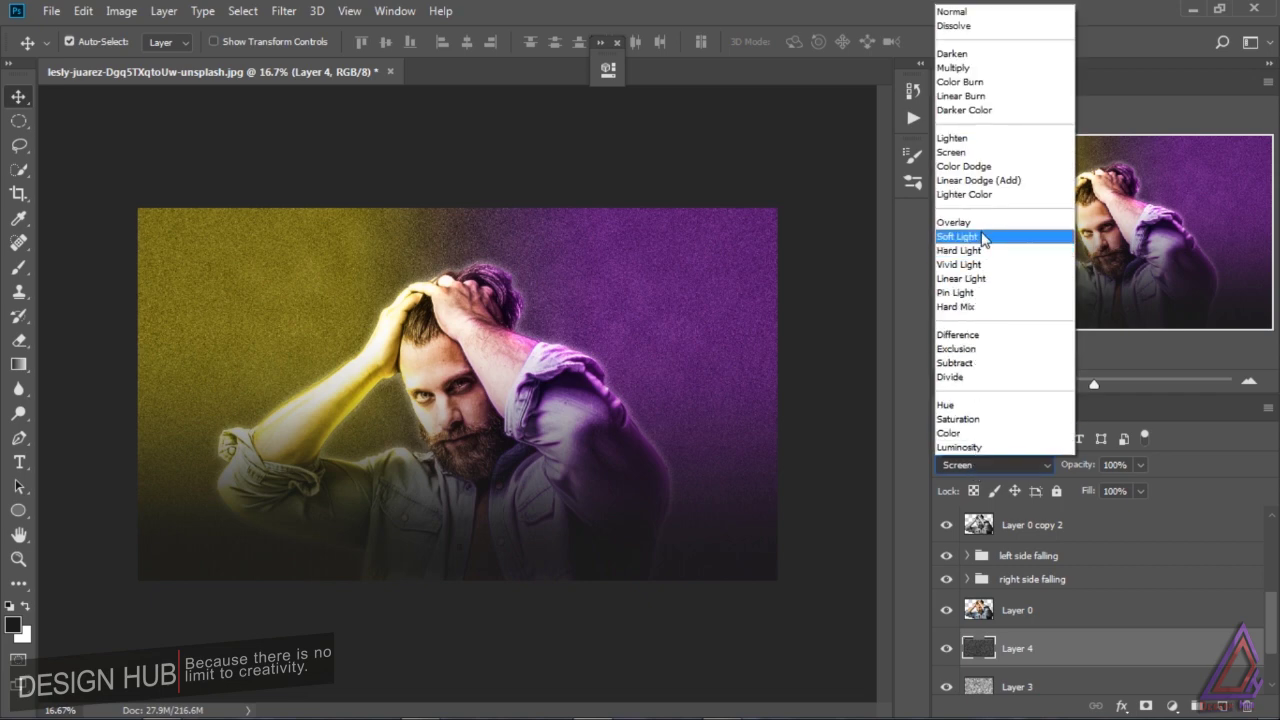
pyautogui.click(984, 238)
# - Try lowering the clouds layer's fill and set the Gradient Fill 3 layer's fill to 72%
pyautogui.click(1024, 685)
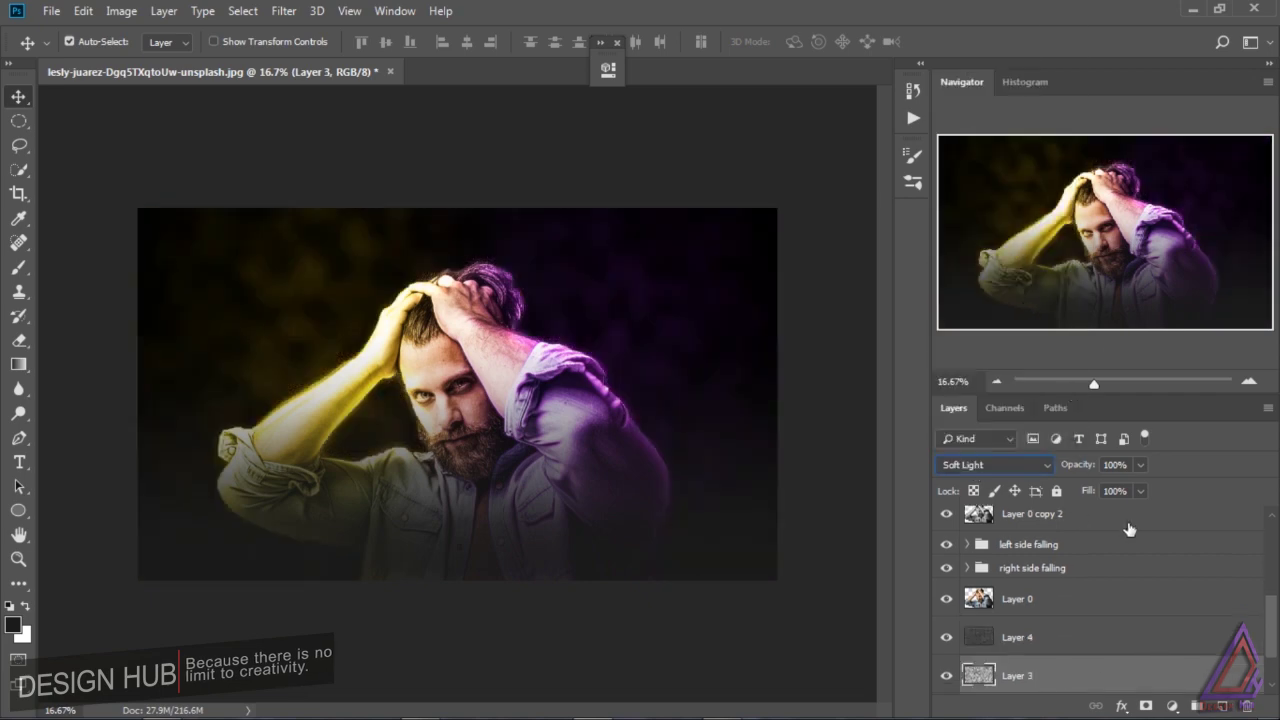
pyautogui.click(1140, 490)
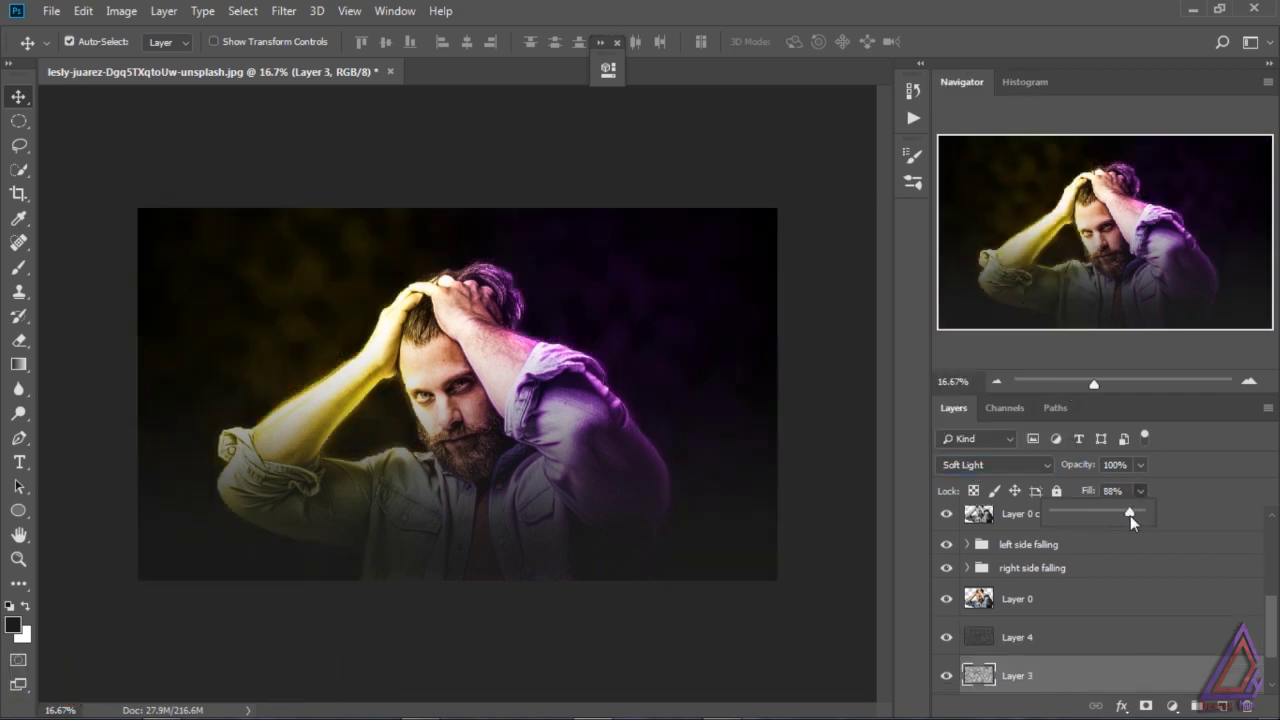
pyautogui.scroll(-2, 1100, 680)
pyautogui.click(1007, 648)
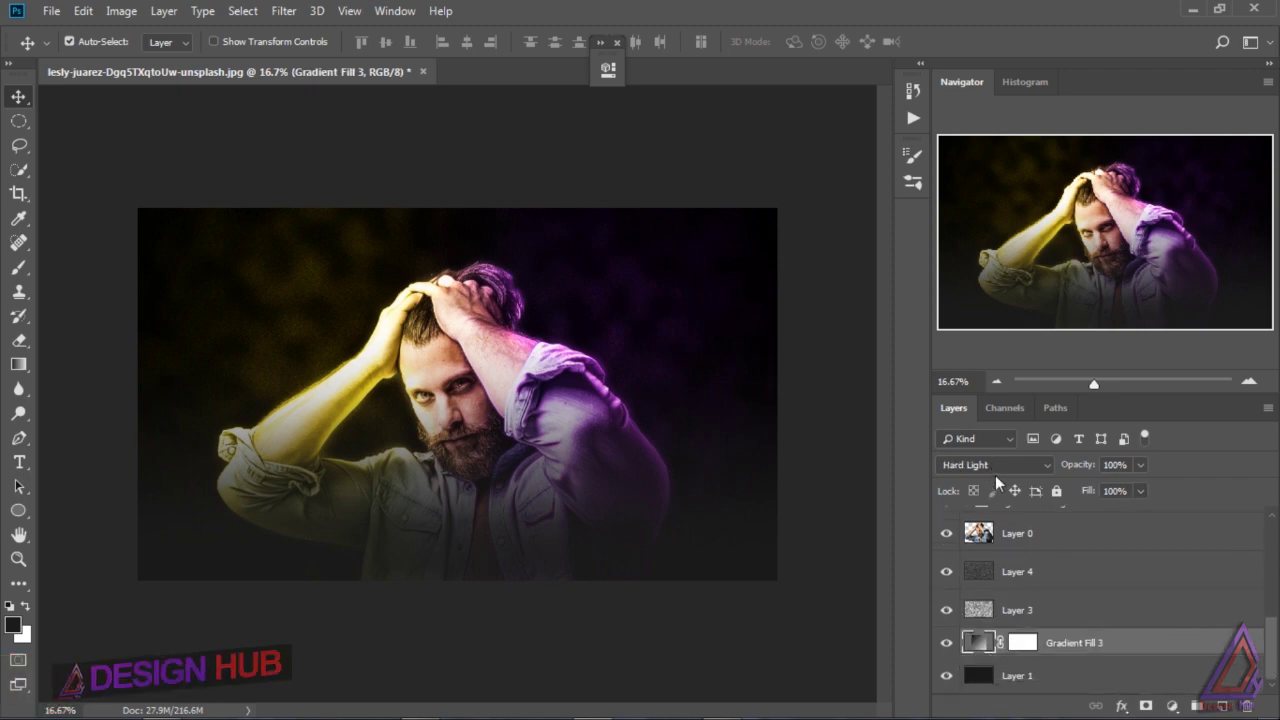
pyautogui.moveTo(1137, 513); pyautogui.dragTo(1104, 520)
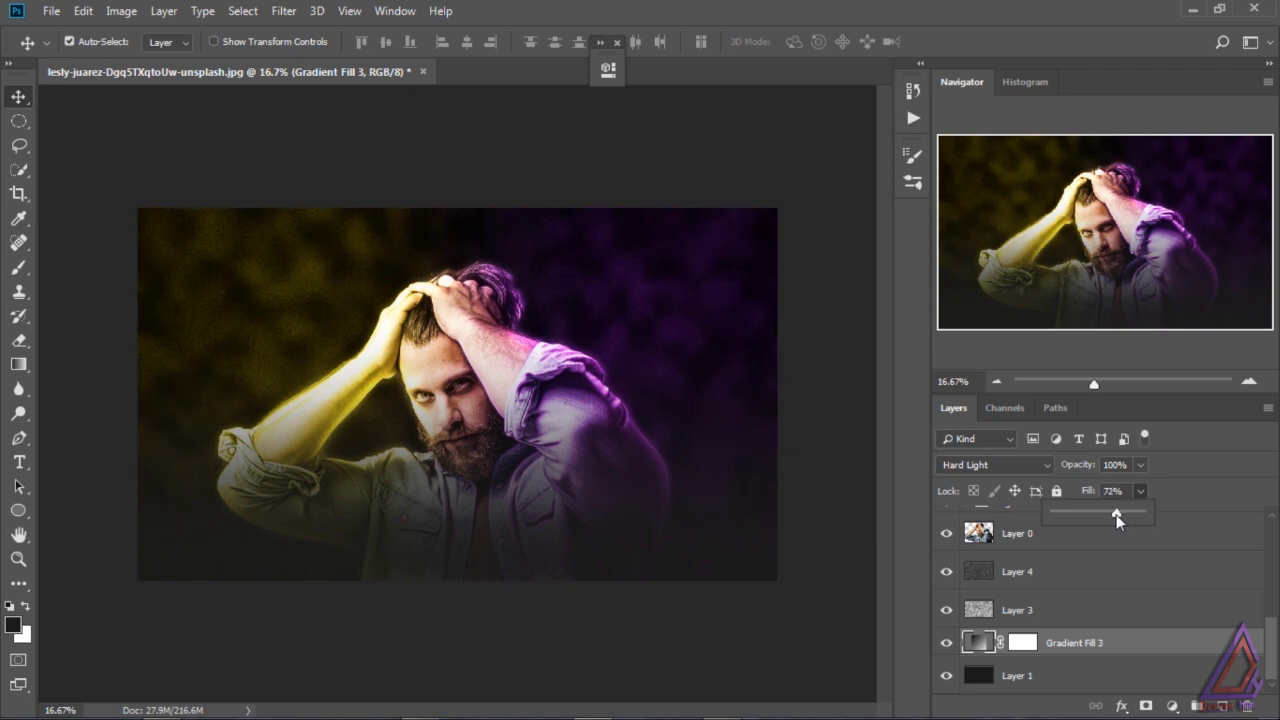
# - Blur the noise layer with a Gaussian Blur of 9.2 pixels radius
pyautogui.click(980, 575)
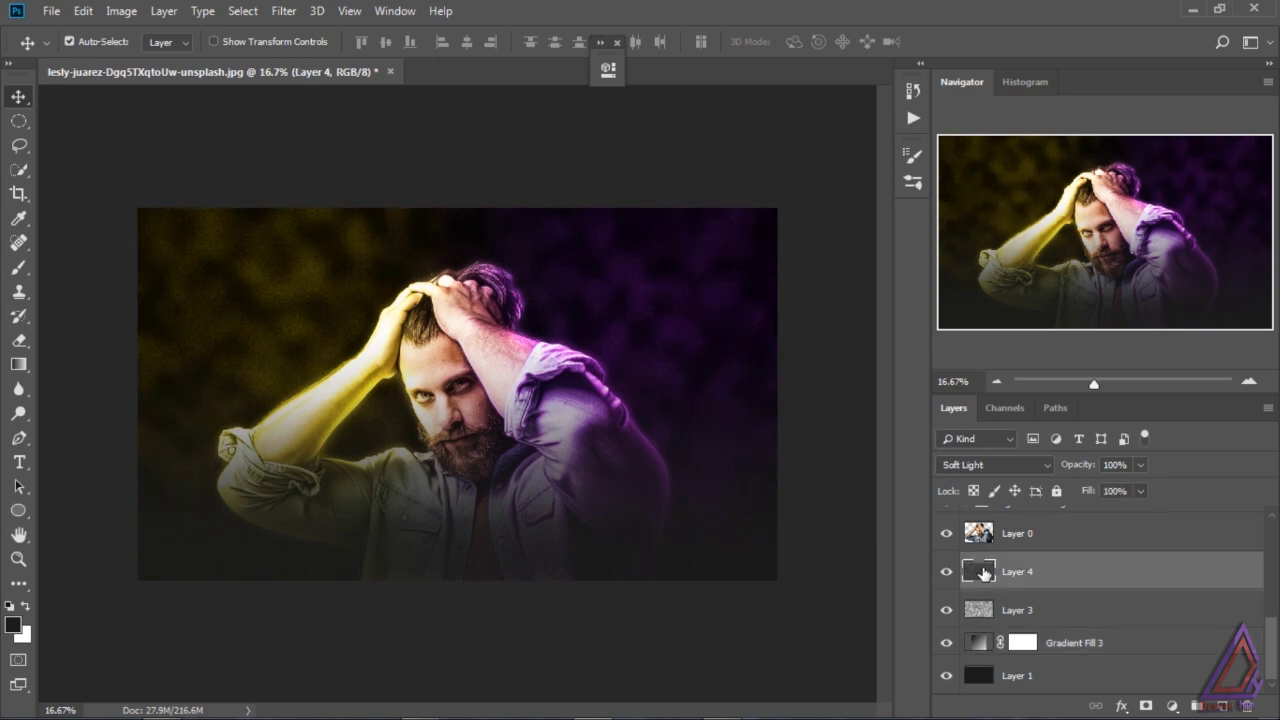
pyautogui.click(285, 11)
pyautogui.moveTo(320, 224)
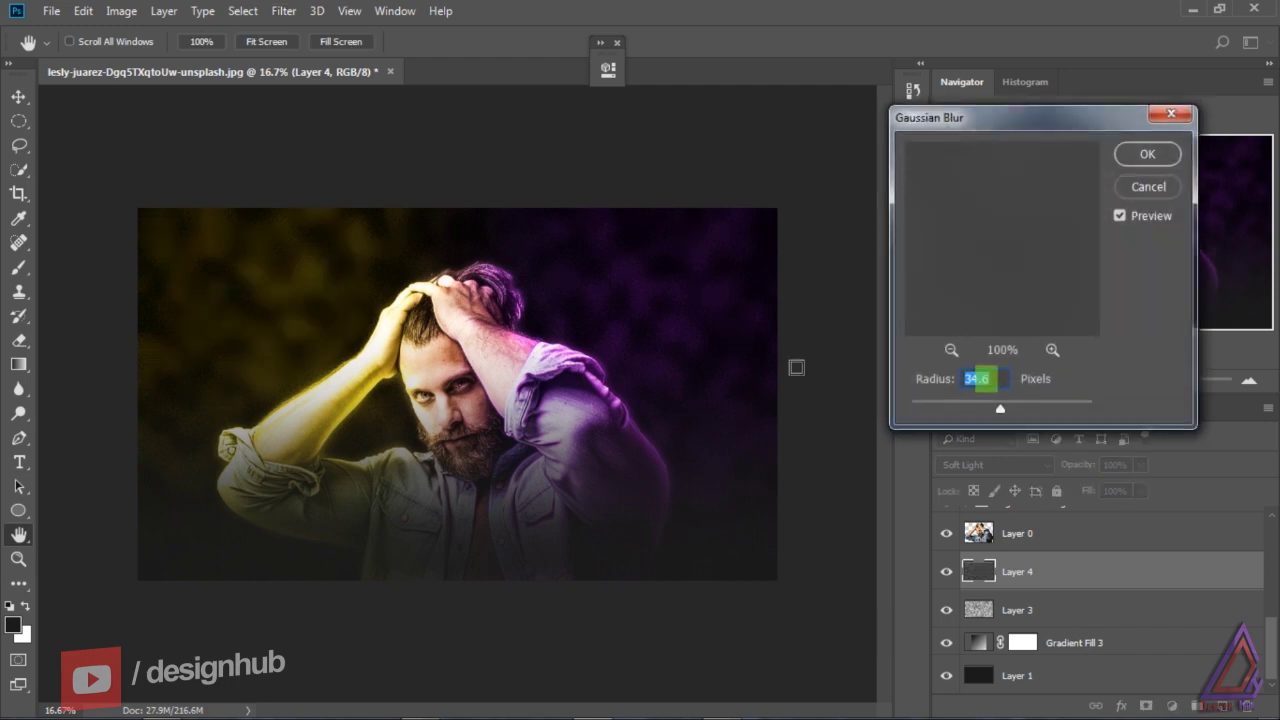
pyautogui.click(977, 410)
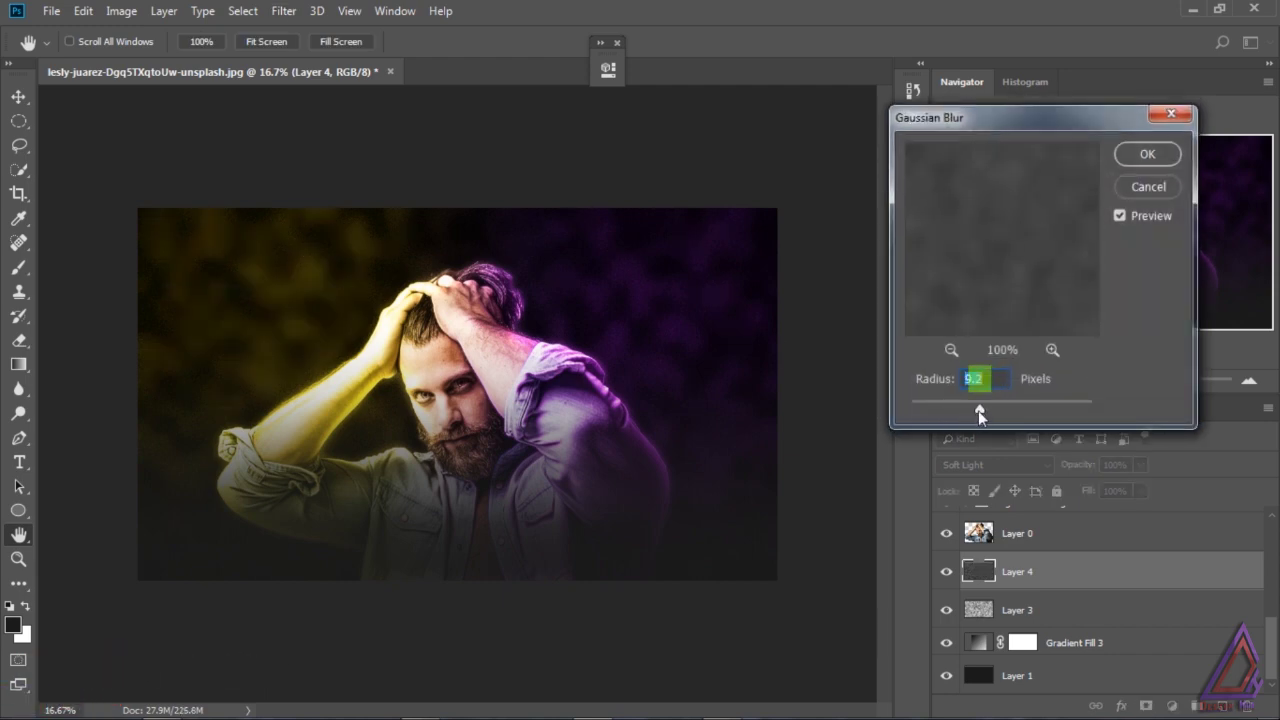
pyautogui.click(1146, 154)
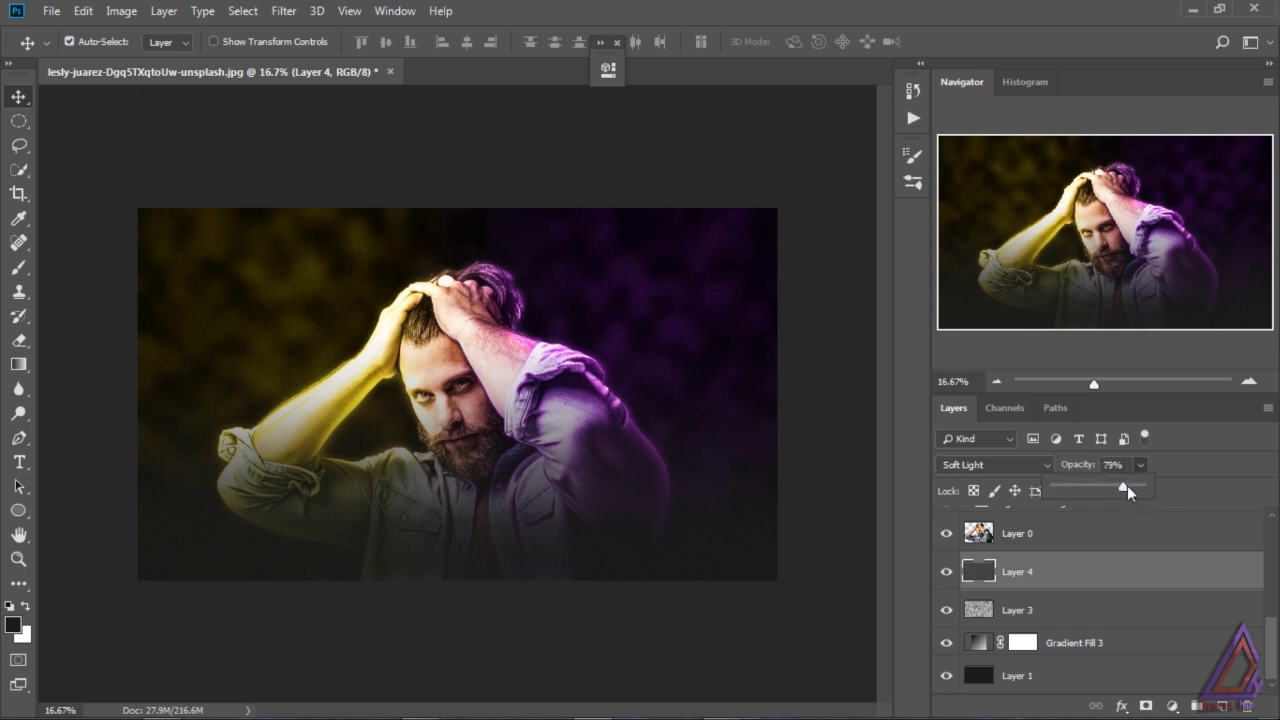
# - Set the noise layer's opacity to 80% and the clouds layer's opacity to 90%
pyautogui.moveTo(1123, 488); pyautogui.dragTo(1126, 488)
pyautogui.click(981, 608)
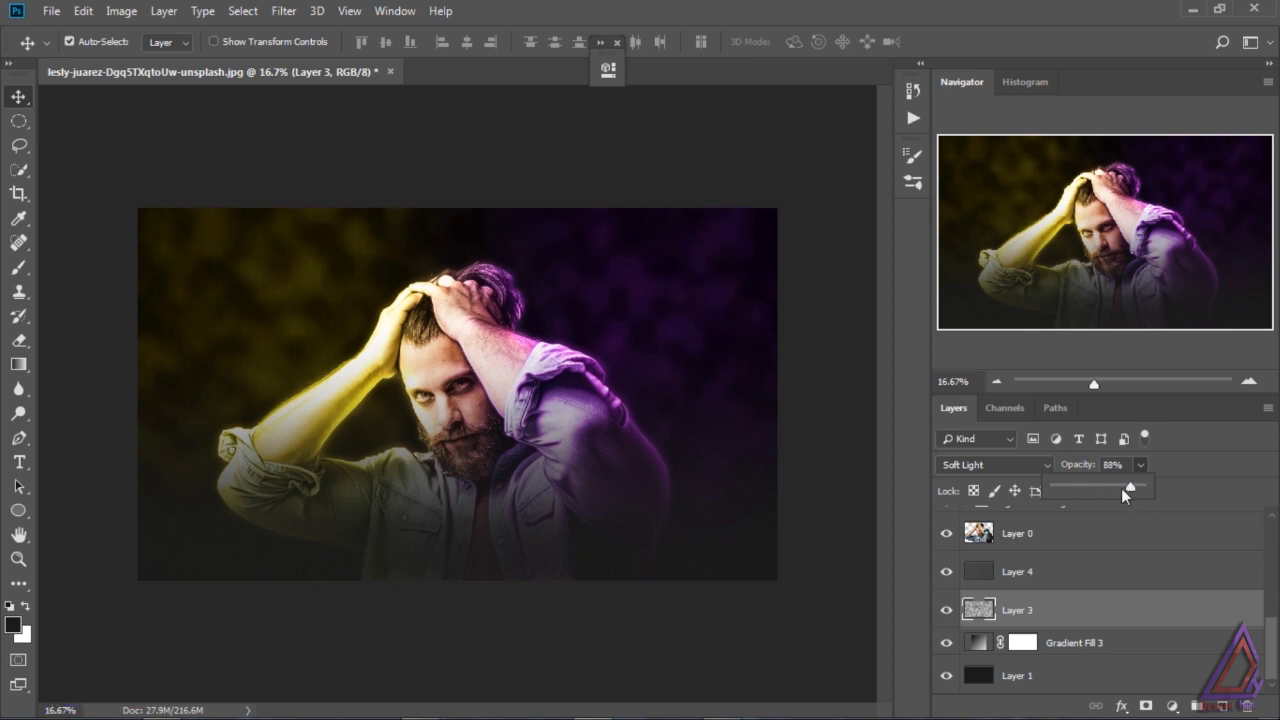
pyautogui.moveTo(1130, 488); pyautogui.dragTo(1133, 489)
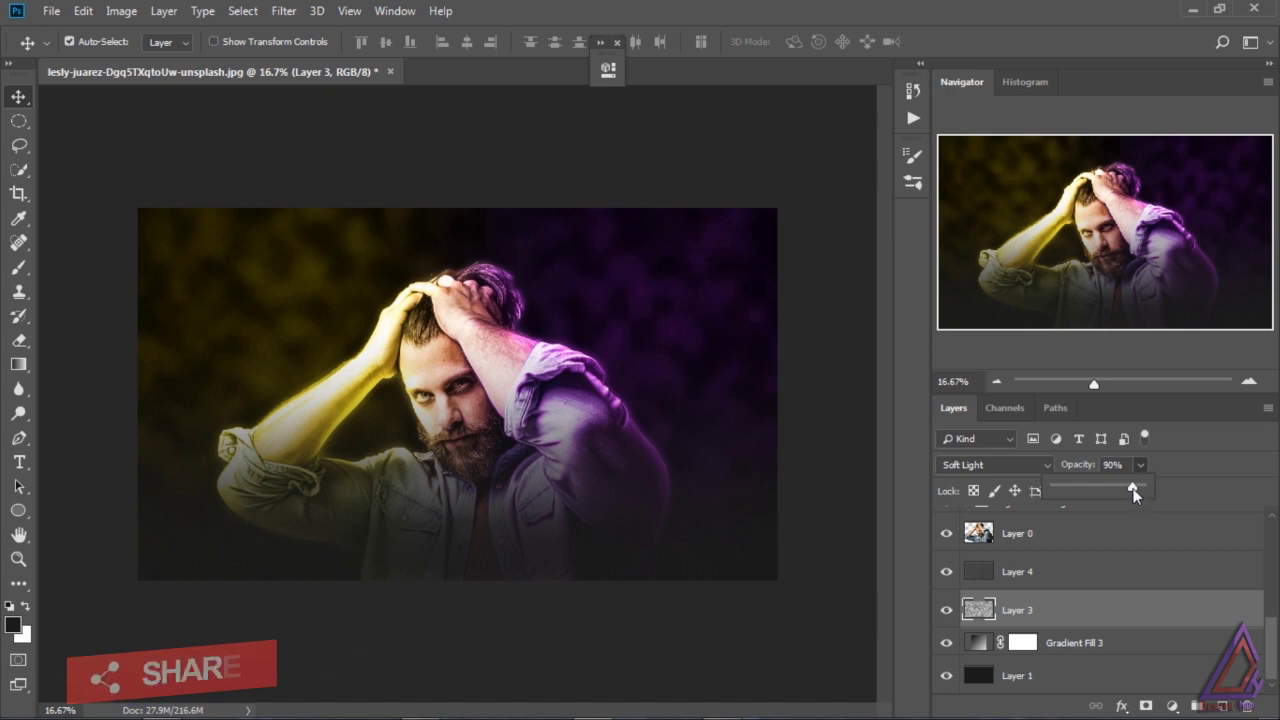
# - Group the noise, clouds and Gradient Fill 3 layers and name the group "background"
pyautogui.keyDown('shift'); pyautogui.click(1072, 576); pyautogui.keyUp('shift')
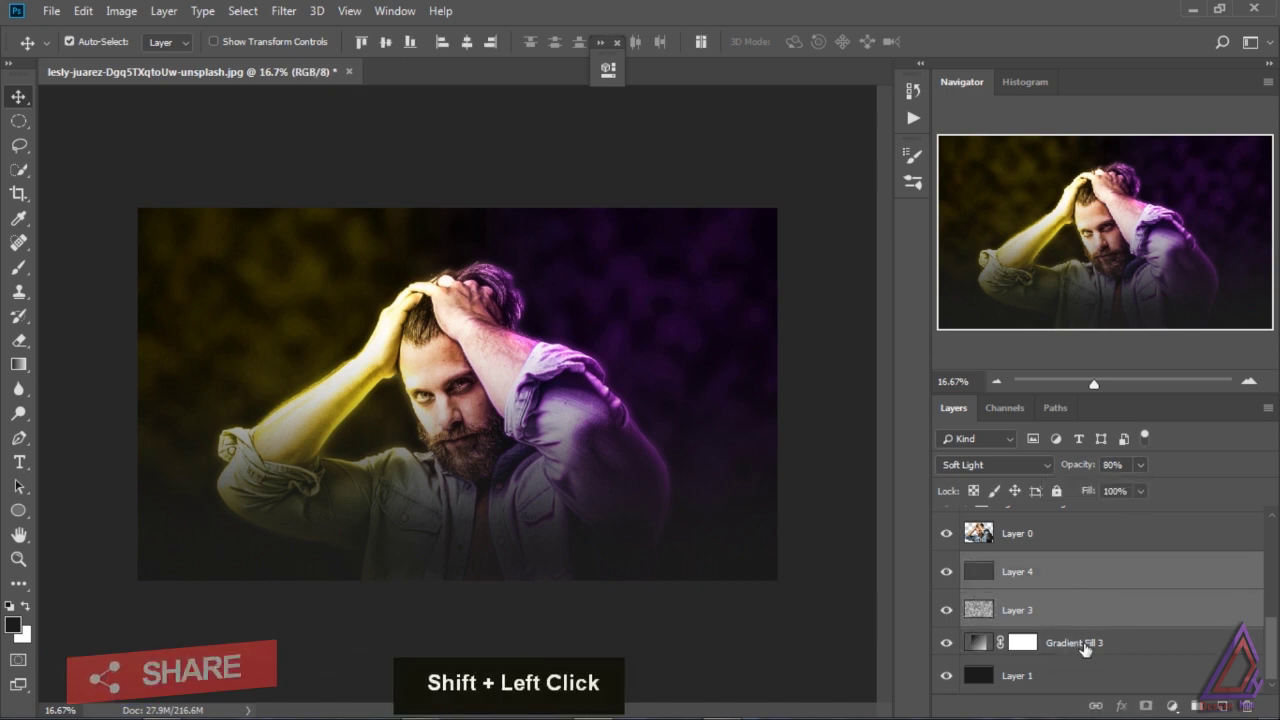
pyautogui.keyDown('shift'); pyautogui.click(1133, 642); pyautogui.keyUp('shift')
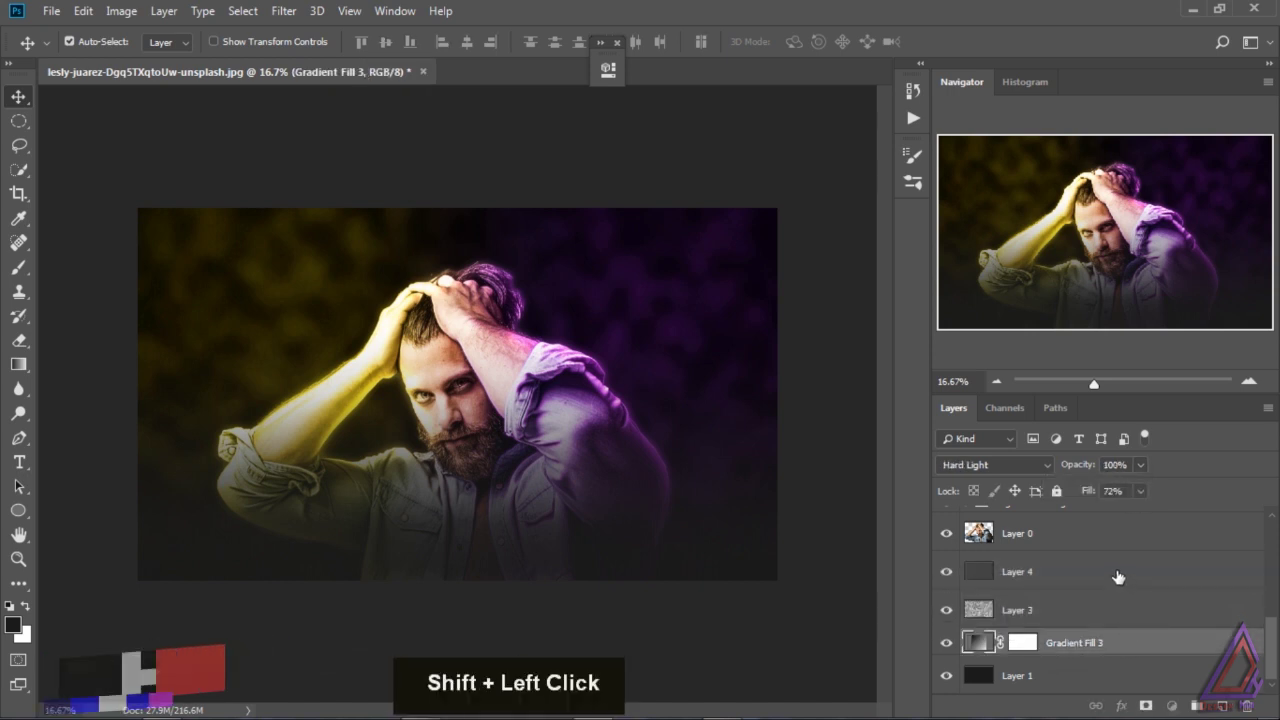
pyautogui.moveTo(1120, 605); pyautogui.dragTo(1222, 706)
pyautogui.doubleClick(1035, 647)
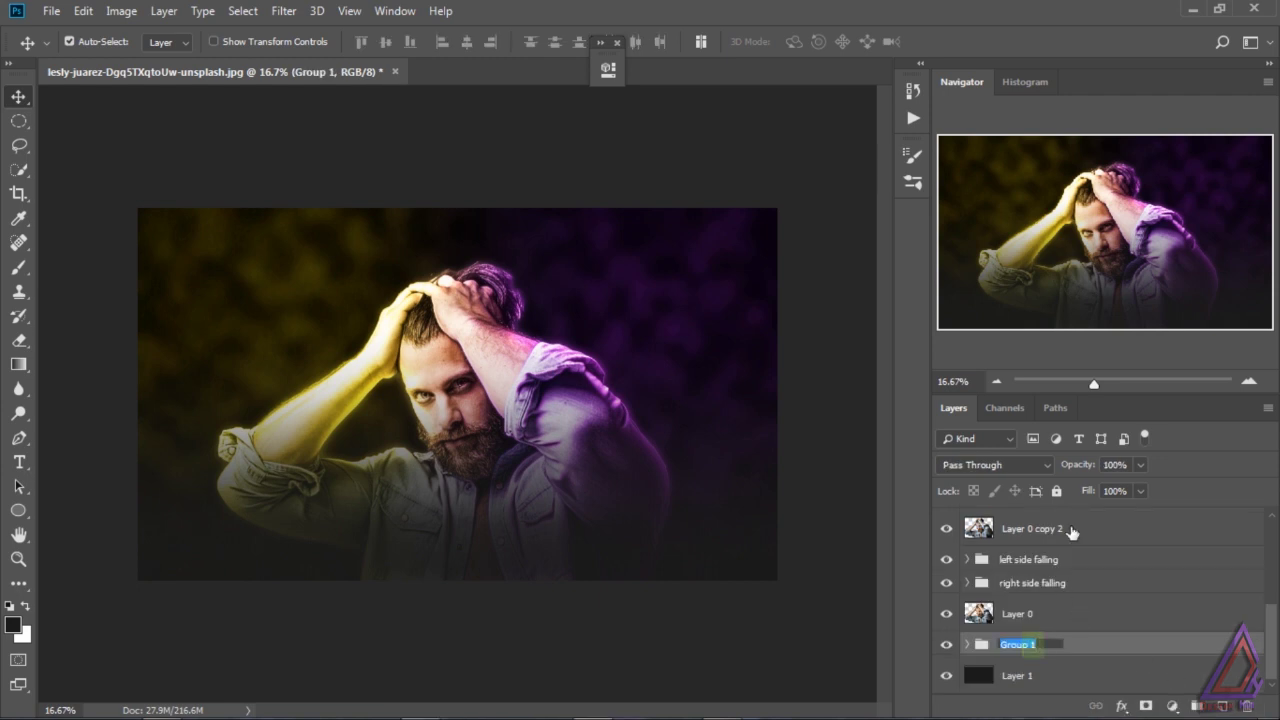
pyautogui.write('background')
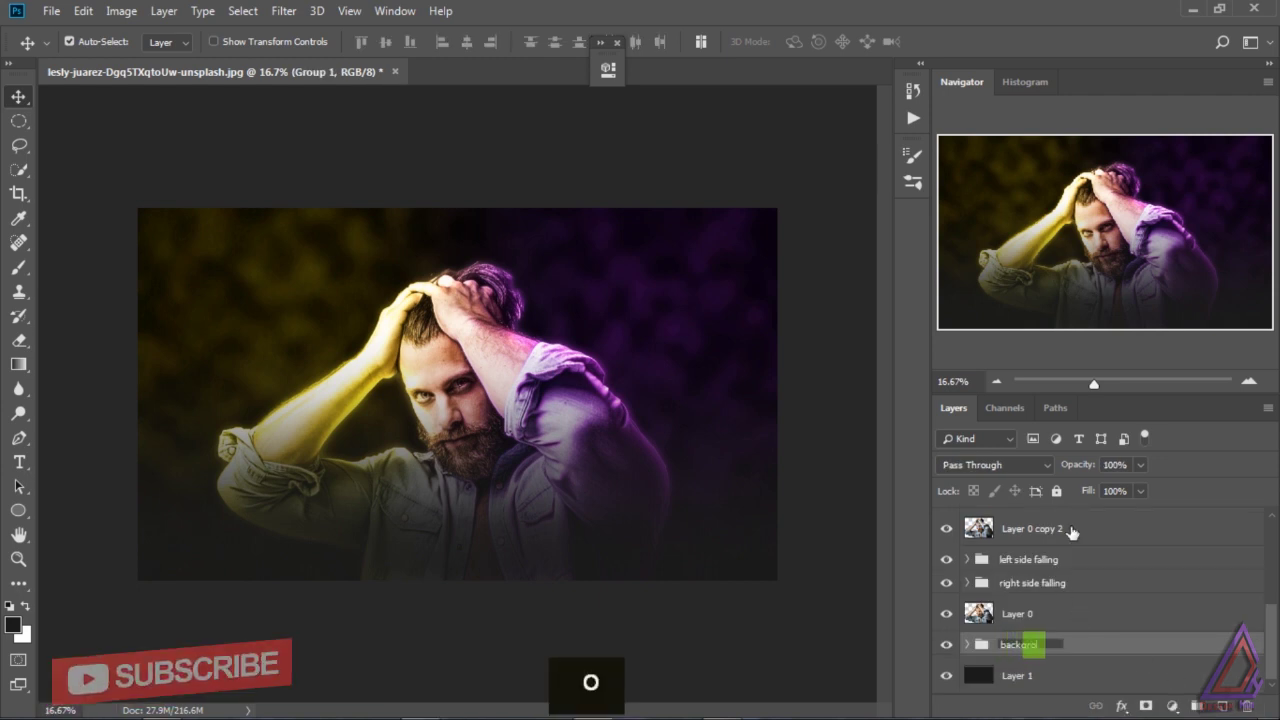
pyautogui.click(756, 612)
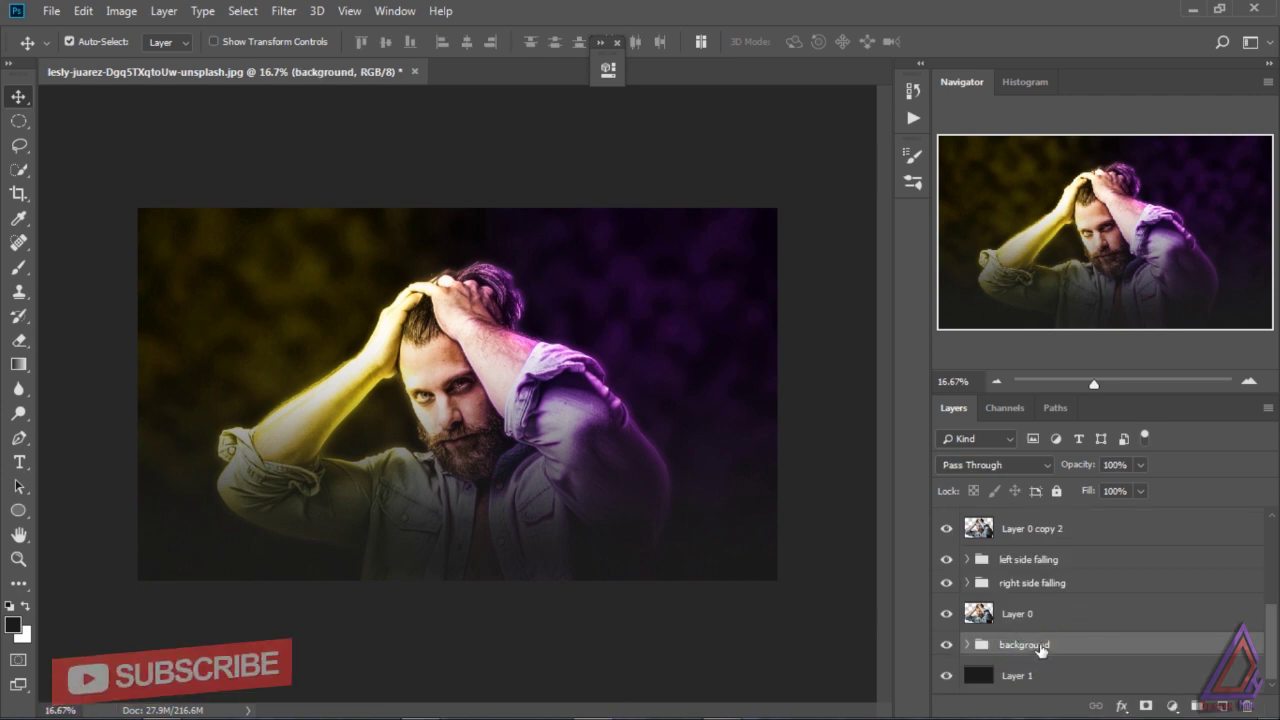
# - Add a Levels adjustment layer above the background group with input levels 1, 1.00 and 228
pyautogui.click(1173, 706)
pyautogui.click(1165, 453)
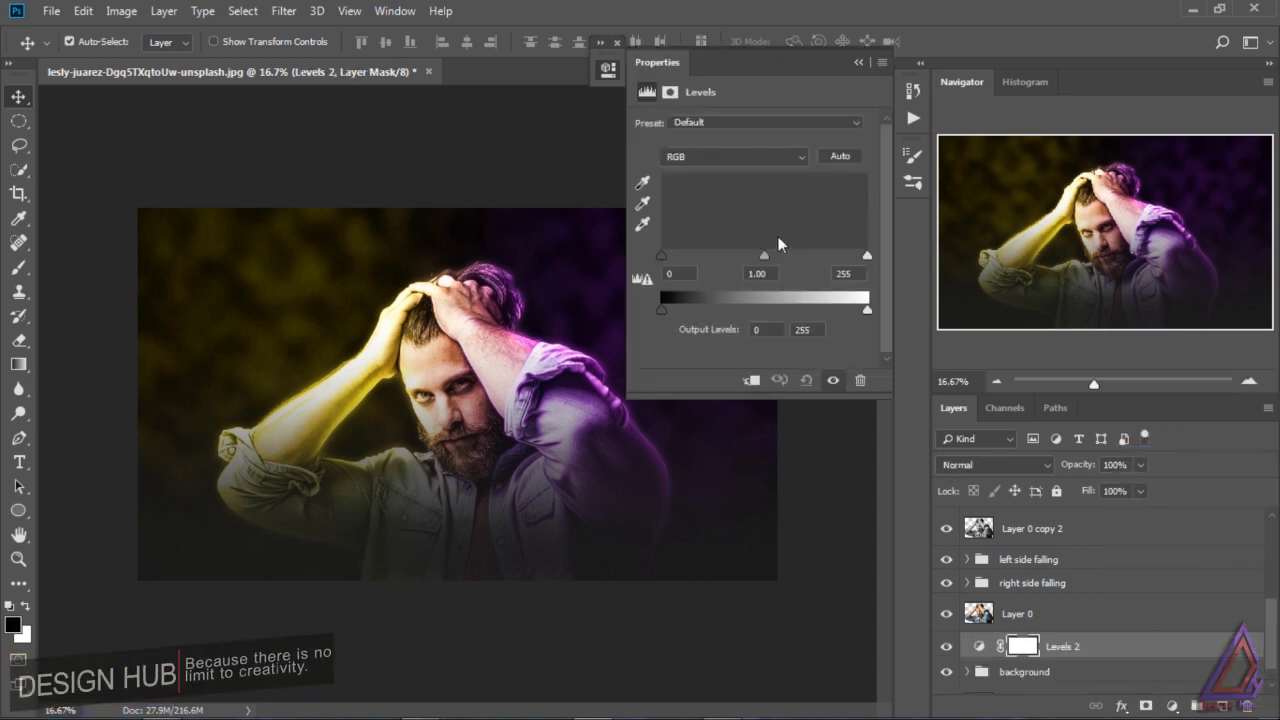
pyautogui.moveTo(762, 255); pyautogui.dragTo(739, 257)
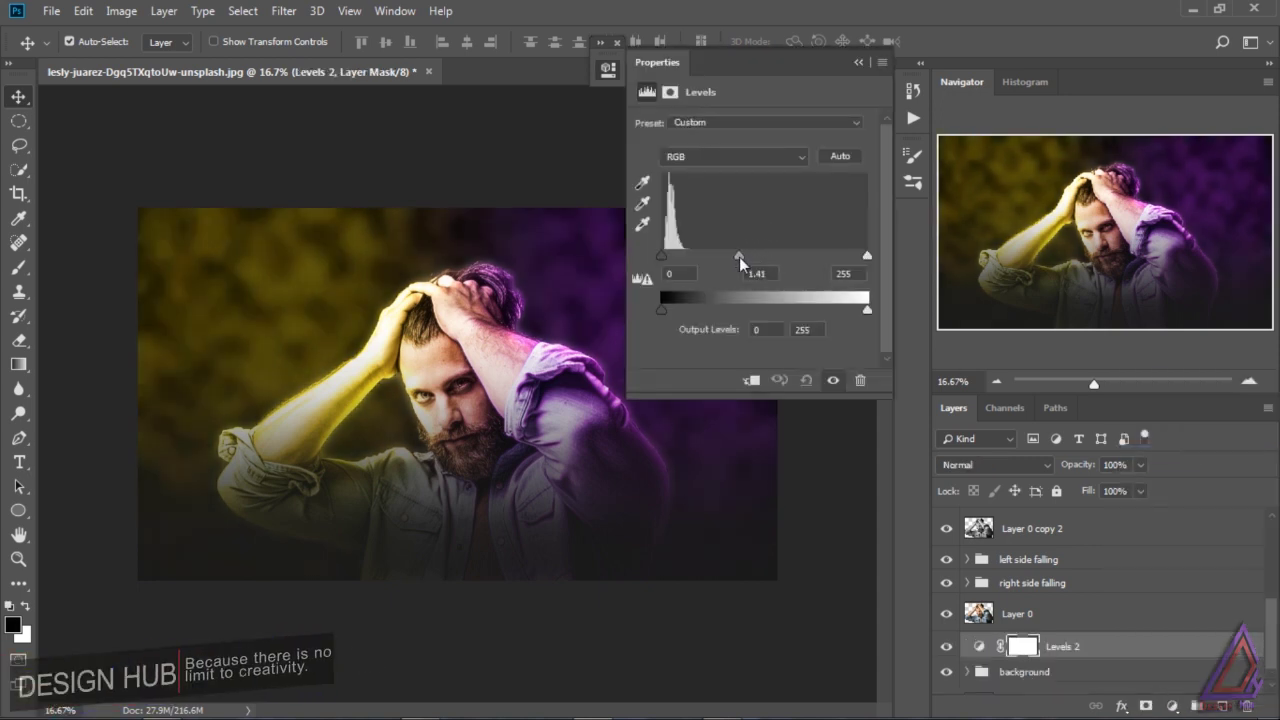
pyautogui.moveTo(661, 256); pyautogui.dragTo(664, 261)
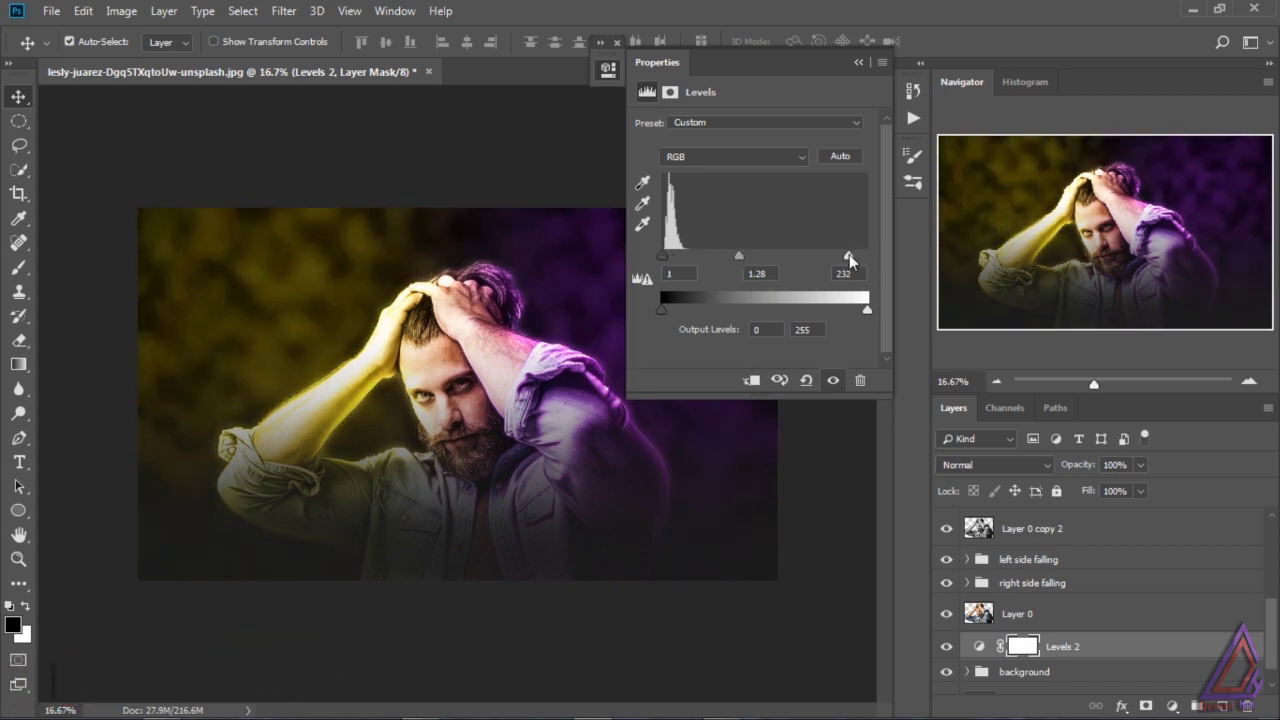
pyautogui.moveTo(849, 254); pyautogui.dragTo(845, 255)
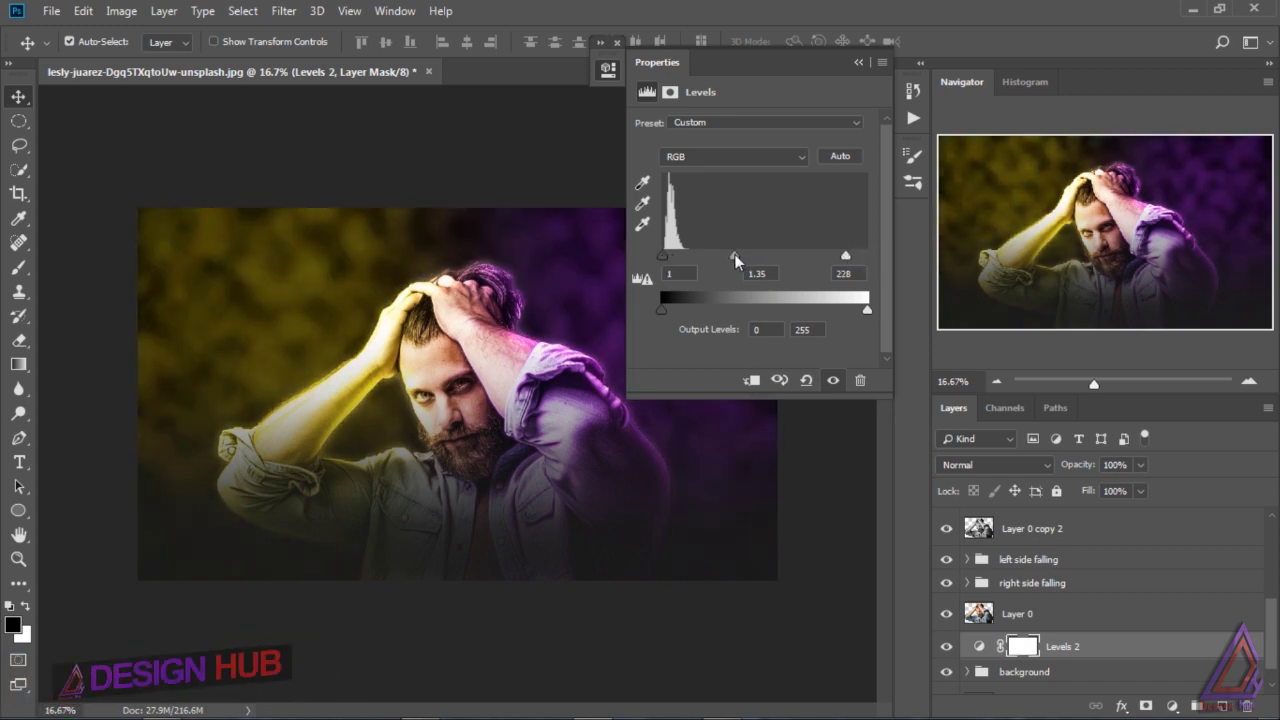
pyautogui.moveTo(739, 255); pyautogui.dragTo(752, 255)
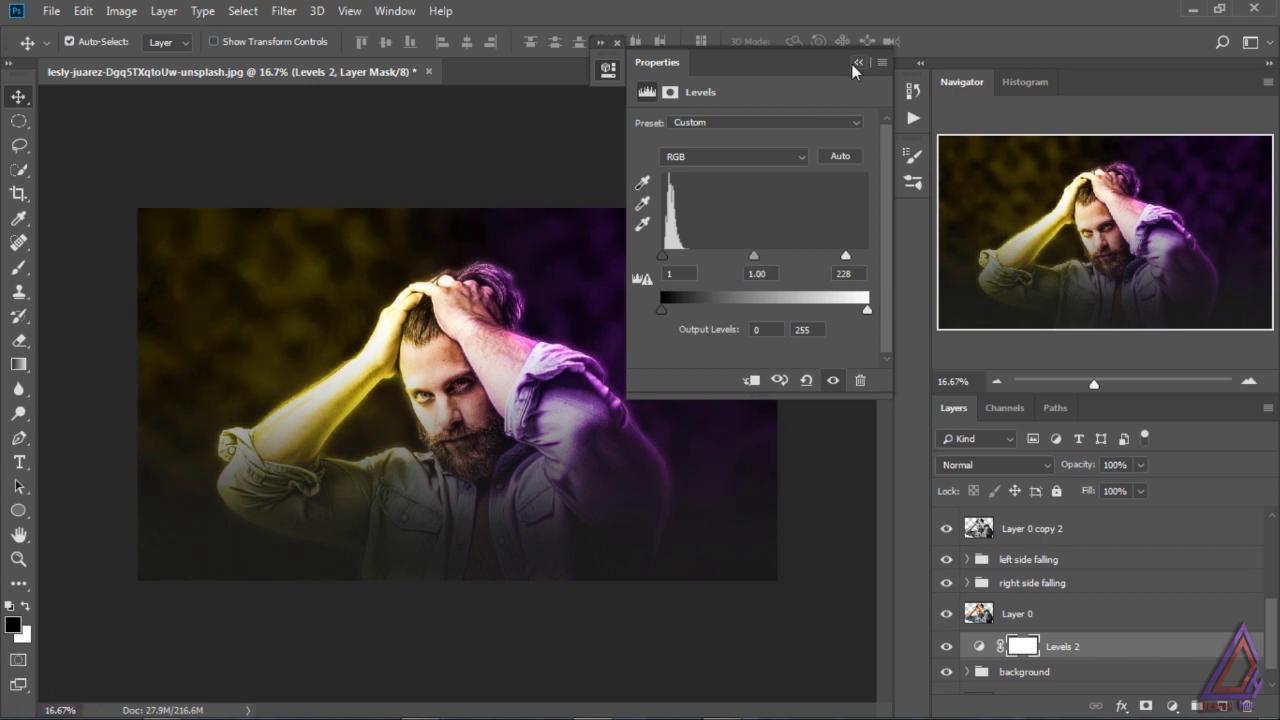
pyautogui.click(857, 62)
# - Set the opacity of the bottom fade layer, Layer 2, to 80%
pyautogui.moveTo(1270, 622); pyautogui.dragTo(1272, 541)
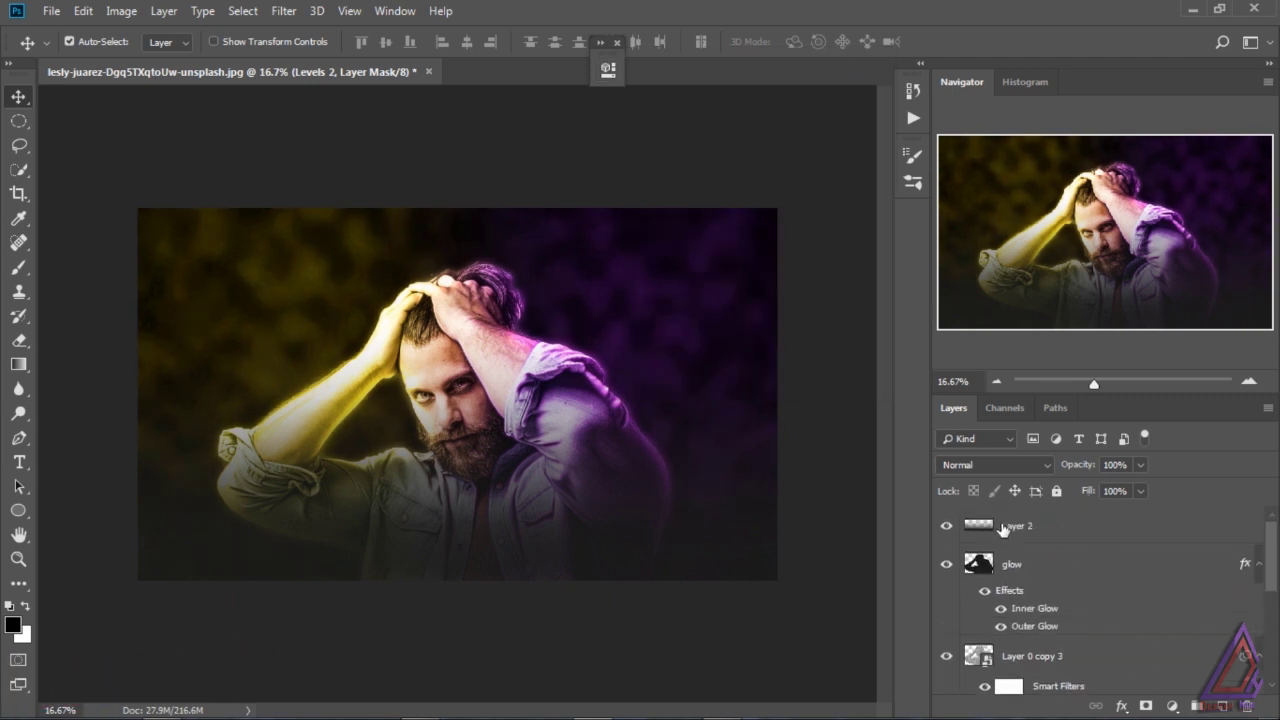
pyautogui.click(1004, 528)
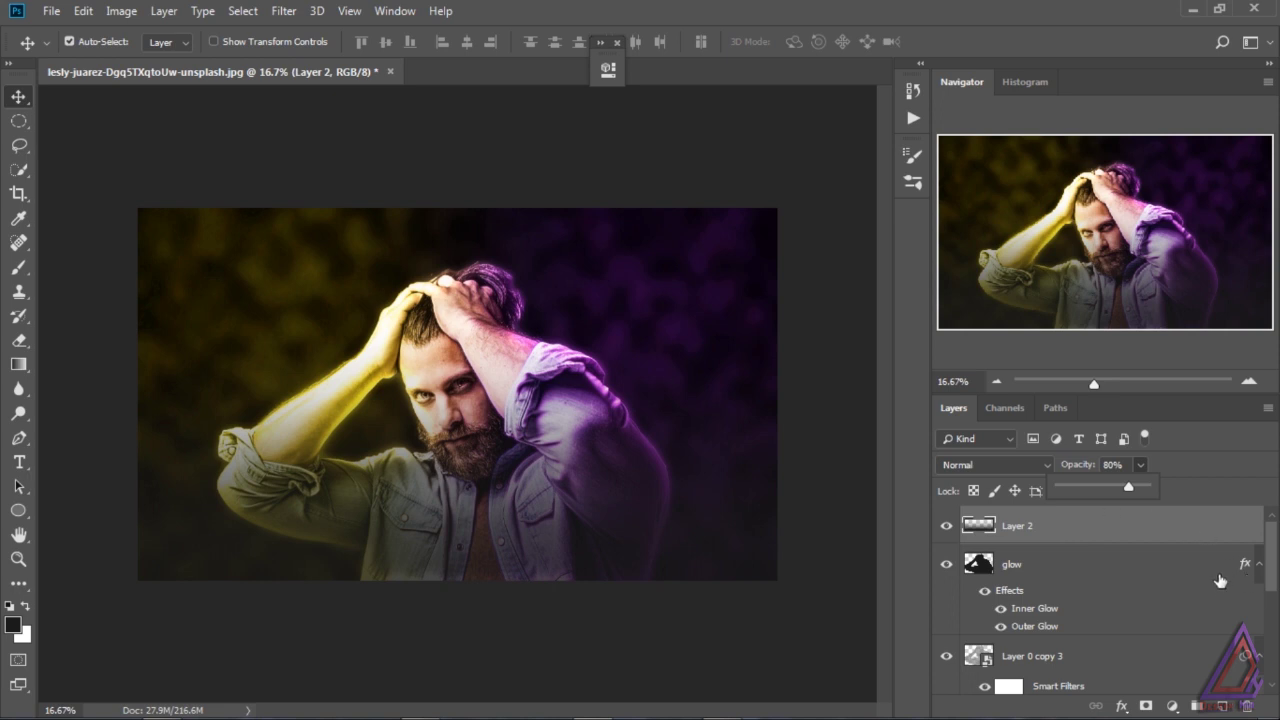
# - Select the layers in the stack and stamp everything visible into a new merged layer on top
pyautogui.moveTo(1268, 565); pyautogui.dragTo(1090, 525)
pyautogui.keyDown('shift'); pyautogui.click(1055, 672); pyautogui.keyUp('shift')
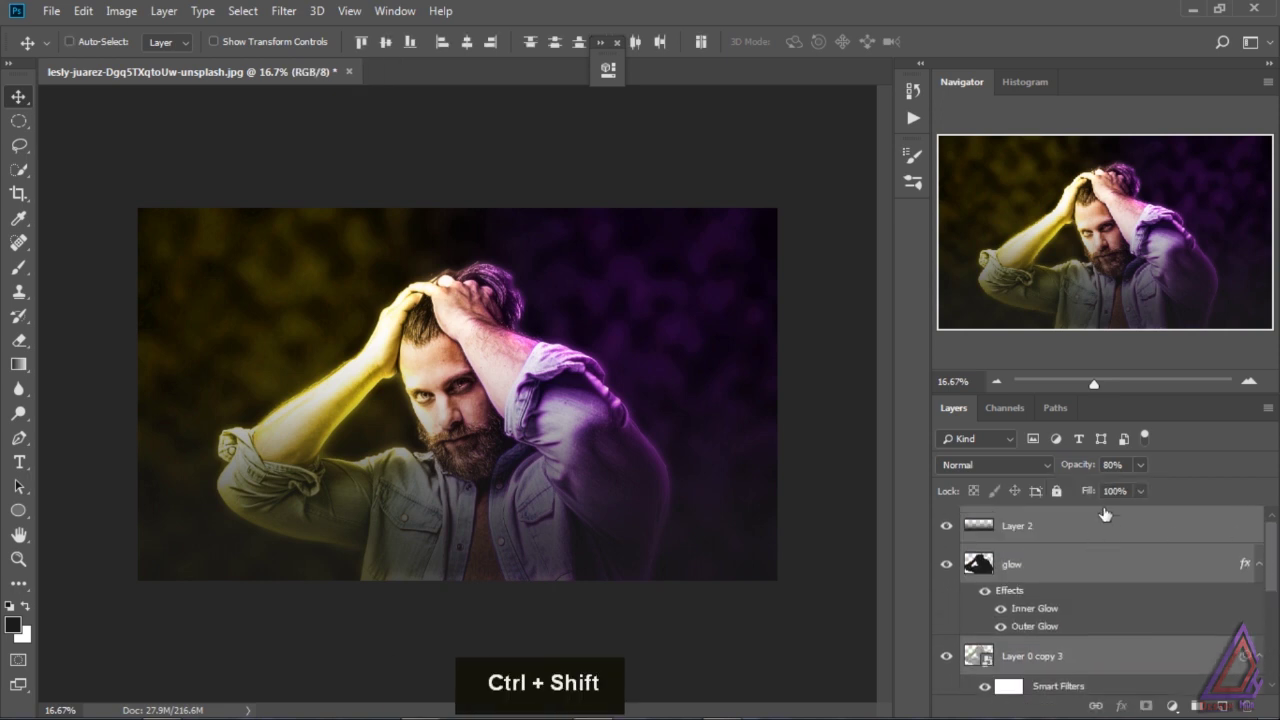
pyautogui.hotkey('ctrl', 'shift', 'alt', 'e')
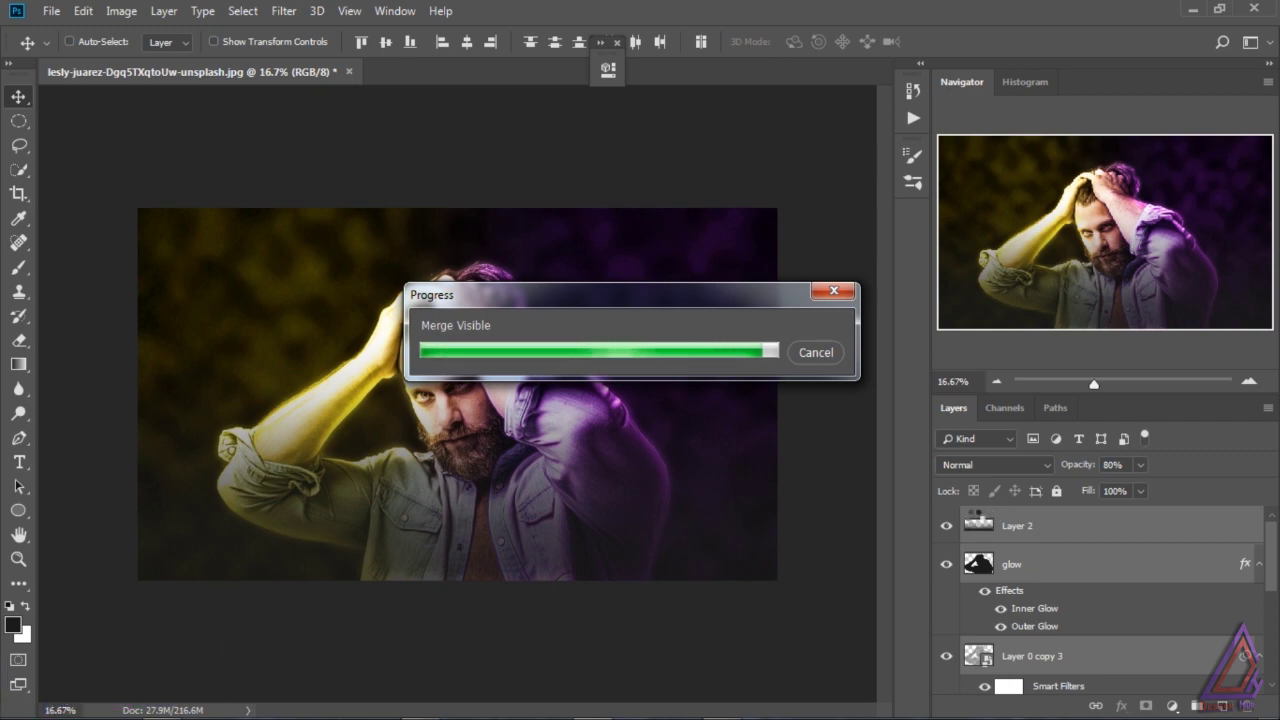
# - Open the Camera Raw filter on the merged layer and set Exposure +0.35, Shadows +14, Clarity +8, Vibrance +28, Whites +8 and a slightly higher Saturation
pyautogui.click(283, 11)
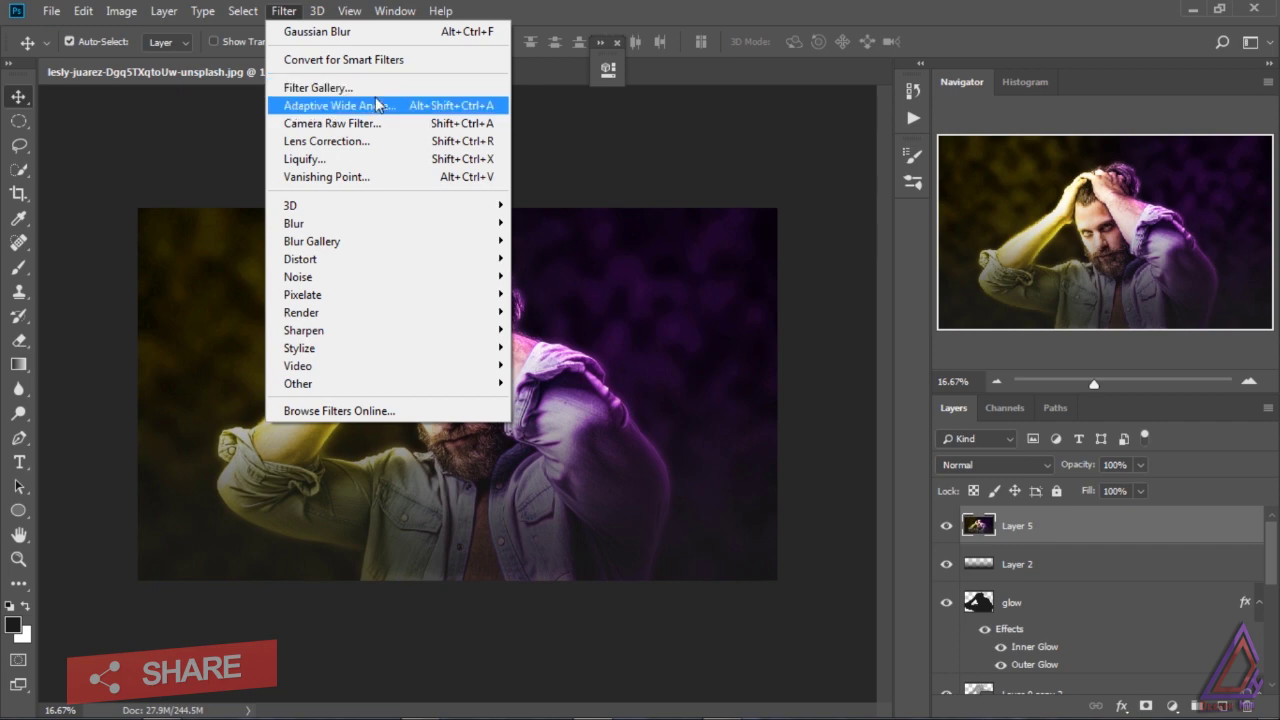
pyautogui.click(402, 122)
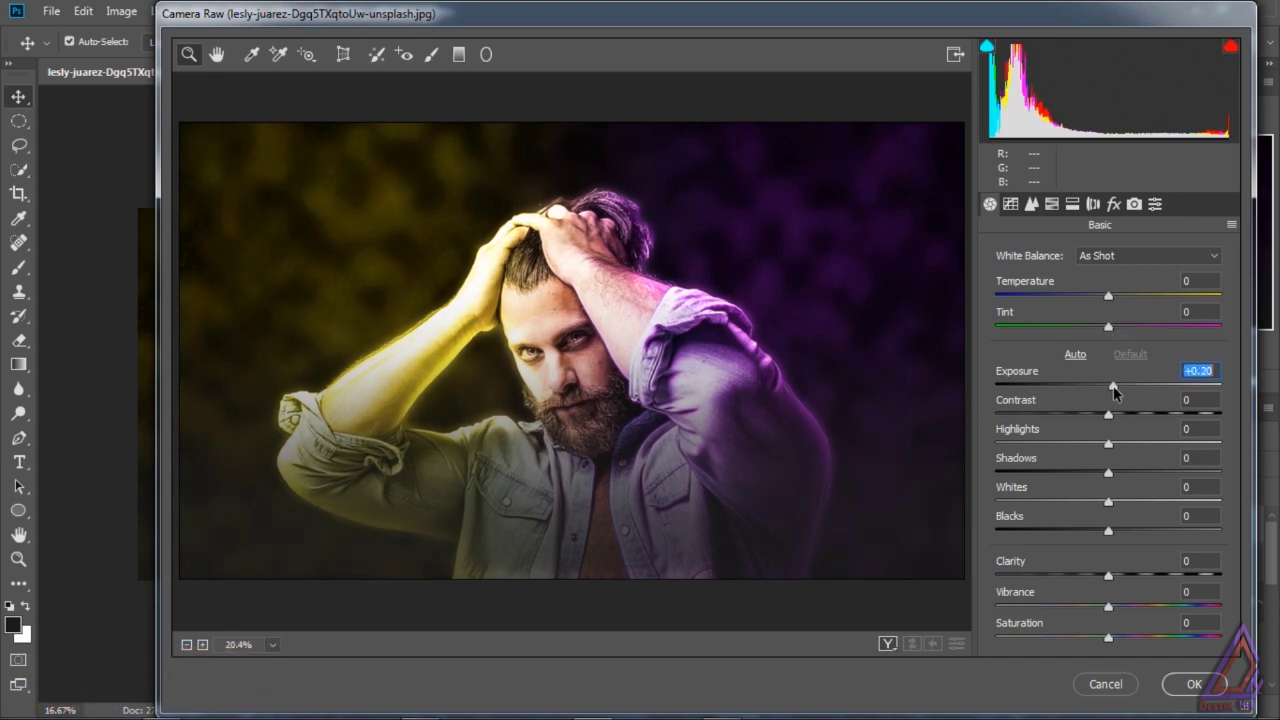
pyautogui.moveTo(1108, 388); pyautogui.dragTo(1117, 390)
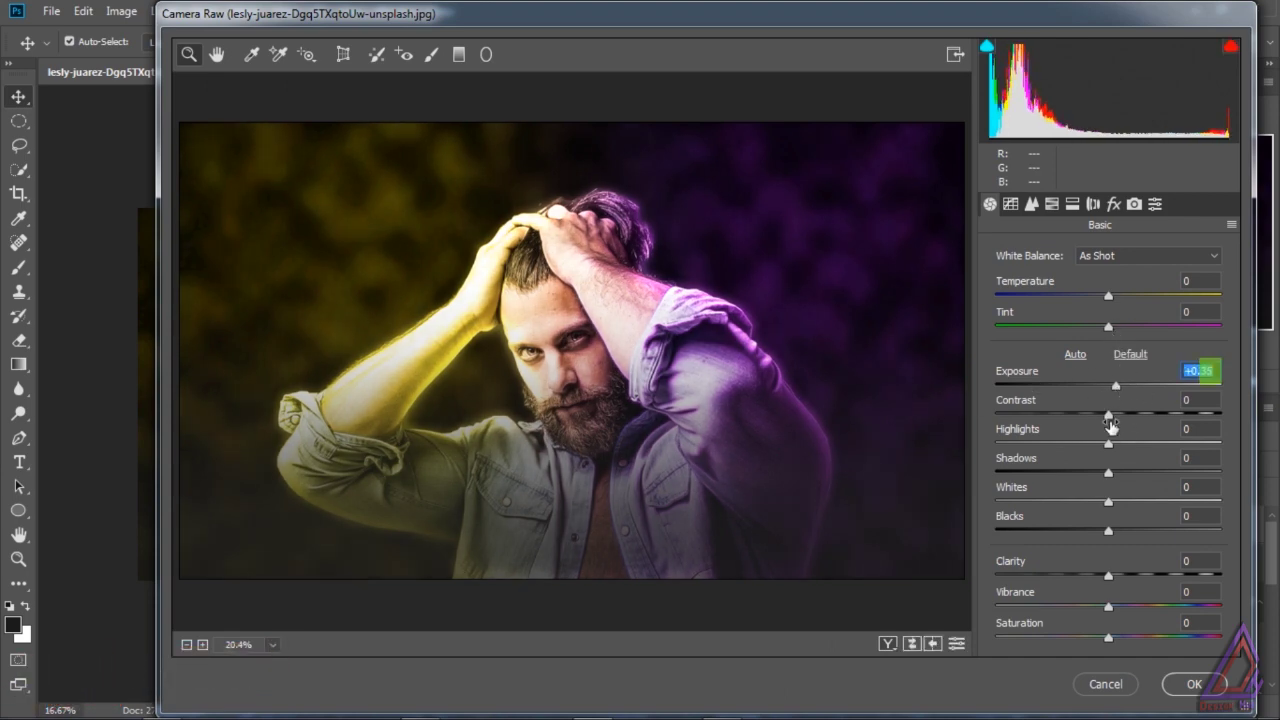
pyautogui.moveTo(1109, 471); pyautogui.dragTo(1125, 470)
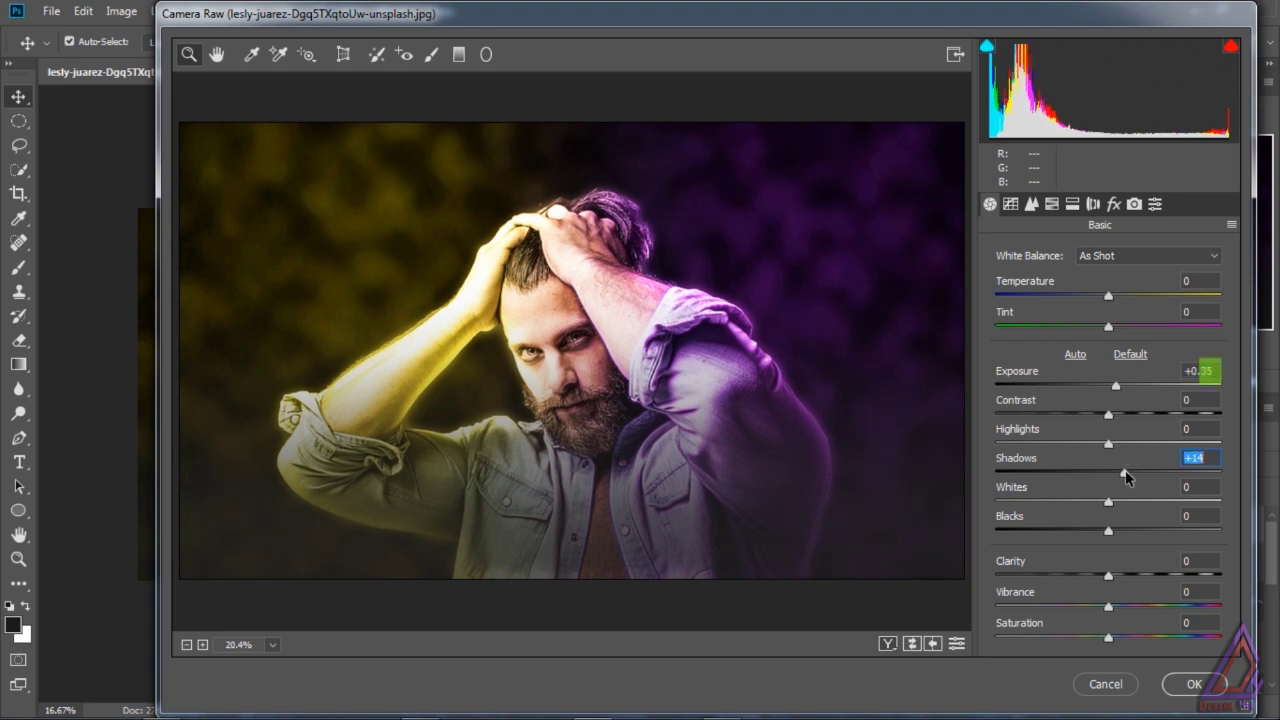
pyautogui.moveTo(1115, 575); pyautogui.dragTo(1140, 609)
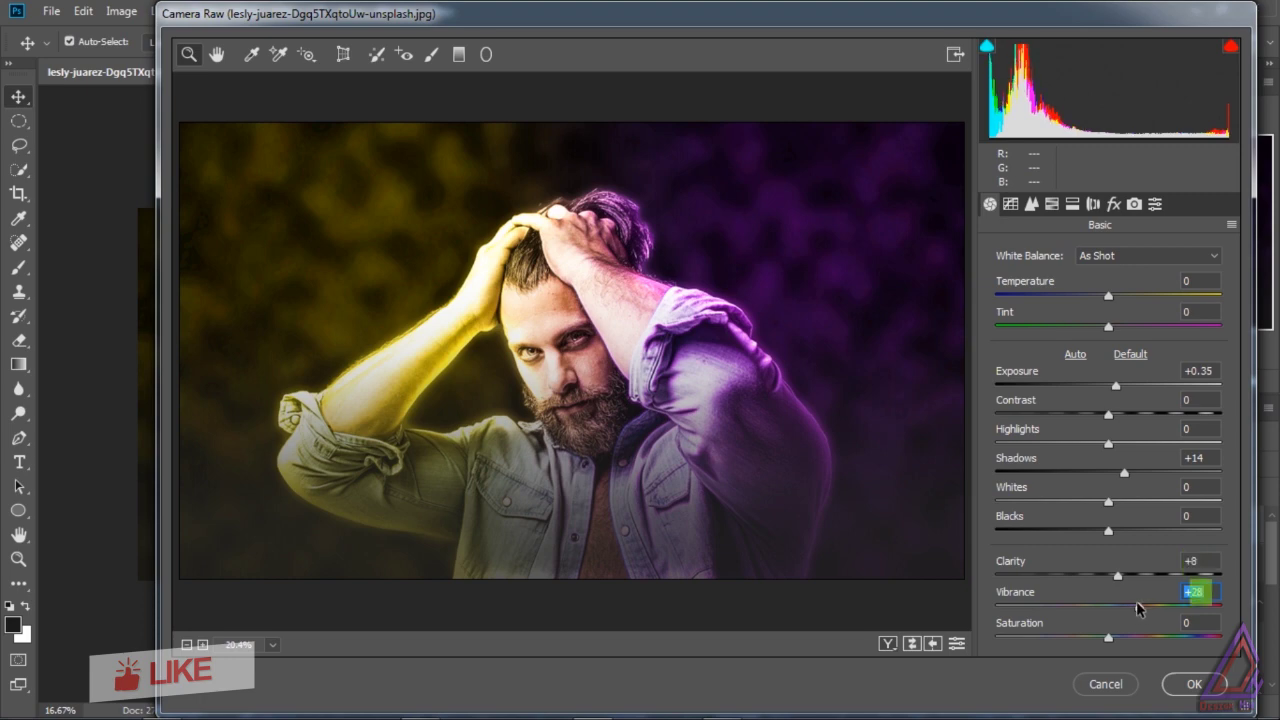
pyautogui.moveTo(1108, 502); pyautogui.dragTo(1117, 507)
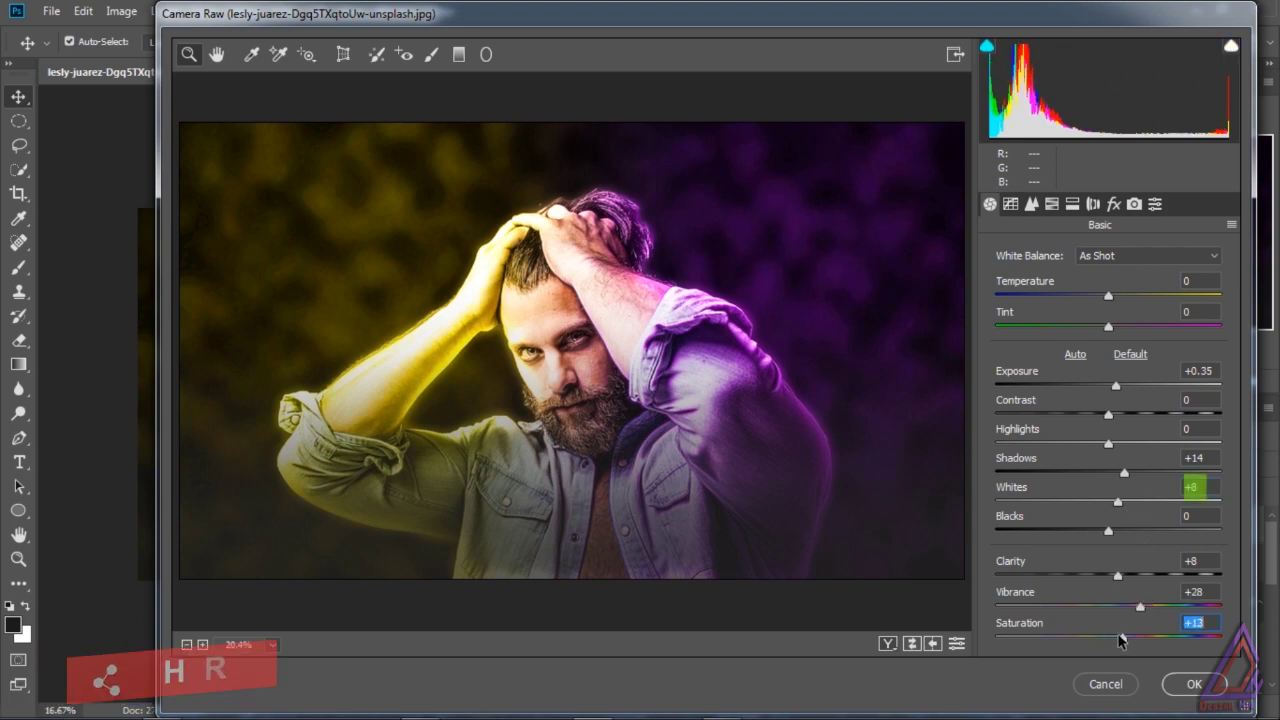
pyautogui.moveTo(1108, 637); pyautogui.dragTo(1118, 640)
# - Set the Camera Raw sharpening amount to about 13 and the Dehaze amount to +5
pyautogui.click(1031, 204)
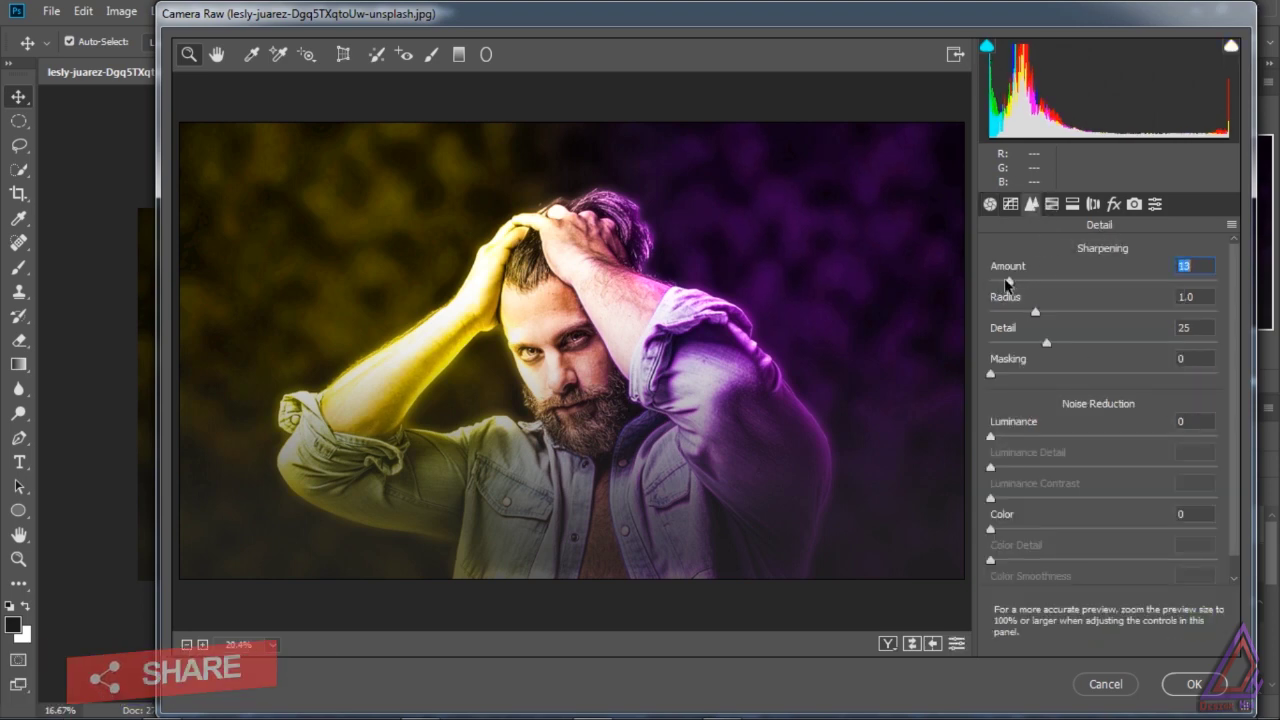
pyautogui.click(1113, 204)
pyautogui.moveTo(1108, 288); pyautogui.dragTo(1116, 290)
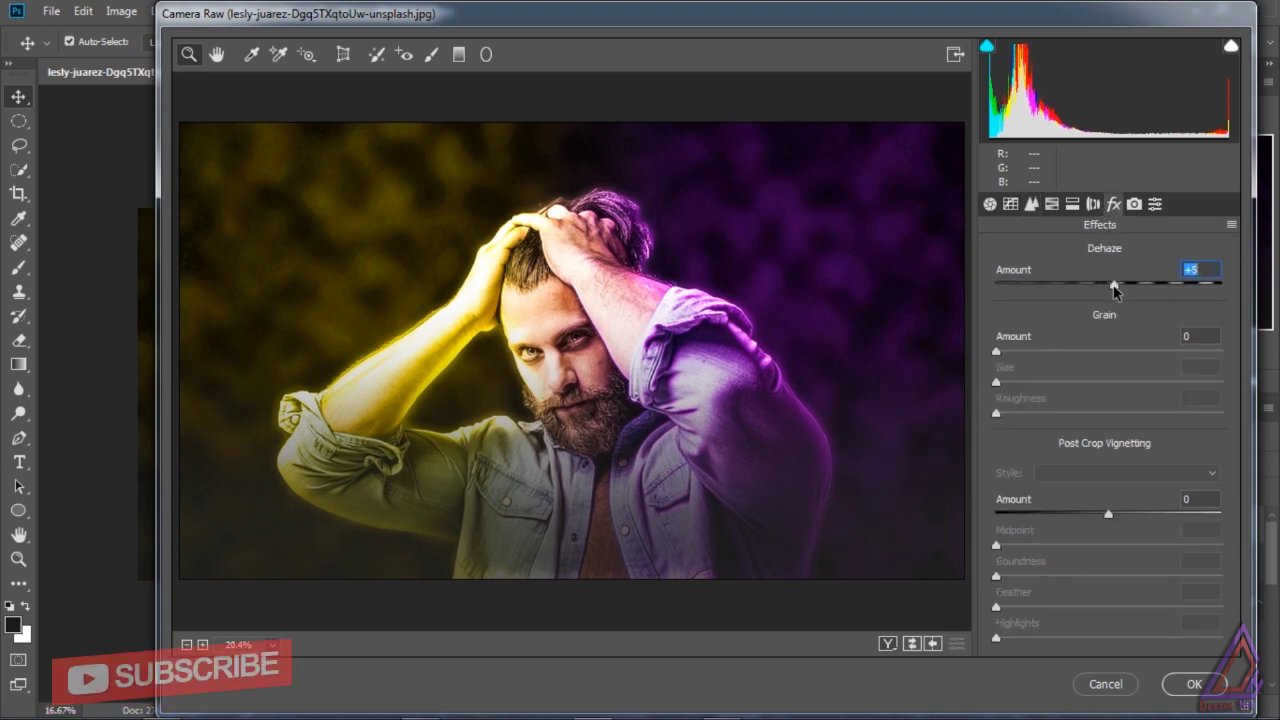
# - Apply the filter with a Paint Overlay vignette of amount -37, midpoint 40, roundness -23 and feather 41, then compare Layer 5 hidden and shown
pyautogui.moveTo(1109, 513)
pyautogui.mouseDown()
pyautogui.moveTo(1069, 524)
pyautogui.moveTo(1105, 546)
pyautogui.moveTo(1087, 549)
pyautogui.moveTo(1110, 577)
pyautogui.moveTo(1139, 577)
pyautogui.moveTo(1080, 577)
pyautogui.moveTo(1111, 577)
pyautogui.moveTo(1081, 577)
pyautogui.moveTo(1090, 608)
pyautogui.moveTo(1073, 610)
pyautogui.mouseUp()
pyautogui.click(1110, 475)
pyautogui.click(1080, 517)
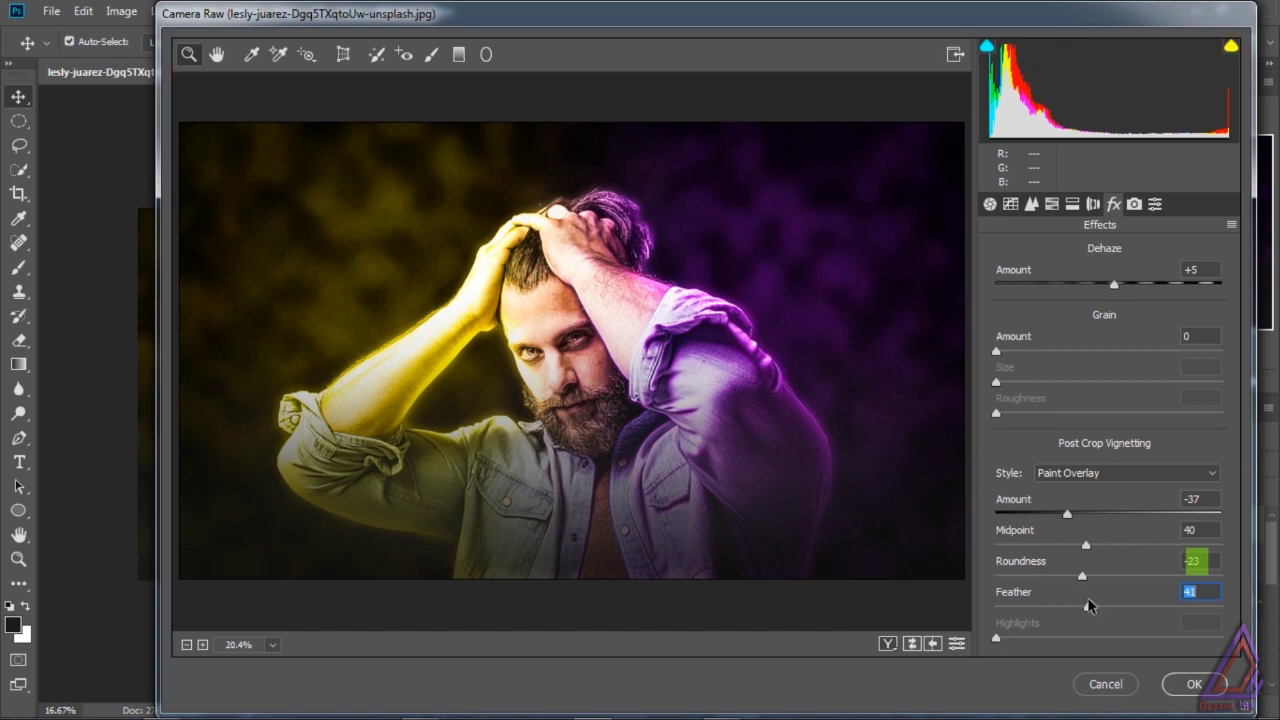
pyautogui.click(1183, 685)
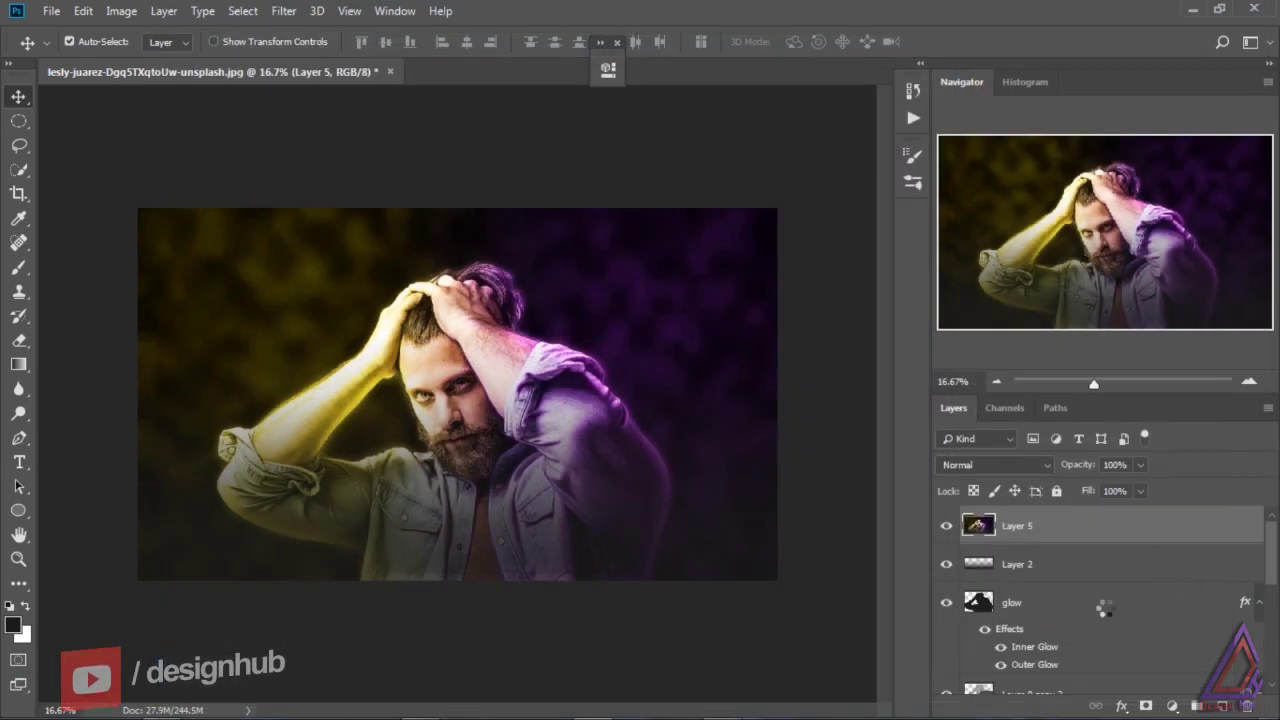
pyautogui.click(947, 527)
pyautogui.click(947, 527)
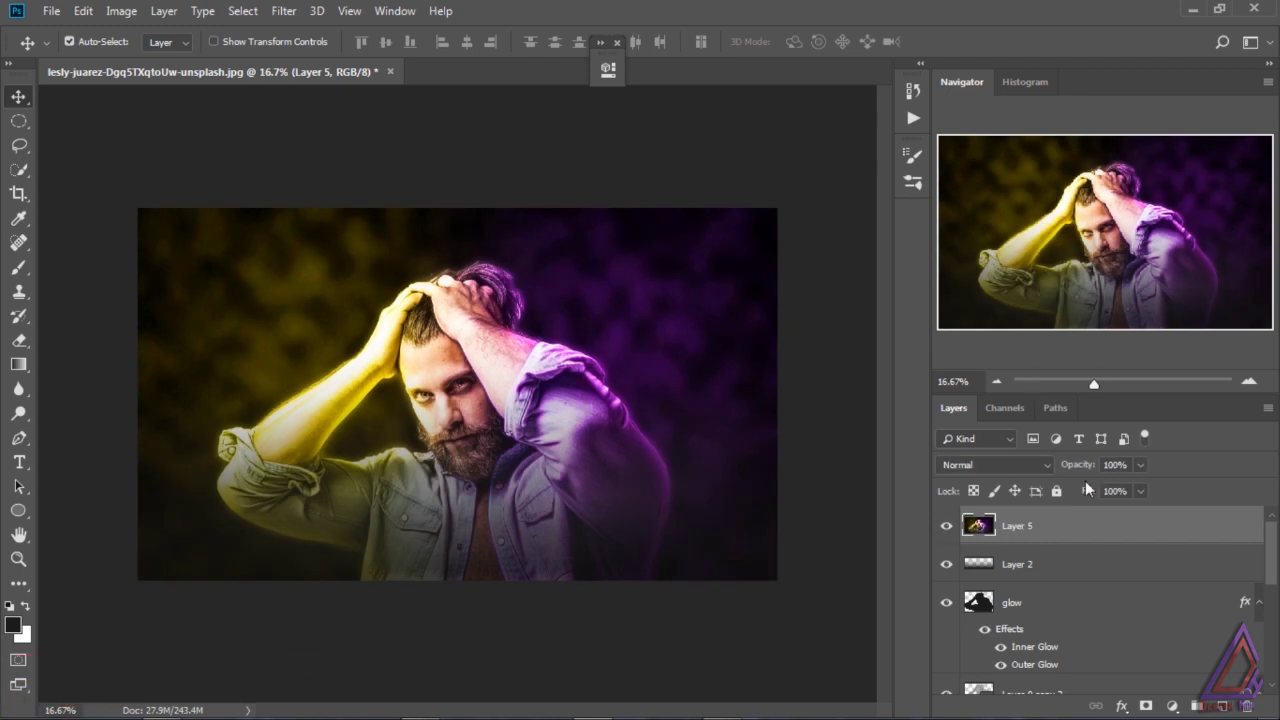
# - Add a Hue/Saturation adjustment layer above Layer 5 and fine-tune its hue and lightness
pyautogui.click(1174, 708)
pyautogui.click(1186, 530)
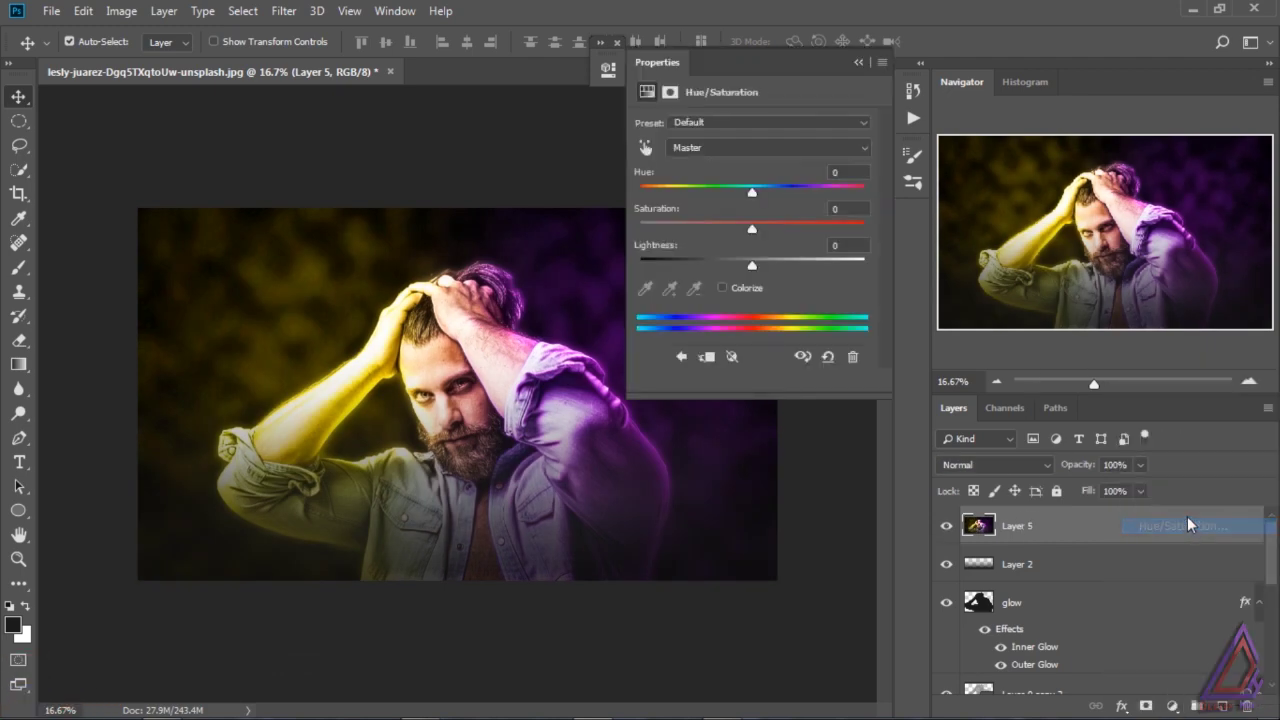
pyautogui.moveTo(776, 62); pyautogui.dragTo(934, 69)
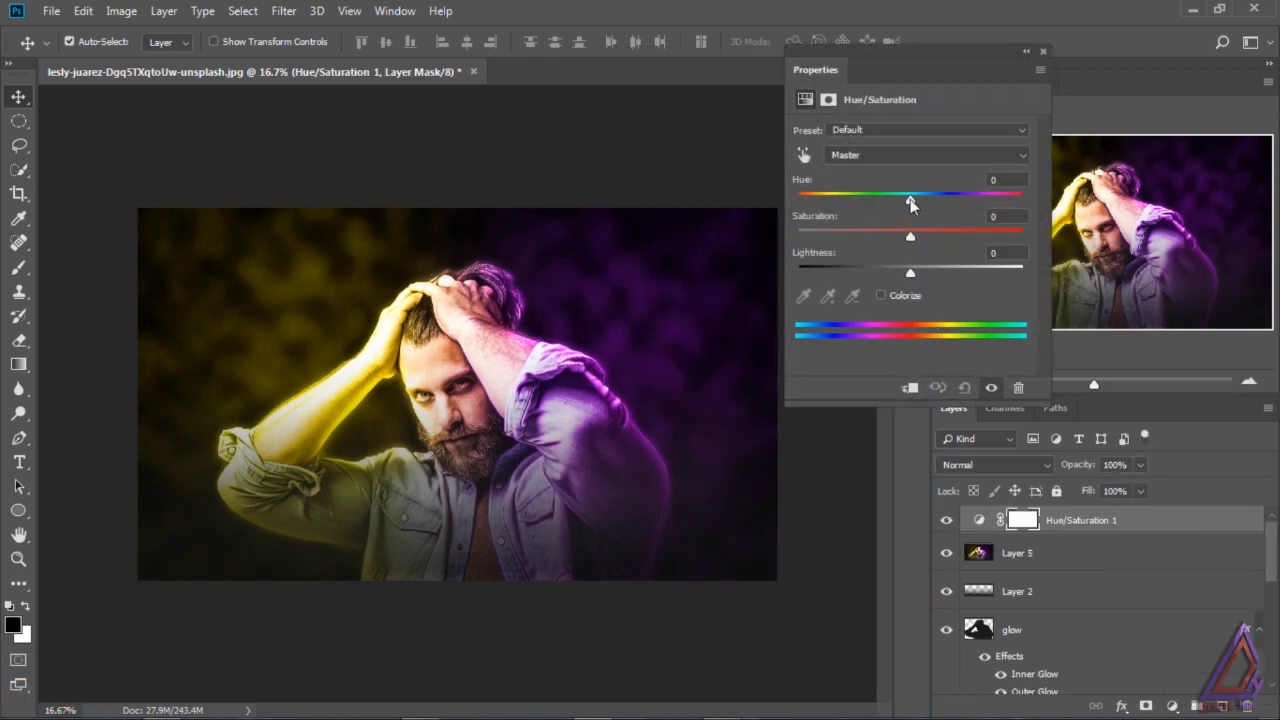
pyautogui.moveTo(910, 201)
pyautogui.mouseDown()
pyautogui.moveTo(1013, 203)
pyautogui.moveTo(808, 213)
pyautogui.moveTo(913, 211)
pyautogui.mouseUp()
pyautogui.moveTo(911, 273)
pyautogui.mouseDown()
pyautogui.moveTo(923, 274)
pyautogui.moveTo(889, 274)
pyautogui.moveTo(913, 273)
pyautogui.mouseUp()
pyautogui.click(1025, 51)
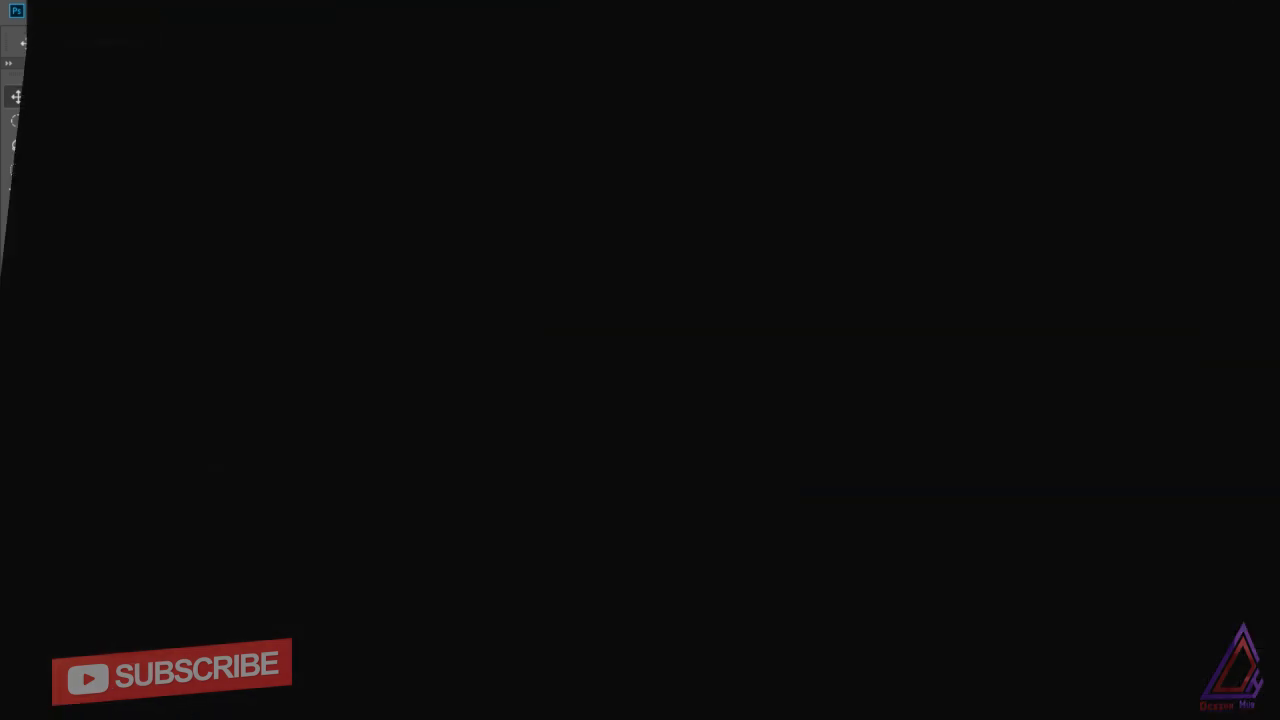